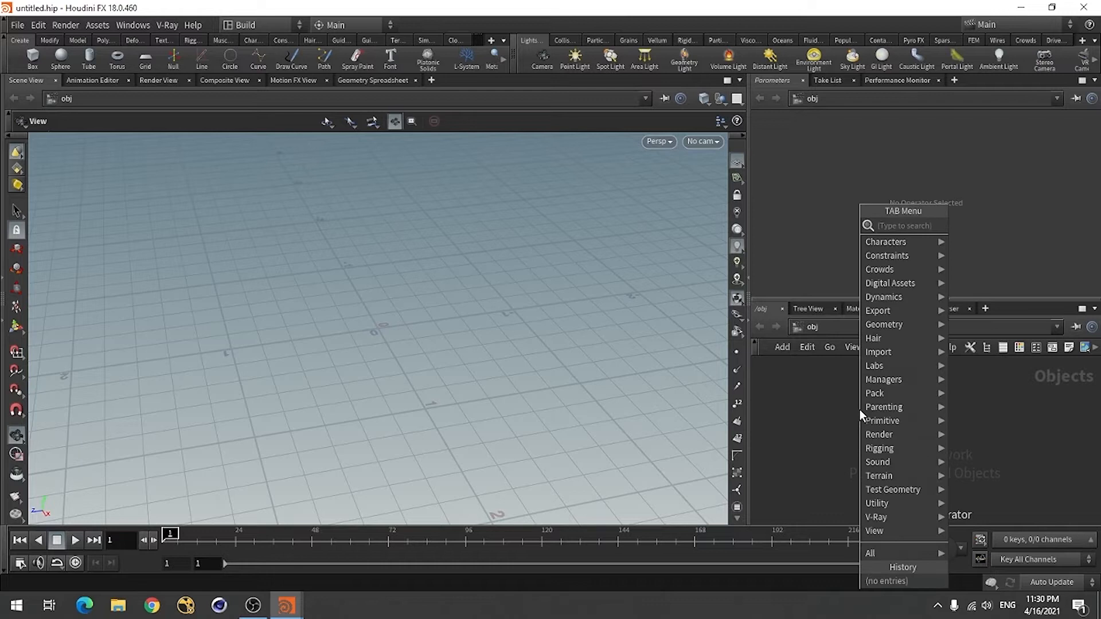
Step: Add a Geometry object to the empty object network
text(geo)
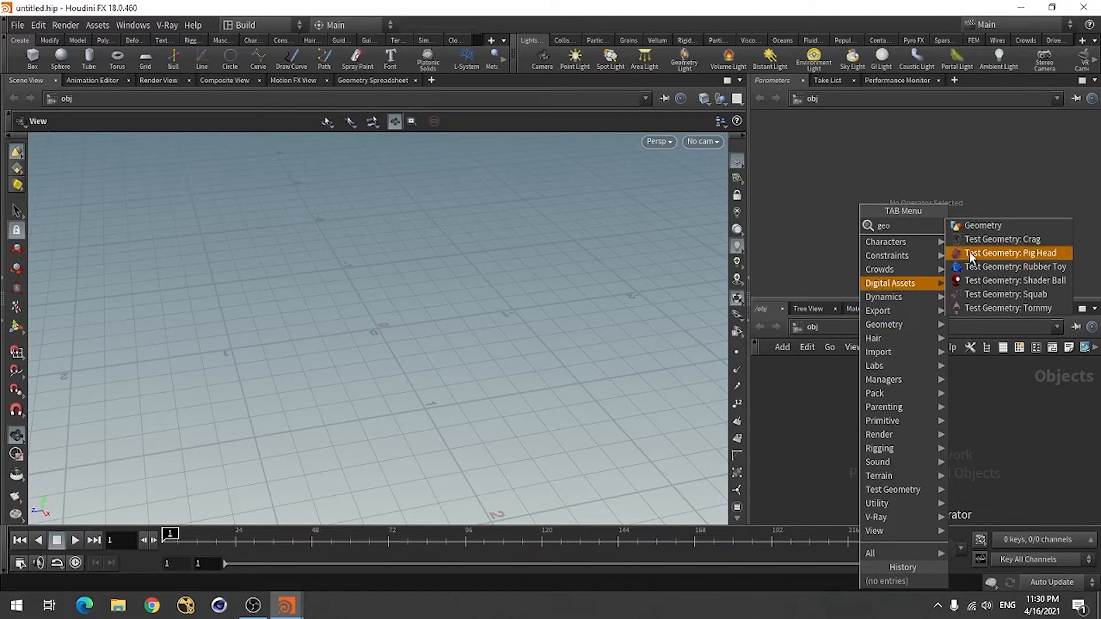
click(985, 227)
click(894, 406)
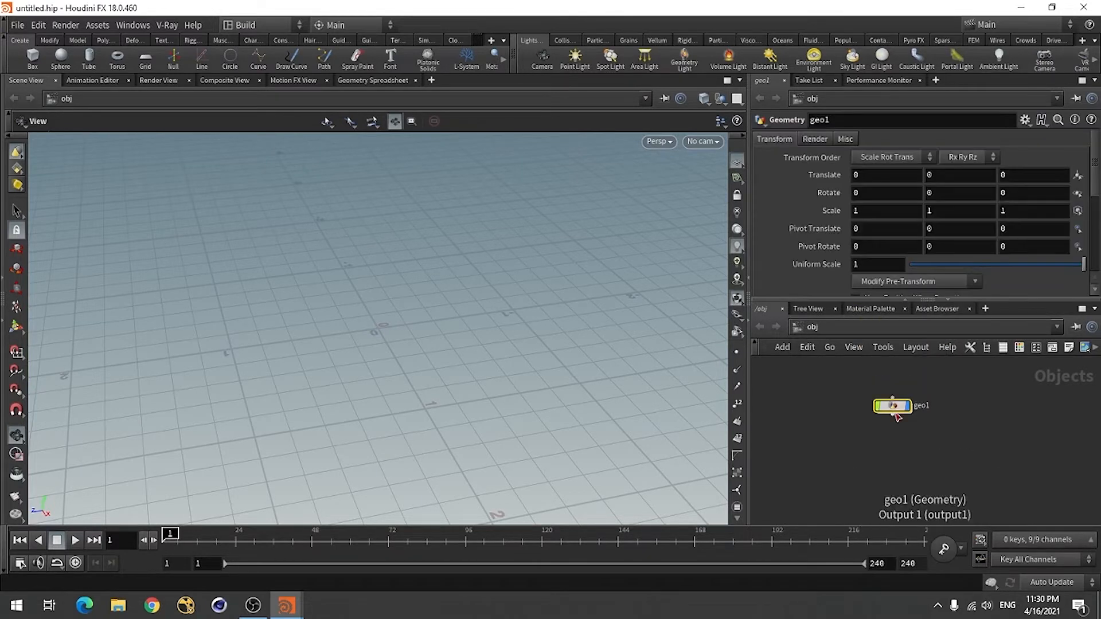
Step: Go inside the new geometry object and add a File node
double_click(894, 406)
key(Tab)
text(fil)
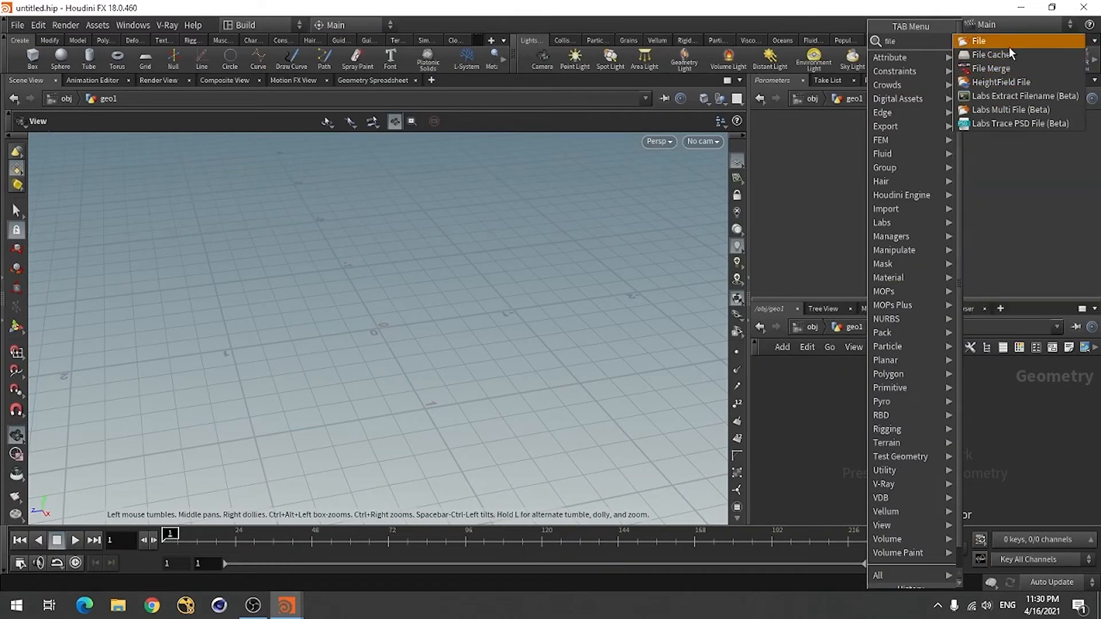
click(1009, 44)
click(889, 406)
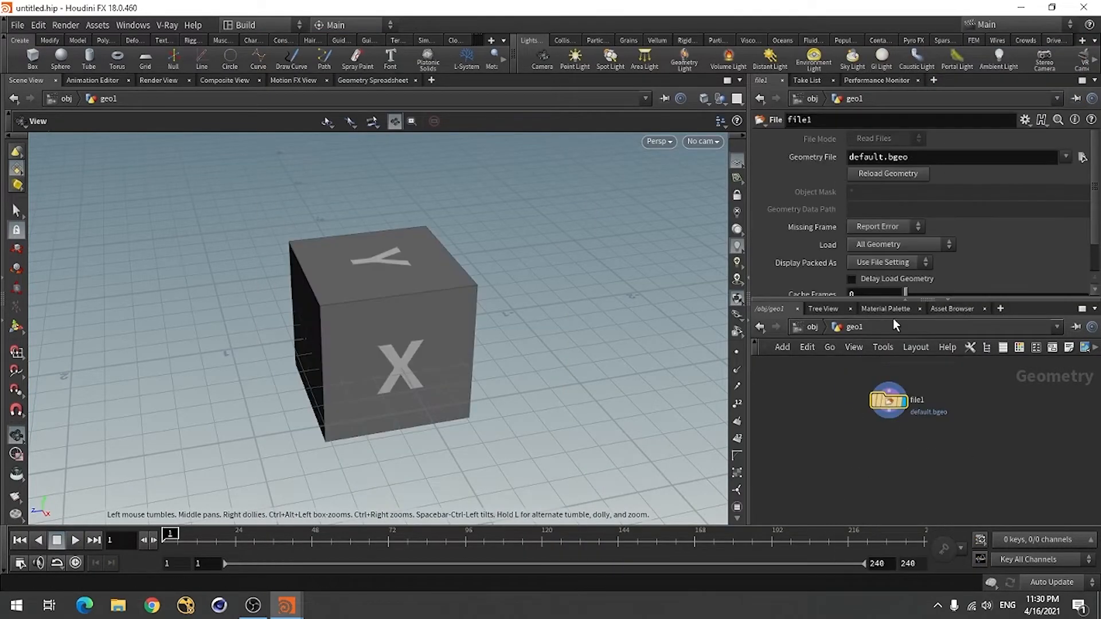
Step: Load D:/Cliff.bgeo as the File node's geometry file
click(1082, 158)
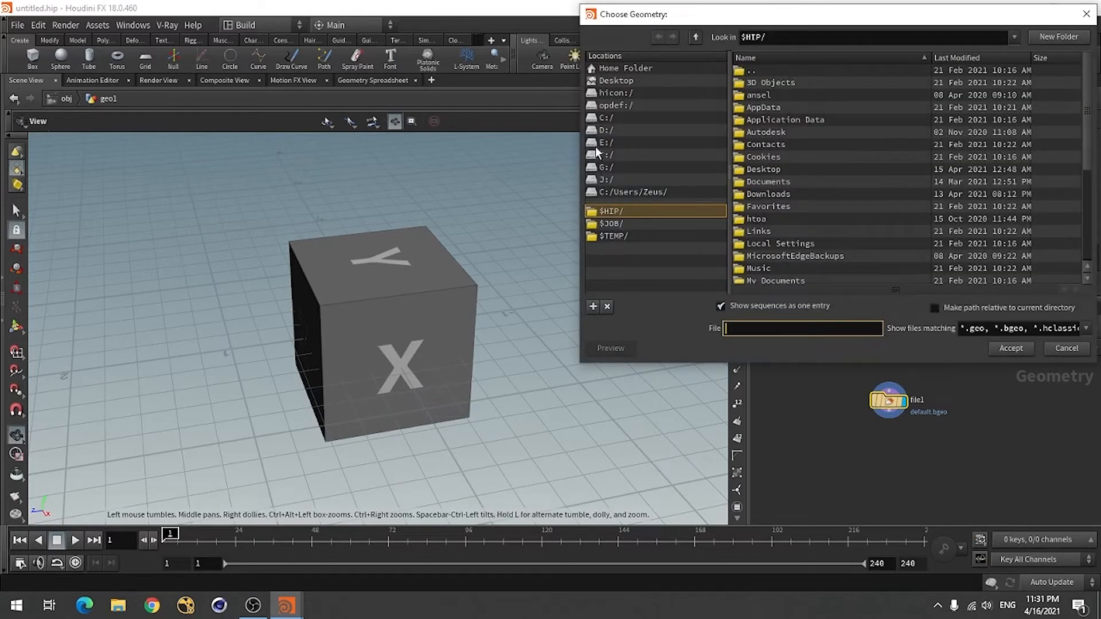
click(604, 130)
scroll(793, 253, down, 2)
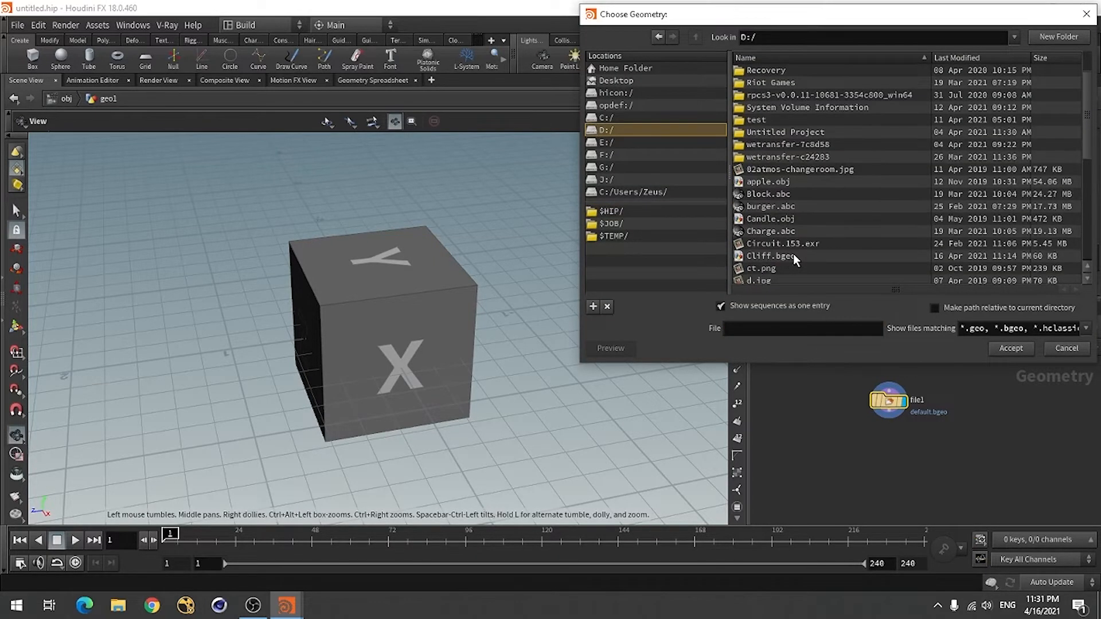
click(781, 256)
click(1012, 349)
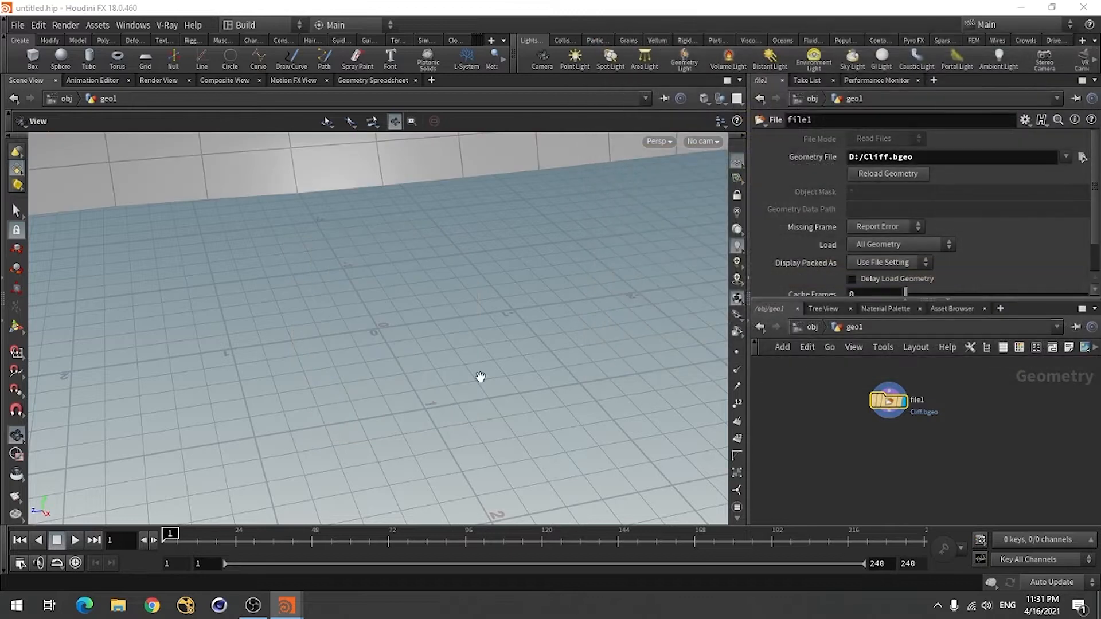
drag(313, 381, 385, 420)
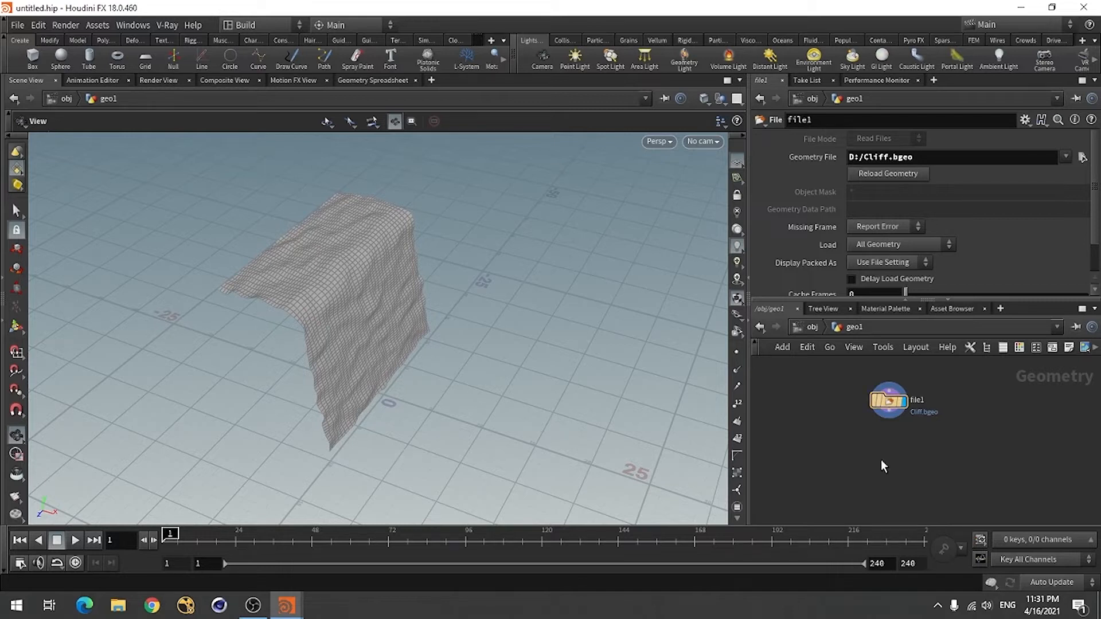
Step: Return to the object level and rename the geometry object Cliff
click(813, 330)
double_click(925, 406)
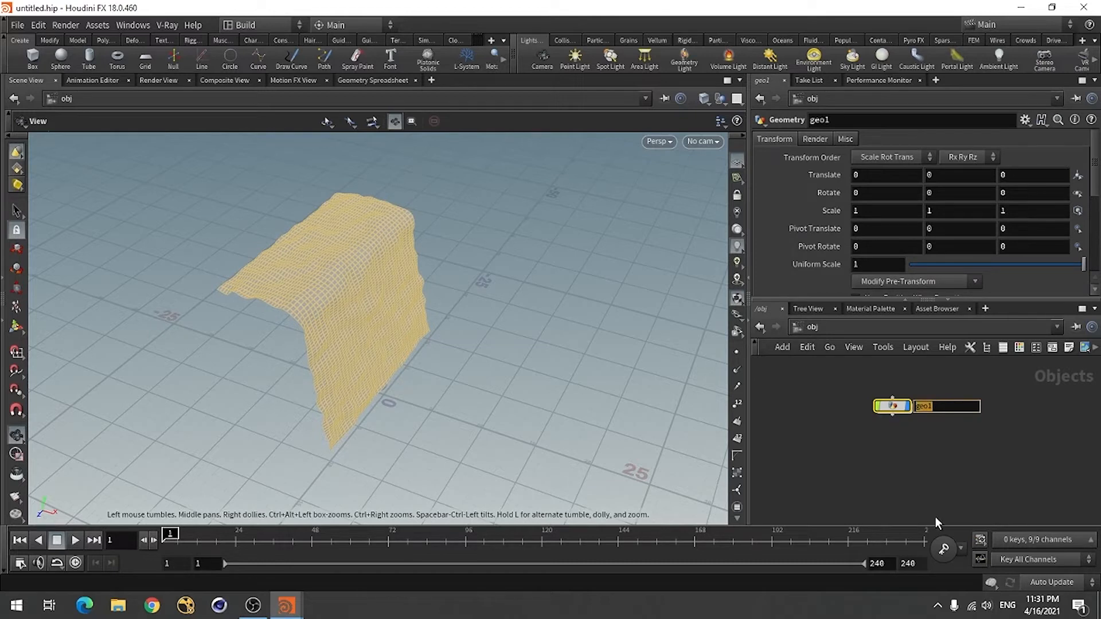
text(Cliff)
key(Return)
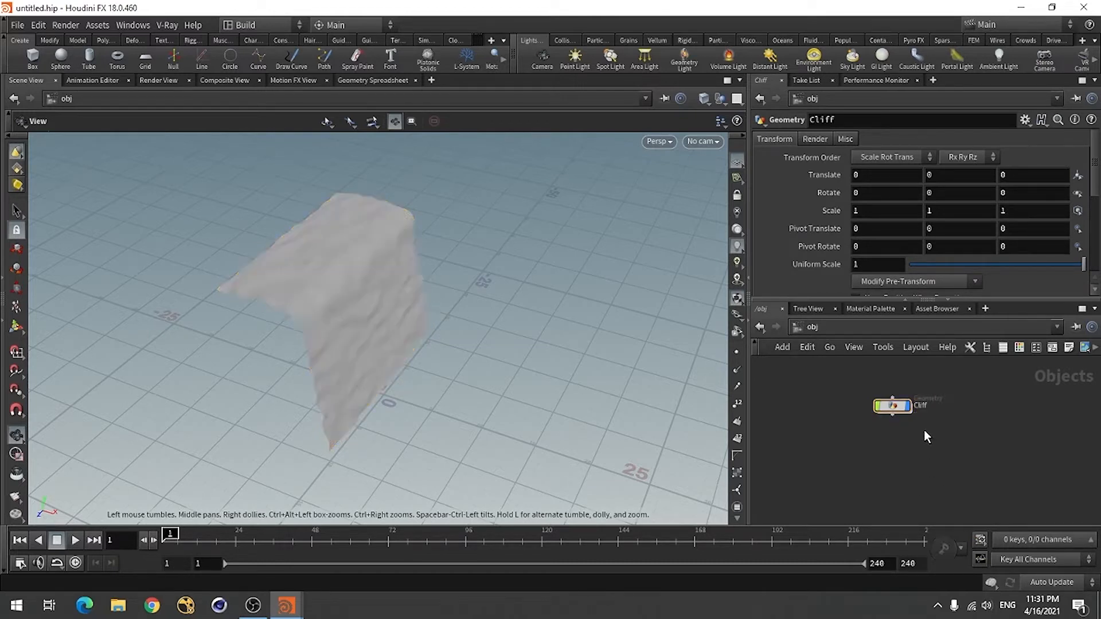
mouse_move(402, 382)
mouse_down()
mouse_move(344, 351)
mouse_move(371, 339)
mouse_move(402, 350)
mouse_move(388, 370)
mouse_up()
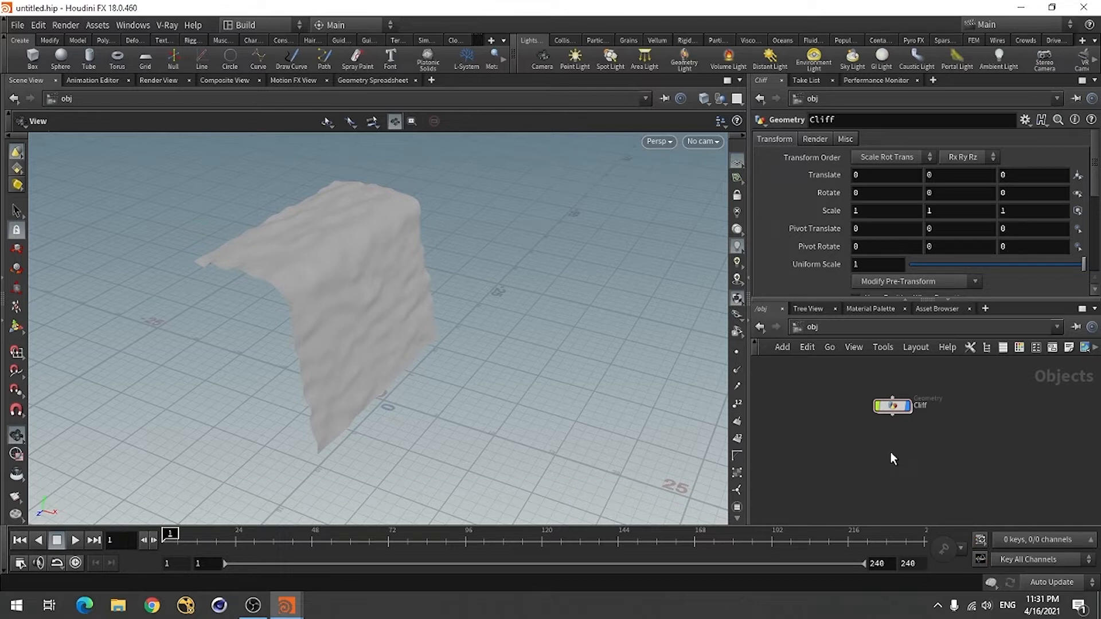
Step: Add a Box object to the object network below the Cliff node
key(Tab)
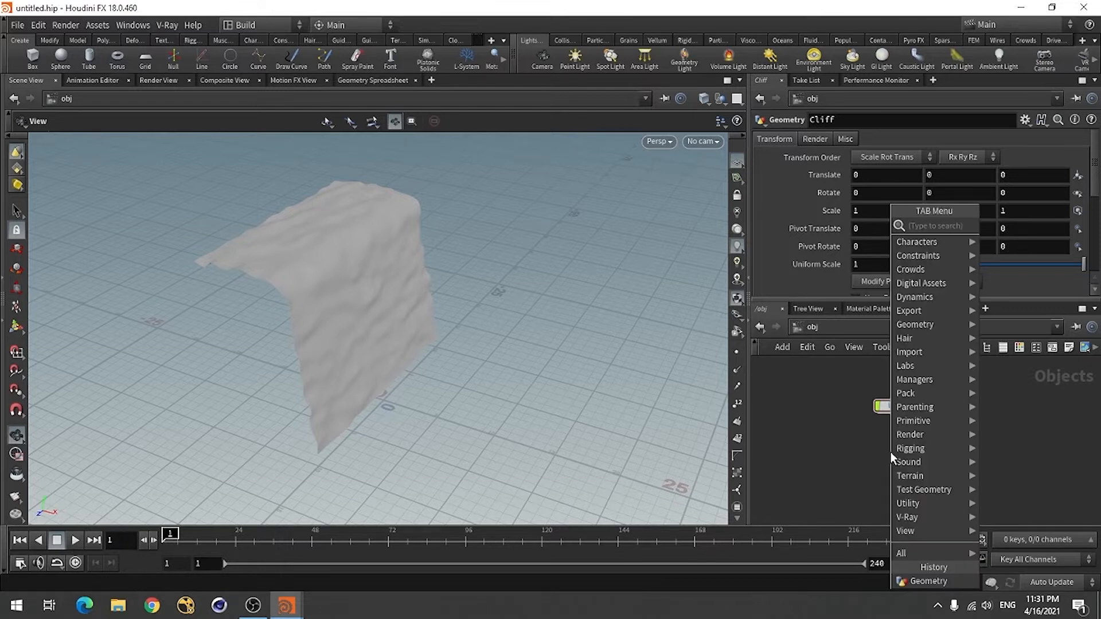
text(box)
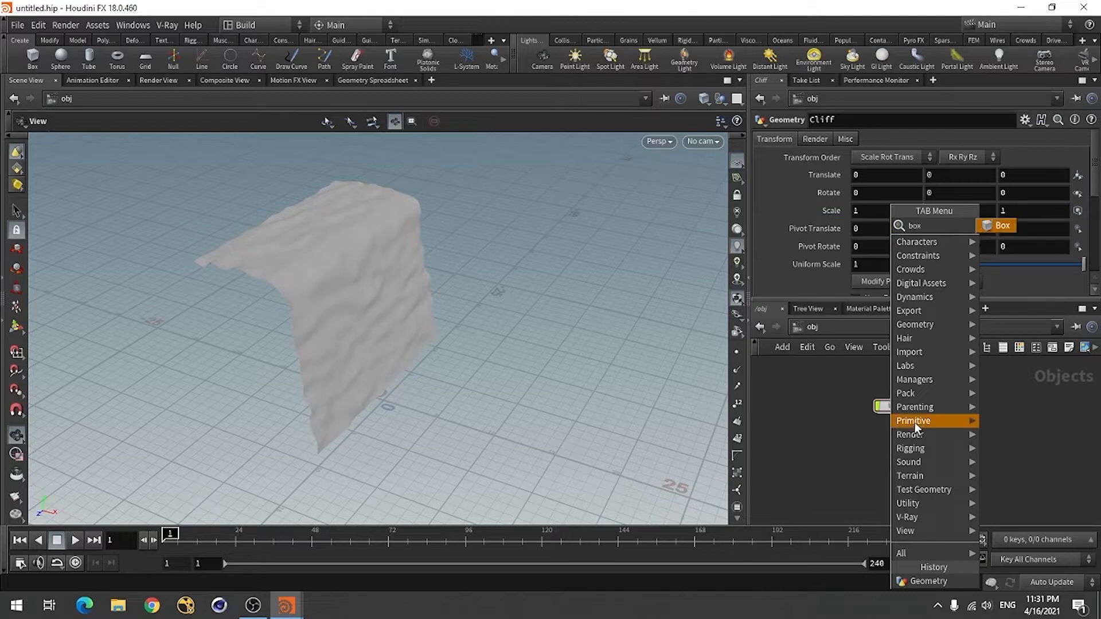
click(1005, 227)
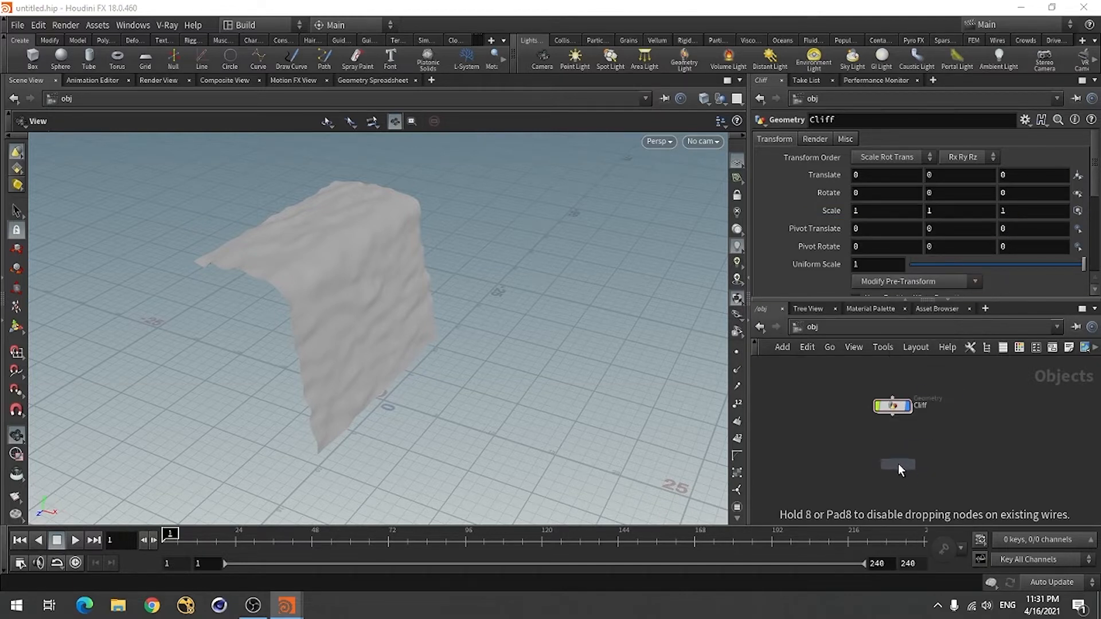
click(895, 463)
scroll(895, 459, up, 1)
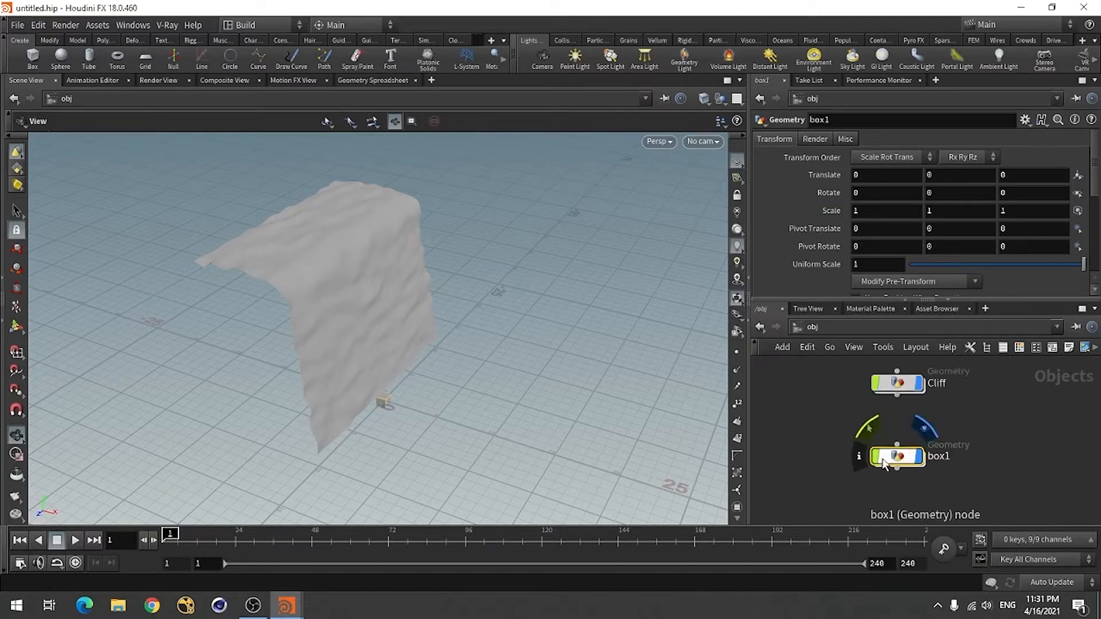
Step: Rename the box object Source and place its node closer beneath the Cliff node
double_click(941, 457)
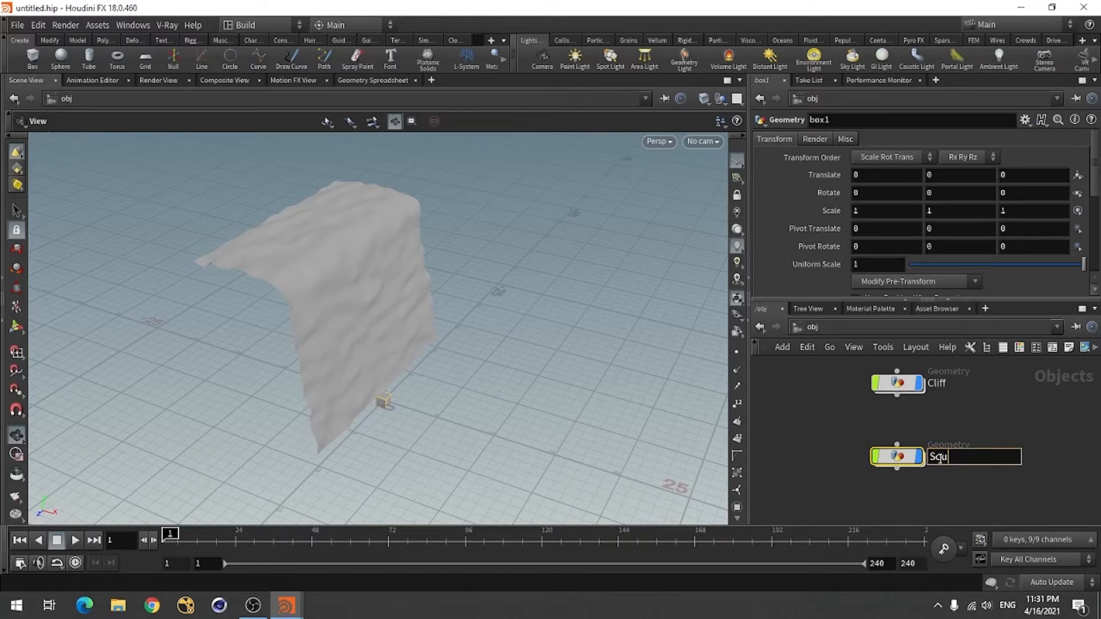
text(Source)
key(Return)
mouse_move(898, 459)
drag(898, 460, 898, 438)
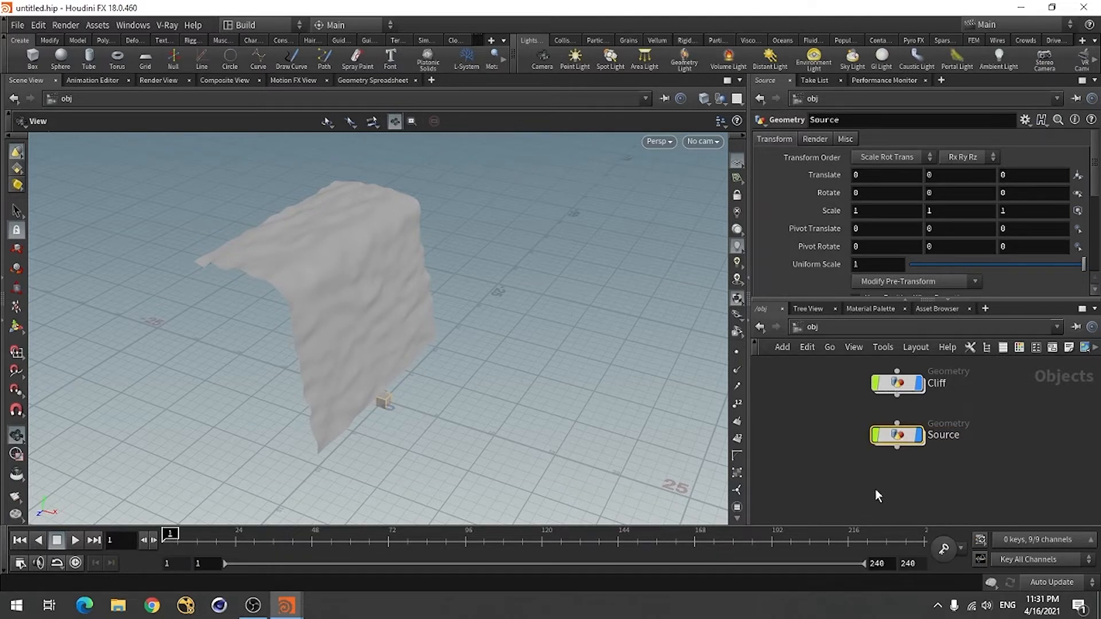
Step: Inside Source, move the box up and back onto the cliff's upper ledge, centered at about X -8.5 and Y 14.65
double_click(898, 434)
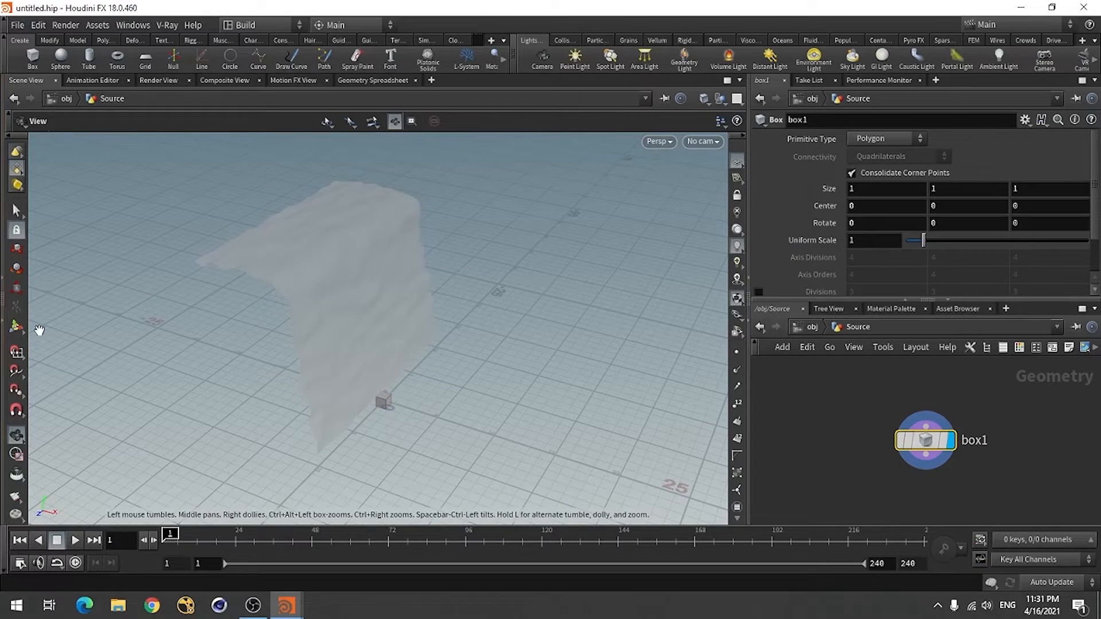
click(17, 327)
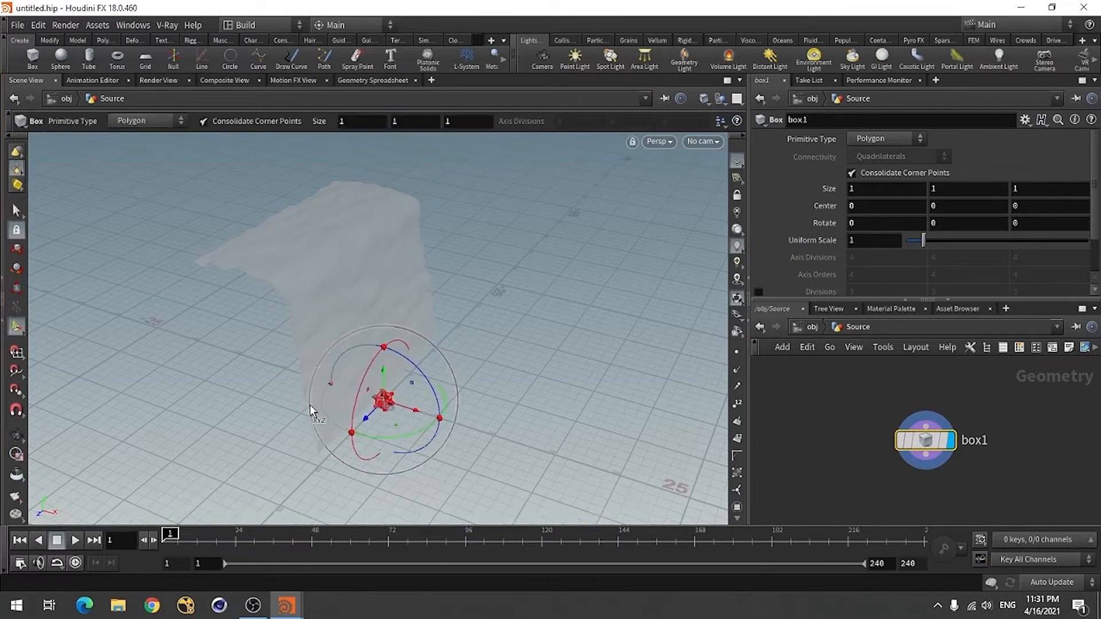
drag(310, 413, 408, 322)
key(Escape)
key(Return)
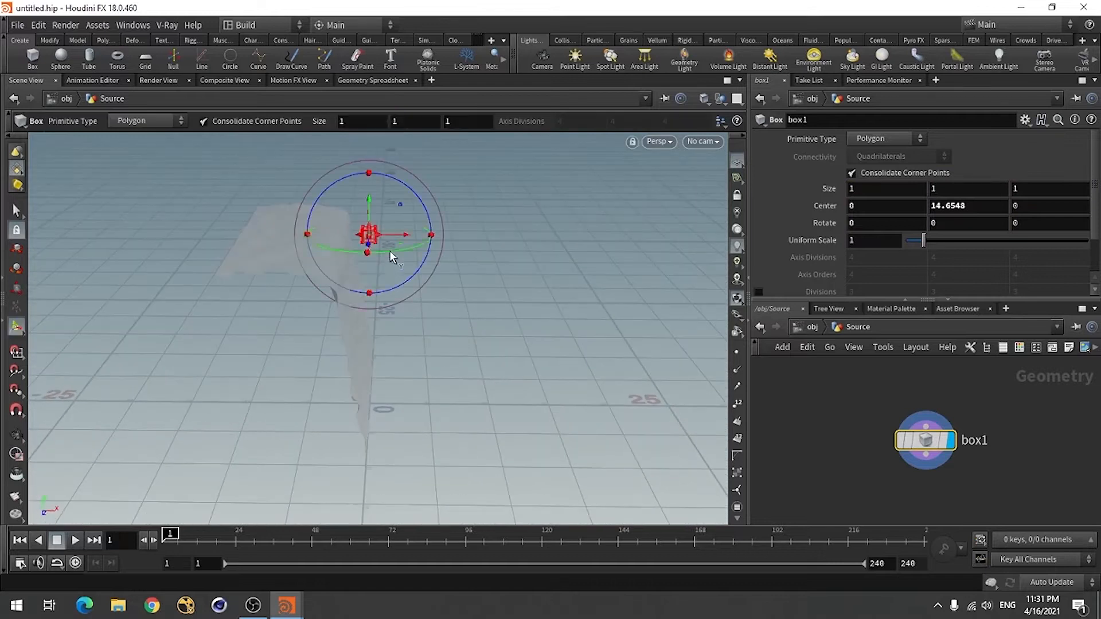
drag(402, 239, 325, 384)
key(Escape)
key(Return)
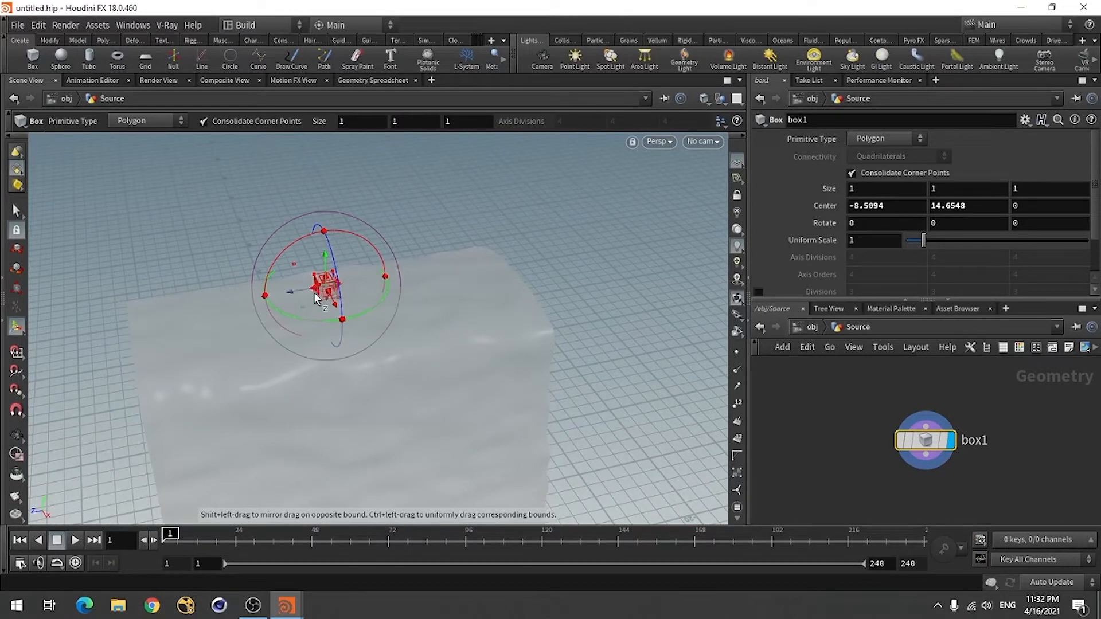
Step: Stretch the box across the cliff's upper ledge to about 19.2 units in Z and 2.8 units in X
drag(315, 287, 454, 369)
key(Escape)
key(Return)
key(Escape)
key(Return)
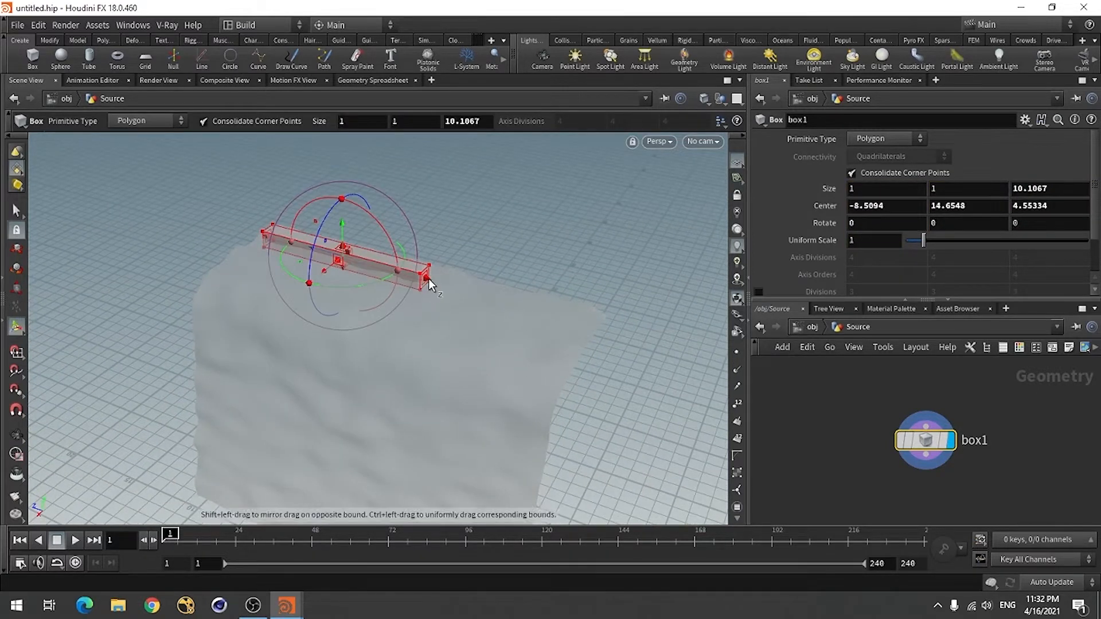
drag(428, 279, 476, 321)
key(Escape)
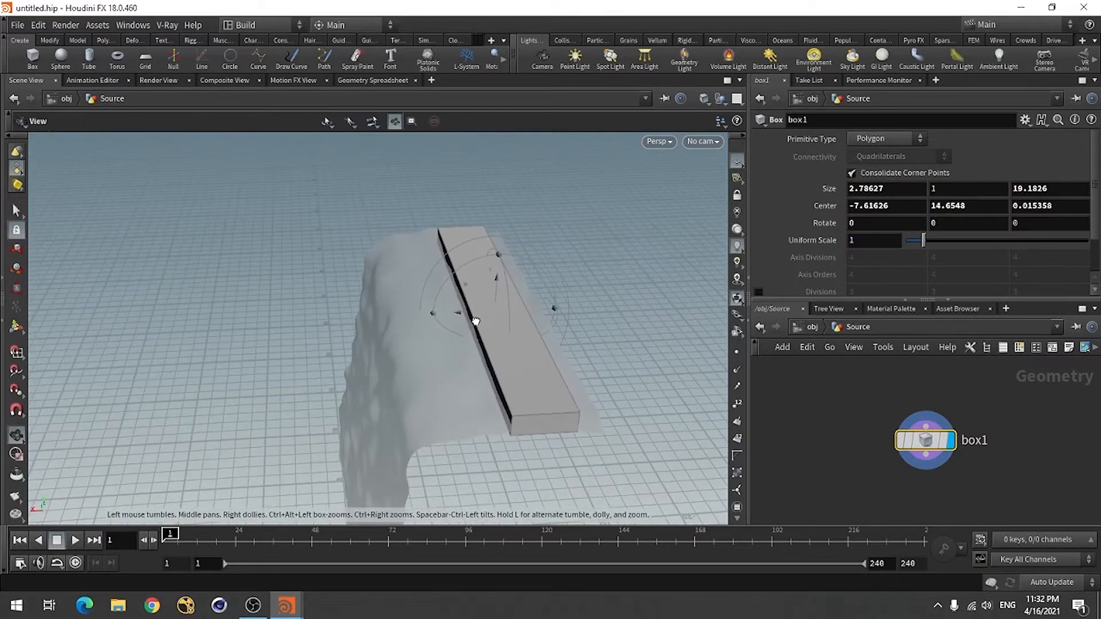
Step: Shift the box further back and up above the ledge, centered at about X -8.3 and Y 15.5
key(Return)
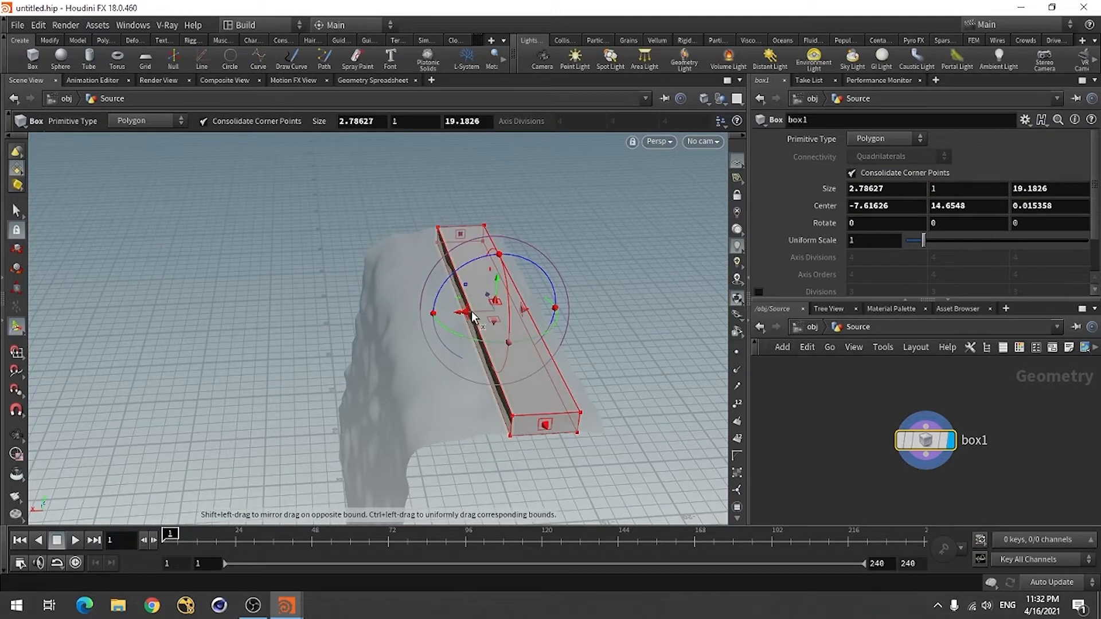
drag(484, 317, 481, 270)
key(Escape)
key(Return)
key(Escape)
drag(356, 327, 345, 403)
key(Return)
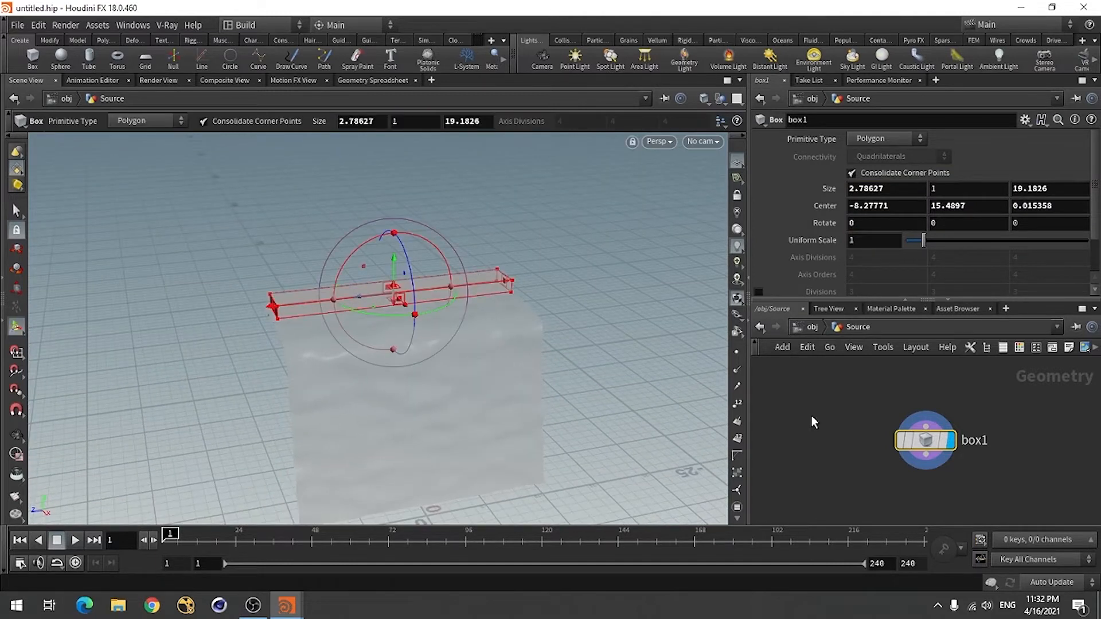
Step: Return to the object level and create a FLIP Tank at the cliff's base near the grid origin
key(u)
key(Escape)
drag(676, 370, 369, 376)
key(Return)
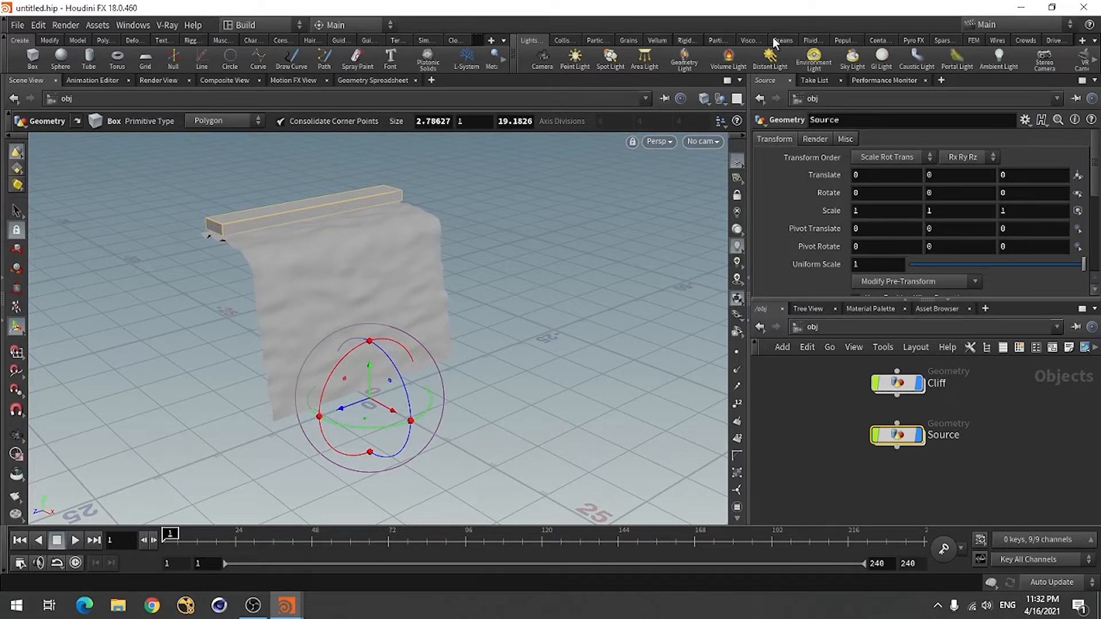
click(752, 40)
click(809, 40)
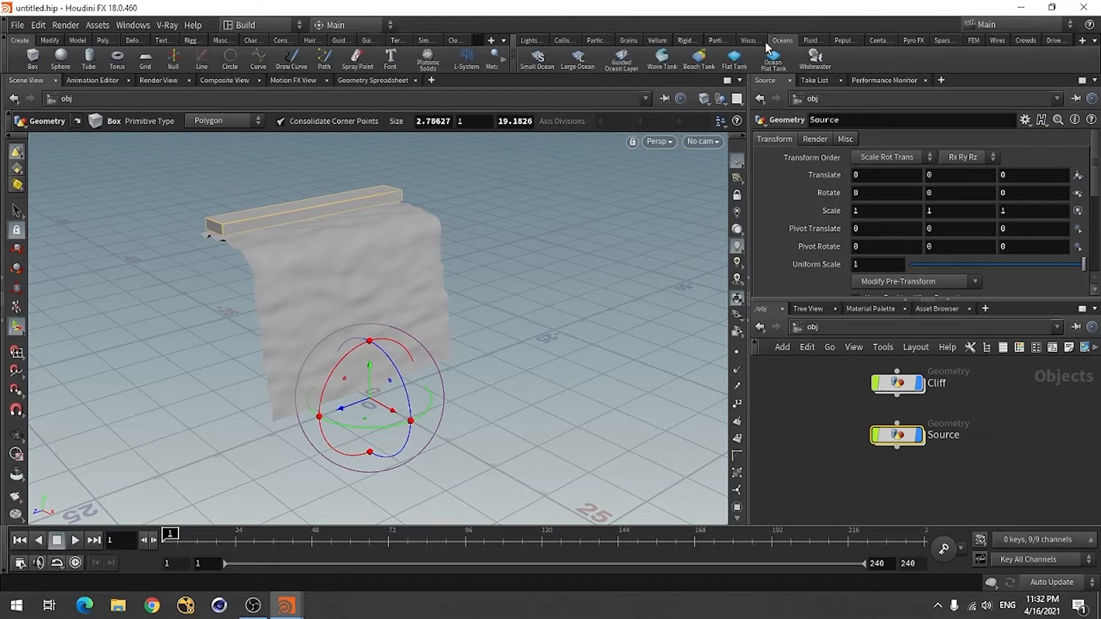
click(720, 41)
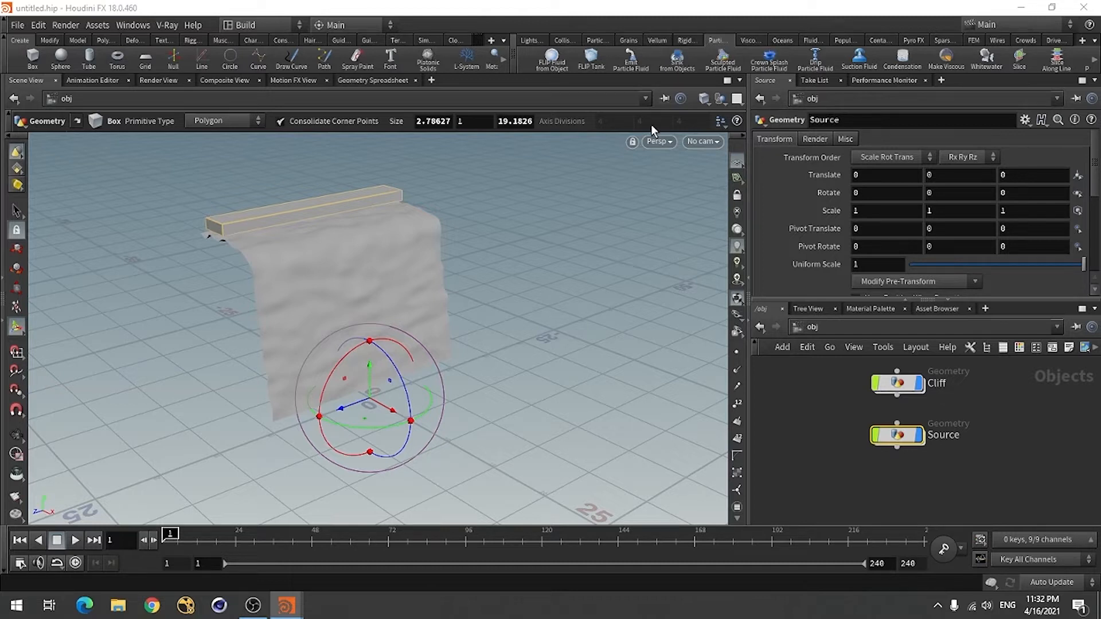
click(591, 59)
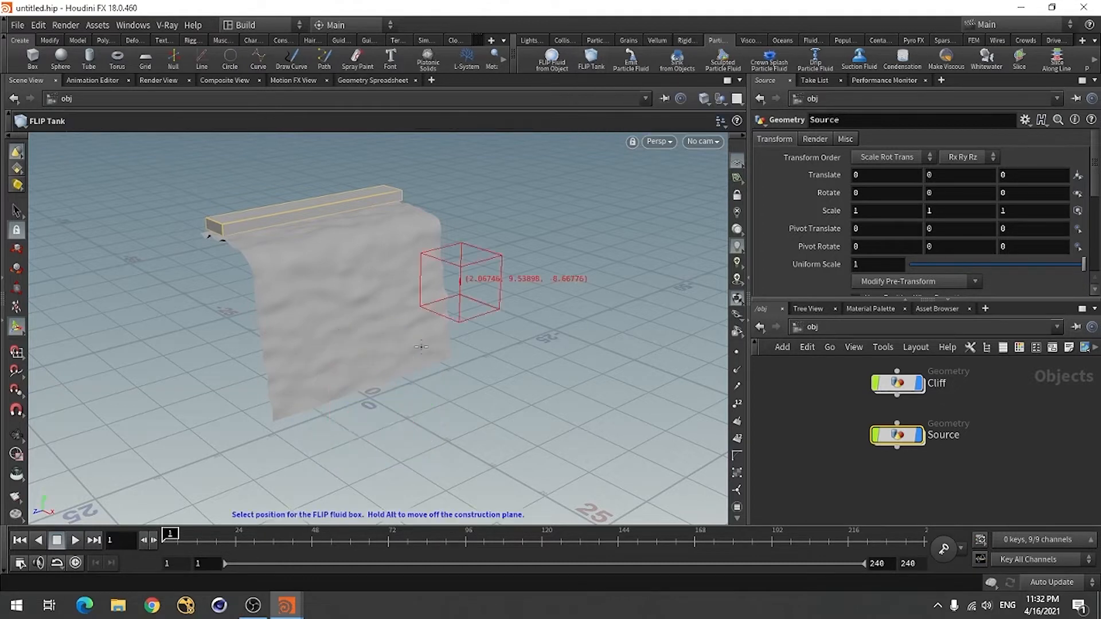
click(370, 405)
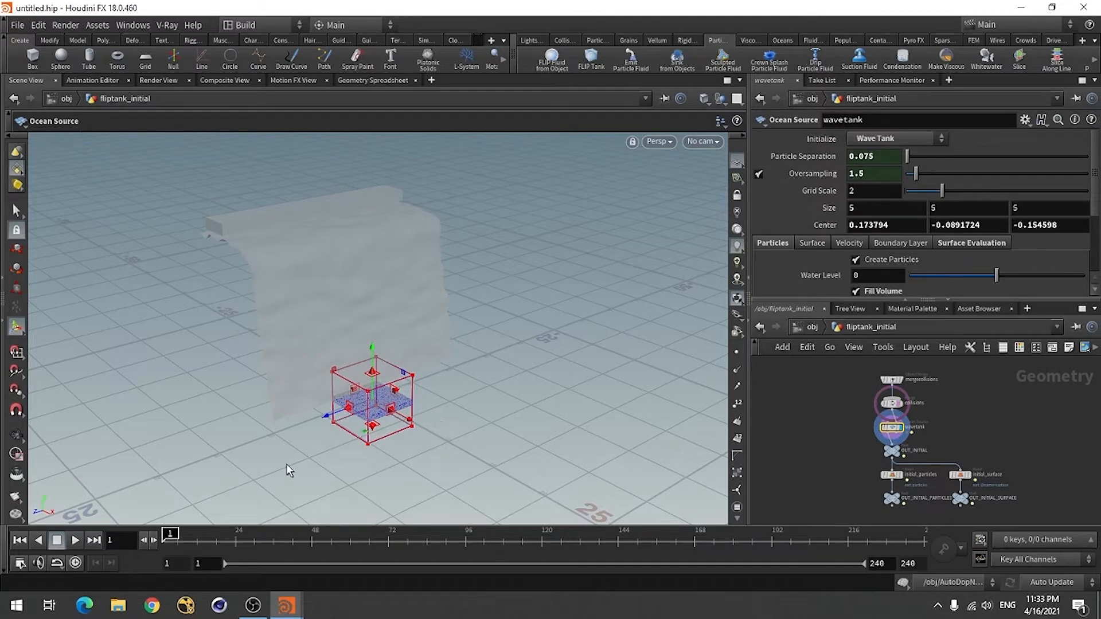
Step: Stretch the wave tank along Z to about 17.8 units to match the cliff's width
key(Escape)
drag(337, 436, 276, 440)
key(Return)
key(Escape)
drag(545, 413, 453, 423)
key(Return)
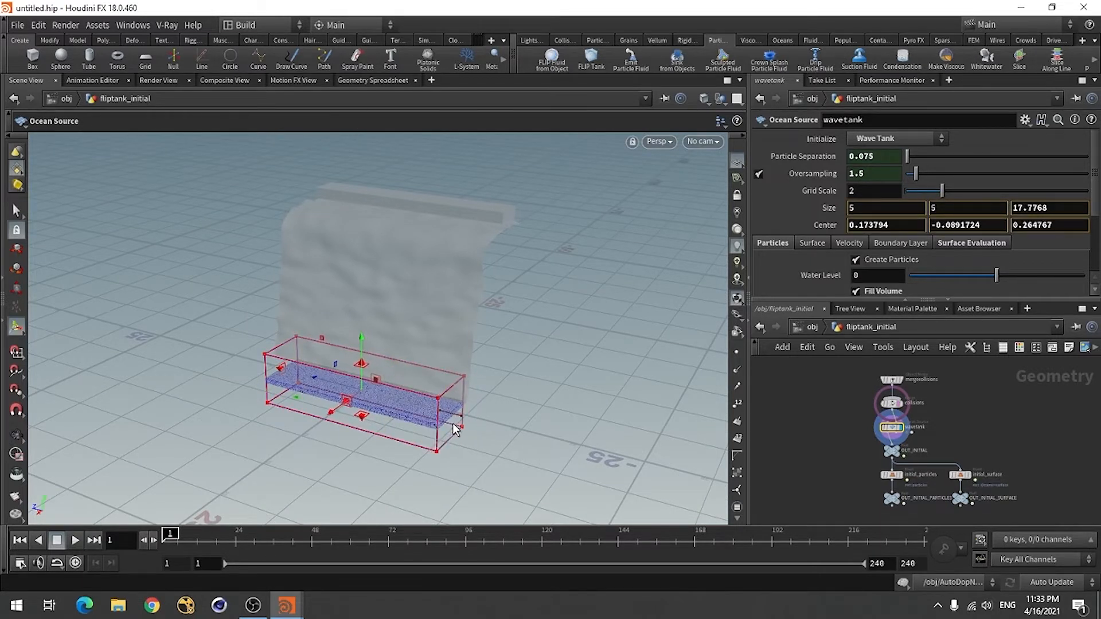
Step: Extend the wave tank in front of and behind the cliff to about 27.4 units in X
key(Escape)
drag(521, 415, 442, 433)
key(Return)
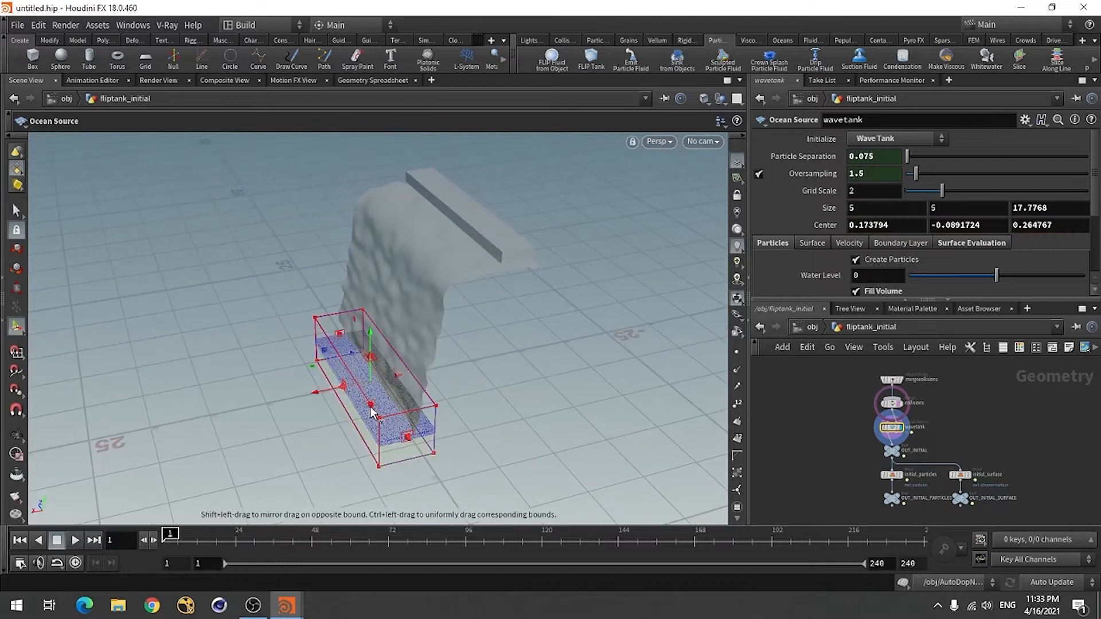
drag(332, 399, 183, 429)
alt+drag(445, 417, 368, 416)
drag(429, 379, 538, 388)
alt+drag(538, 388, 320, 381)
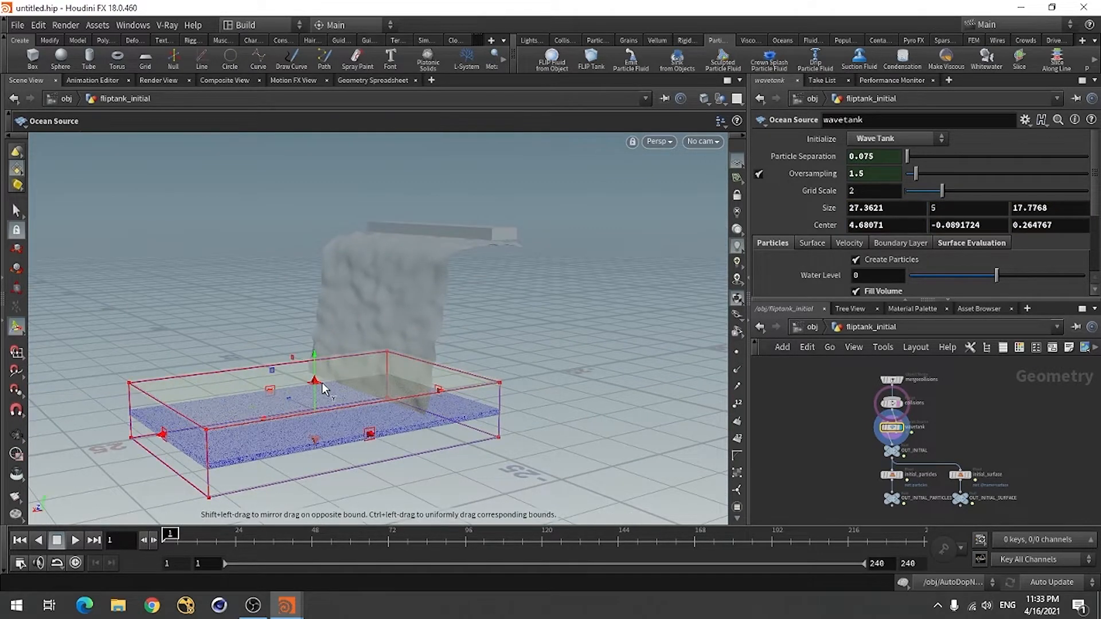
Step: Raise the wave tank's top to the cliff's height and lift its bottom slightly, for a height of about 19.5 units
drag(326, 344, 343, 194)
alt+drag(301, 285, 473, 391)
alt+drag(321, 395, 411, 416)
key(Escape)
key(Return)
drag(424, 478, 427, 464)
key(Escape)
drag(425, 404, 359, 467)
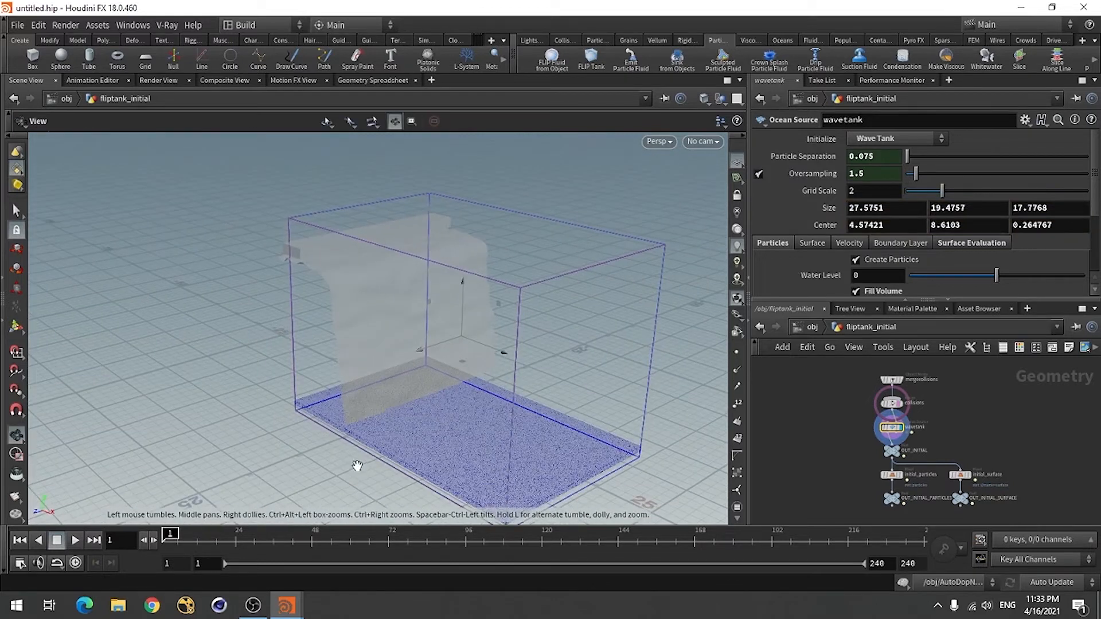
key(Return)
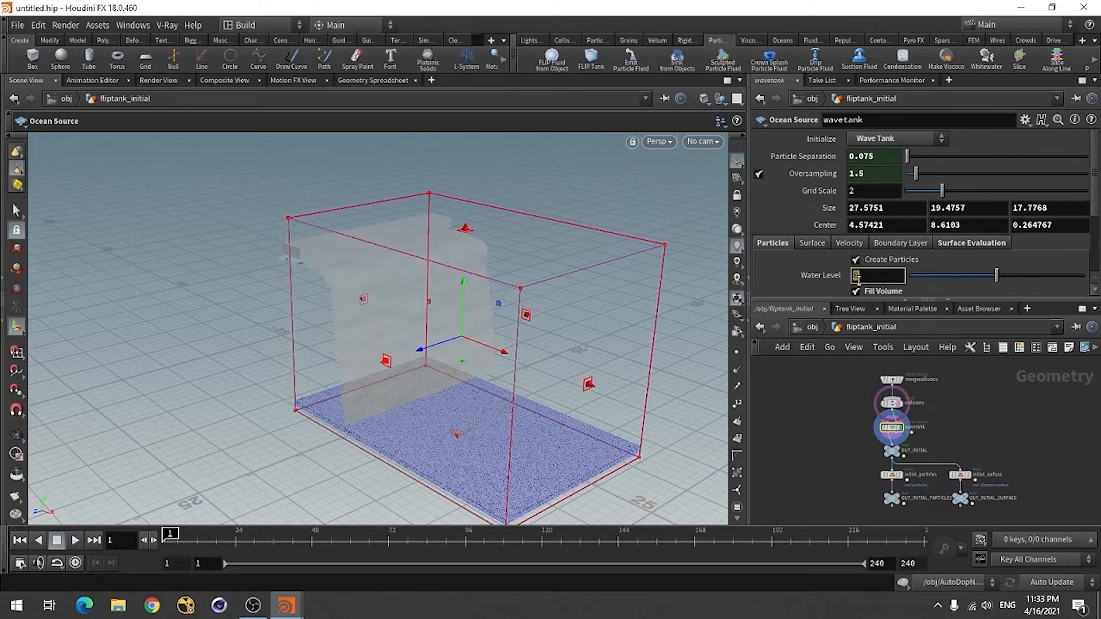
Step: Set the wave tank's water level to 0.7 and return to the object level
key(Return)
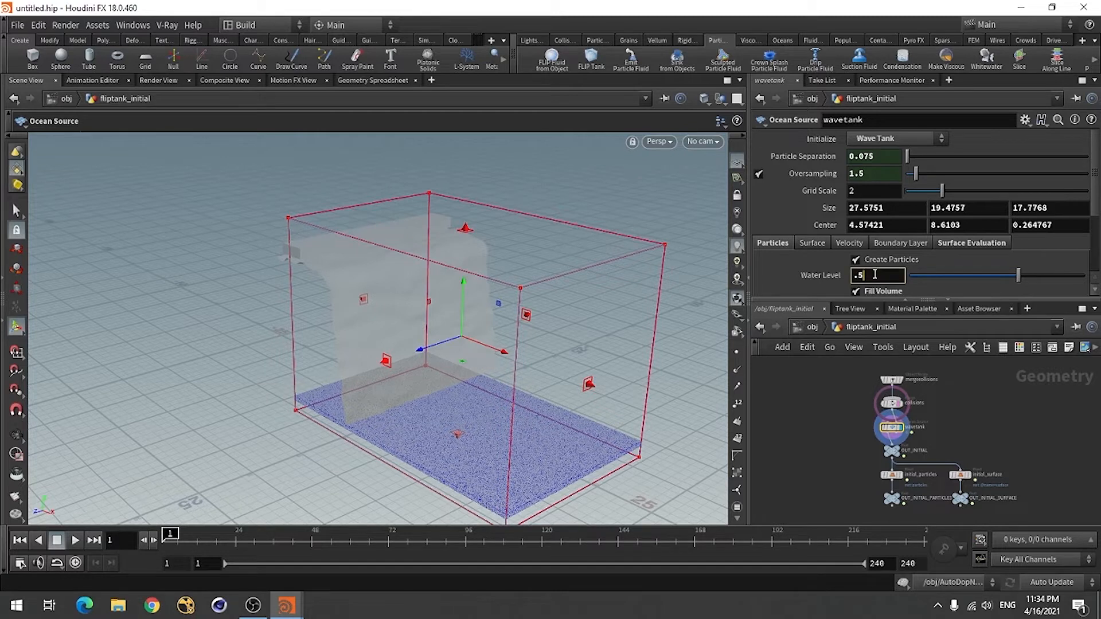
key(Return)
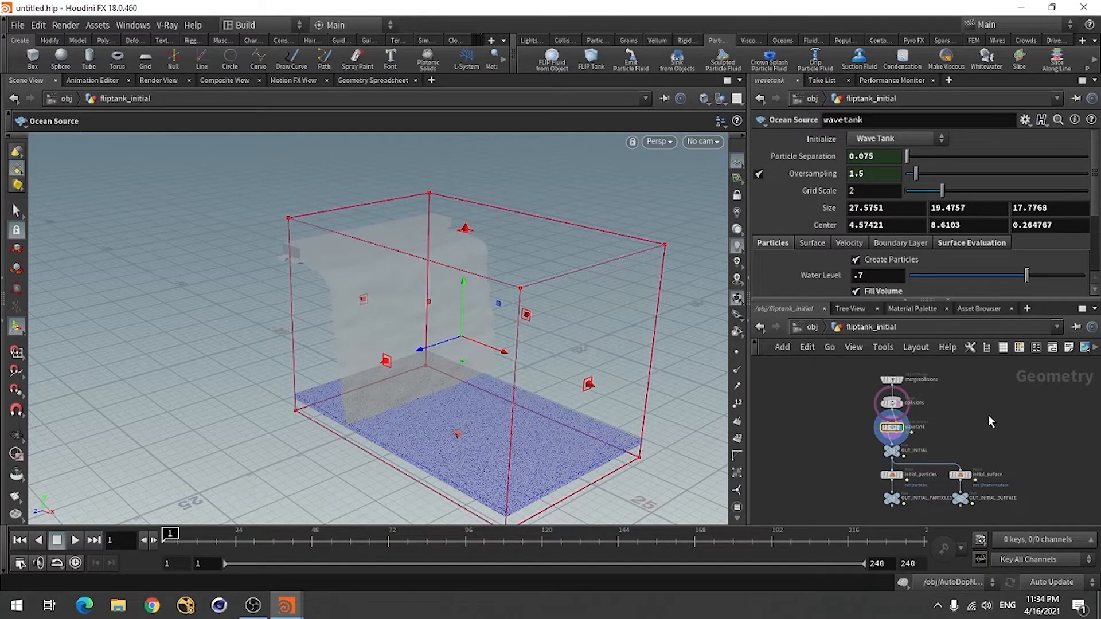
click(817, 326)
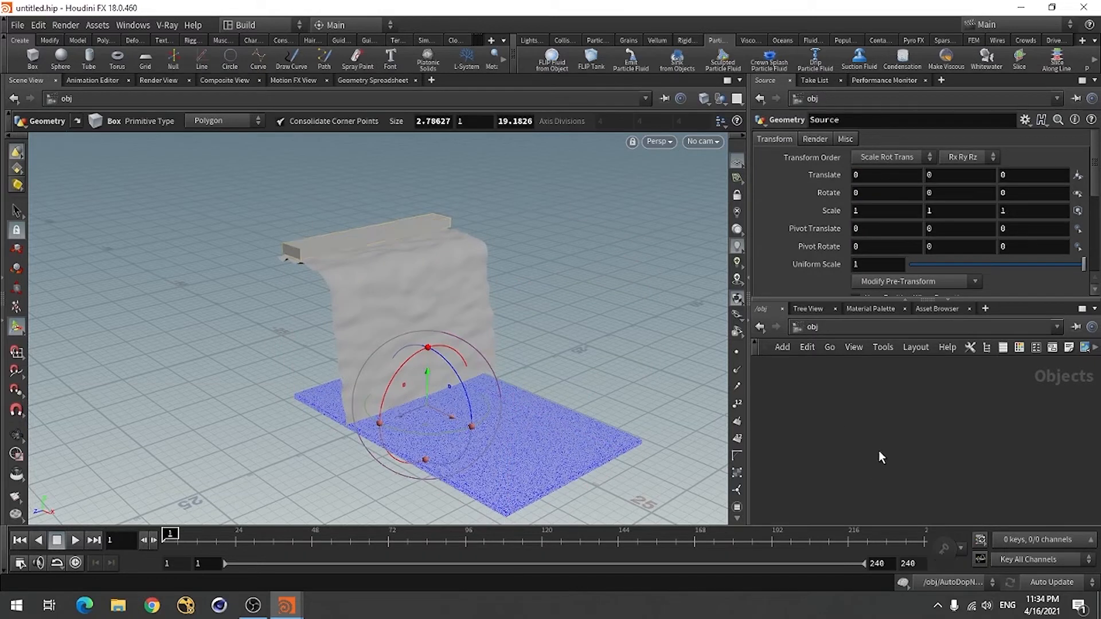
Step: Save the scene to the Desktop as Tute.hip
key(ctrl+s)
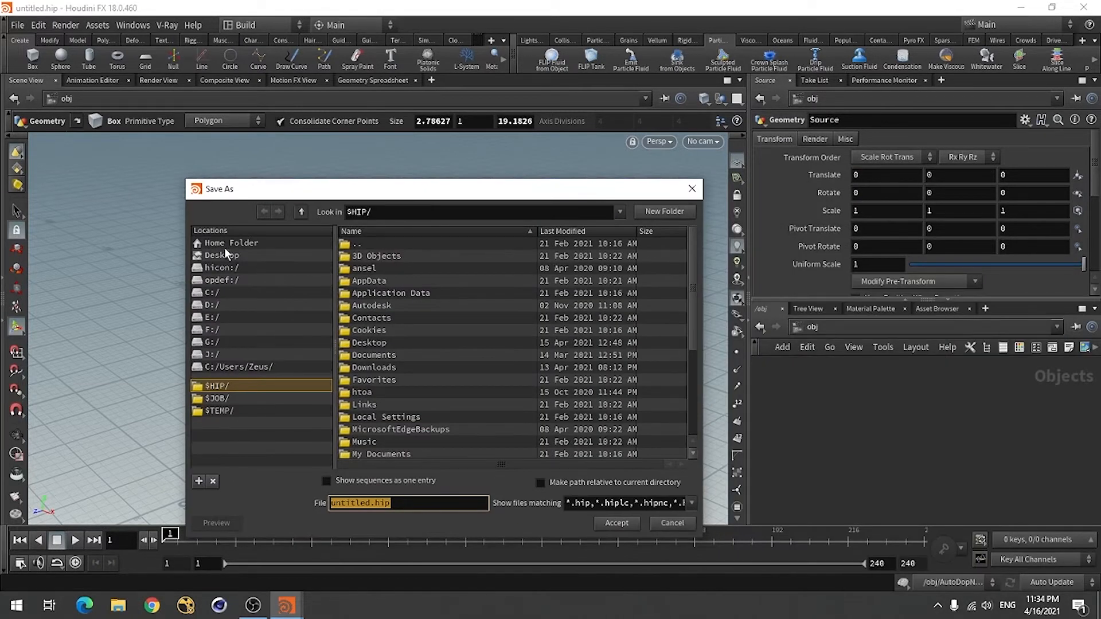
click(224, 253)
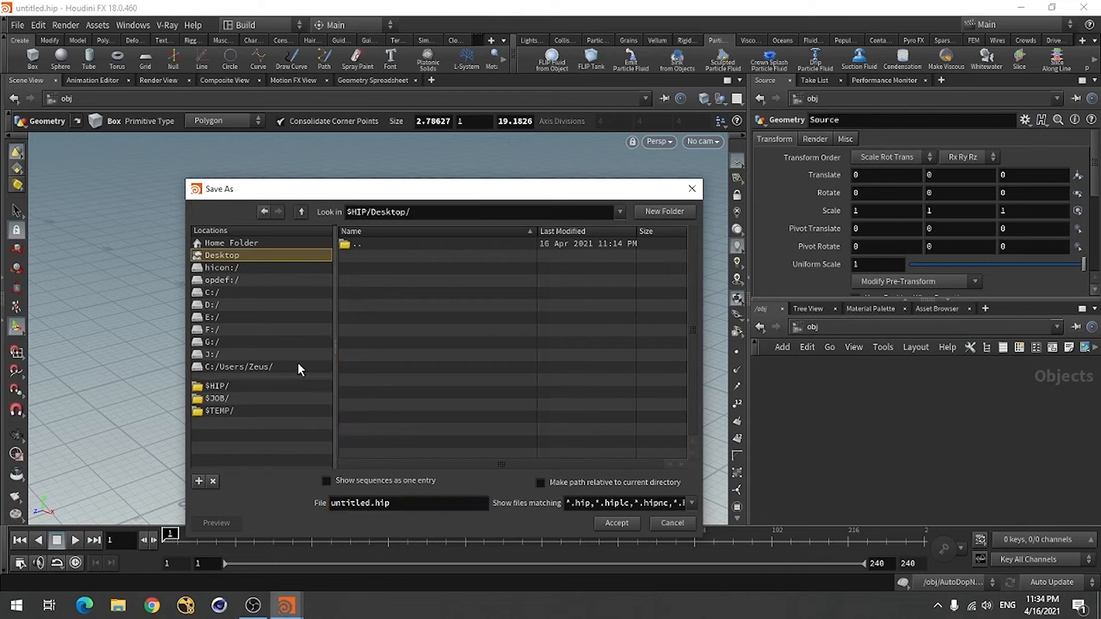
double_click(370, 505)
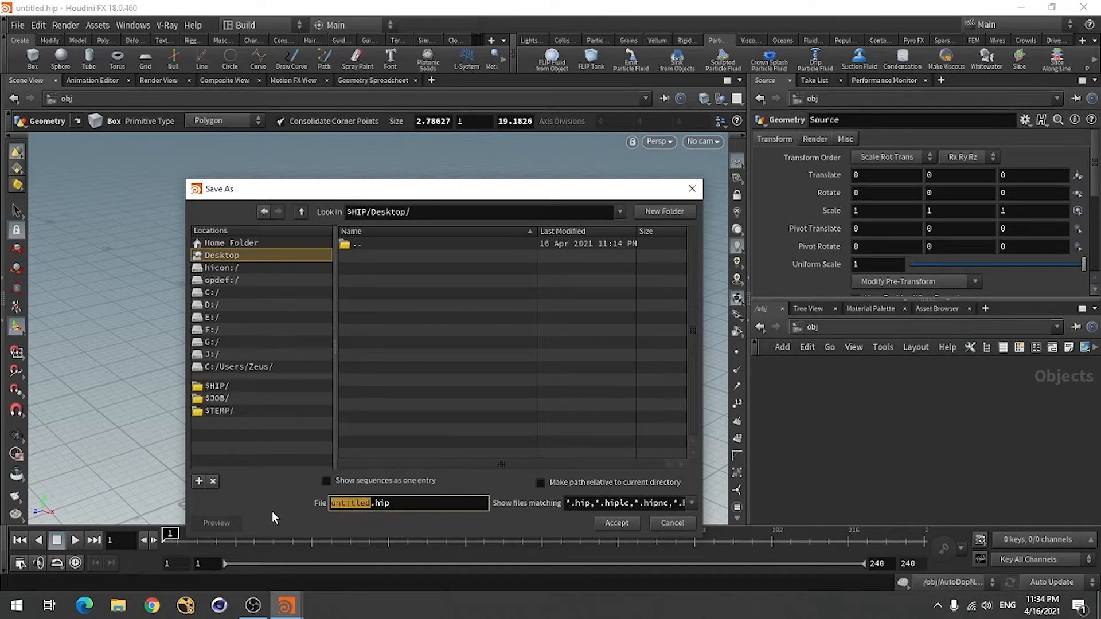
text(Tute)
click(611, 523)
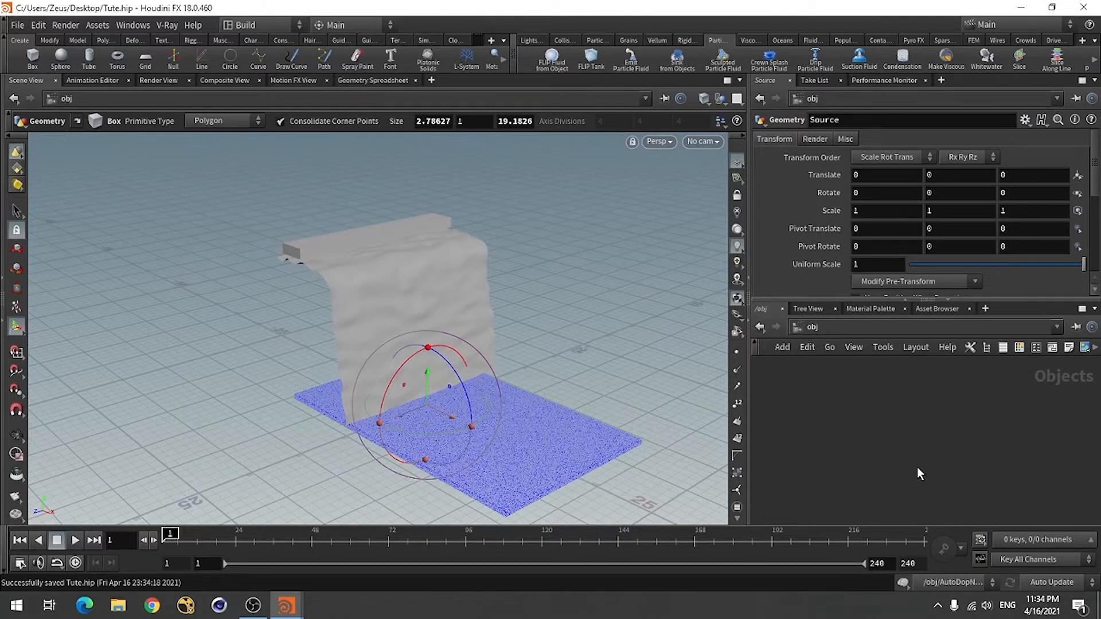
Step: Bring the object-level nodes into view and lay them out neatly so they no longer overlap
click(800, 325)
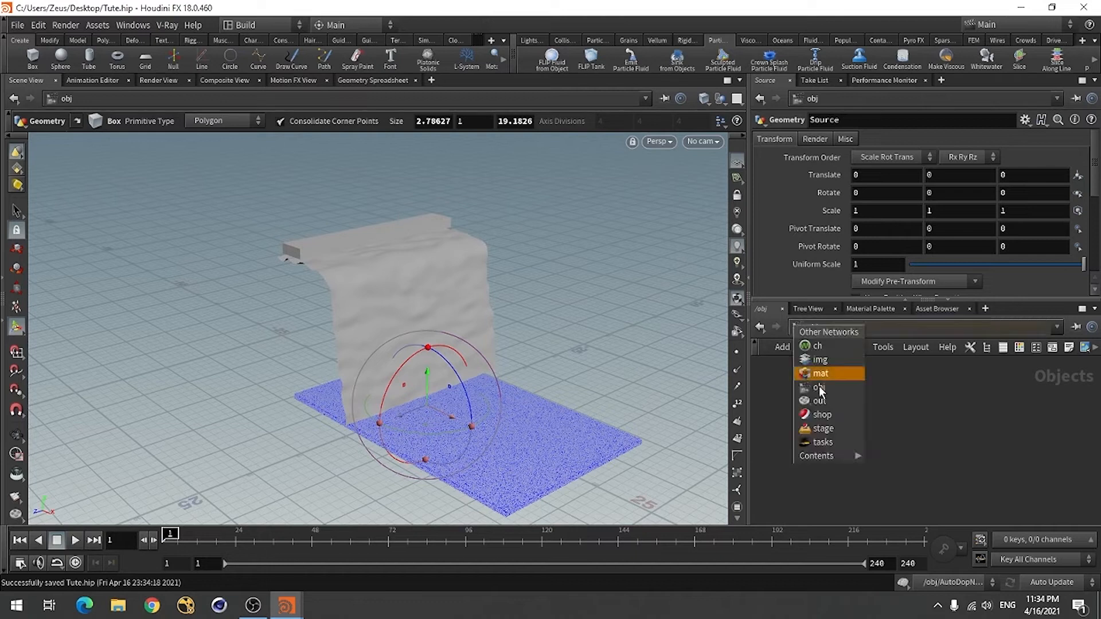
click(947, 421)
key(f)
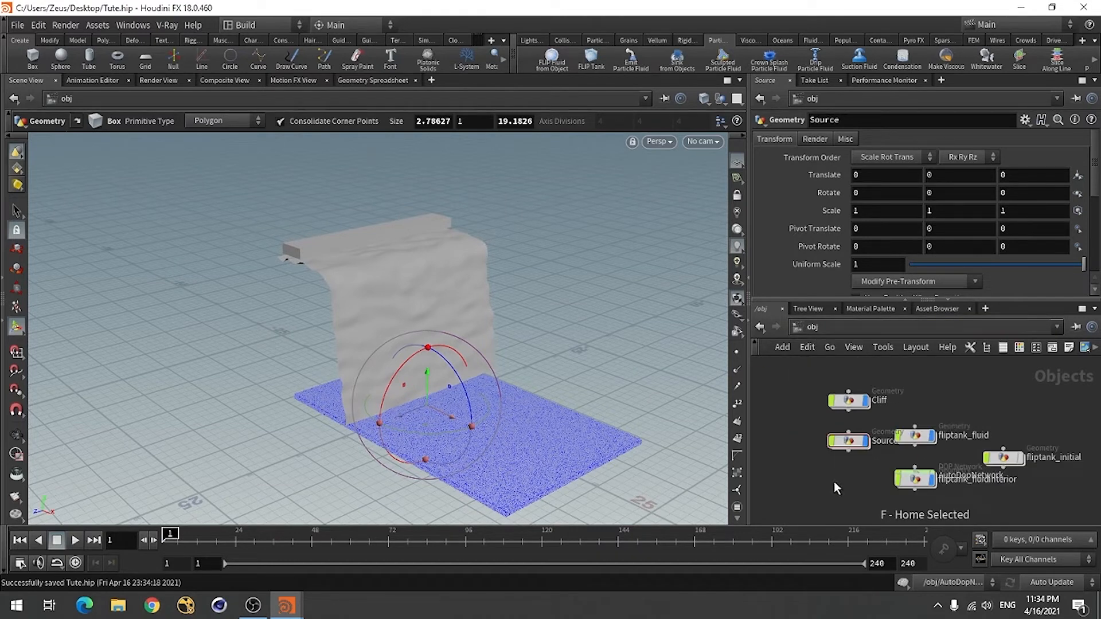
scroll(852, 411, up, 3)
scroll(896, 406, down, 3)
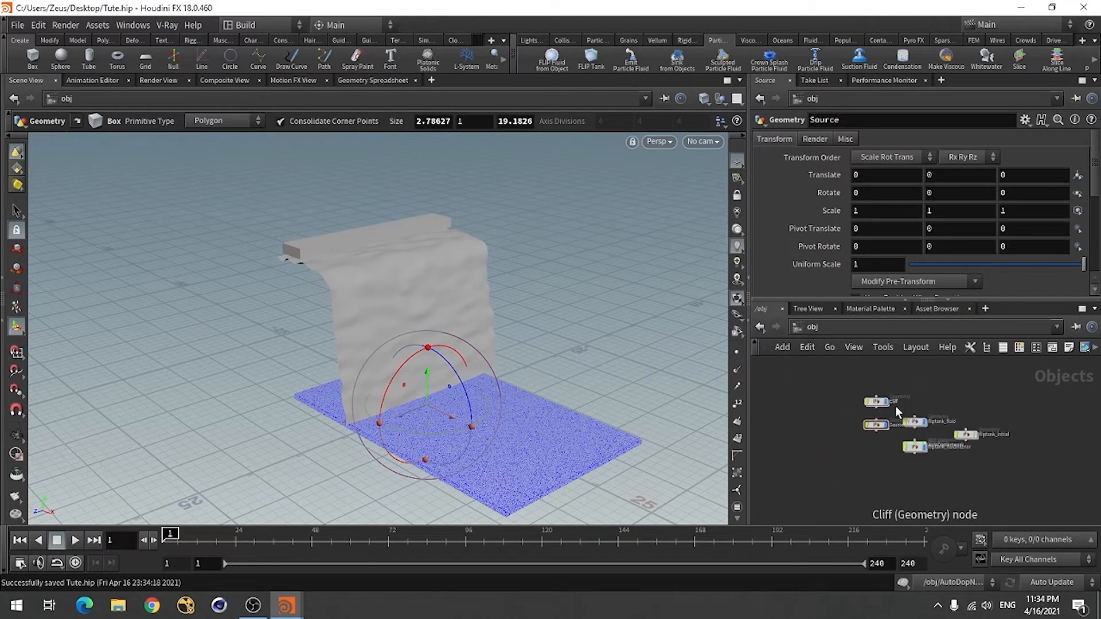
scroll(961, 472, up, 2)
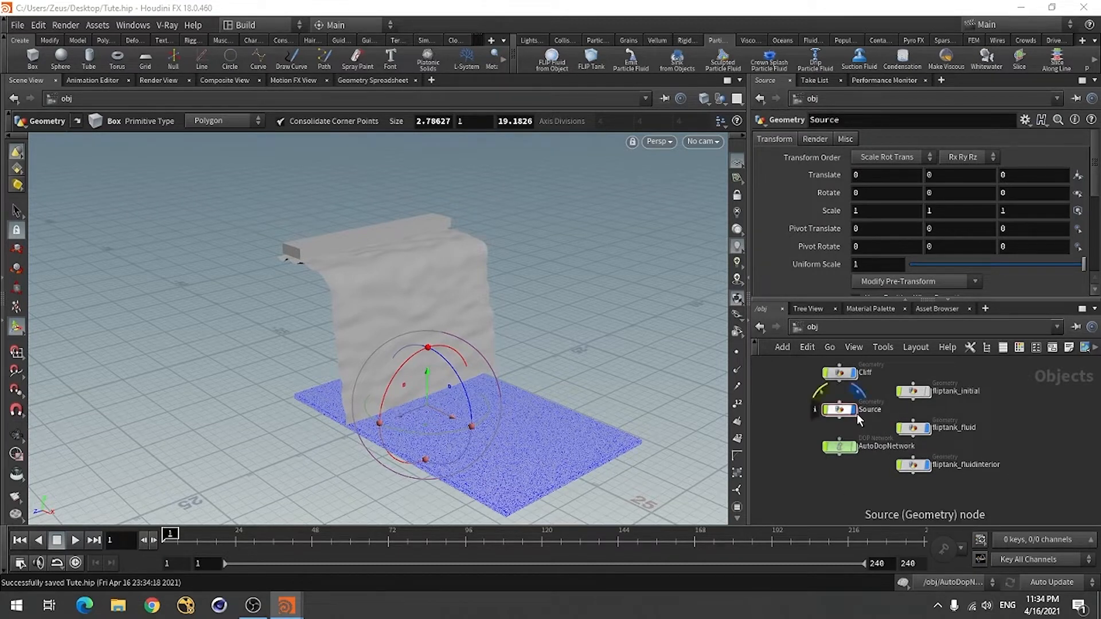
Step: Open the AutoDopNetwork, move the fliptank node aside and set the FLIP solver's narrow band bandwidth to 1
double_click(841, 447)
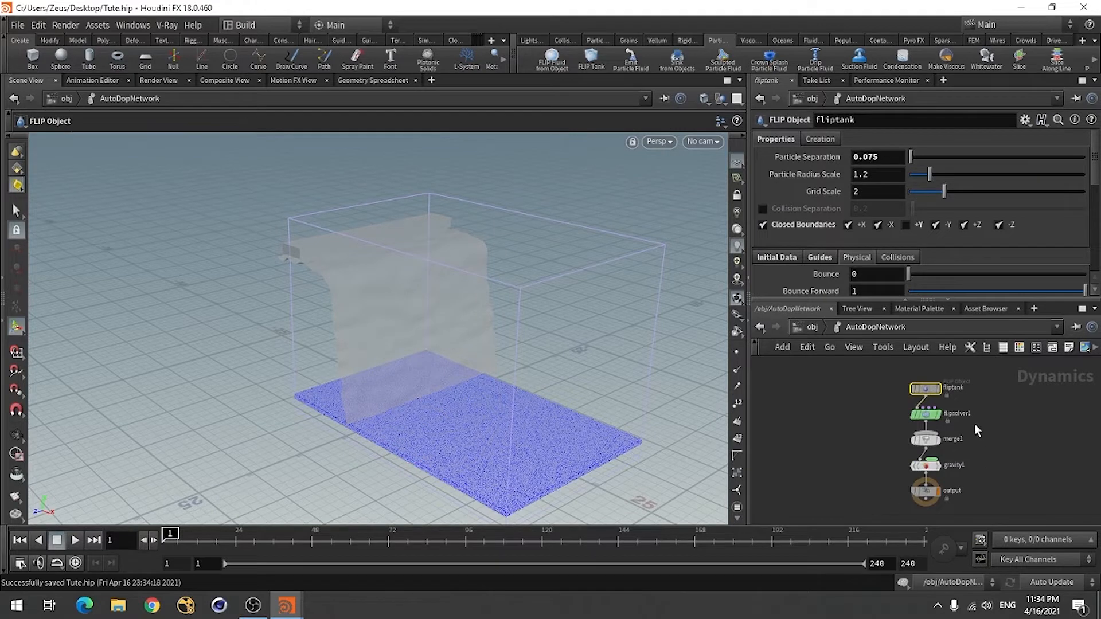
scroll(949, 386, up, 3)
drag(889, 395, 829, 387)
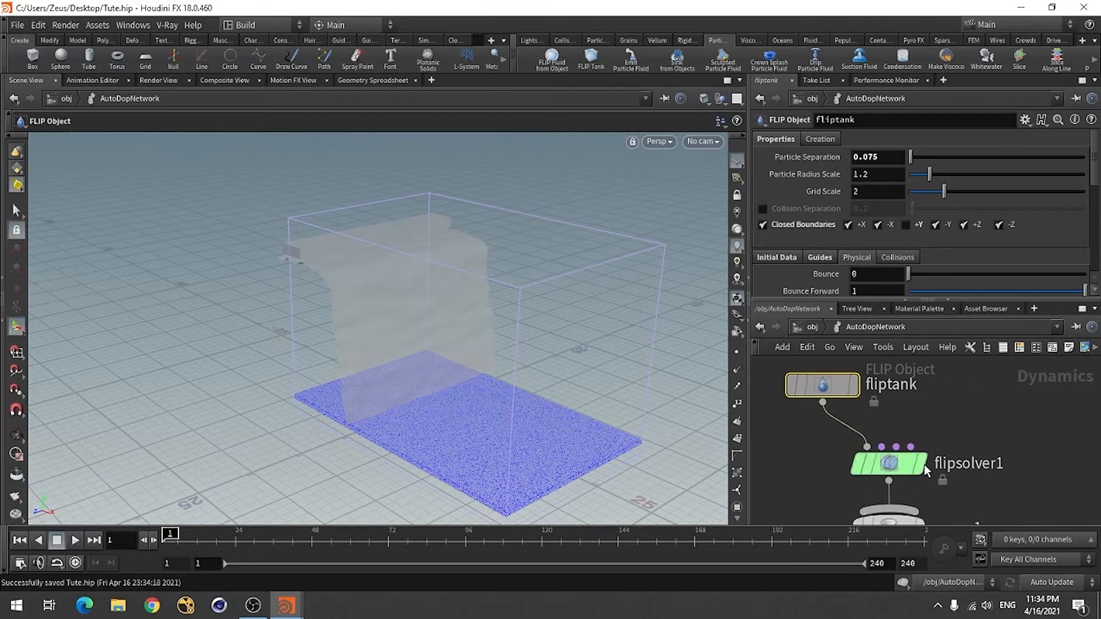
click(901, 466)
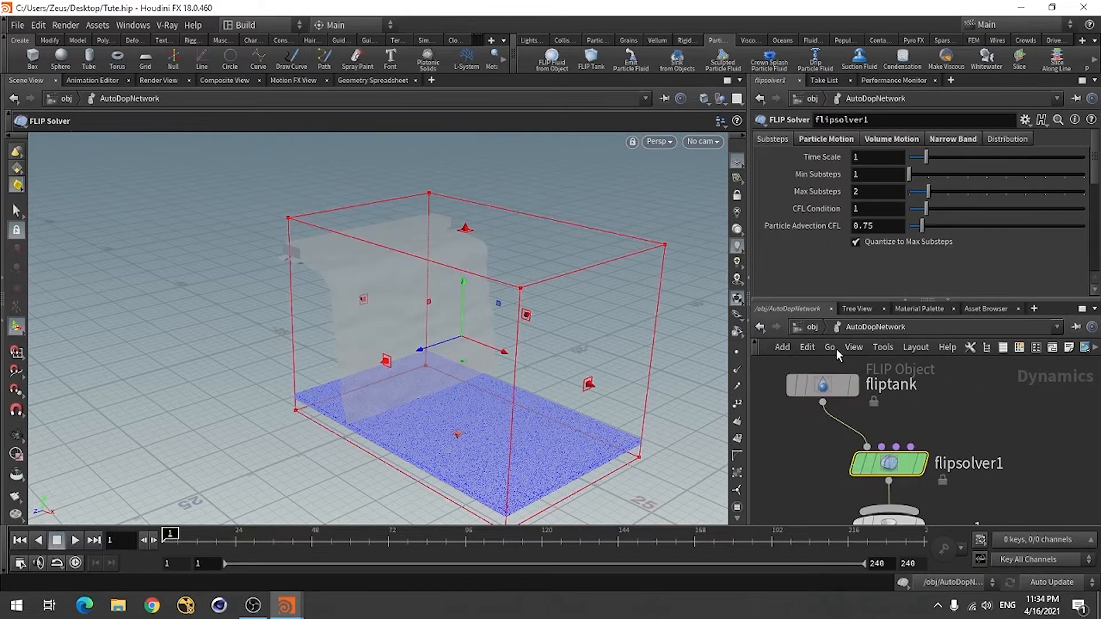
click(952, 140)
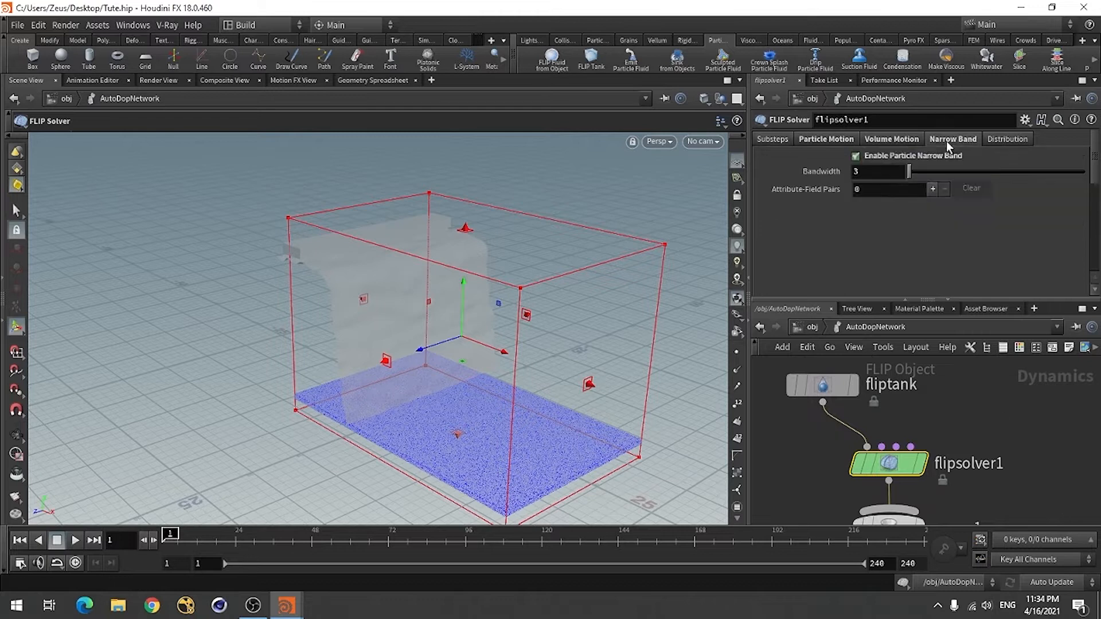
click(868, 170)
text(1)
key(Return)
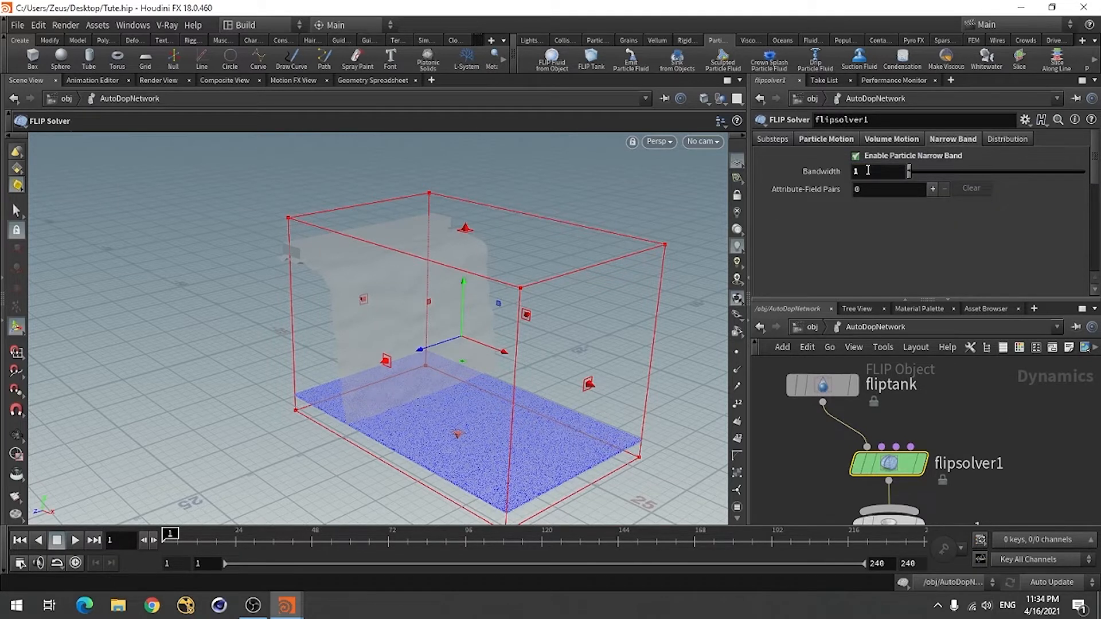
Step: Set the fliptank object's particle separation to 0.2
click(838, 386)
double_click(863, 159)
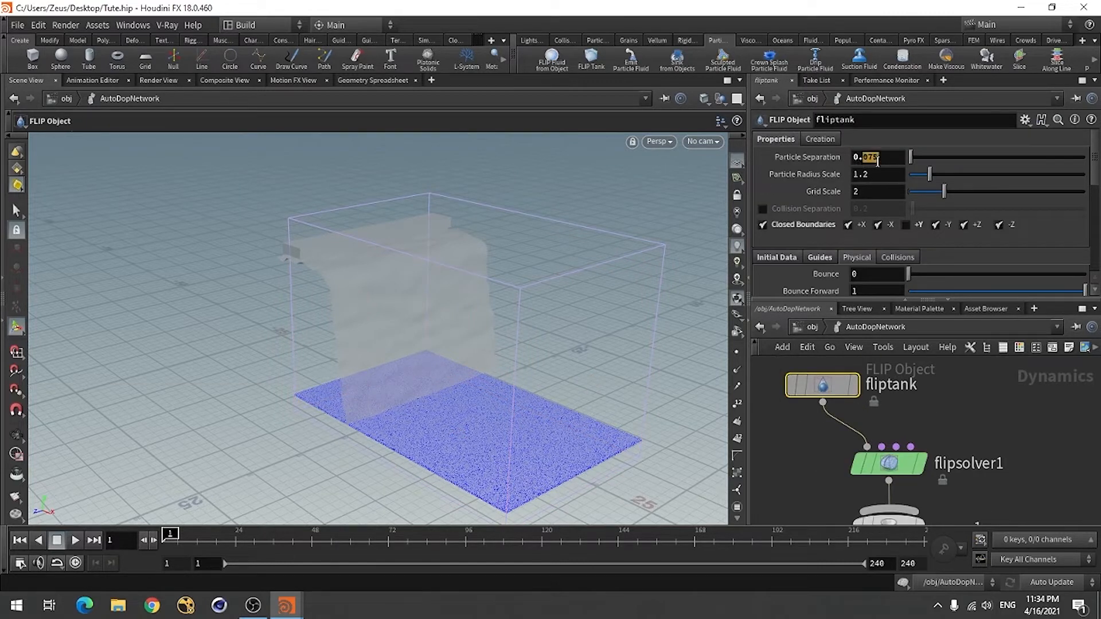
text(0.2)
key(Return)
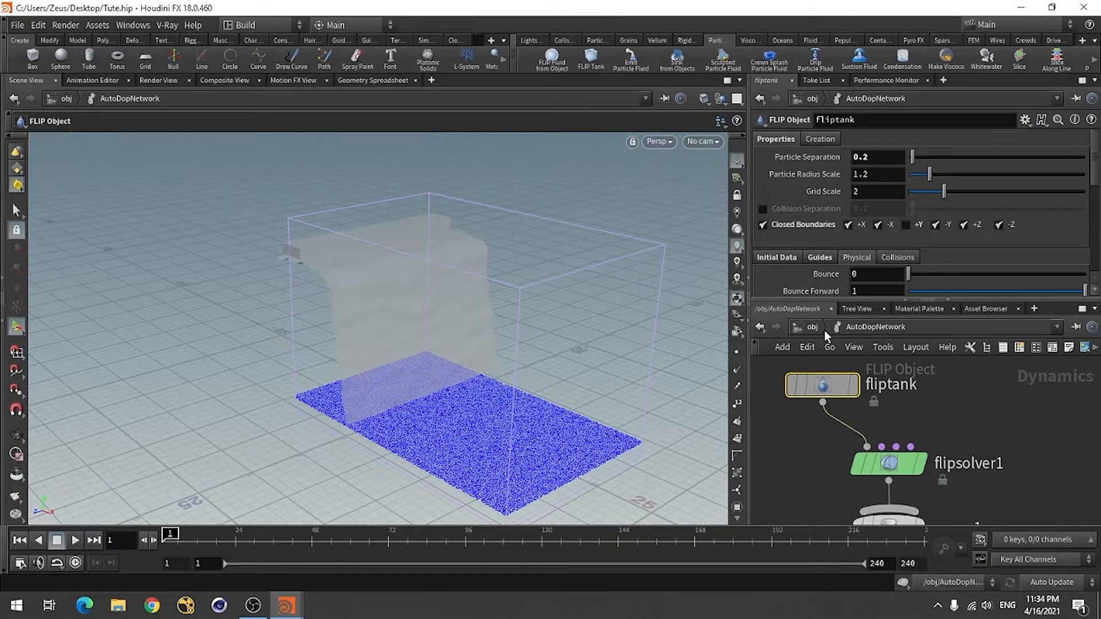
Step: Enable Use OpenCL in the FLIP solver's volume motion solver settings
scroll(924, 400, up, 2)
click(891, 443)
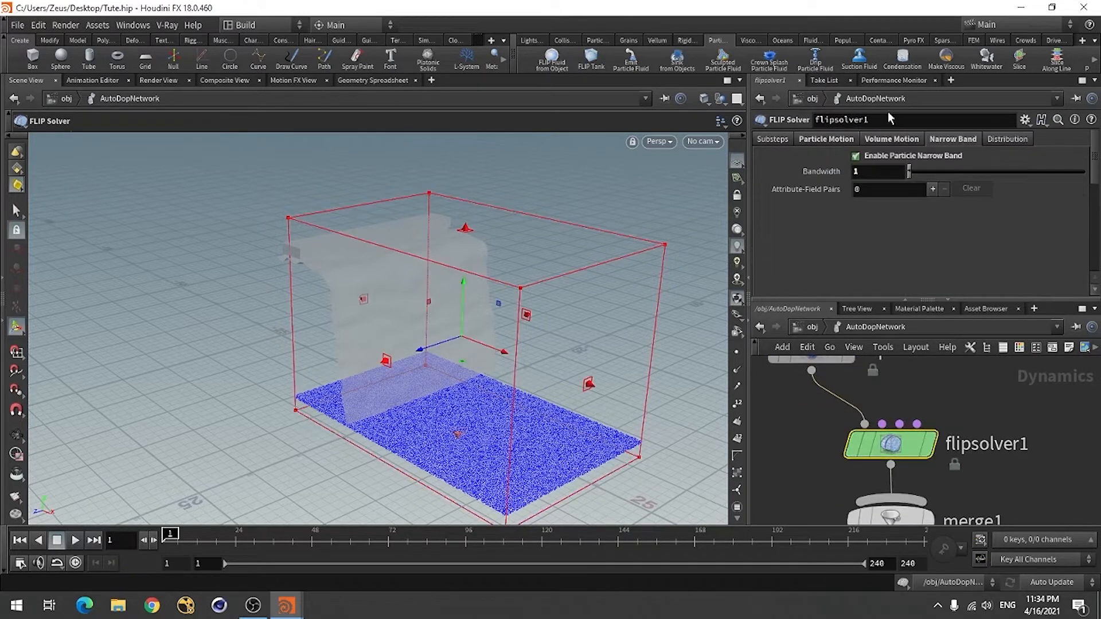
click(892, 142)
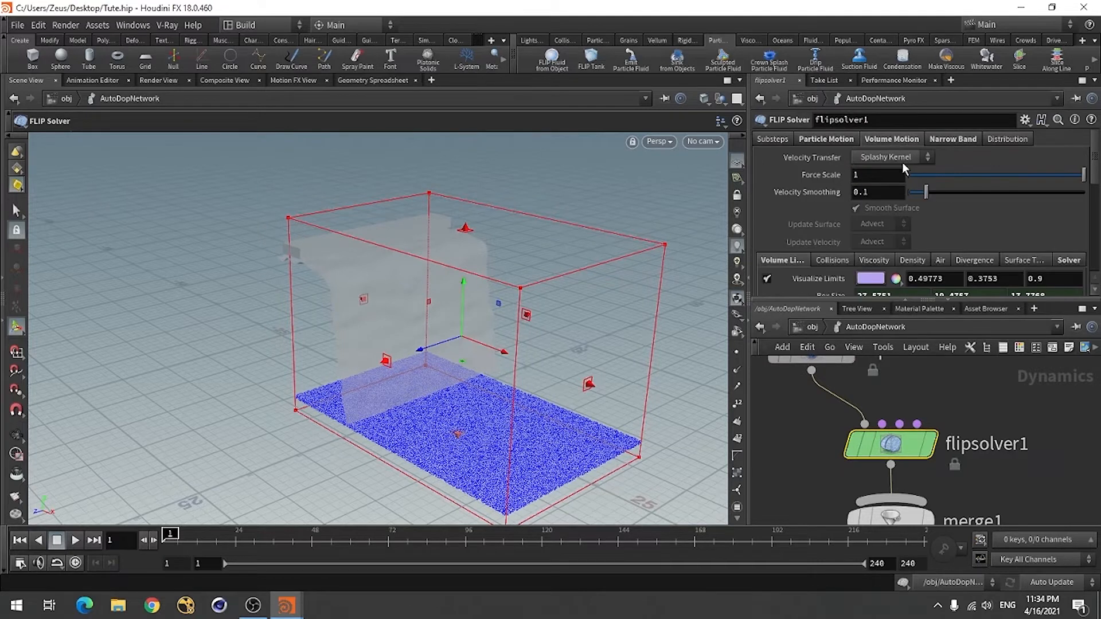
click(1056, 262)
scroll(987, 218, down, 5)
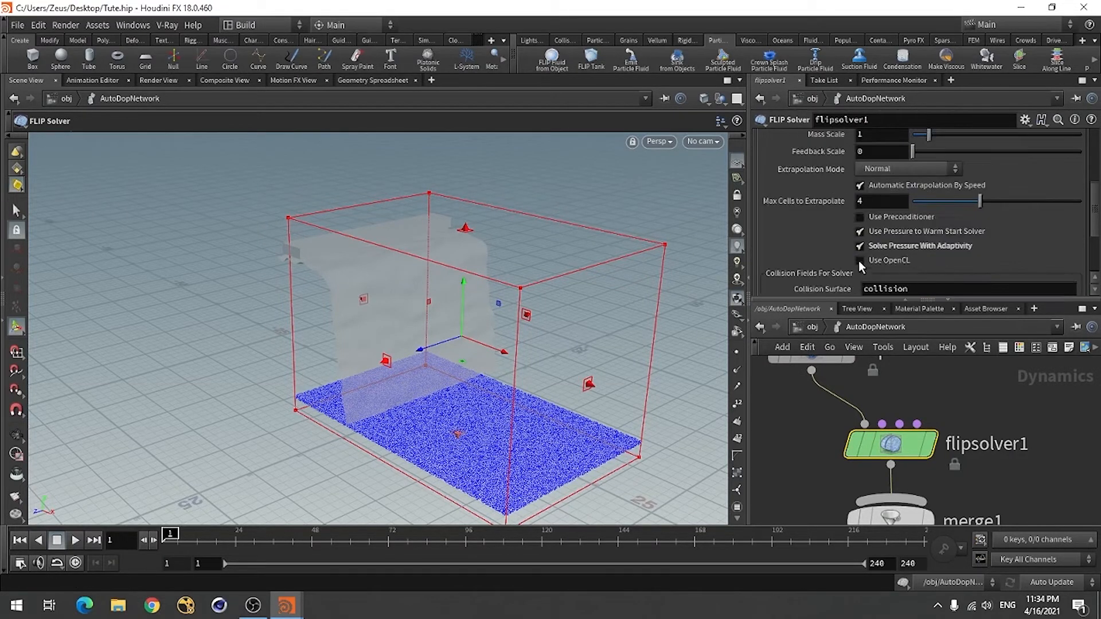
click(868, 261)
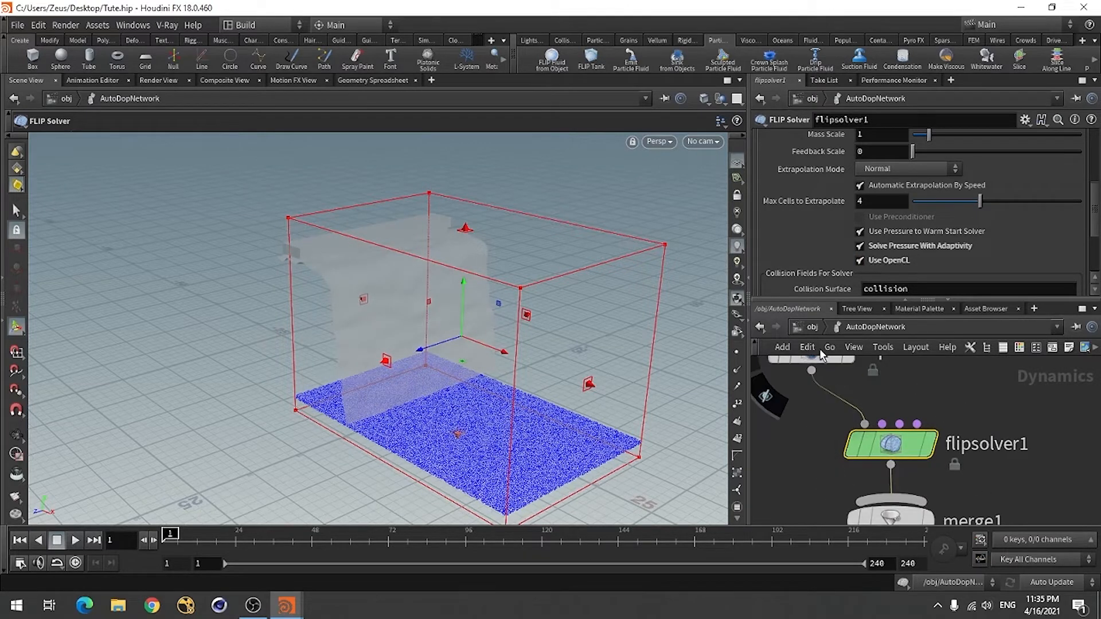
Step: From the object level, emit particle fluid from the Source box into the fliptank and lay out the dynamics nodes
click(812, 327)
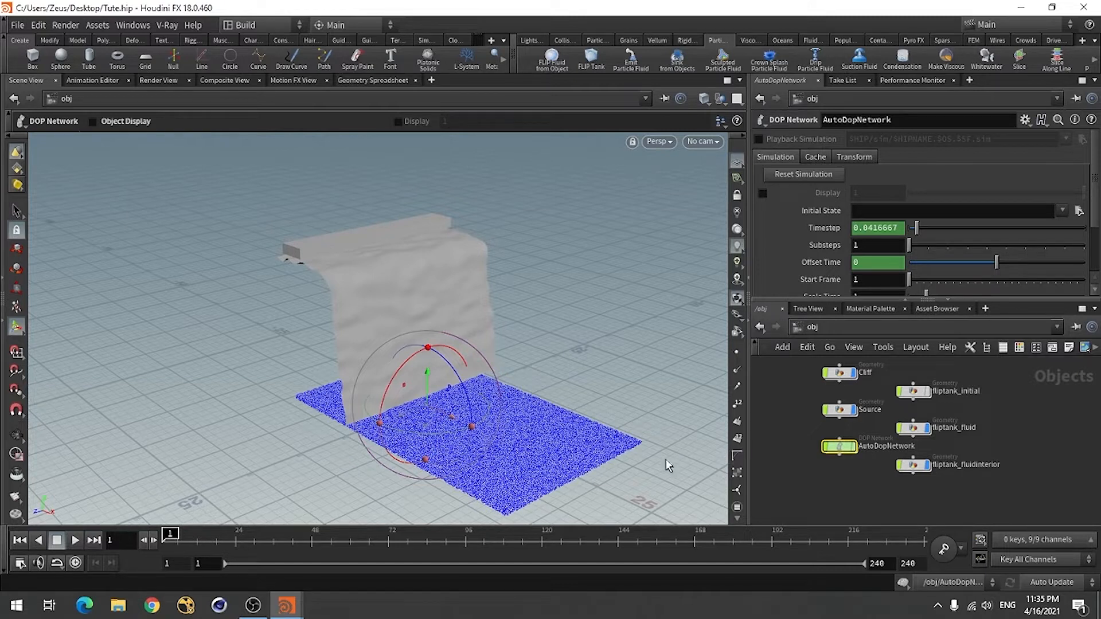
click(809, 474)
click(631, 58)
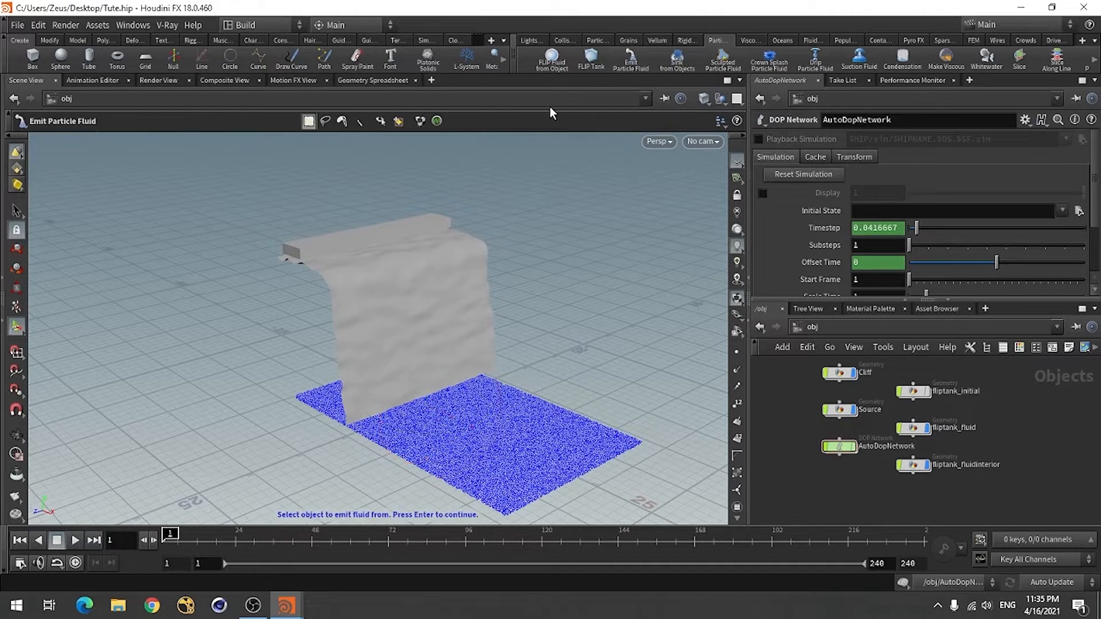
click(403, 229)
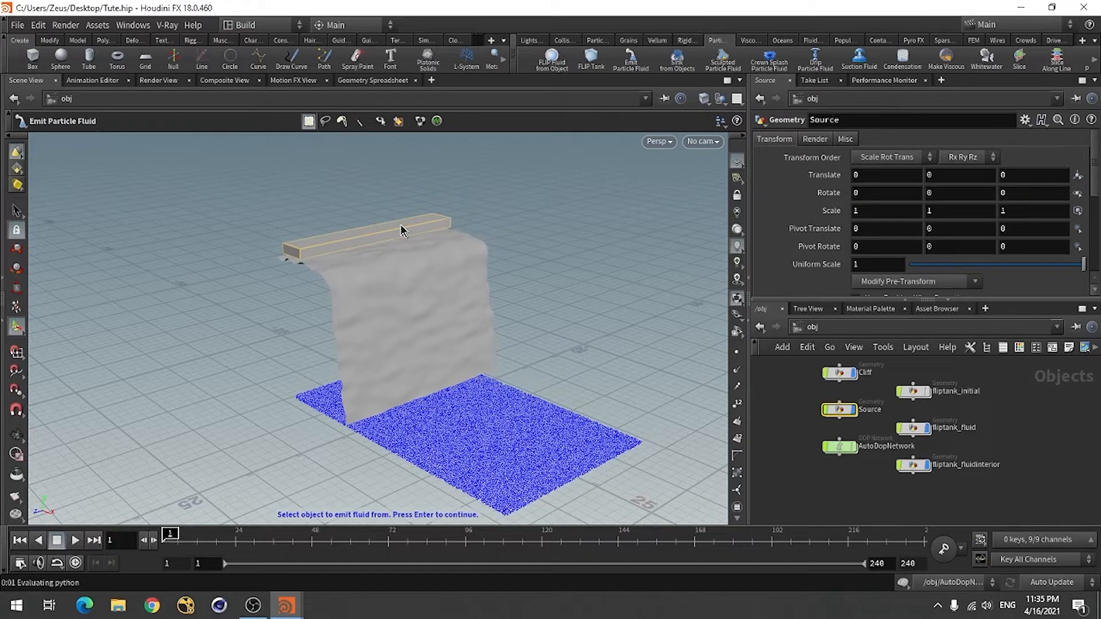
key(Return)
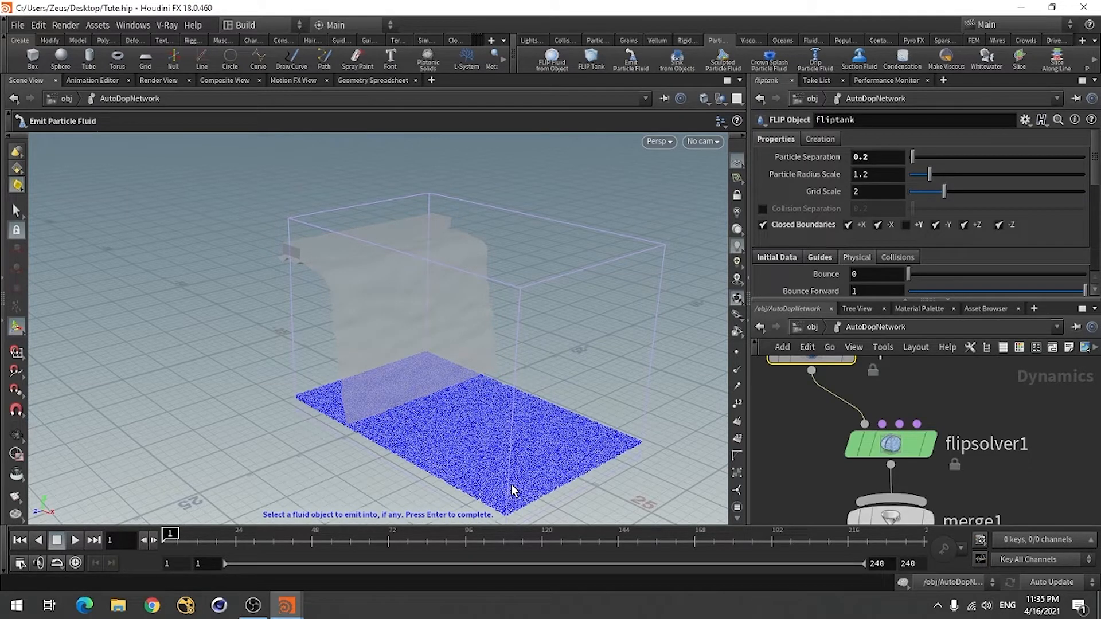
key(Return)
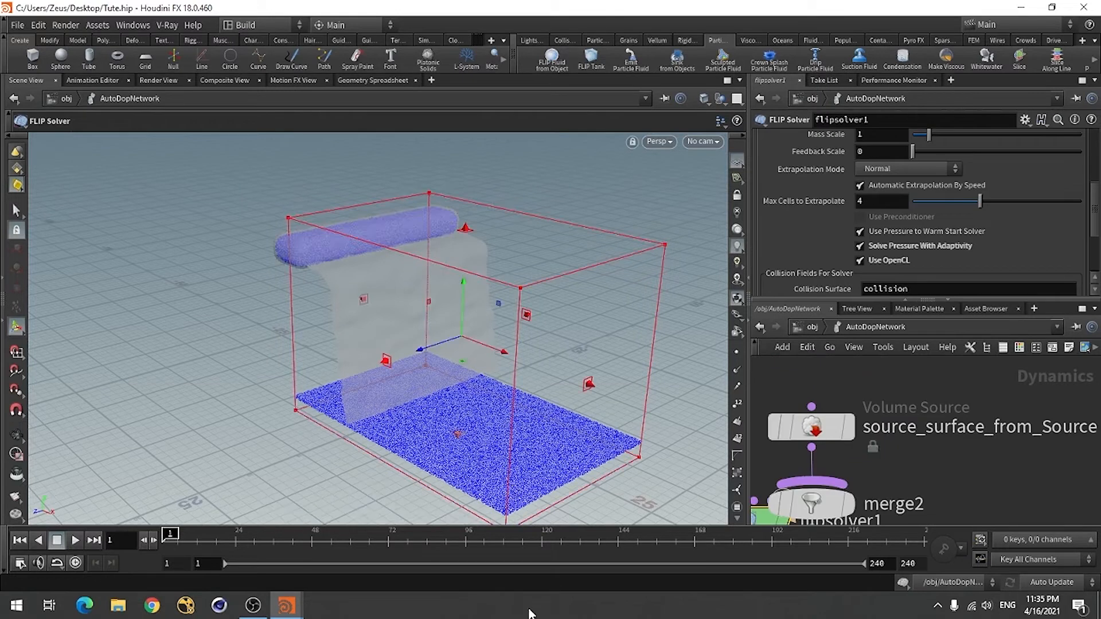
scroll(1077, 425, down, 5)
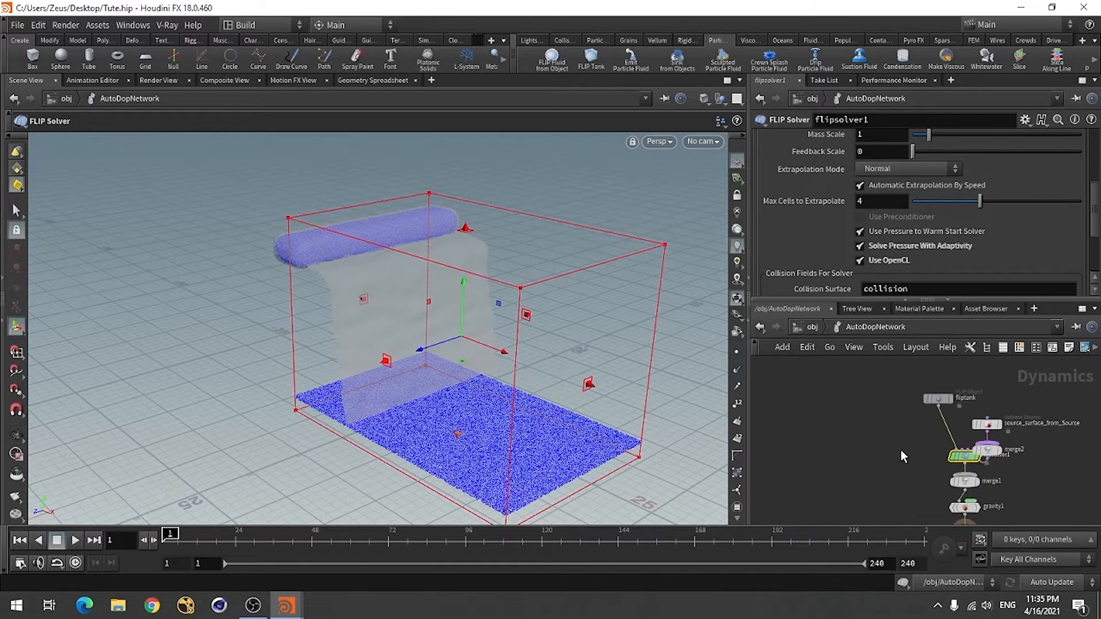
key(l)
Step: Play the simulation from frame 1 to about frame 28 to check the emission, and rewind to the first frame
key(Escape)
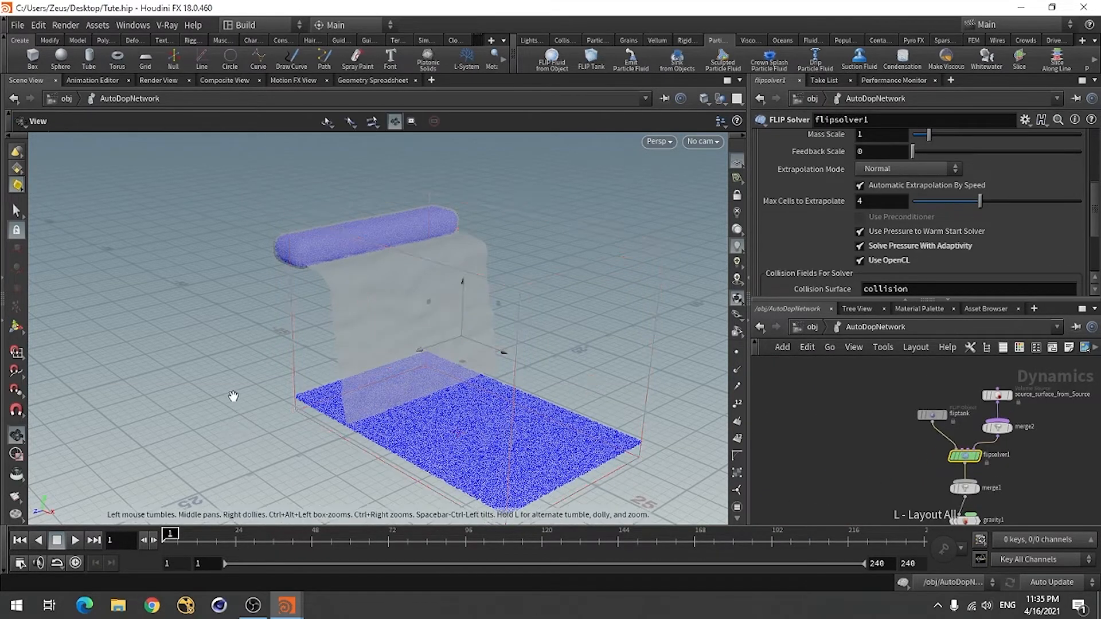
drag(234, 396, 279, 388)
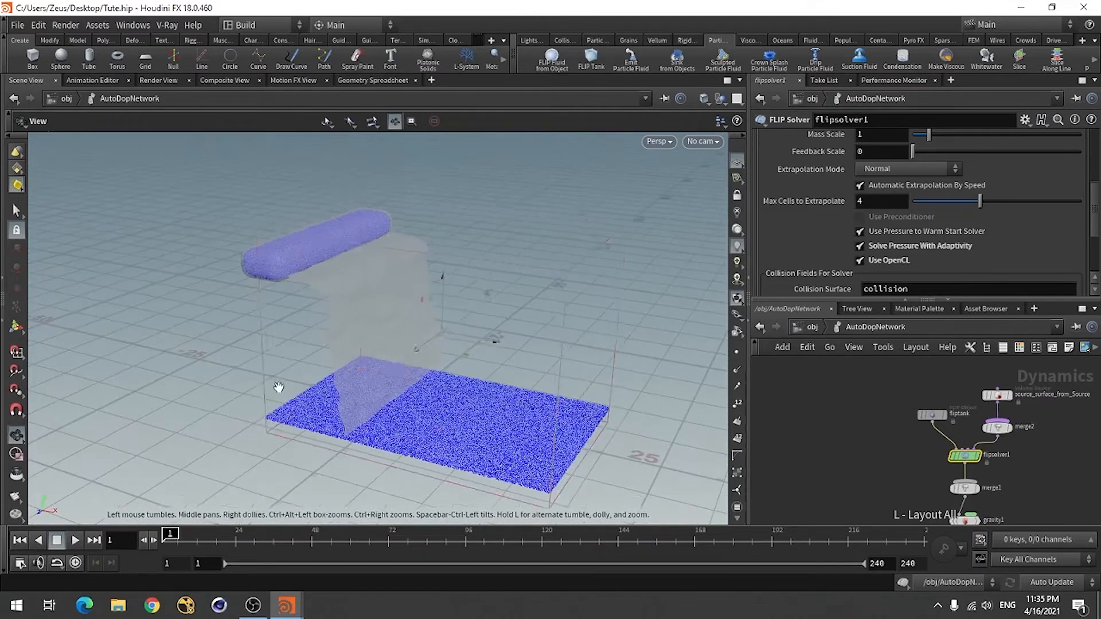
key(Return)
click(77, 544)
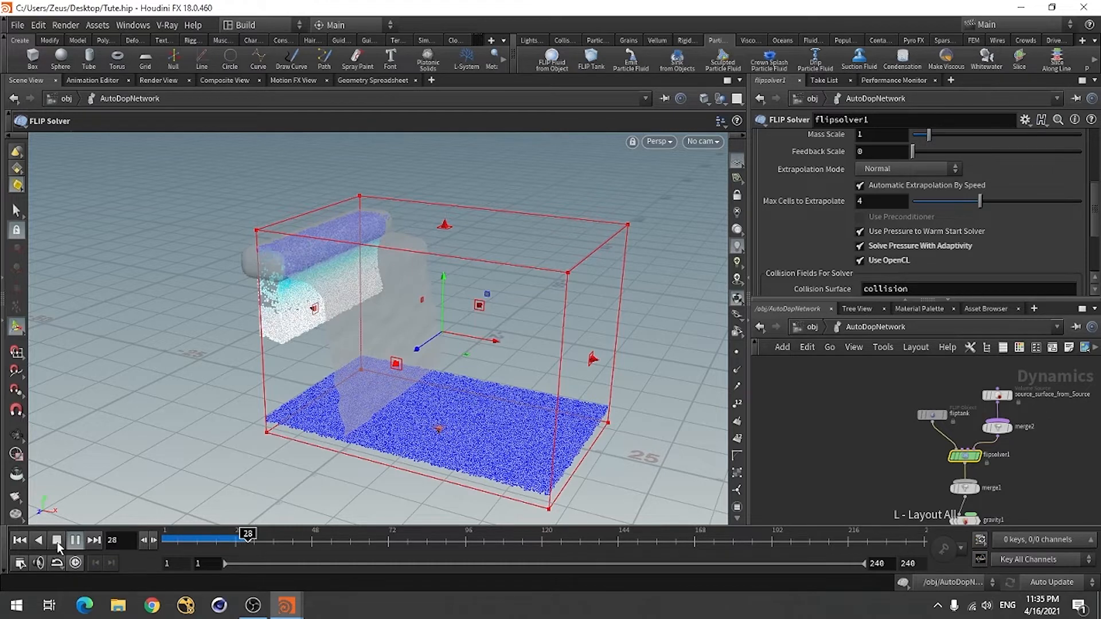
click(20, 540)
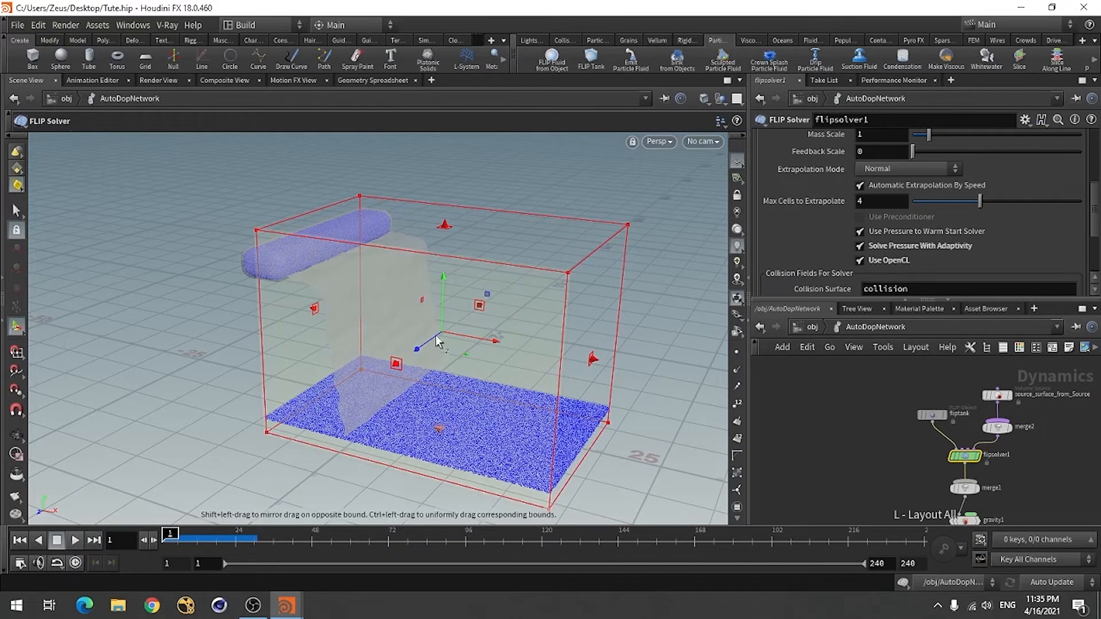
Step: Examine the cliff, source and tank at the object level and reopen the AutoDopNetwork
click(811, 328)
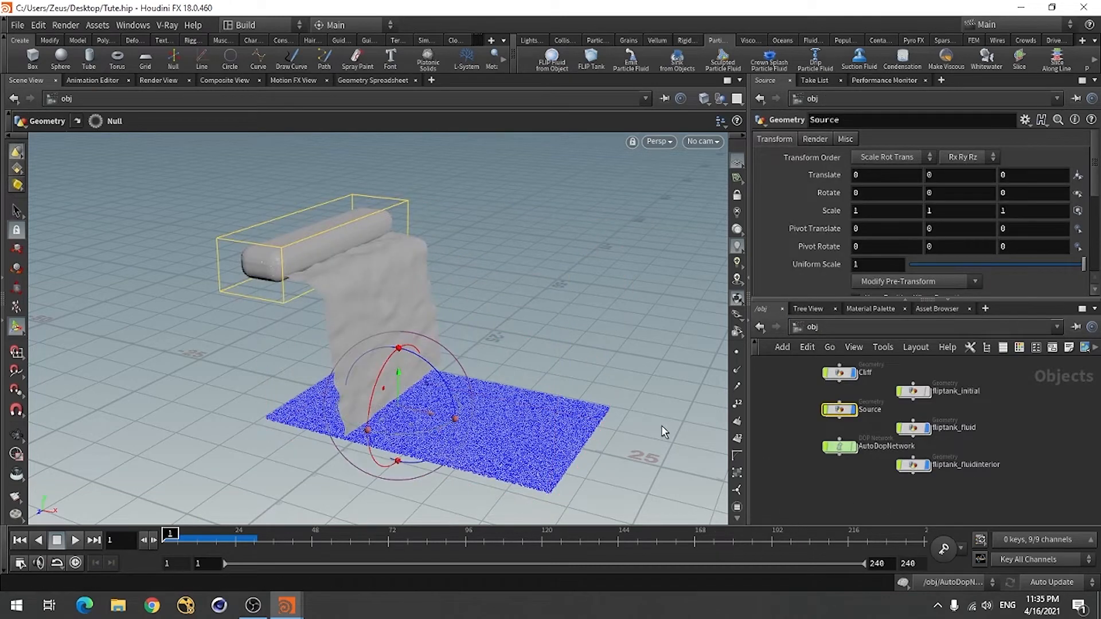
key(Escape)
drag(597, 396, 591, 383)
drag(543, 423, 578, 422)
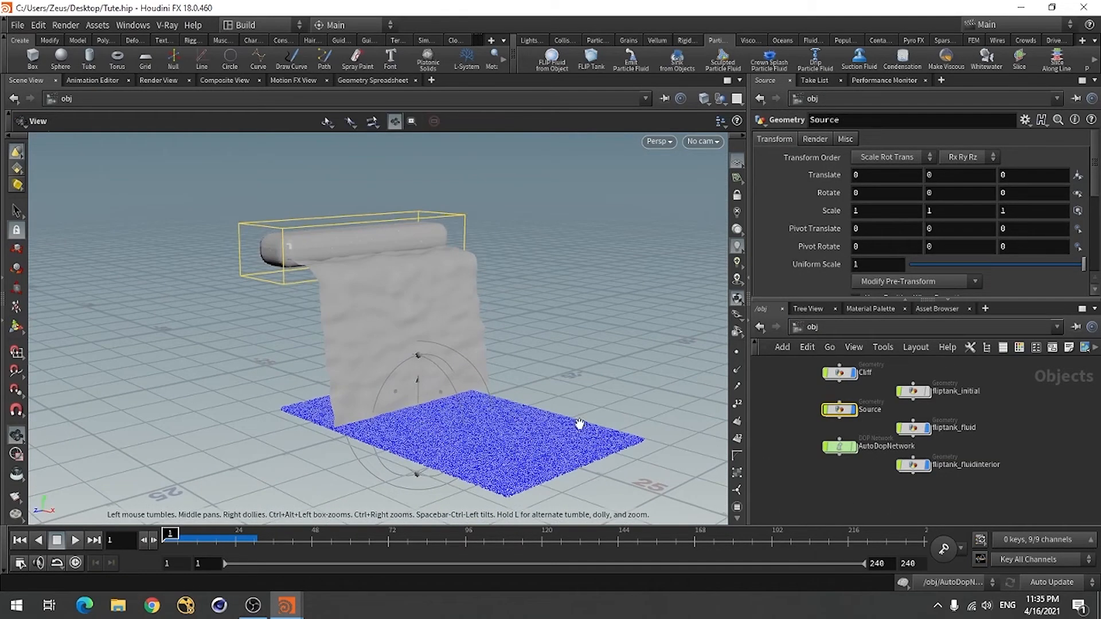
double_click(838, 448)
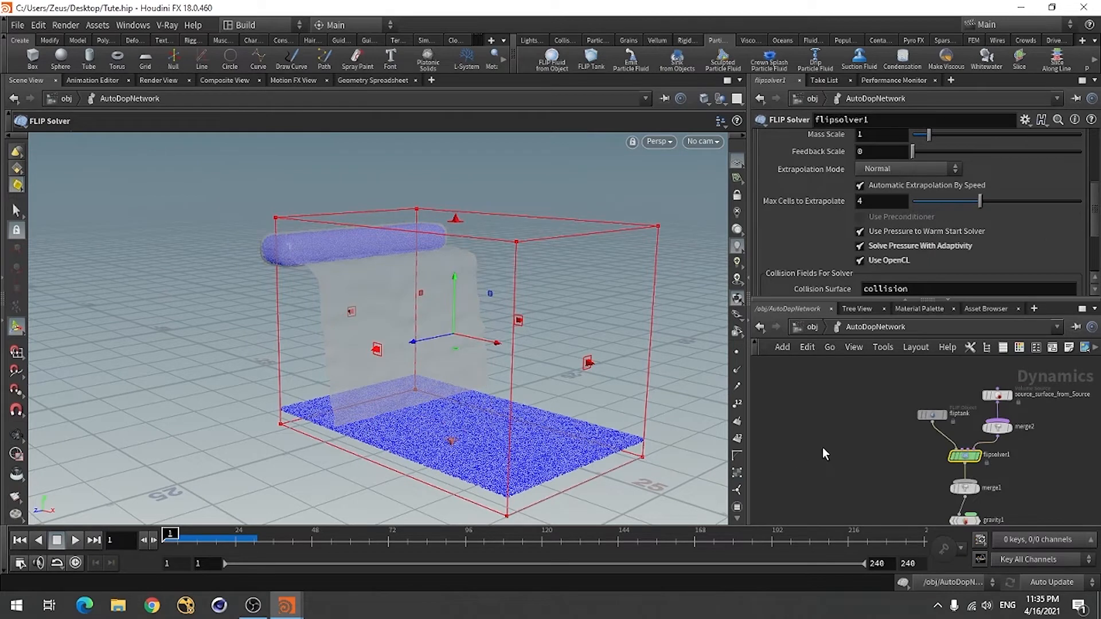
Step: Make the cliff a terrain collision object for the simulation and reopen the AutoDopNetwork
click(561, 41)
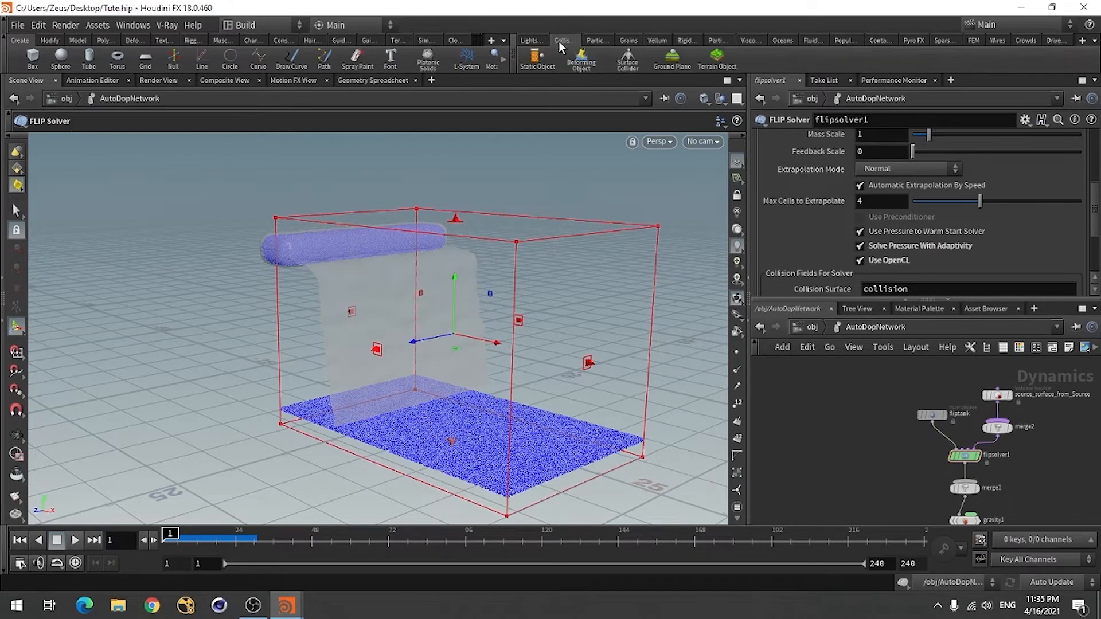
click(717, 58)
click(410, 270)
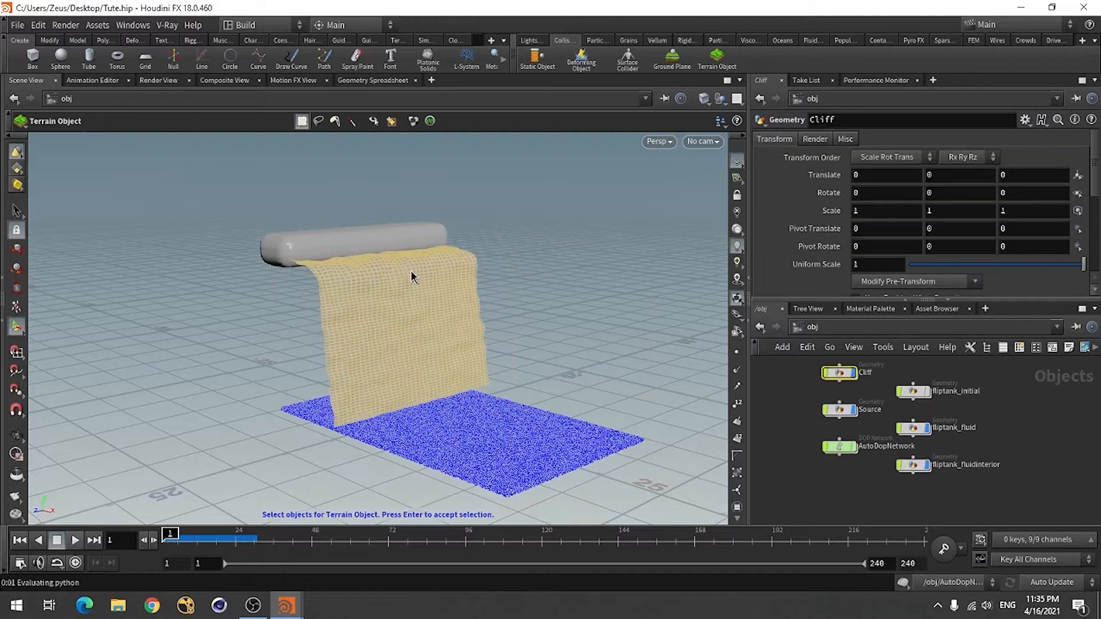
key(Return)
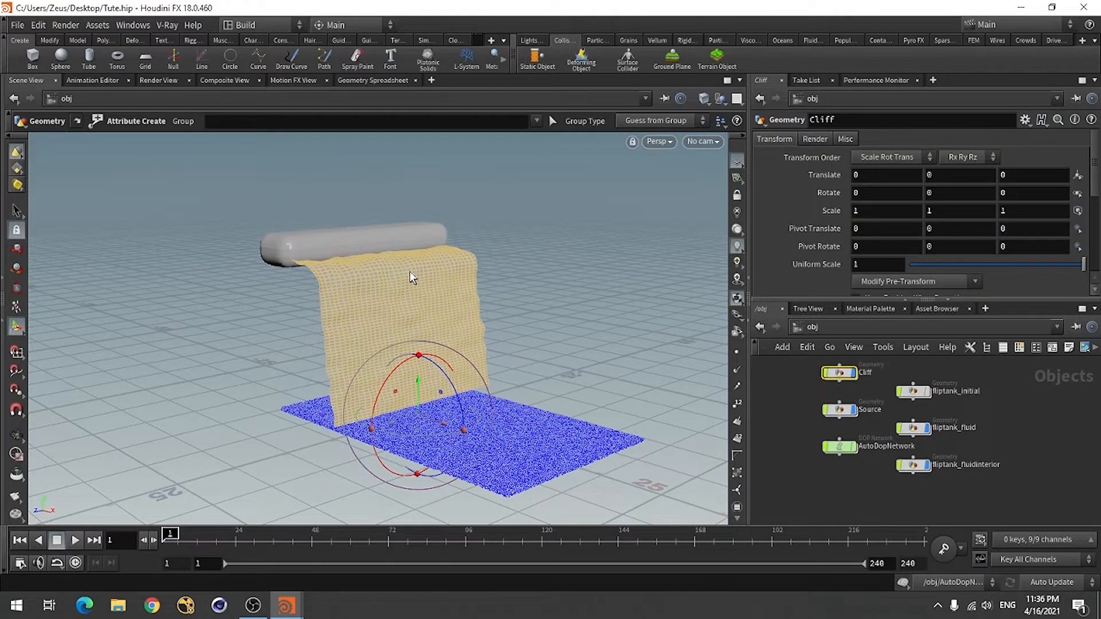
double_click(838, 446)
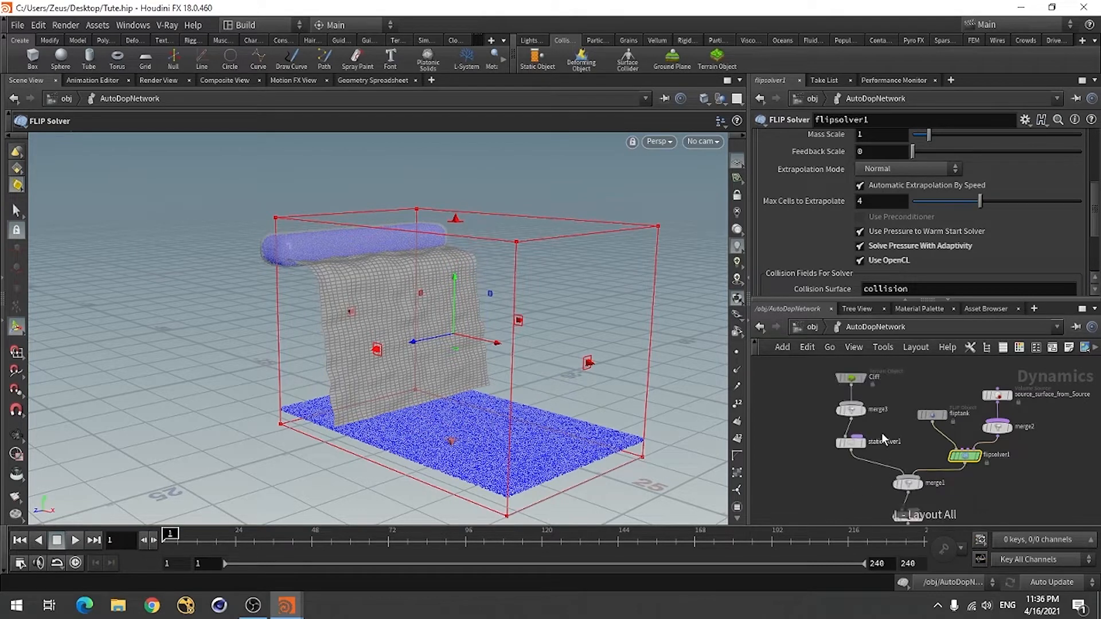
Step: Show the Cliff terrain object's Bullet collision guide geometry and choose Concave as its geometry representation
scroll(871, 407, up, 2)
click(846, 377)
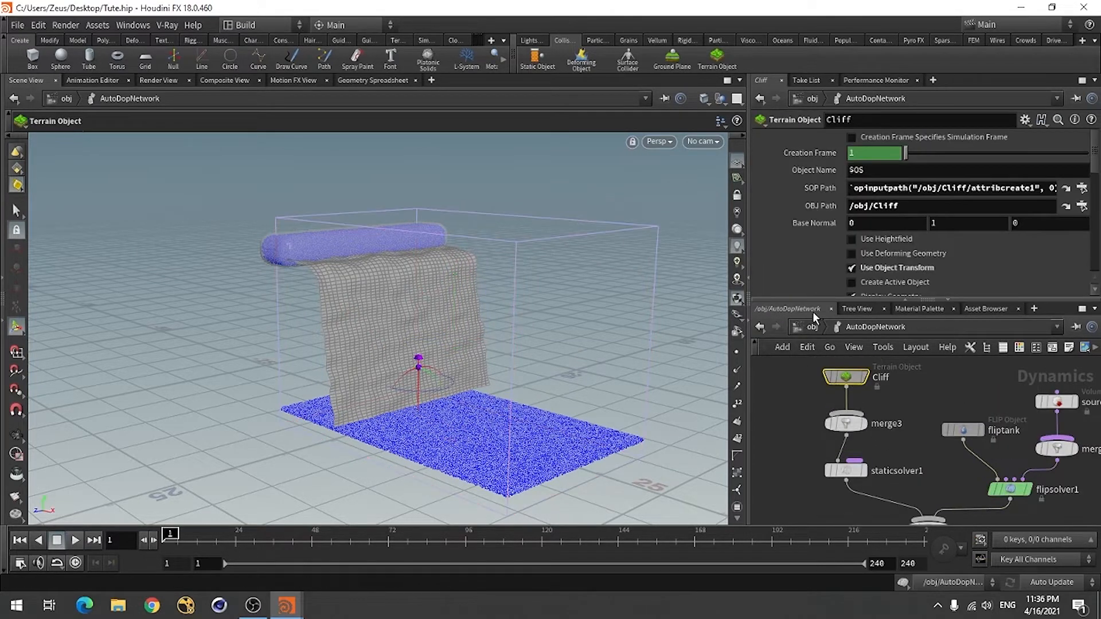
scroll(805, 250, down, 5)
scroll(805, 250, down, 3)
scroll(810, 231, up, 2)
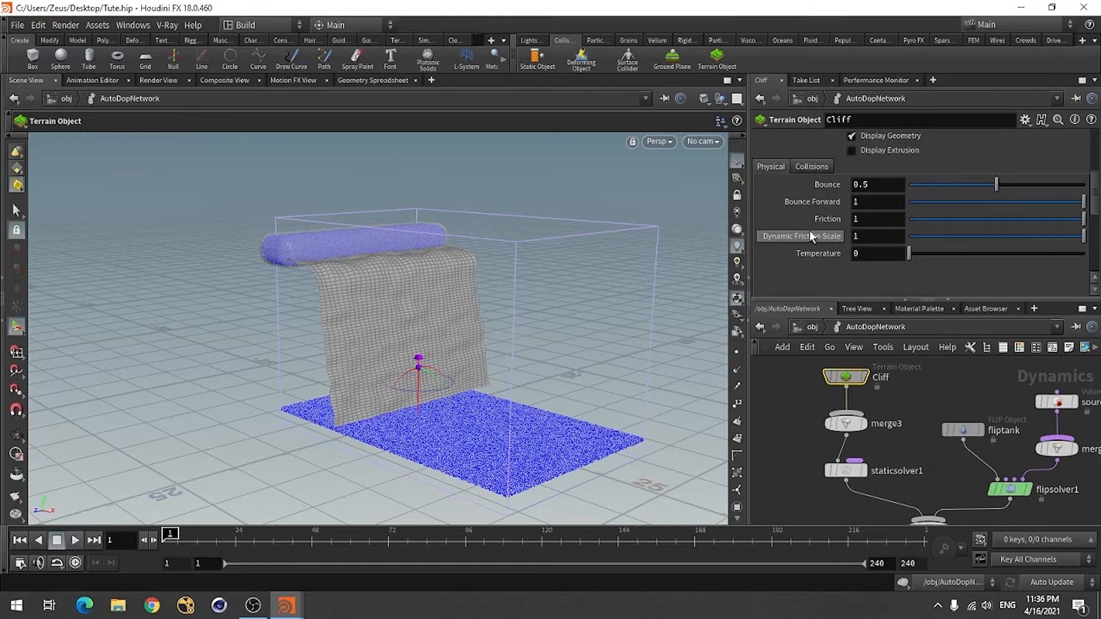
drag(901, 297, 901, 347)
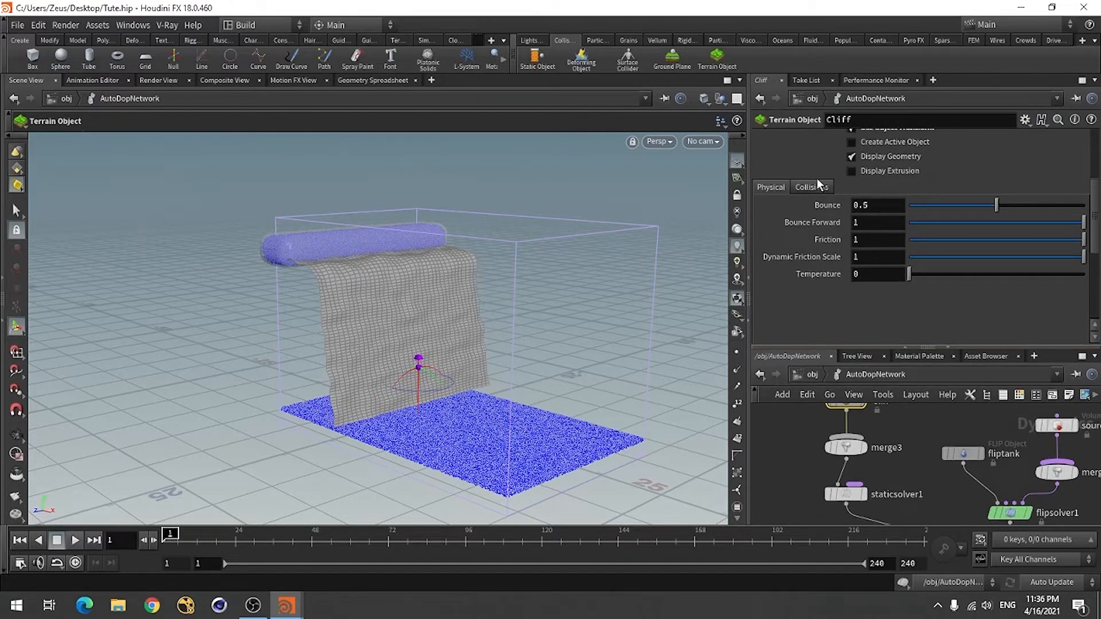
click(820, 191)
click(831, 206)
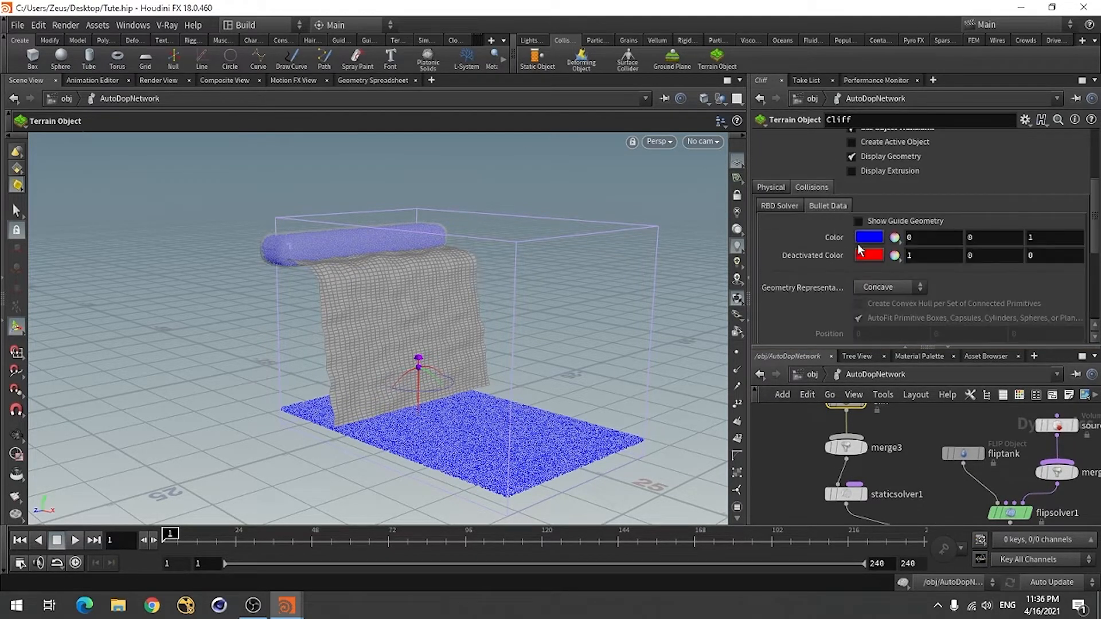
click(858, 221)
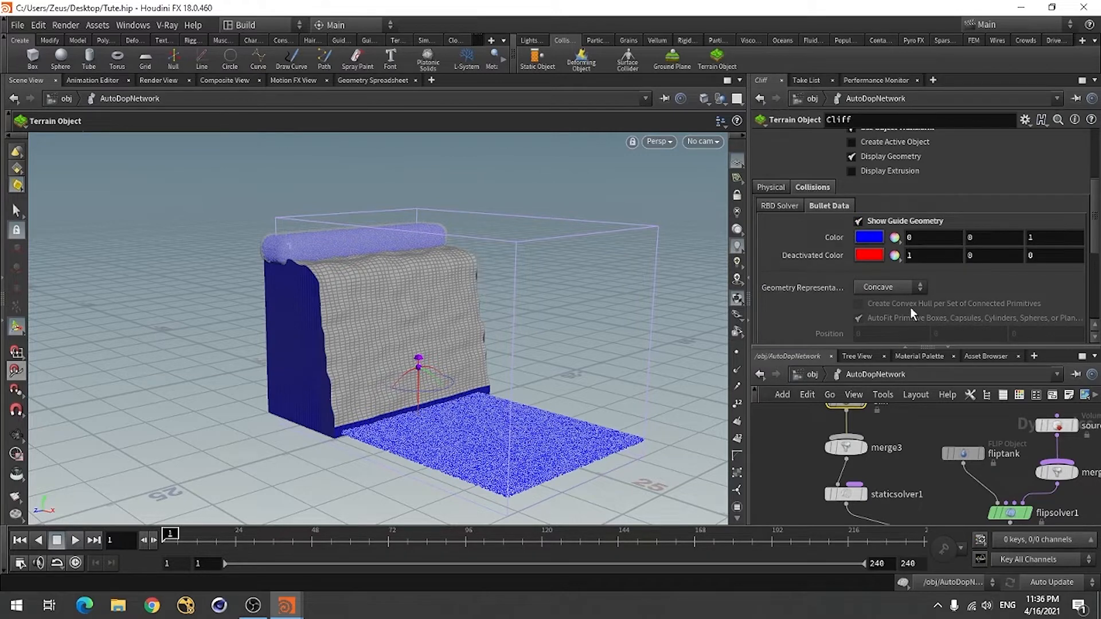
click(890, 287)
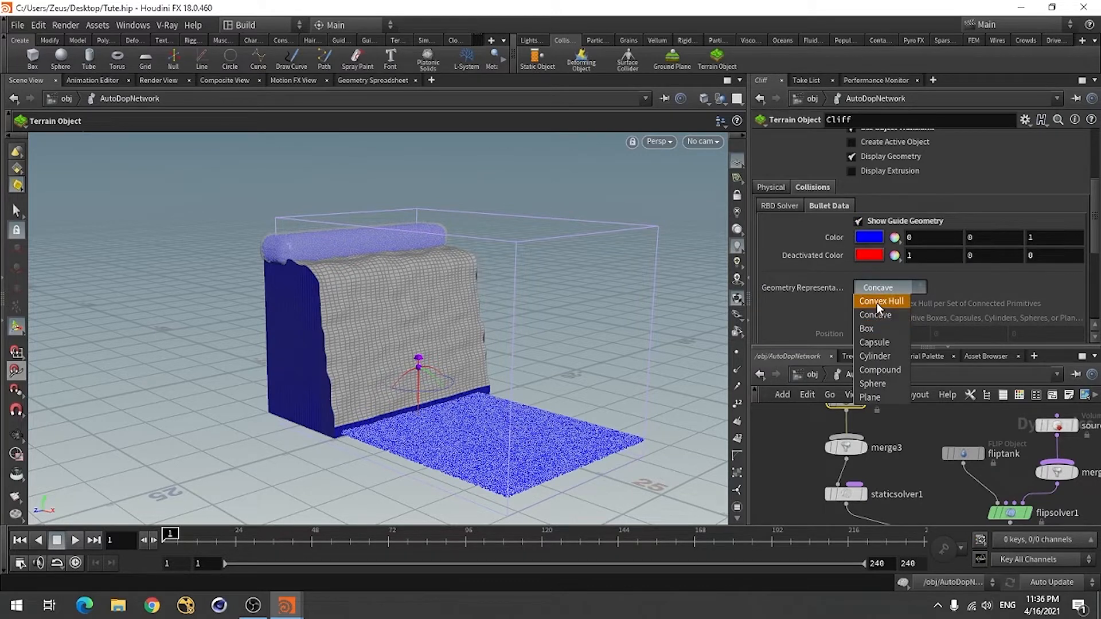
click(877, 315)
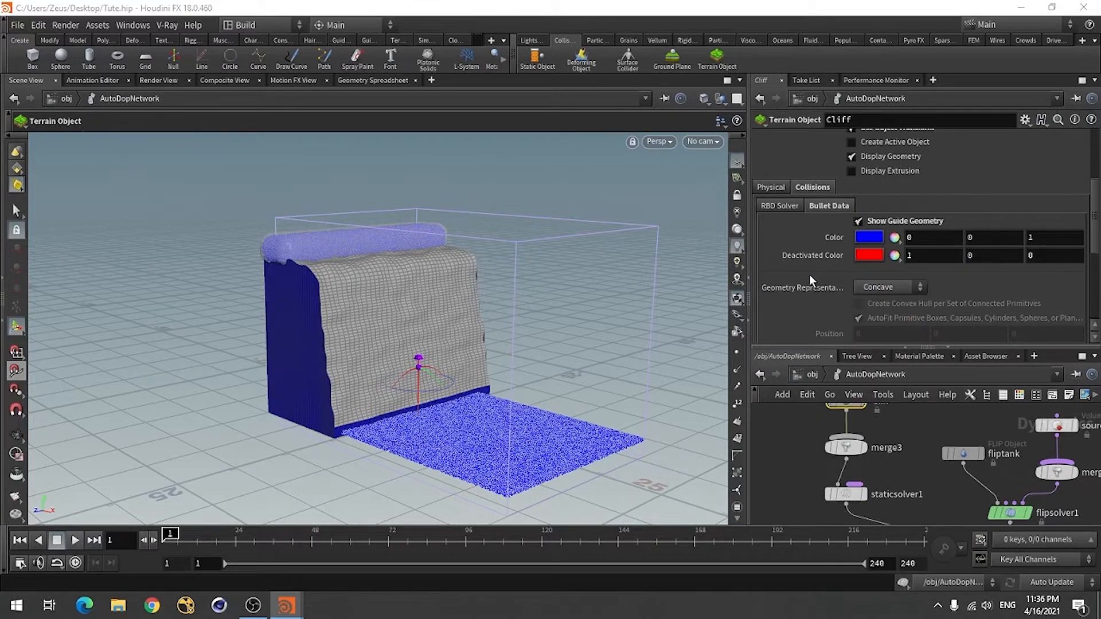
Step: Set the Cliff's RBD Solver volume collision Uniform Divisions to 100 and turn off its Bullet guide geometry
click(779, 205)
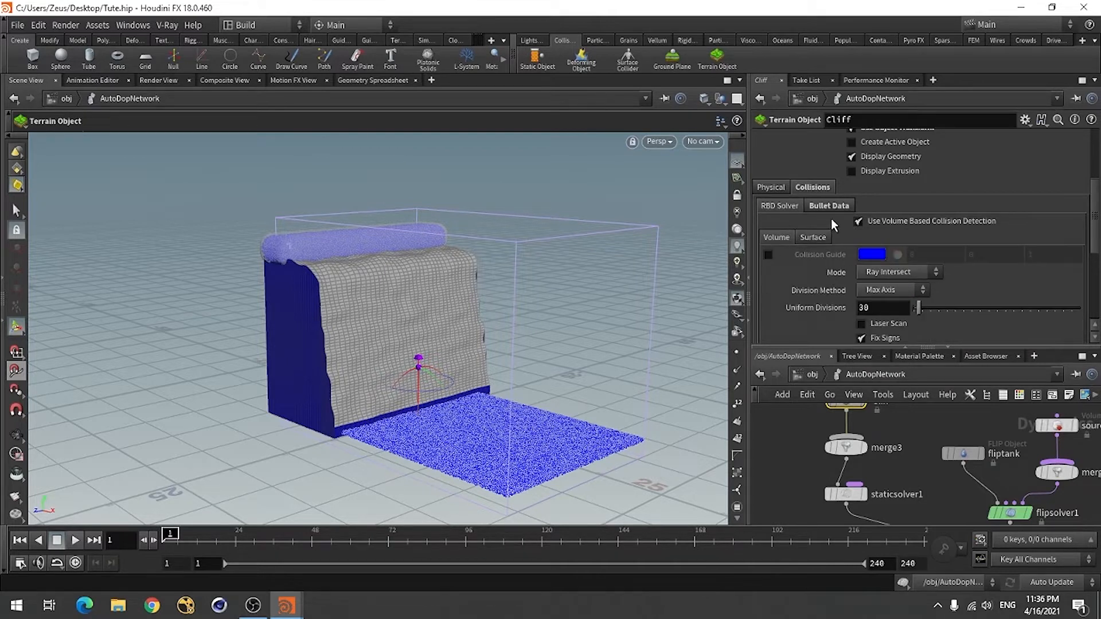
click(873, 309)
text(100)
key(Return)
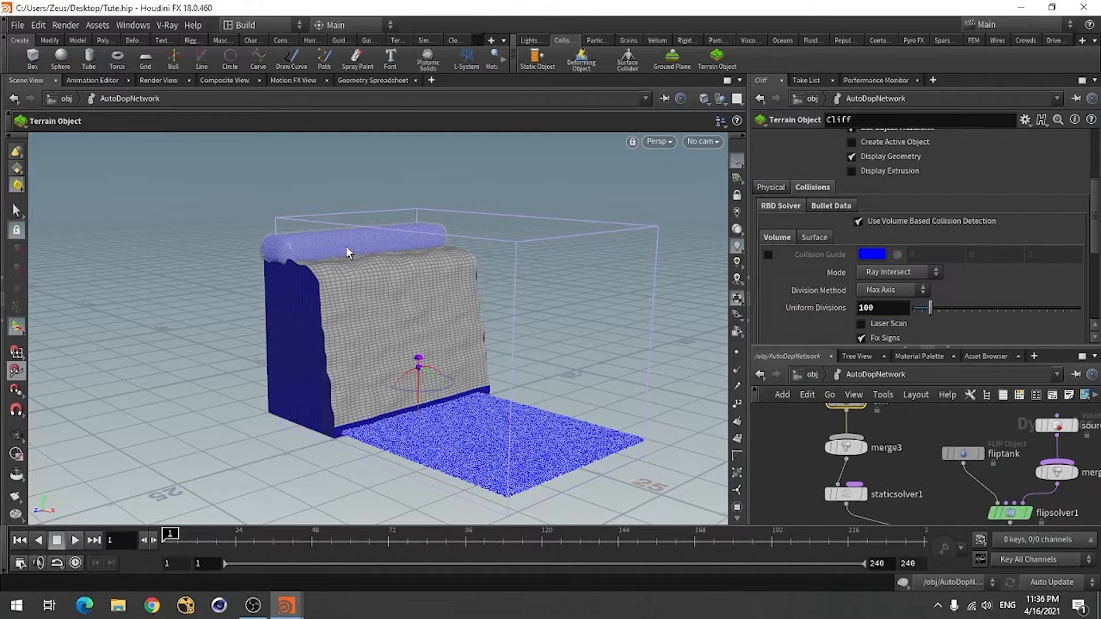
click(858, 222)
click(832, 210)
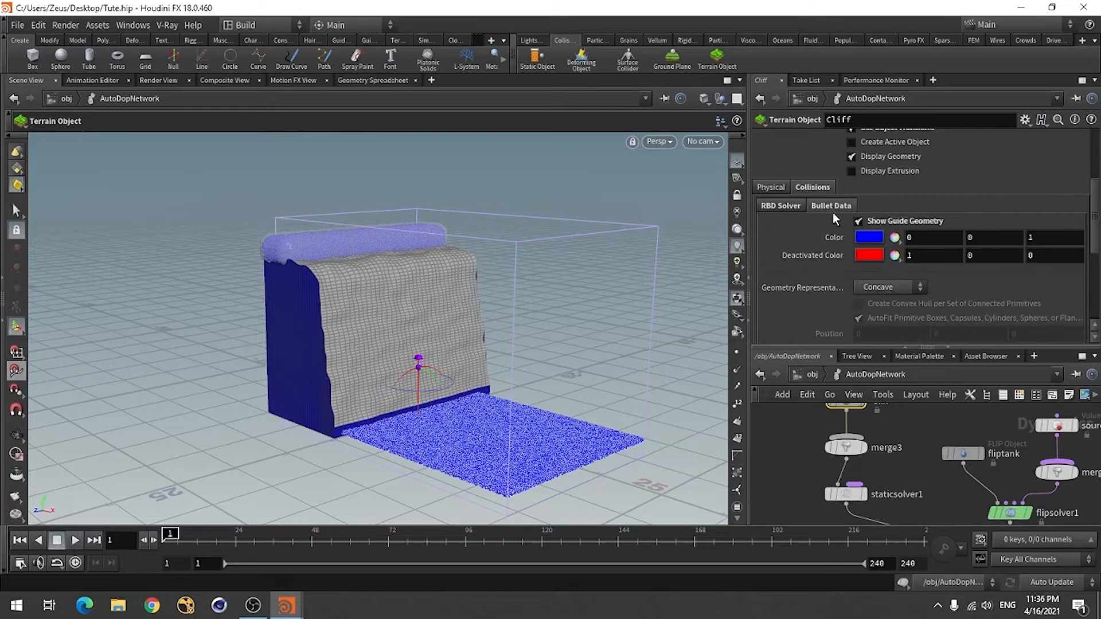
click(864, 221)
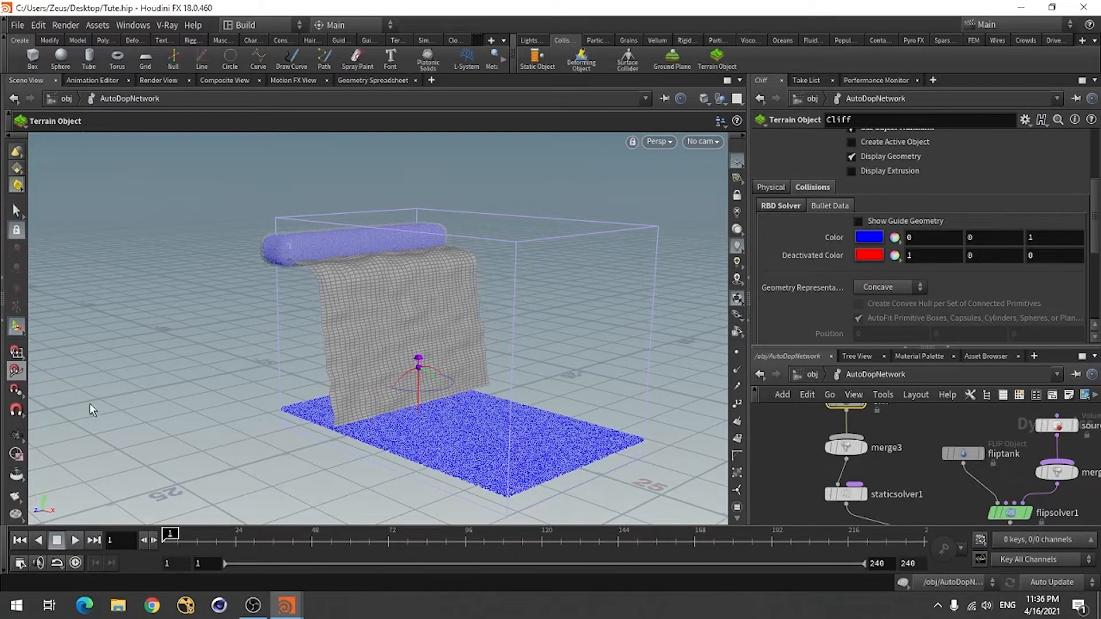
Step: Play the simulation from frame 1 to about frame 111 to check the cliff collision, and rewind to the first frame
click(75, 538)
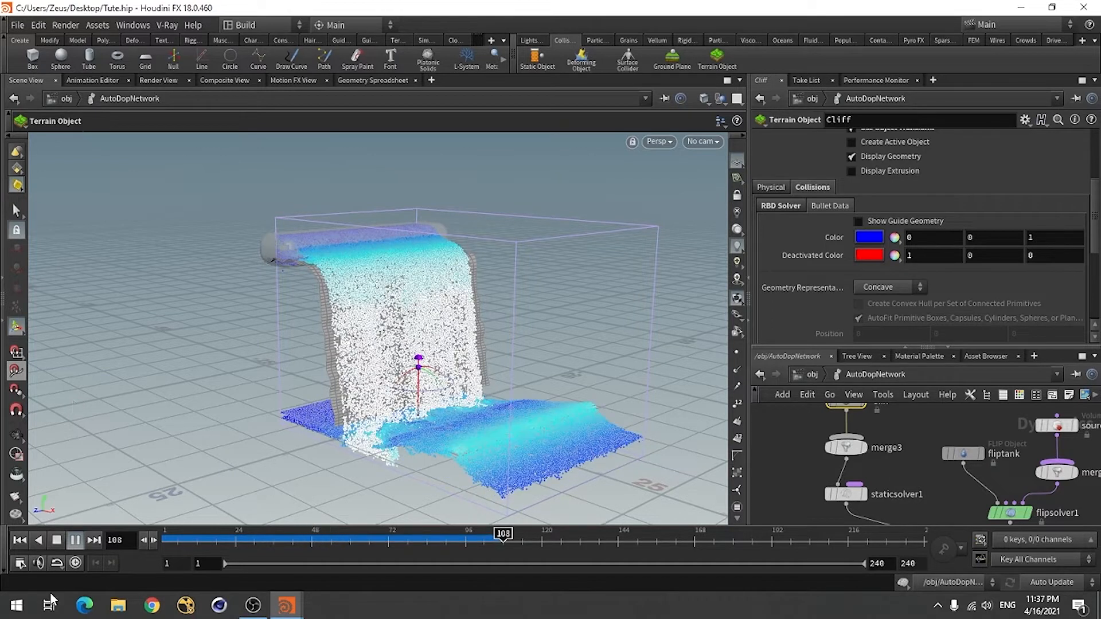
click(75, 541)
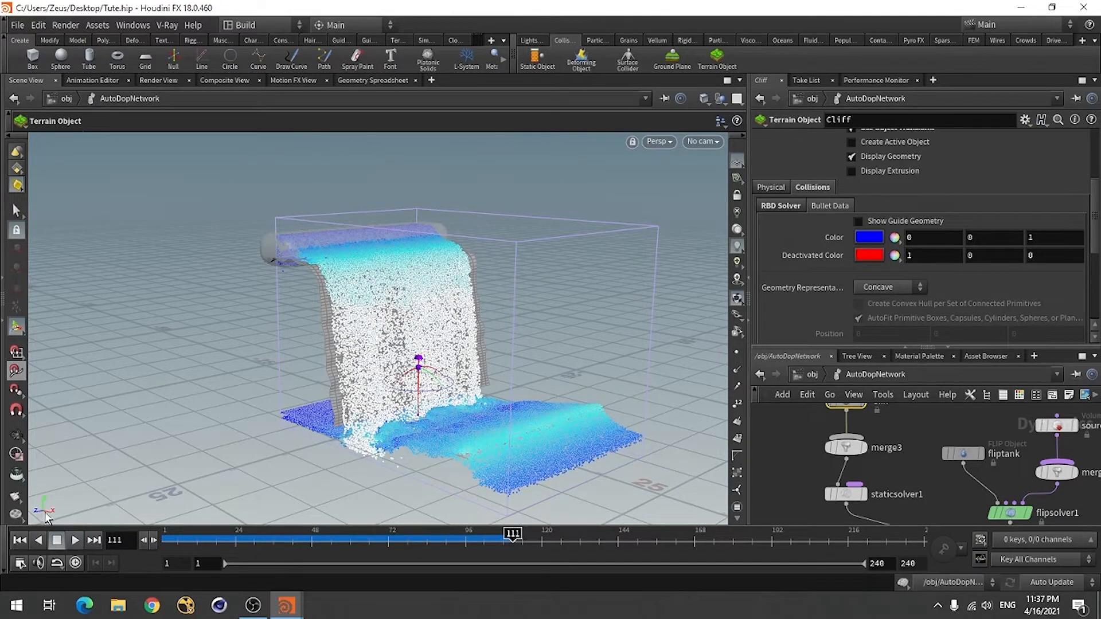
click(19, 540)
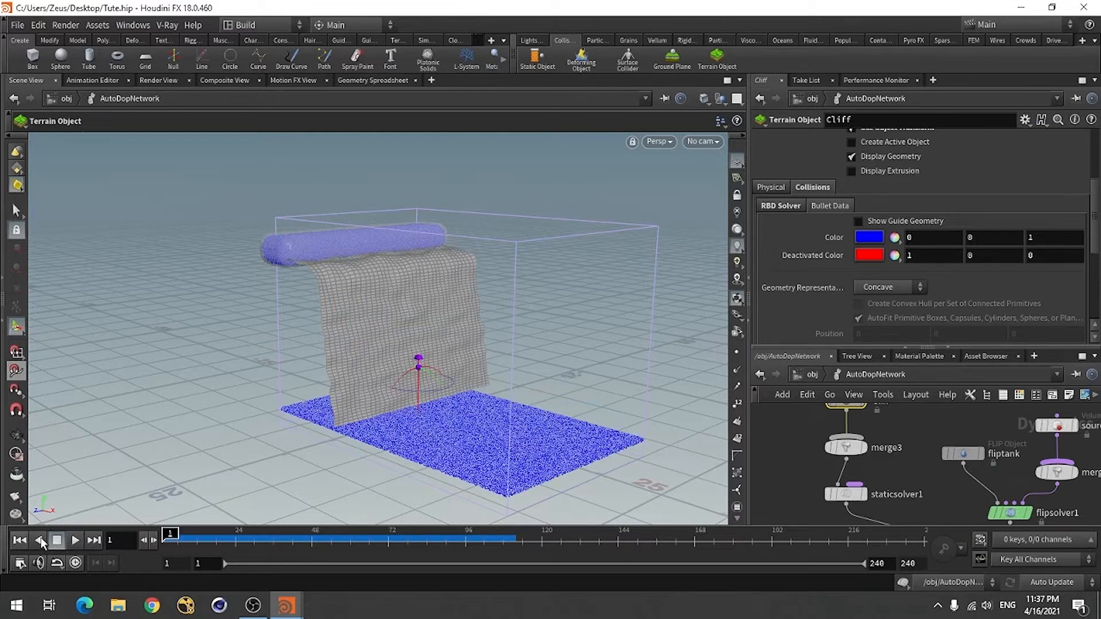
Step: Replay the waterfall while viewing it from a closer angle, scrub back to about frame 35, and return to frame 1
click(75, 540)
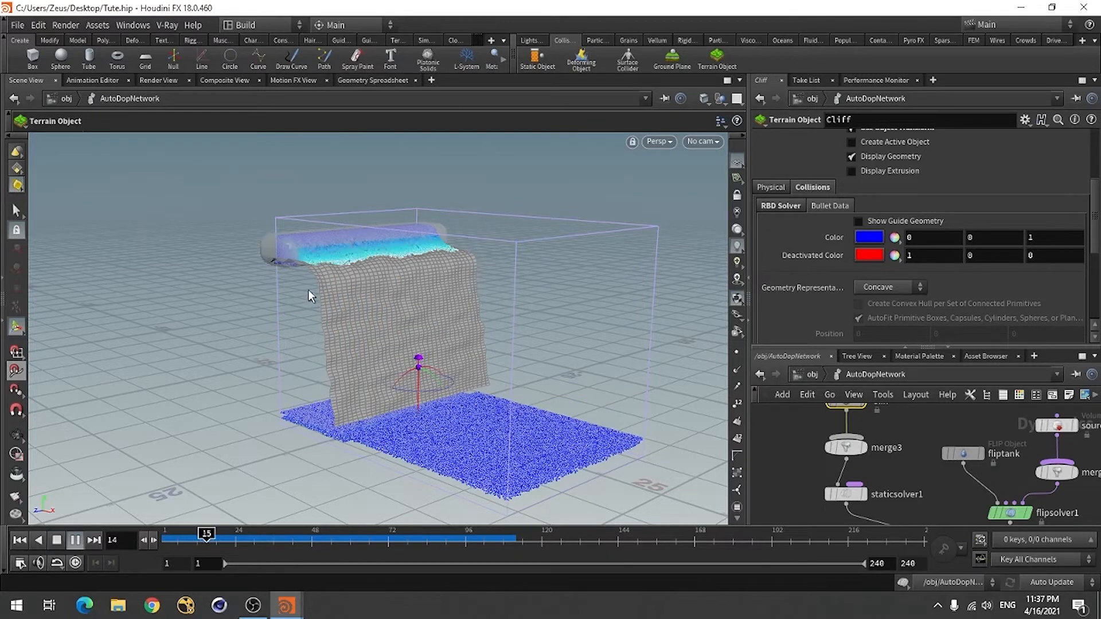
key(Escape)
drag(238, 479, 499, 356)
right_drag(499, 356, 511, 381)
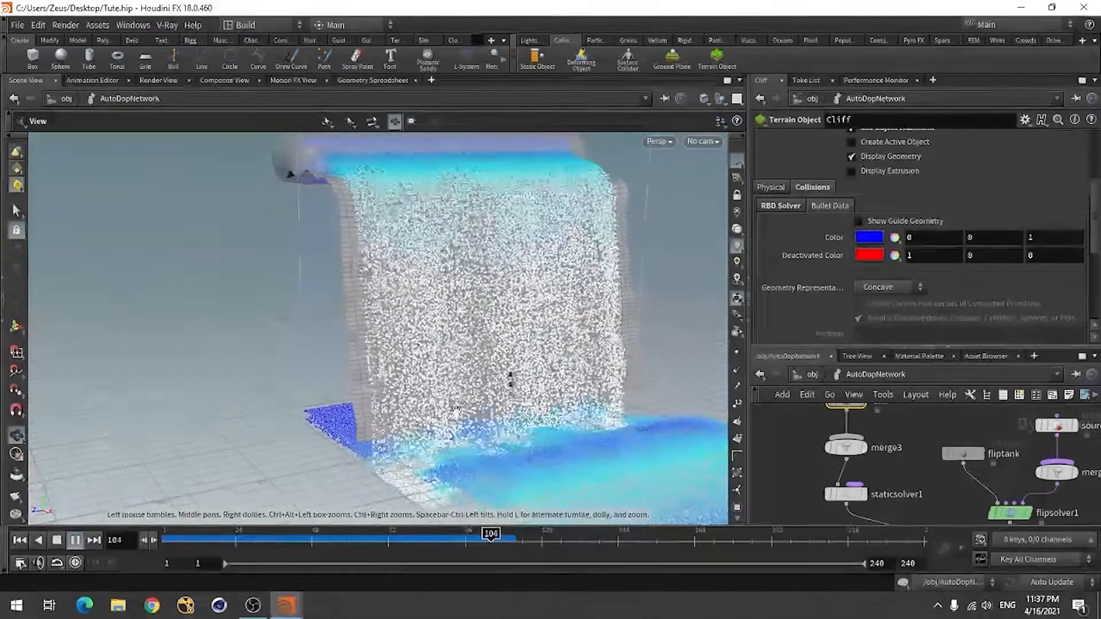
drag(511, 381, 450, 432)
click(56, 540)
key(Return)
drag(540, 539, 261, 516)
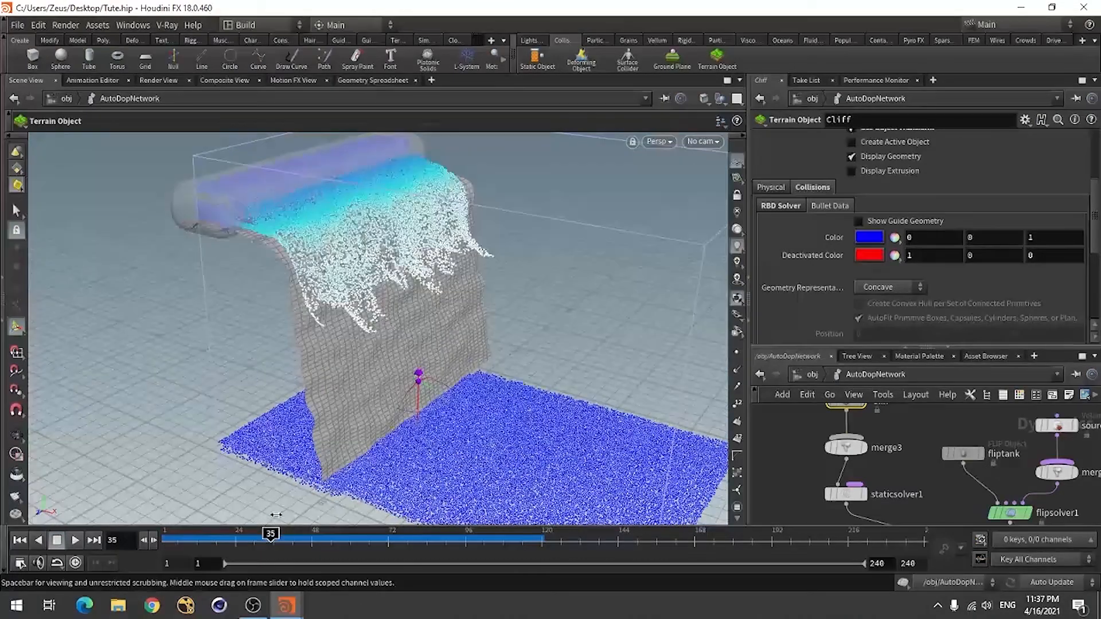
click(19, 540)
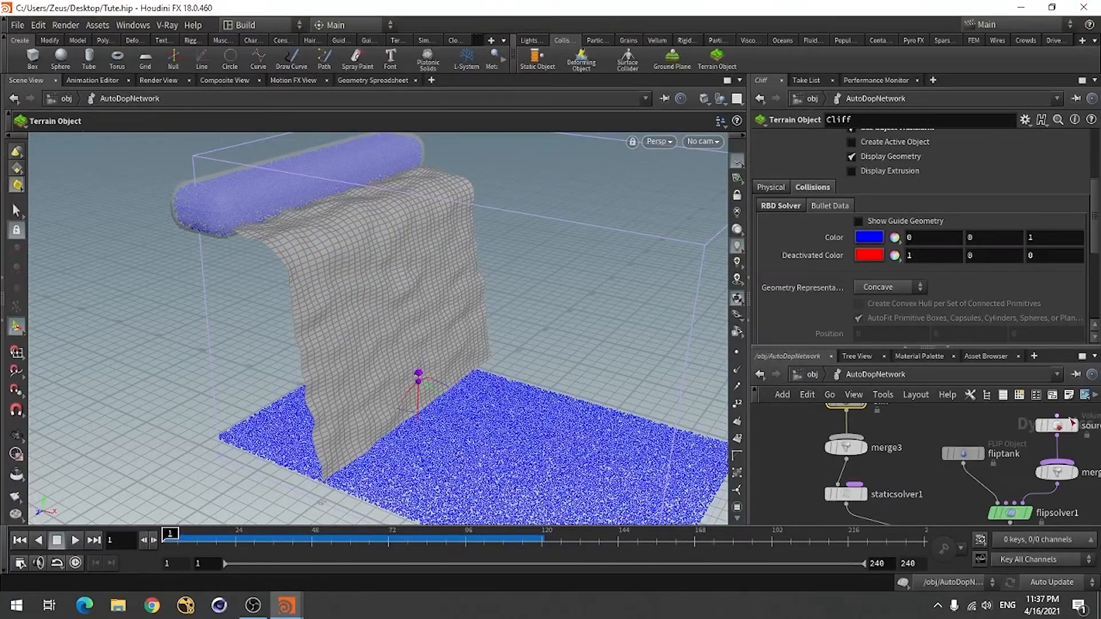
Step: Add a POP Force node to the dynamics network above the fliptank node
scroll(924, 455, down, 3)
scroll(905, 432, up, 2)
key(Tab)
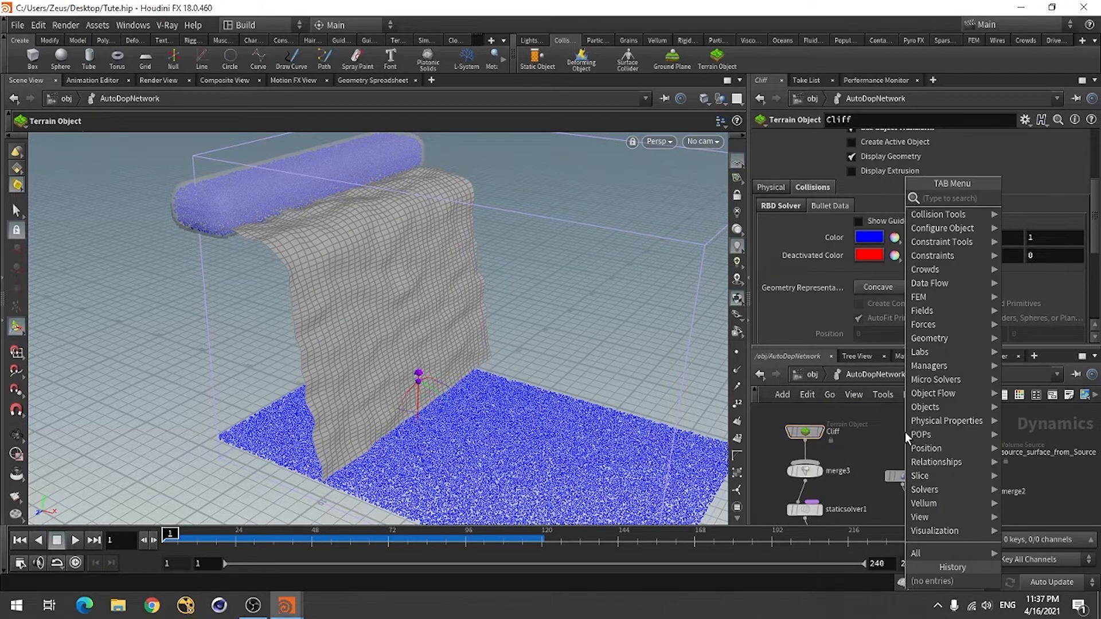
mouse_move(923, 437)
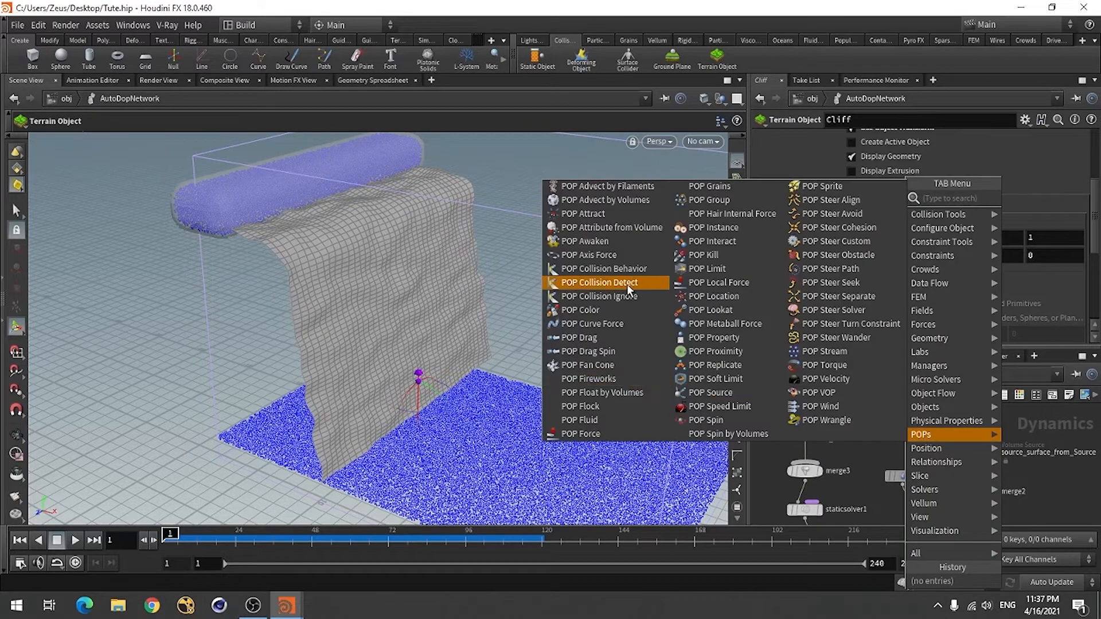
click(584, 434)
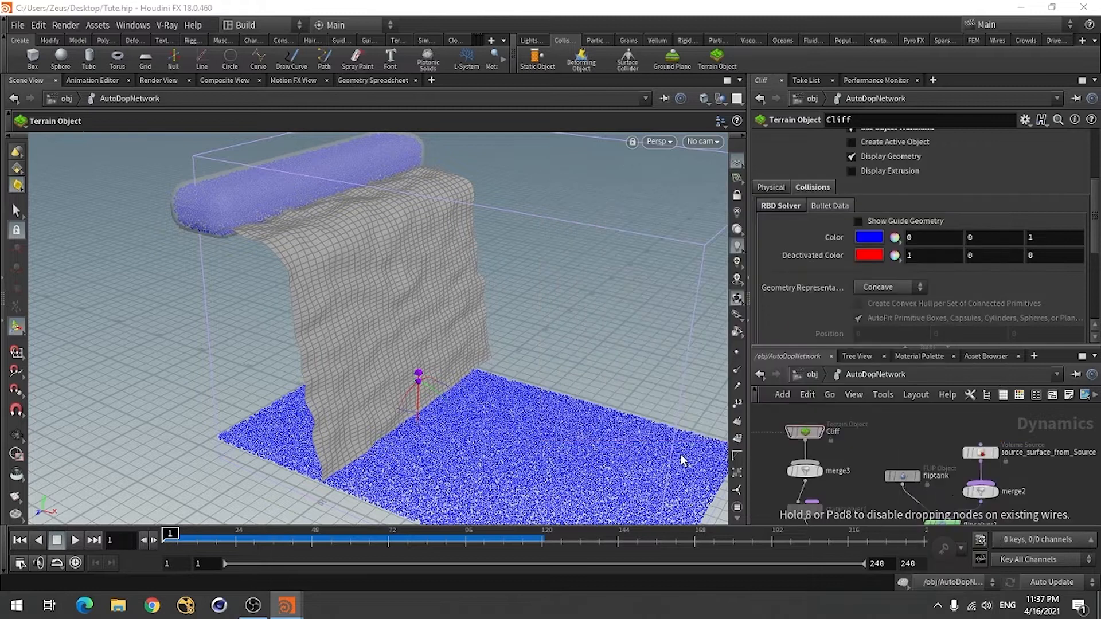
click(927, 434)
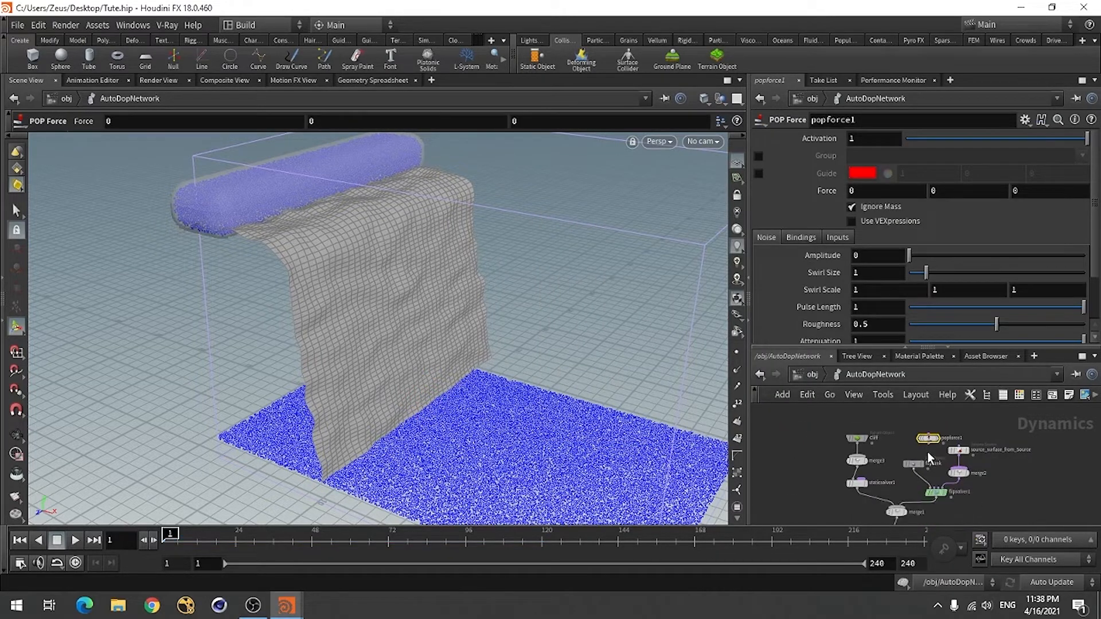
Step: Connect the POP Force node's output to the FLIP solver's Particle Velocity input
click(930, 438)
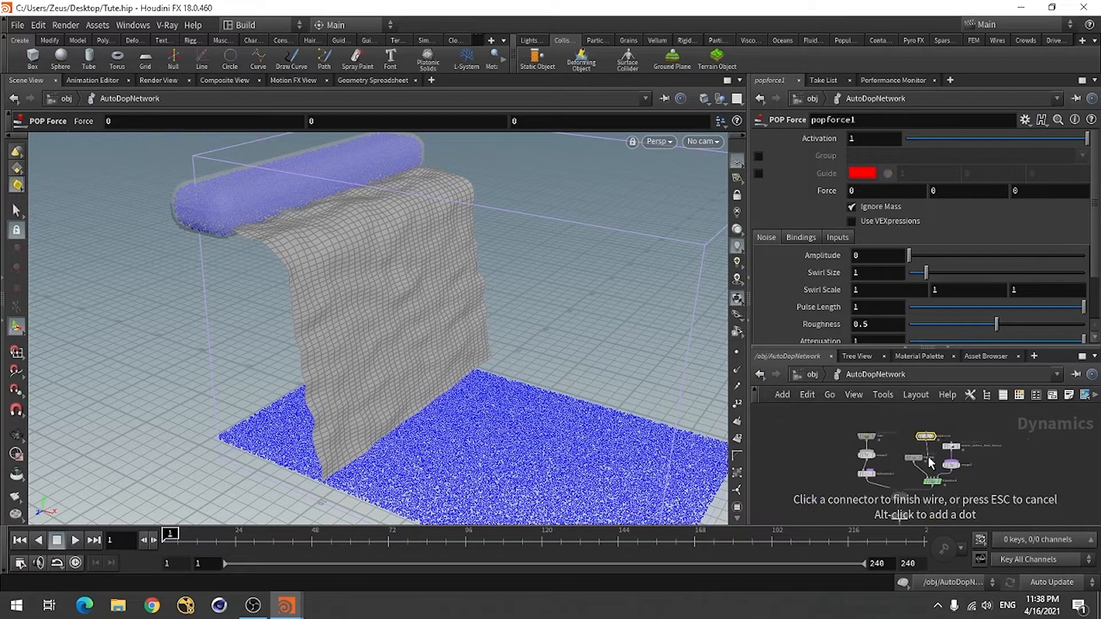
scroll(938, 491, up, 3)
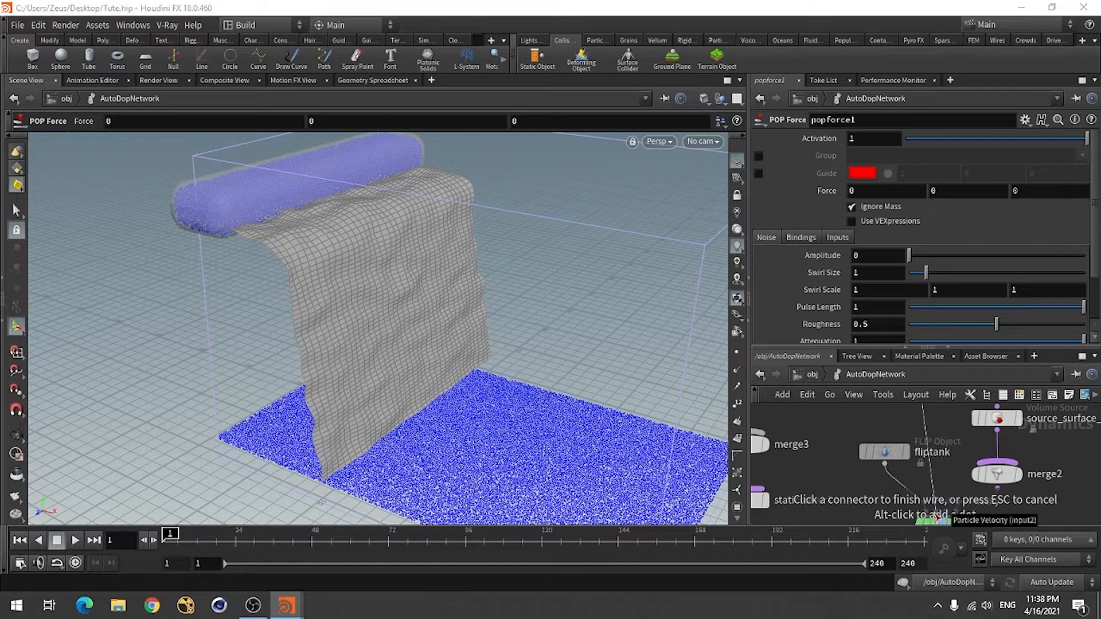
click(936, 516)
middle_drag(931, 523, 931, 469)
scroll(940, 459, up, 3)
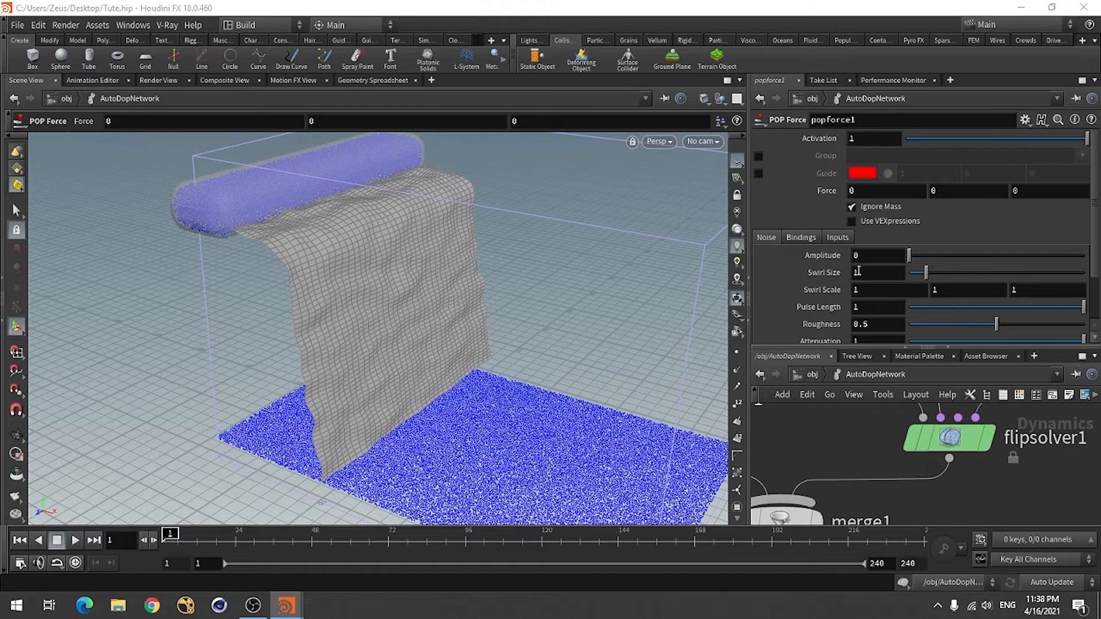
Step: Set the POP Force's noise Amplitude to 5
click(864, 256)
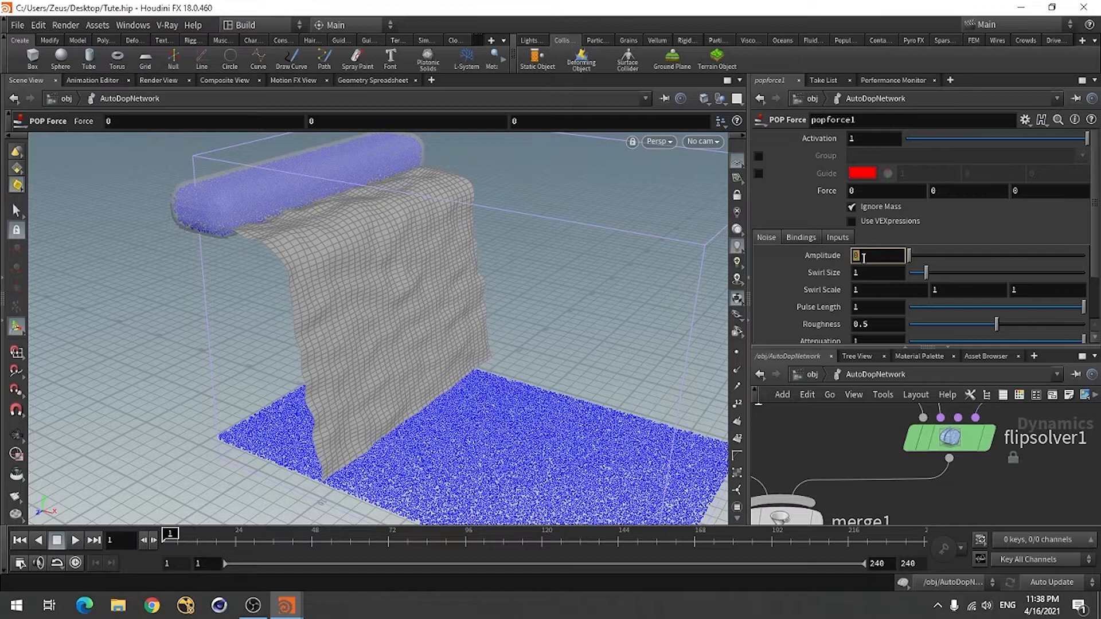
text(5)
key(Return)
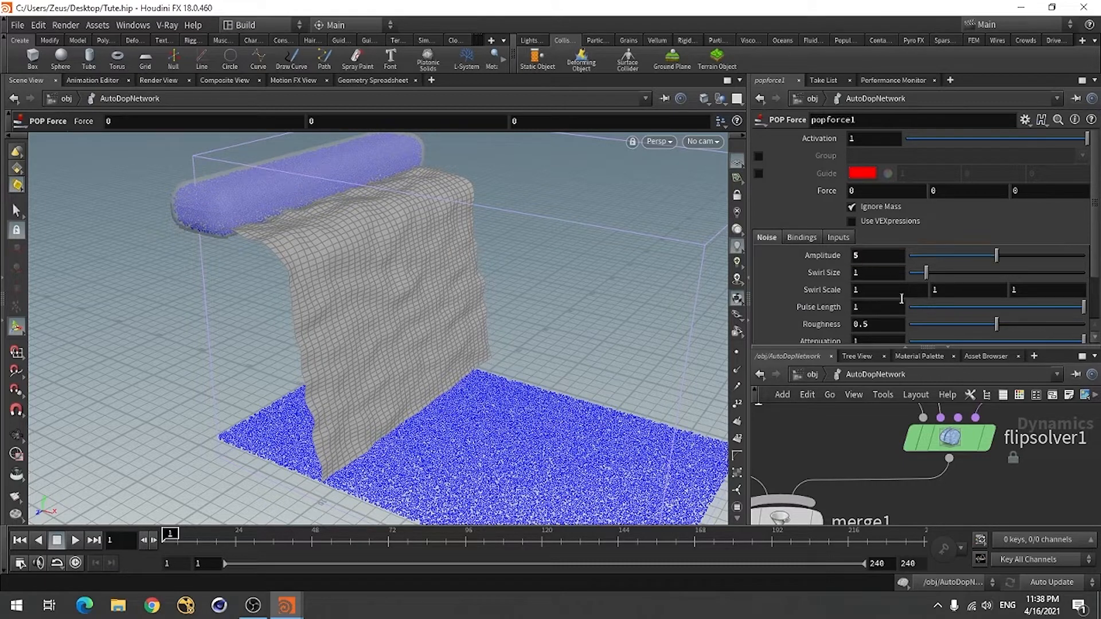
Step: Play the simulation past frame 44 with the whole tank in view to check the force's effect, and rewind to frame 1
key(Escape)
drag(307, 351, 261, 356)
key(Return)
scroll(961, 467, down, 3)
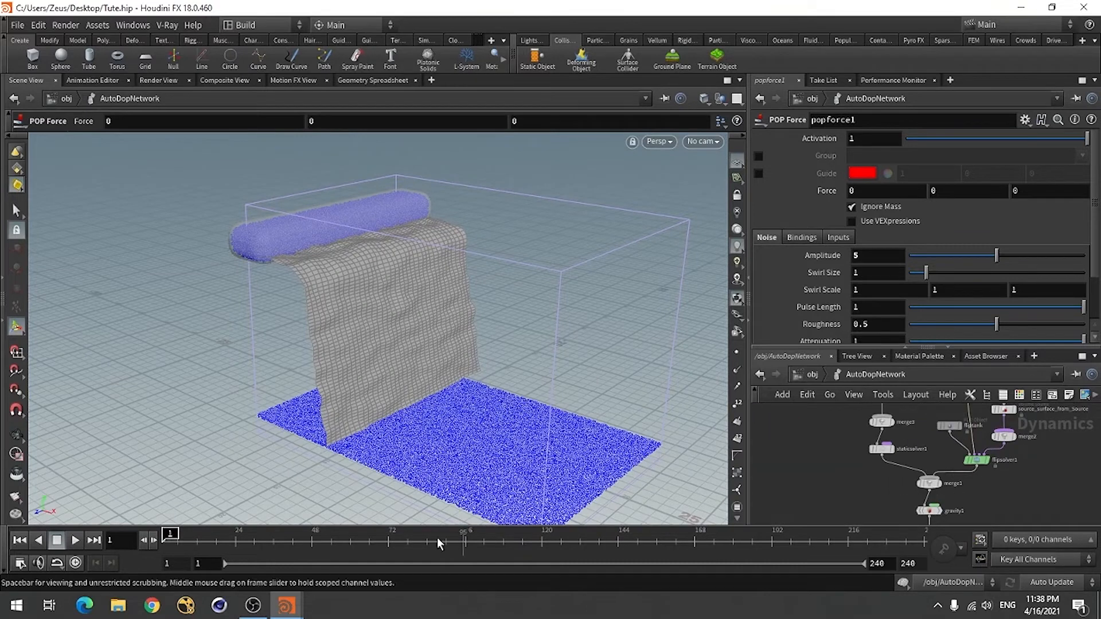
click(75, 540)
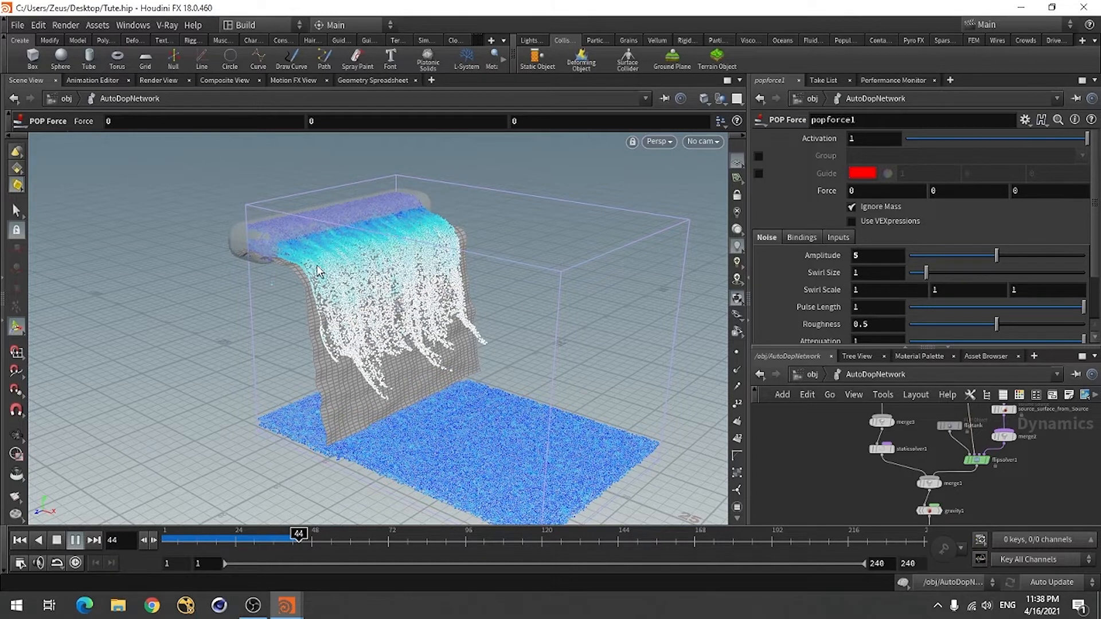
click(56, 542)
click(20, 540)
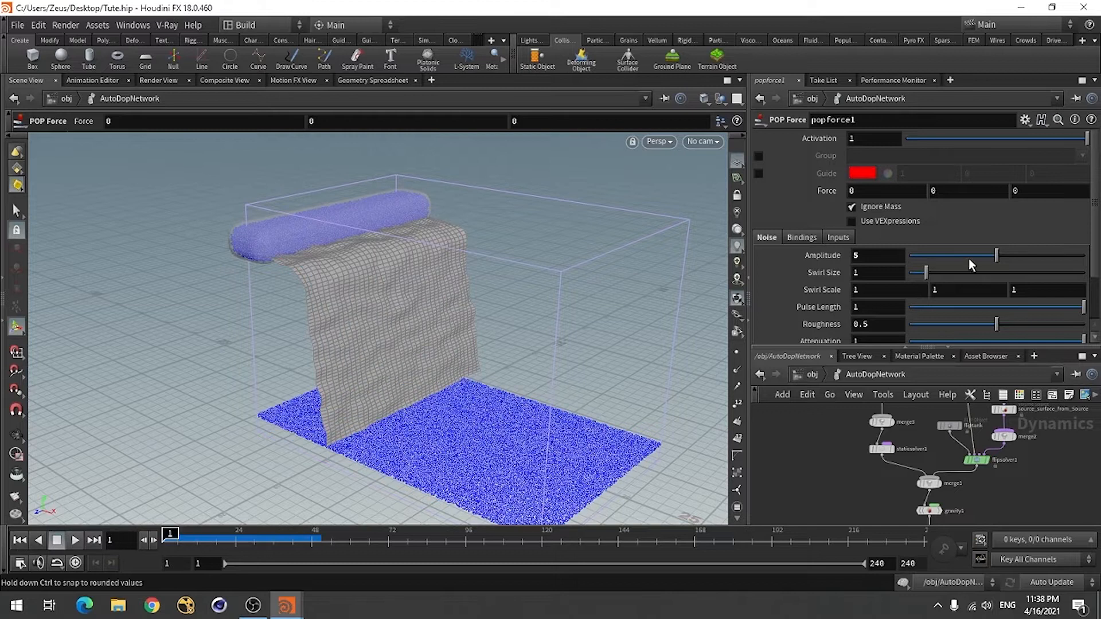
Step: Raise the POP Force's noise Amplitude to 7
click(858, 272)
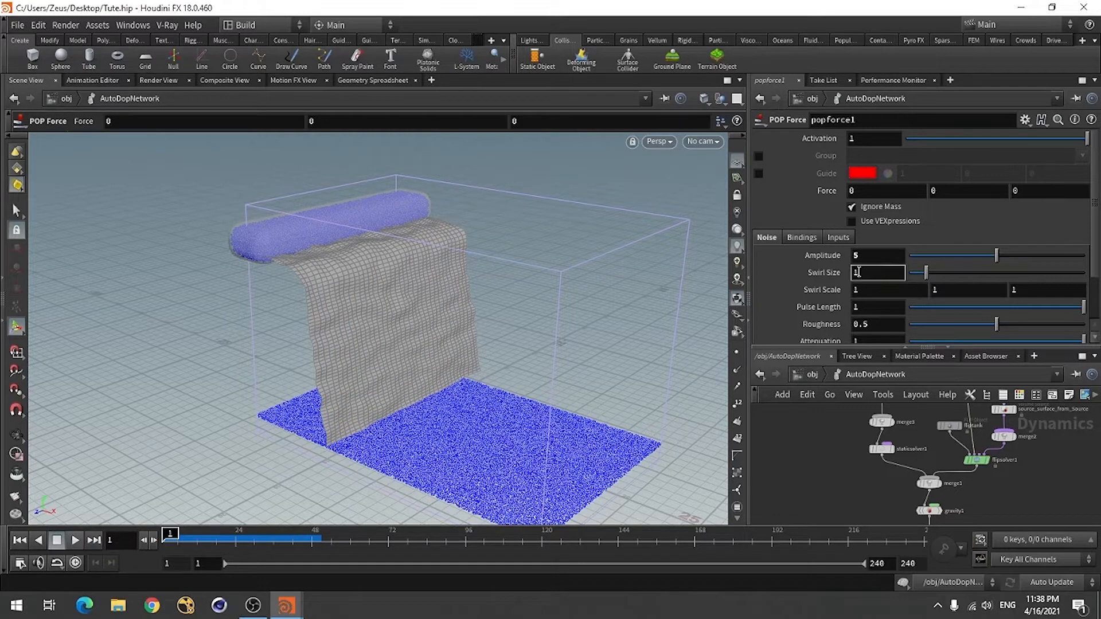
click(863, 258)
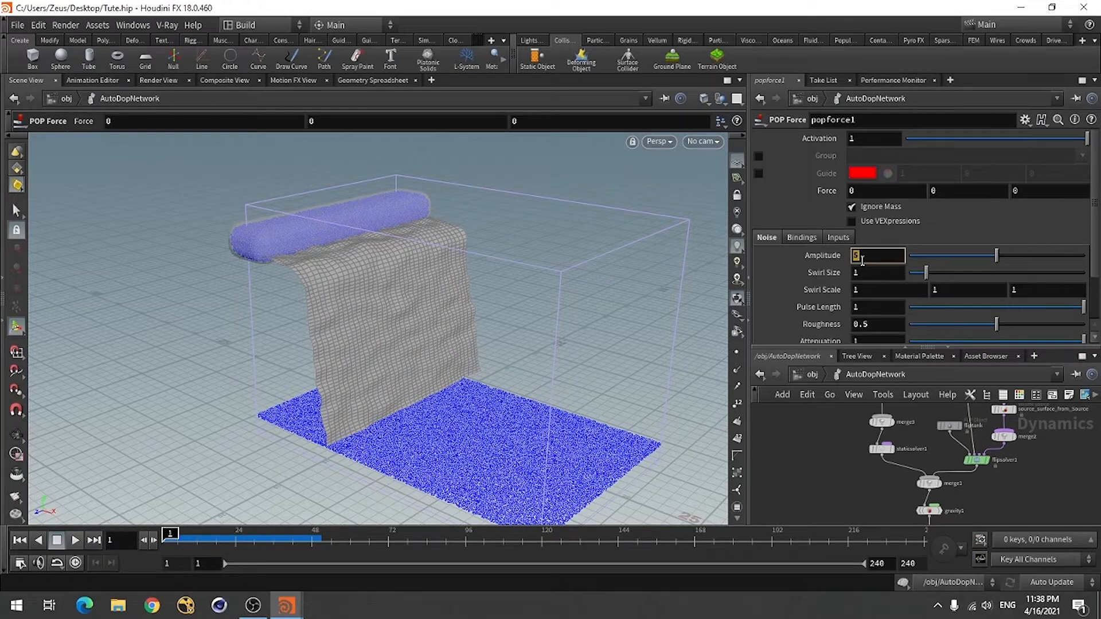
key(Return)
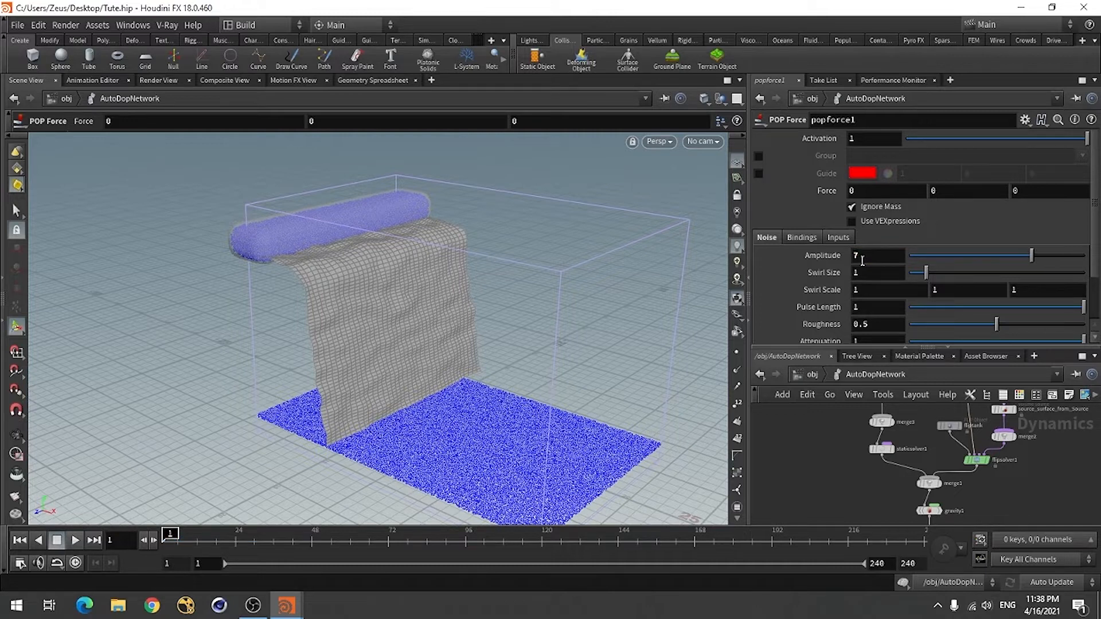
Step: Play the simulation to about frame 82, scrub back through the cached frames to check the stronger noise, and rewind to frame 1
click(74, 540)
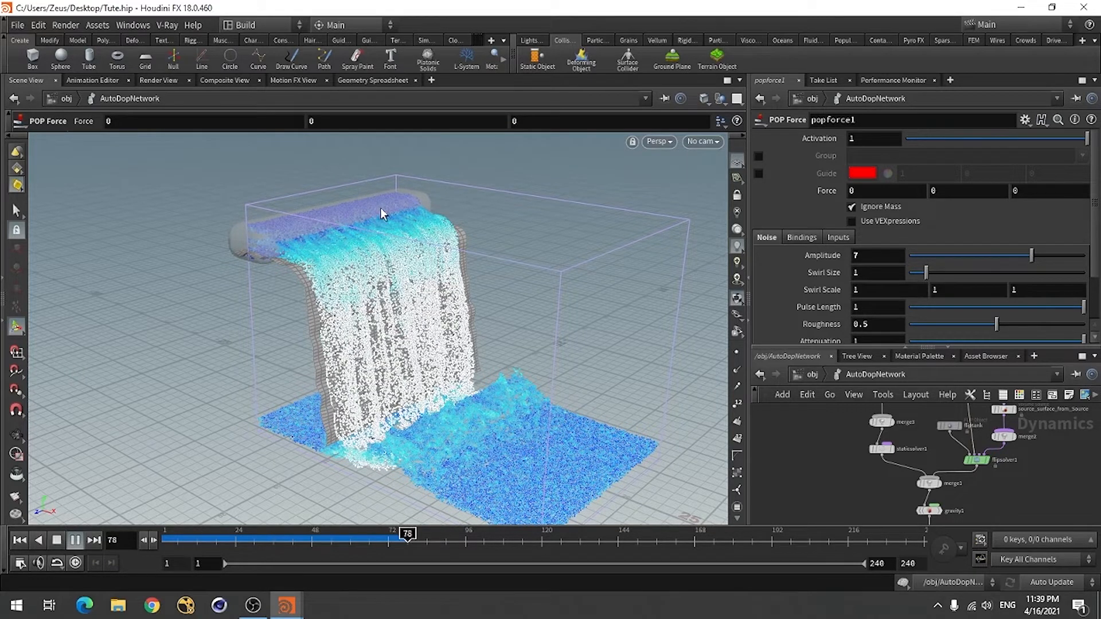
click(56, 543)
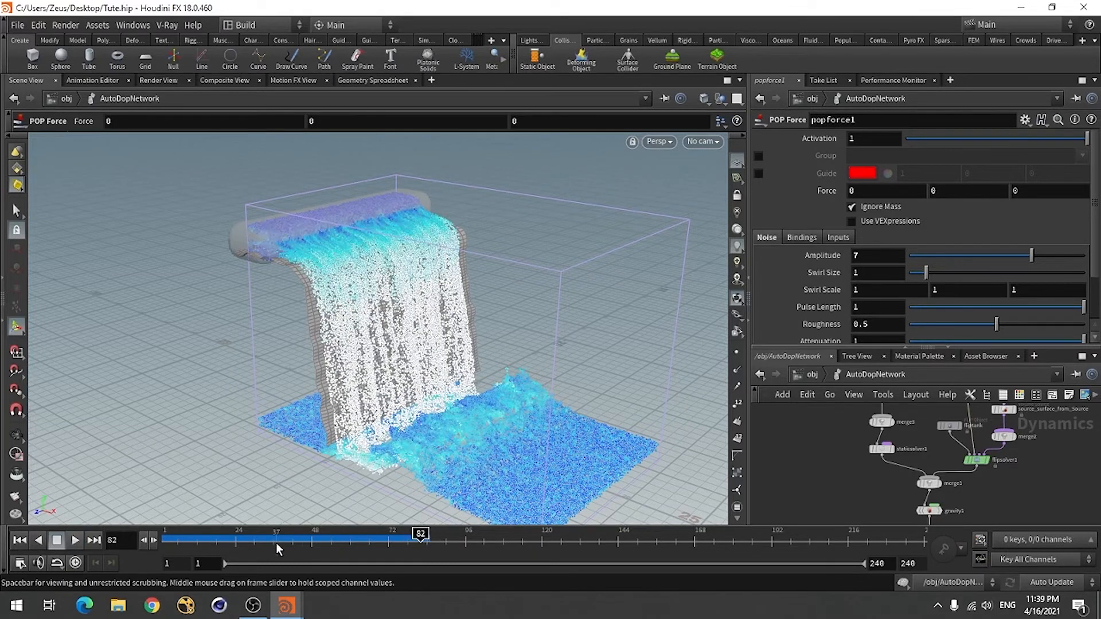
drag(283, 542, 216, 535)
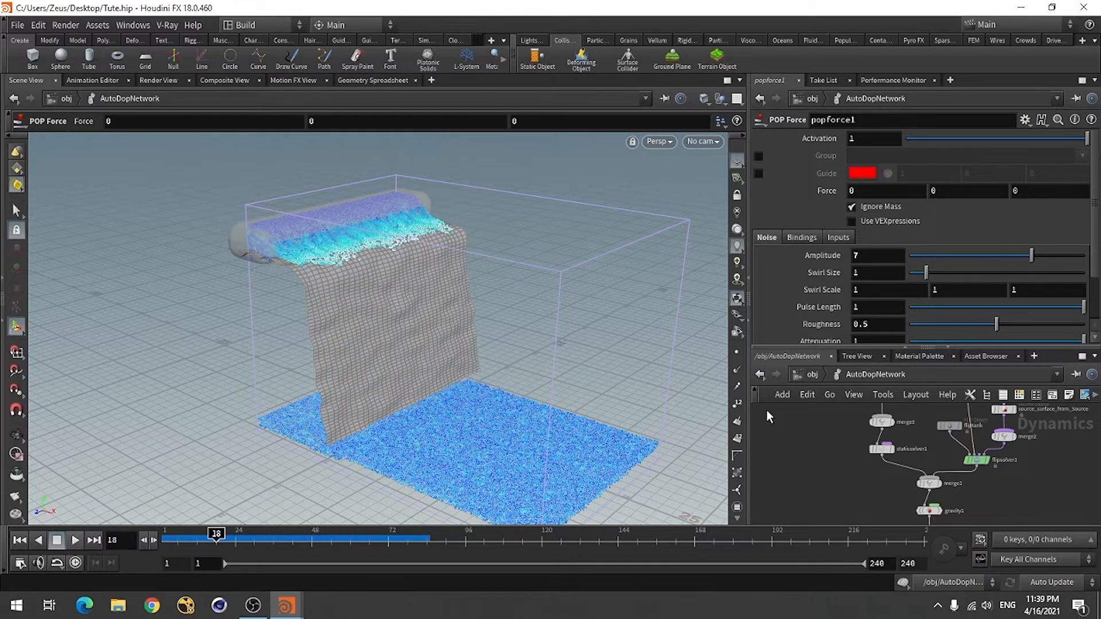
click(20, 540)
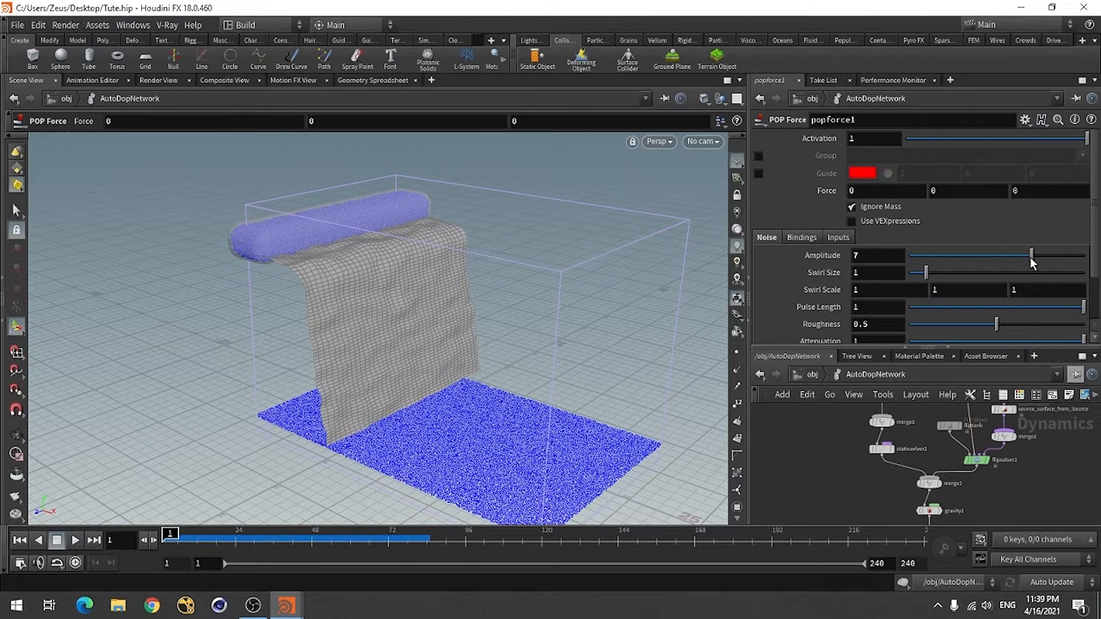
Step: Set the POP Force's noise Pulse Length to .5, Turbulence to 5 and Swirl Size to 2
click(857, 306)
key(Return)
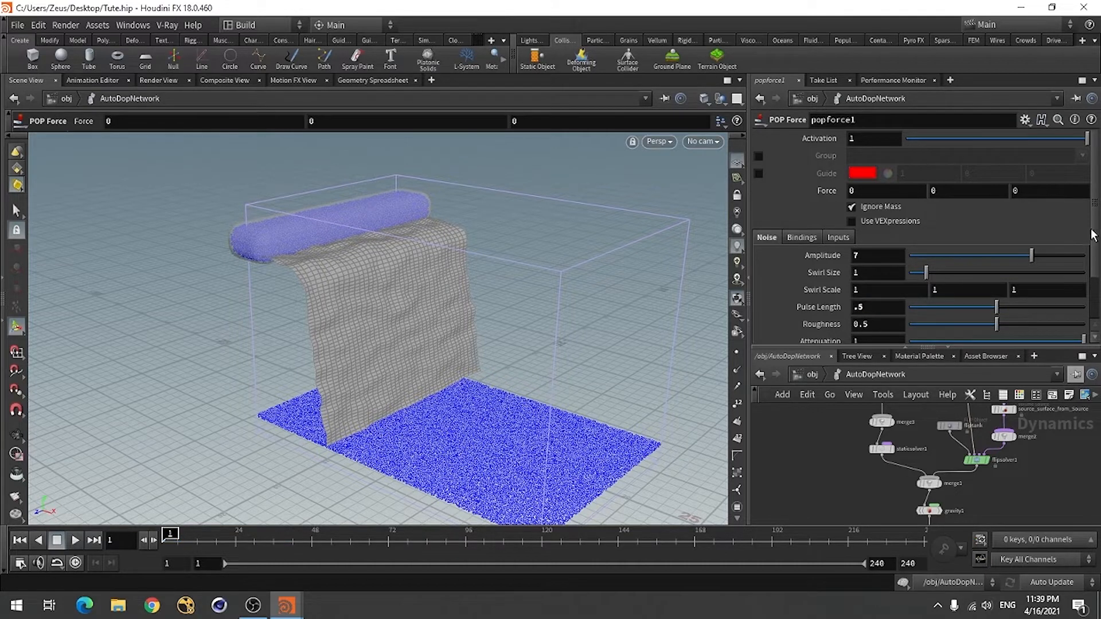
scroll(850, 319, down, 3)
click(862, 300)
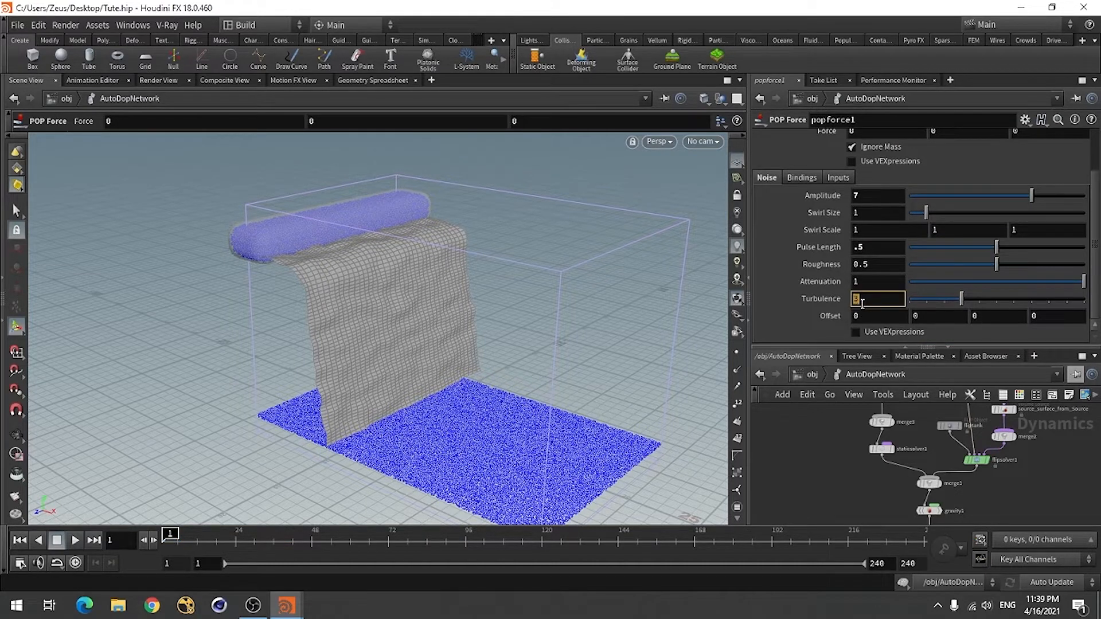
text(5)
key(Return)
click(865, 217)
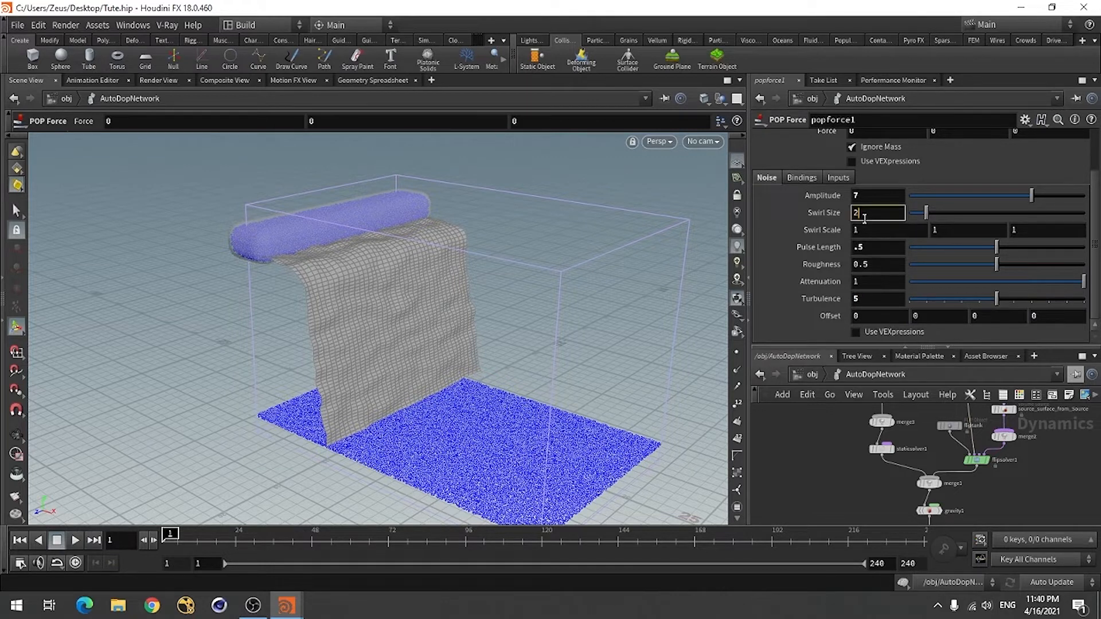
key(Return)
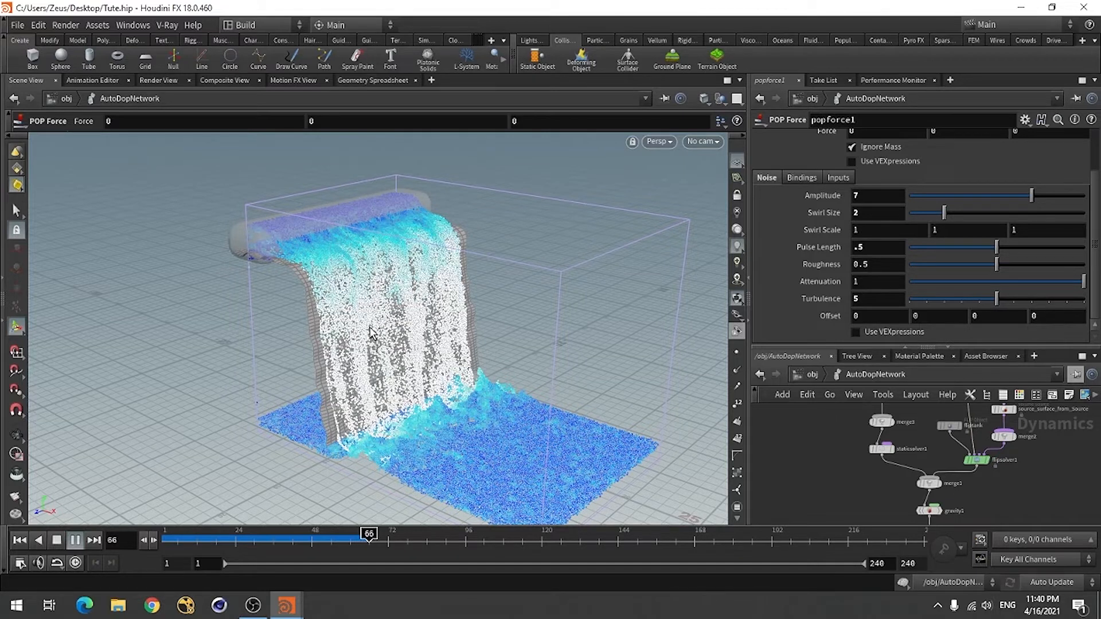
Step: Stop playback at frame 73, inspect the falling water and splash from the side and at an earlier frame, and rewind to frame 1
click(56, 541)
key(Escape)
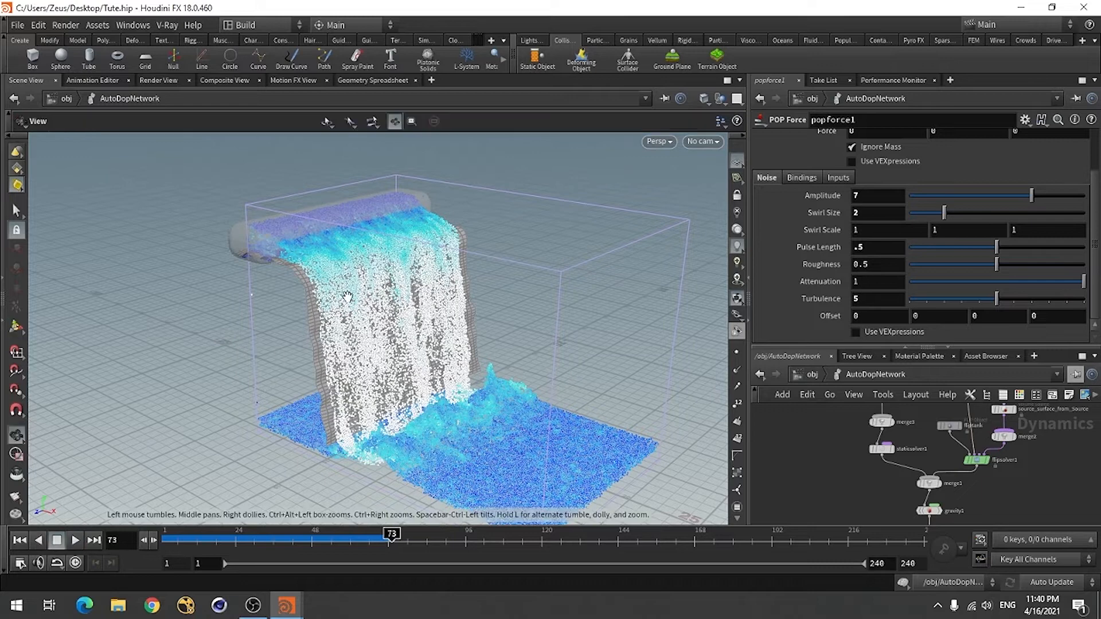
drag(347, 297, 361, 386)
right_drag(361, 386, 590, 353)
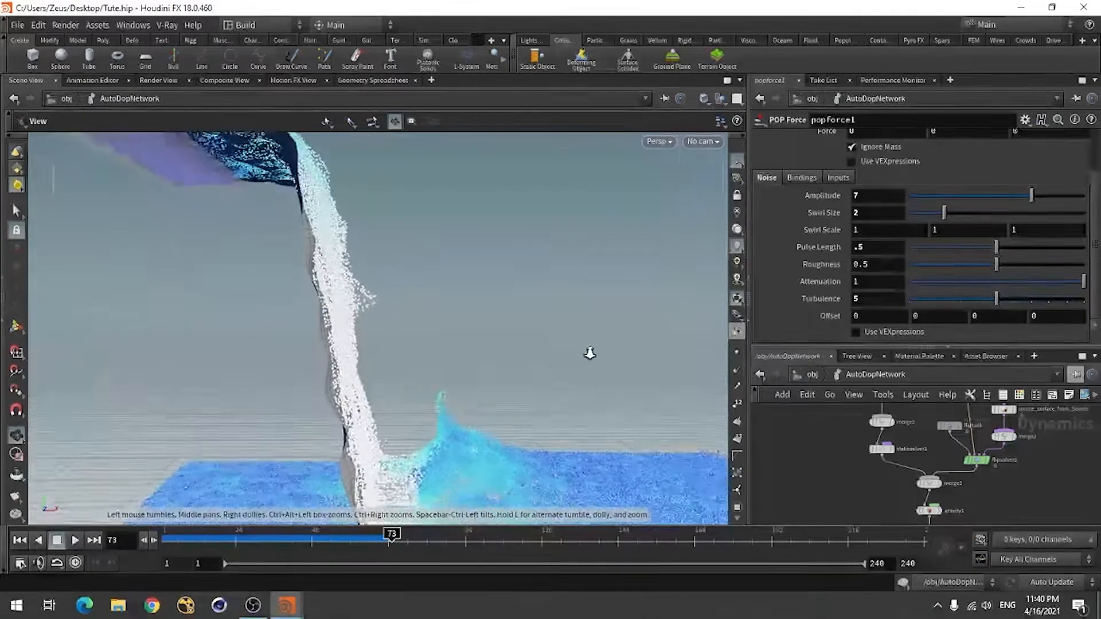
drag(589, 353, 532, 376)
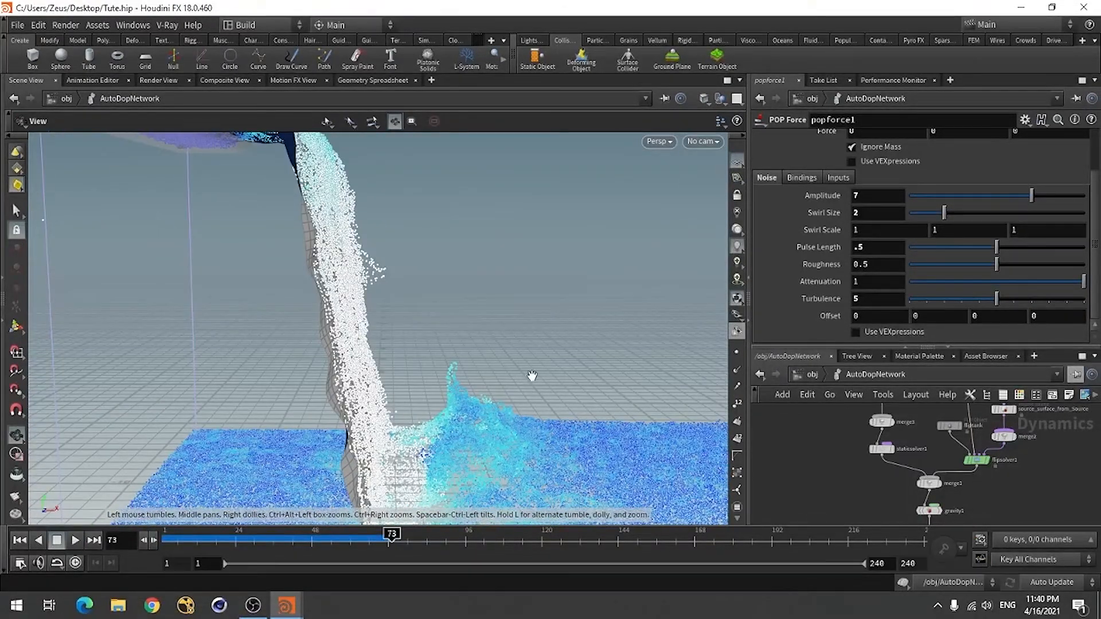
drag(393, 537, 248, 533)
alt+drag(418, 396, 308, 394)
alt+right_drag(477, 295, 416, 337)
alt+drag(415, 337, 236, 381)
key(Return)
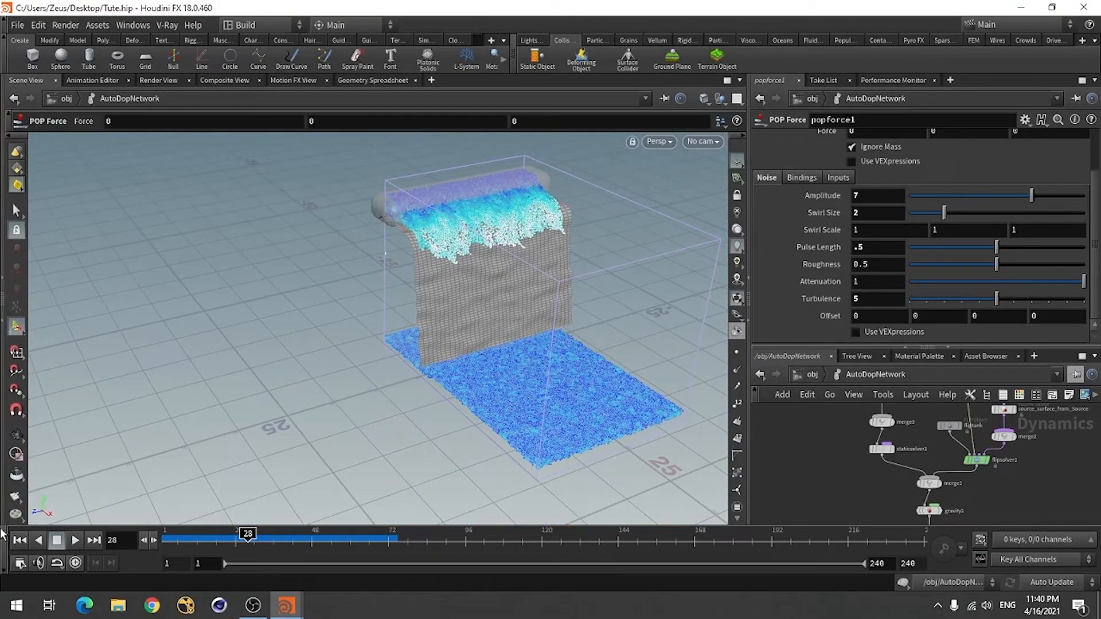
click(20, 540)
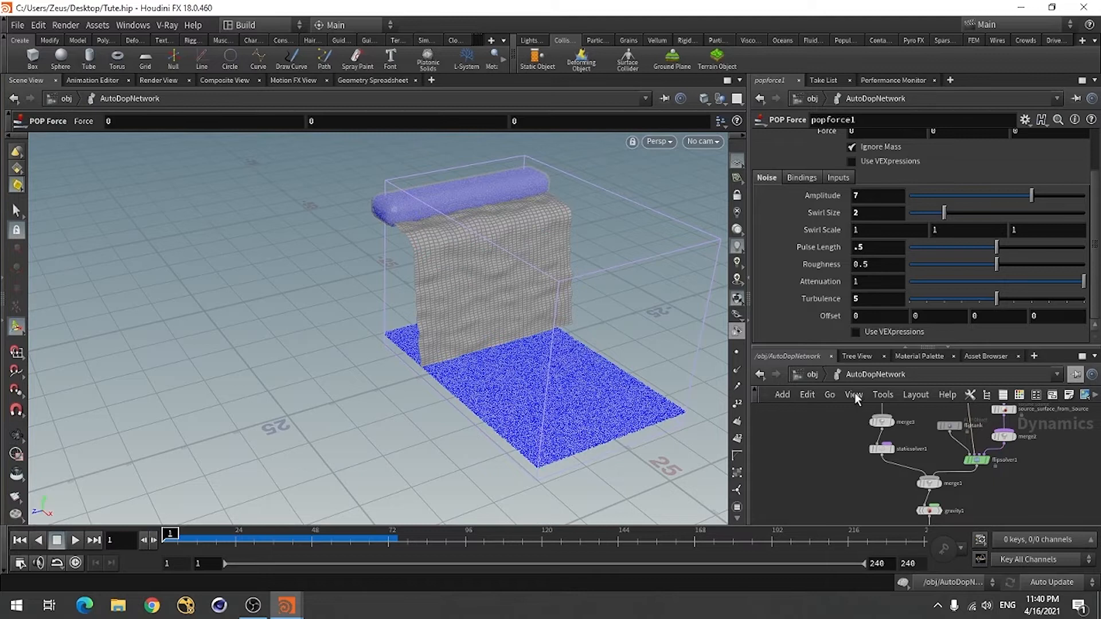
Step: In fliptank_initial, extend the wave tank's bounding box slightly downward to a height of about 19.99
click(809, 374)
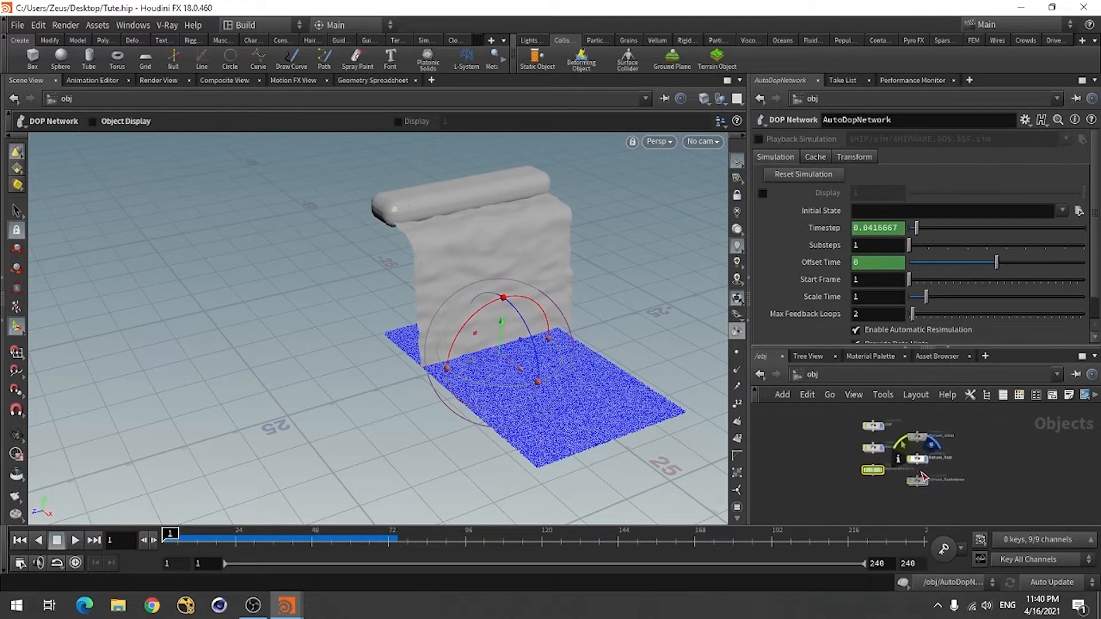
scroll(923, 456, up, 3)
double_click(912, 452)
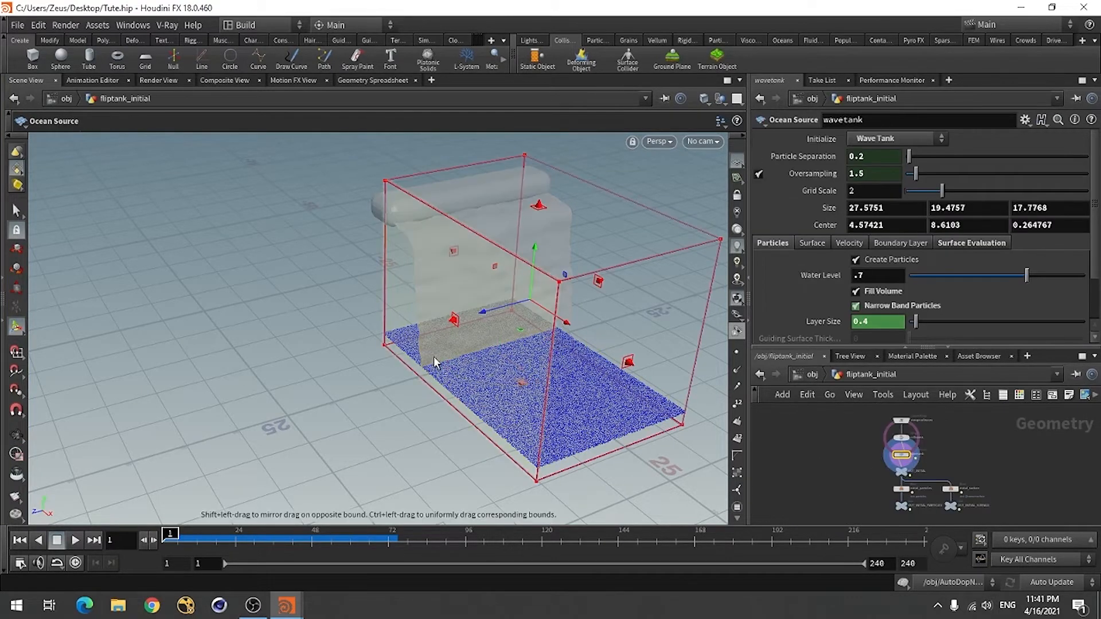
alt+drag(428, 402, 465, 438)
drag(508, 402, 597, 412)
key(Escape)
key(Return)
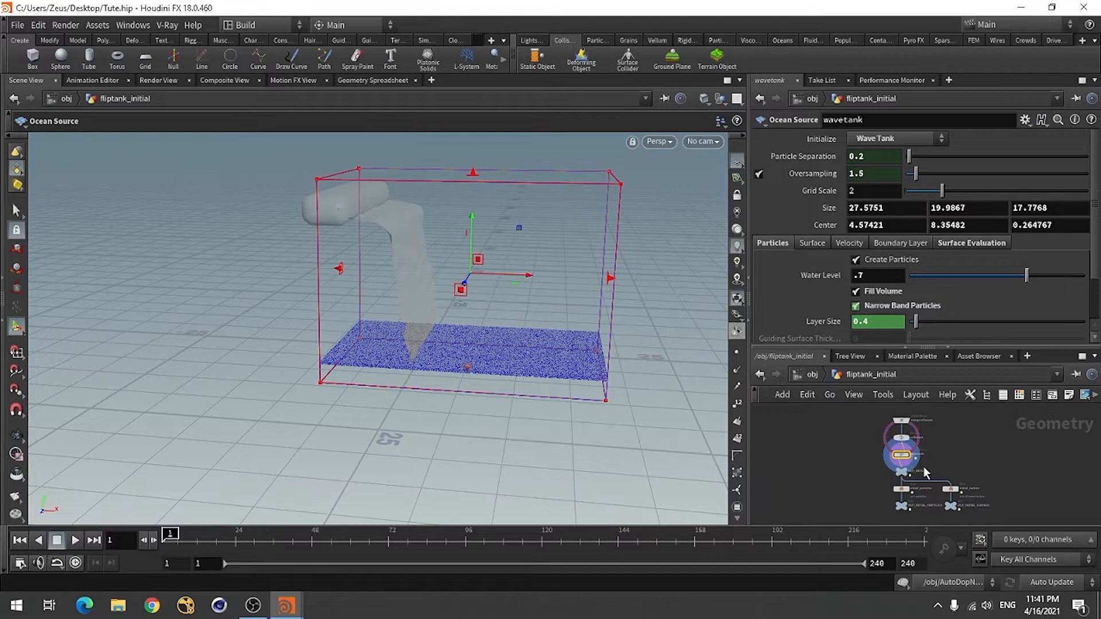
Step: Return to the object level and delete the fliptank_fluidinterior node
click(812, 376)
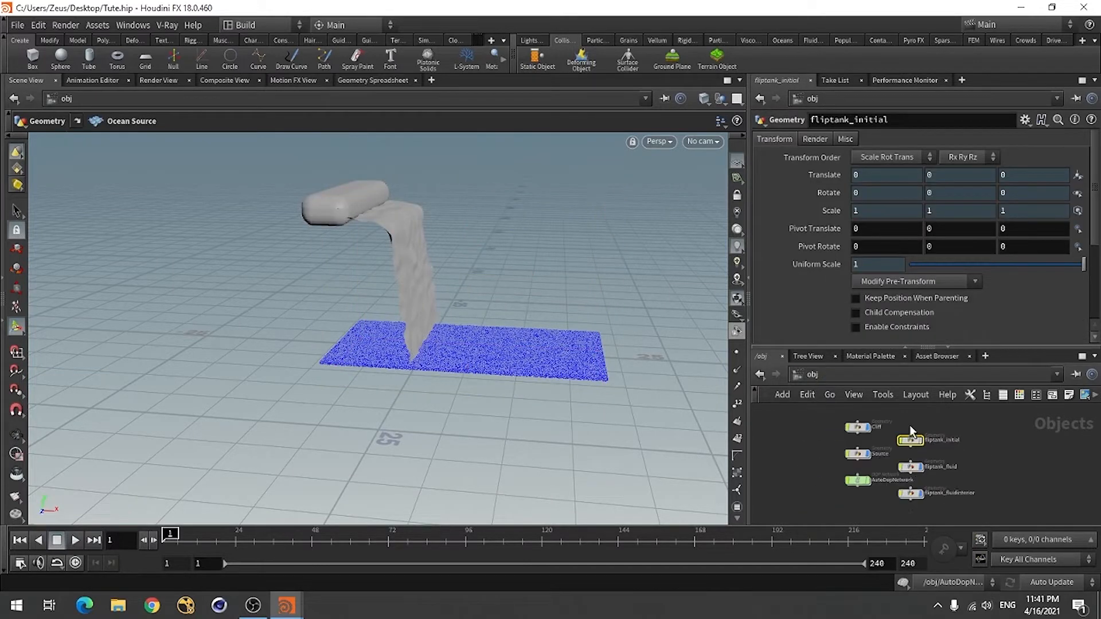
scroll(916, 482, up, 2)
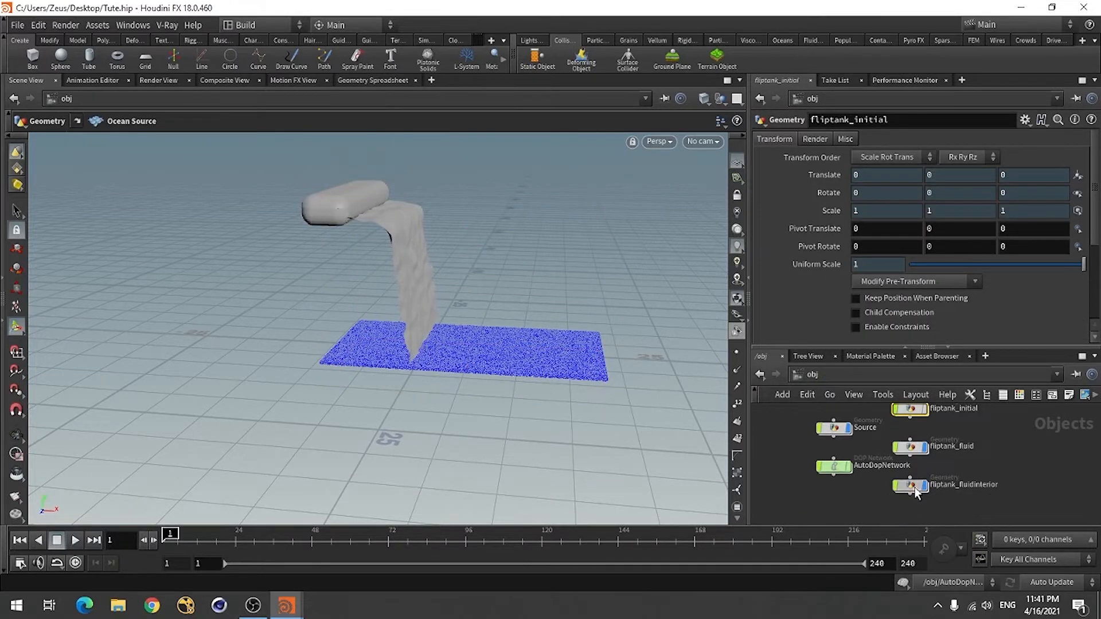
click(911, 487)
key(Delete)
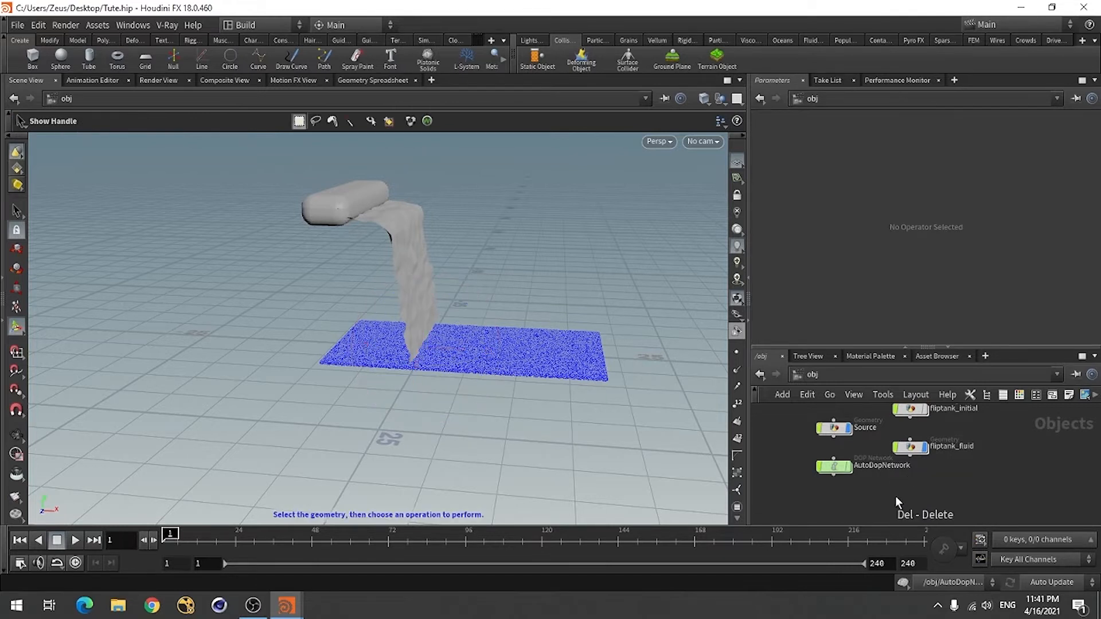
key(h)
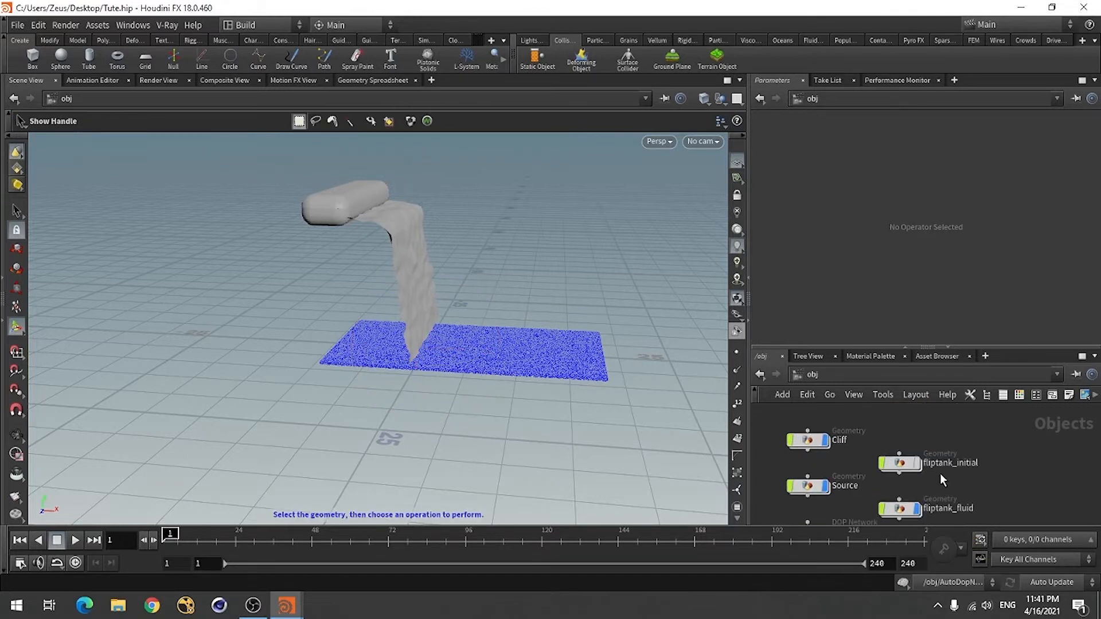
Step: Inside the Source object, set the Shell Thickness of the create_surface FLIP Source node to 1
scroll(831, 485, down, 3)
mouse_move(824, 482)
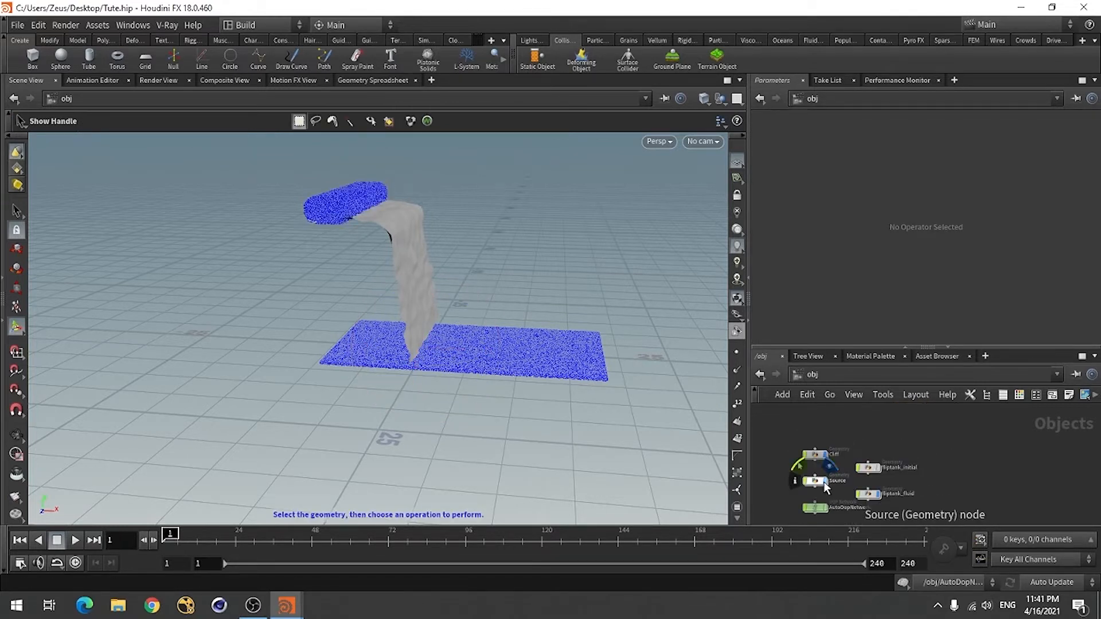
double_click(815, 482)
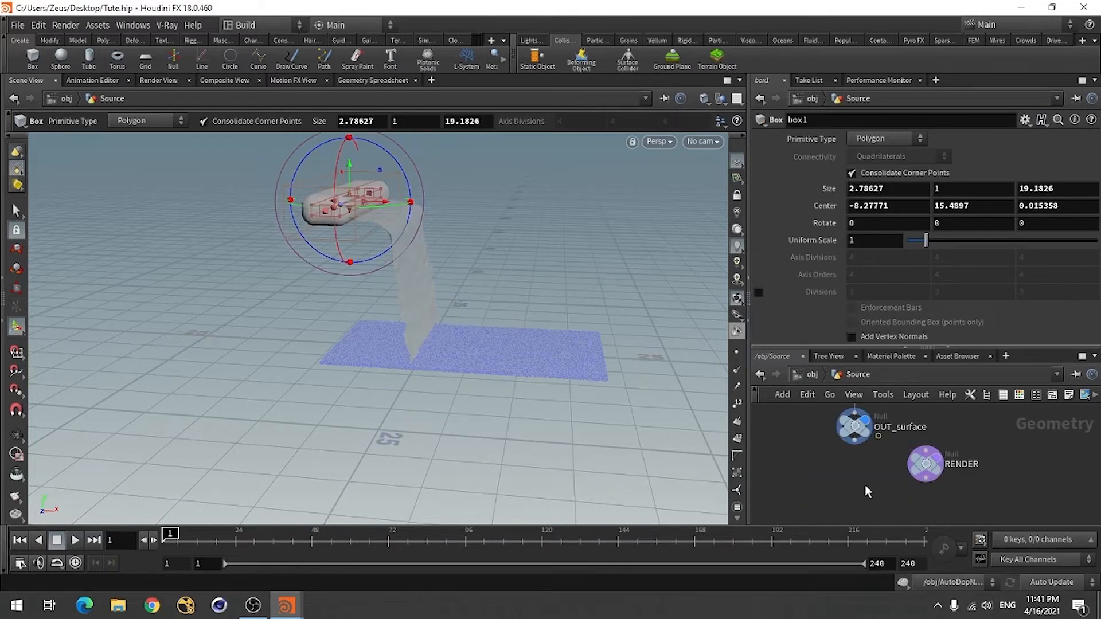
scroll(883, 499, up, 5)
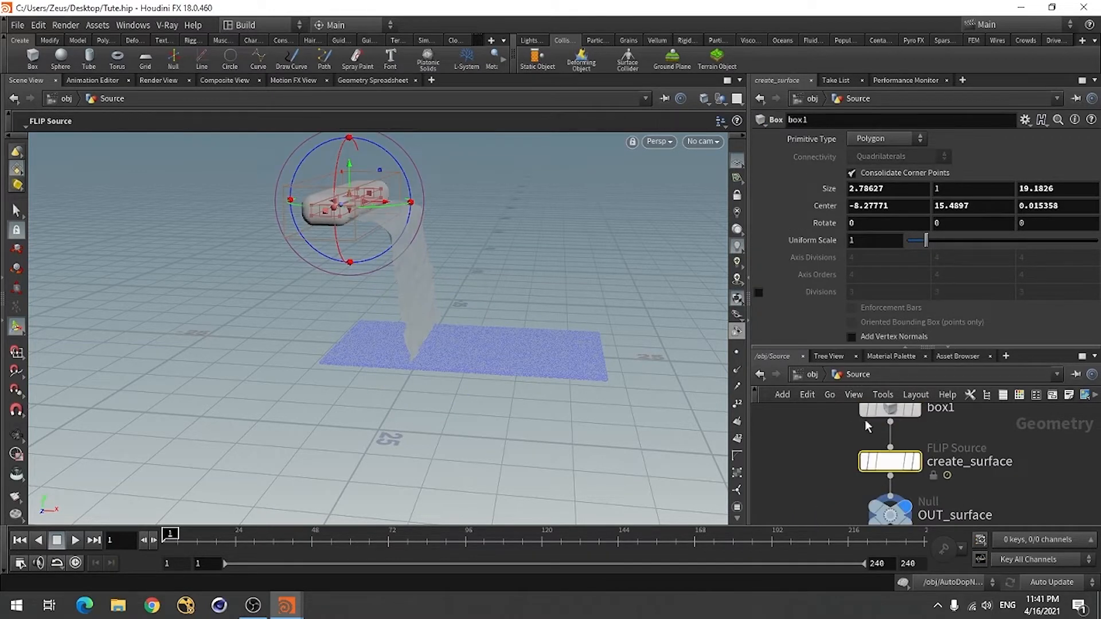
click(889, 461)
drag(889, 191, 842, 193)
text(1)
key(Return)
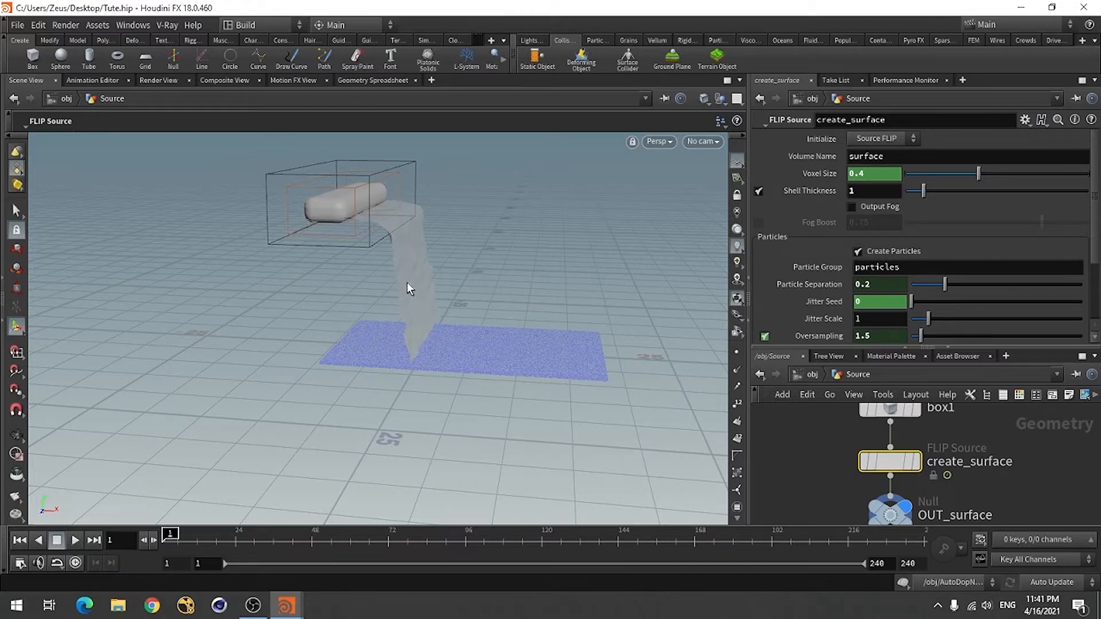
Step: Return to AutoDopNetwork, play the simulation to about frame 62 to check the changed source and tank, and rewind to frame 1
key(Escape)
drag(356, 258, 310, 290)
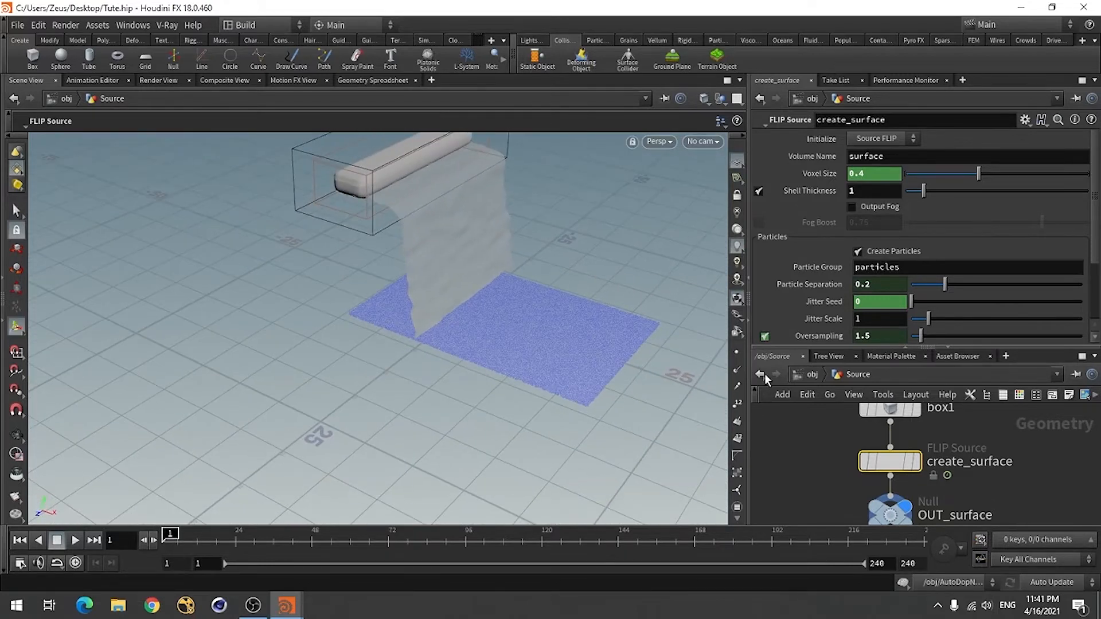
click(811, 376)
scroll(862, 449, up, 5)
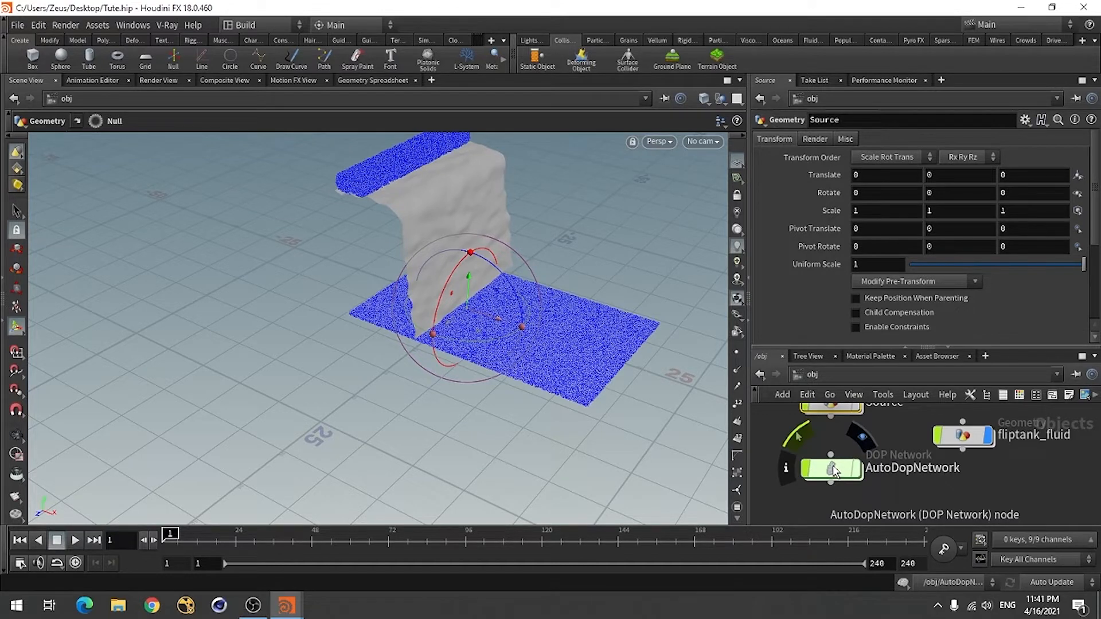
double_click(833, 466)
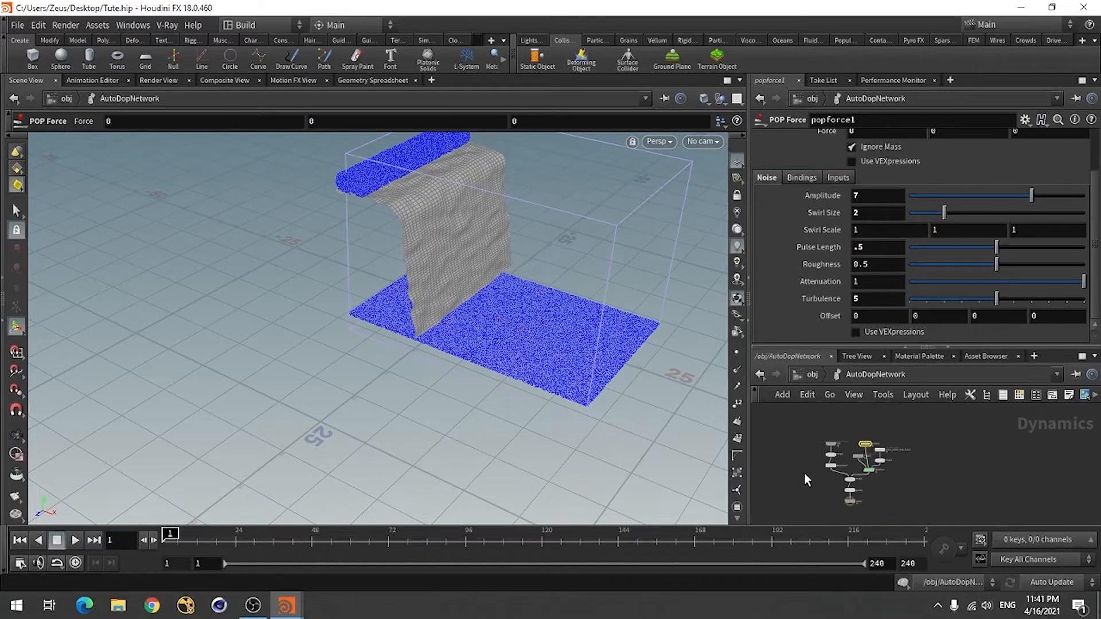
click(75, 540)
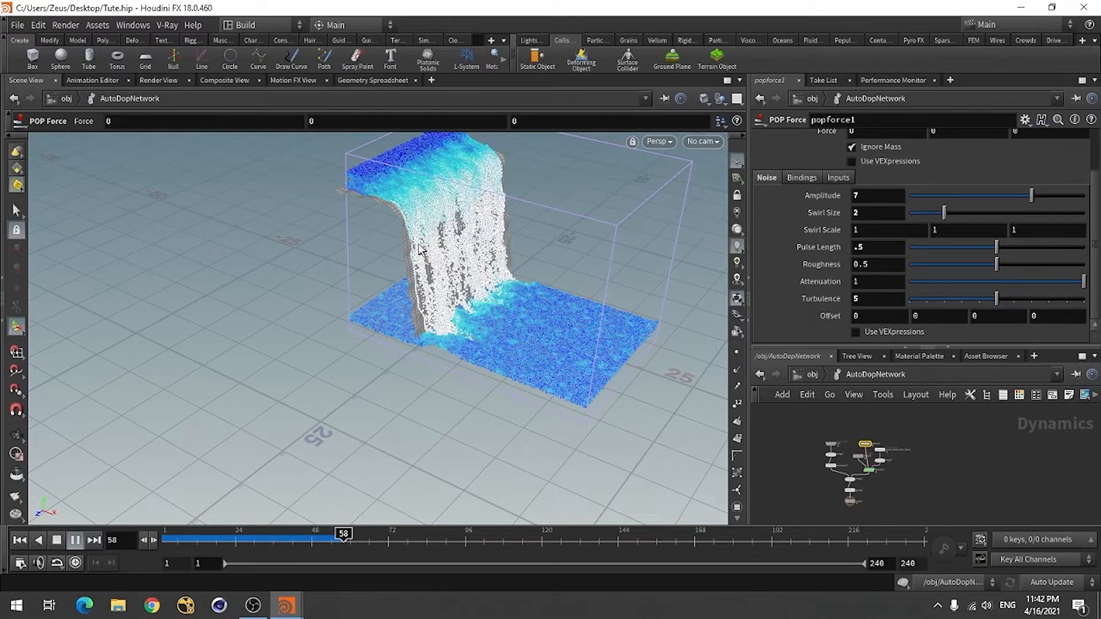
click(56, 539)
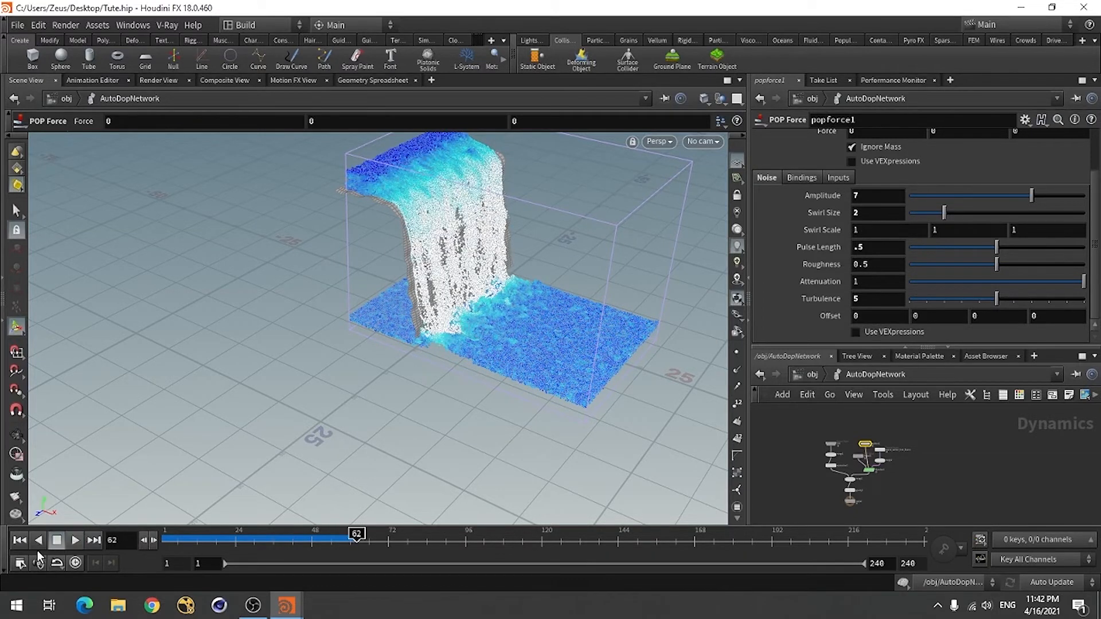
click(20, 540)
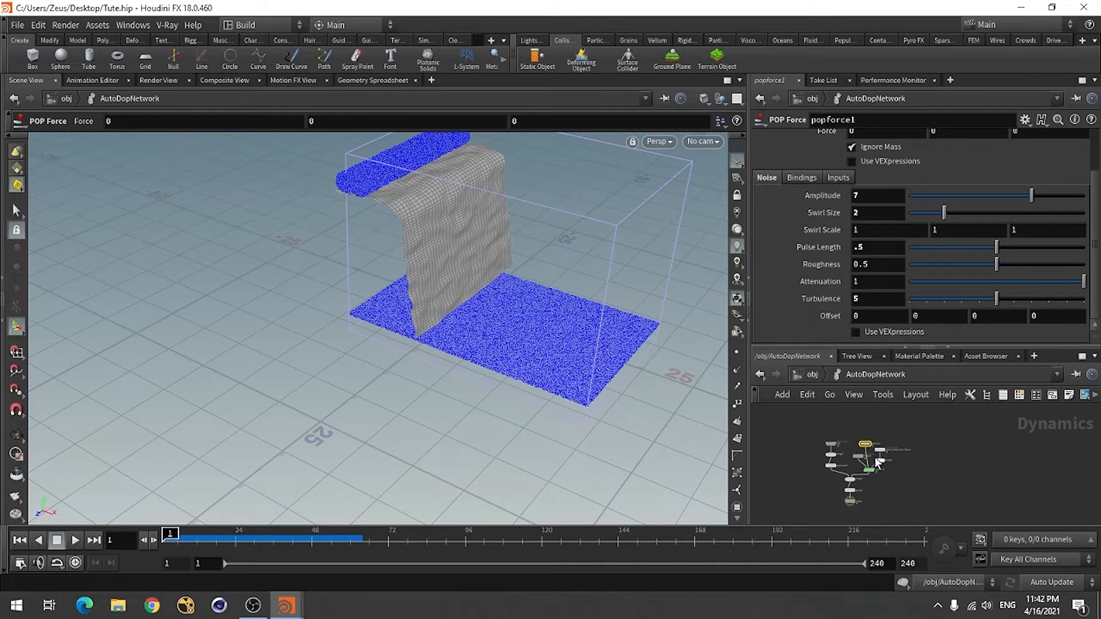
Step: On flipsolver1, enable Add Vorticity Attribute in the vorticity settings of the particle motion
scroll(872, 488, up, 5)
click(849, 499)
scroll(783, 233, up, 4)
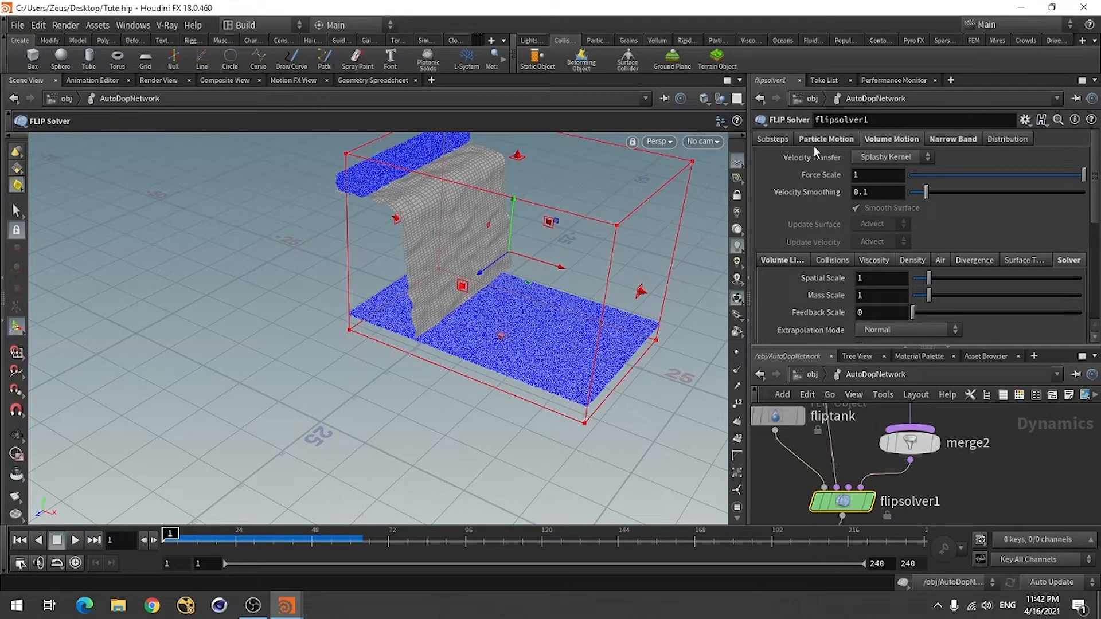
click(820, 140)
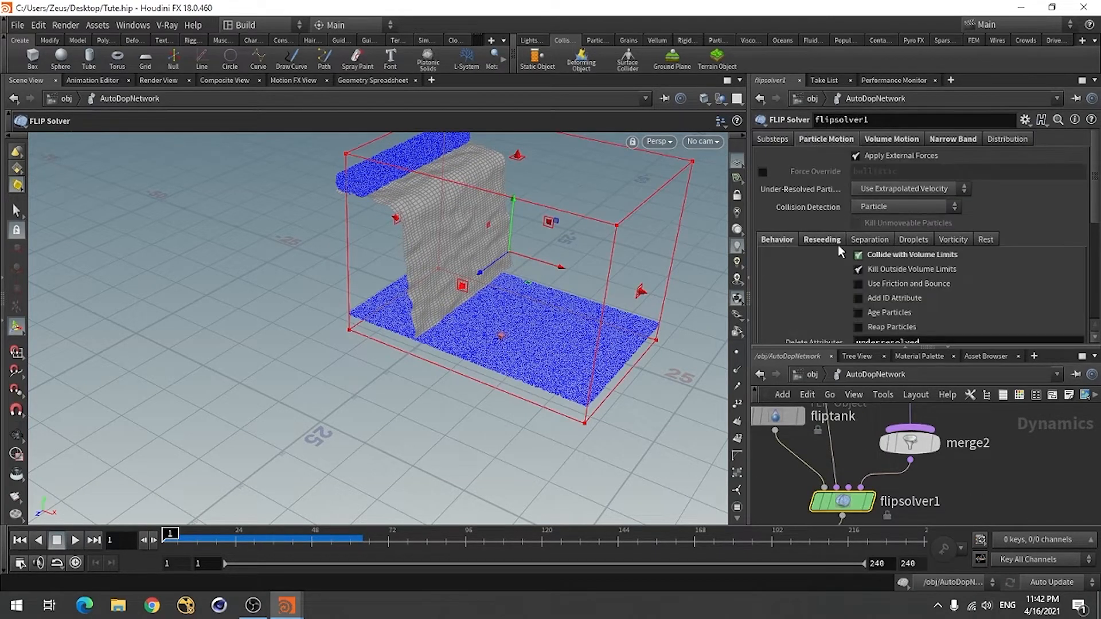
click(954, 241)
click(881, 256)
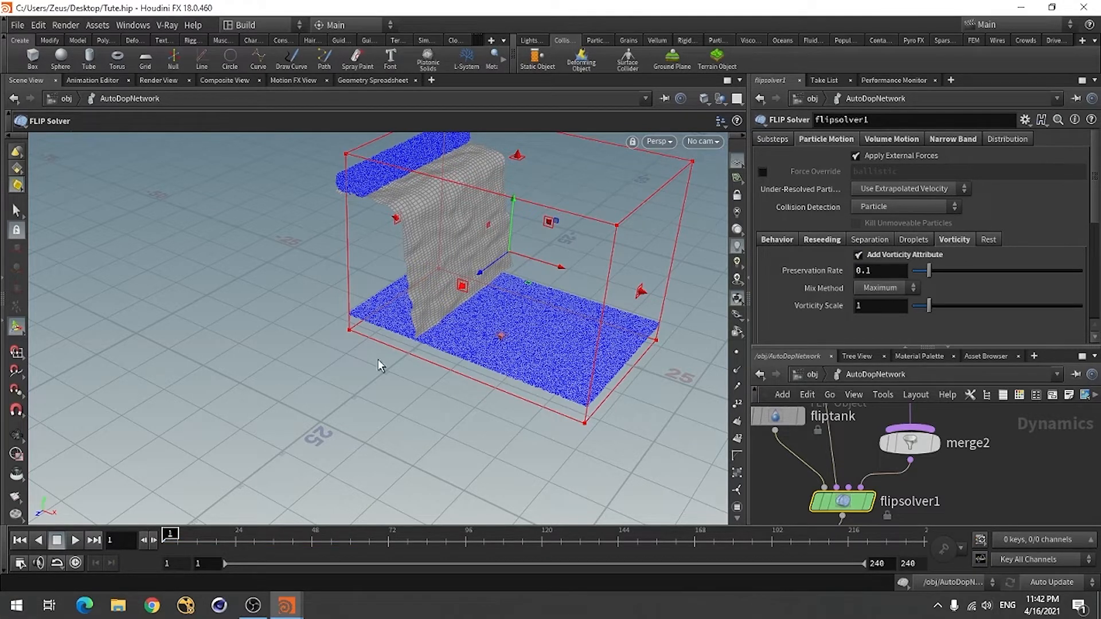
Step: Play the simulation to about frame 124, examine the waterfall and tank water from the side, and scrub back to frame 20
key(Escape)
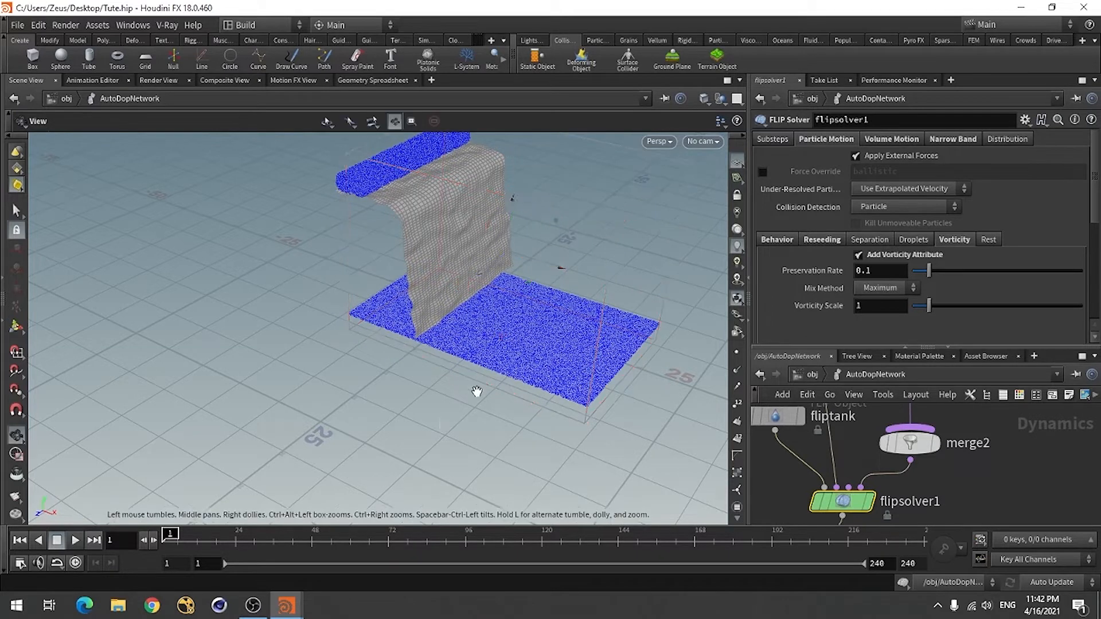
drag(476, 392, 344, 429)
click(78, 543)
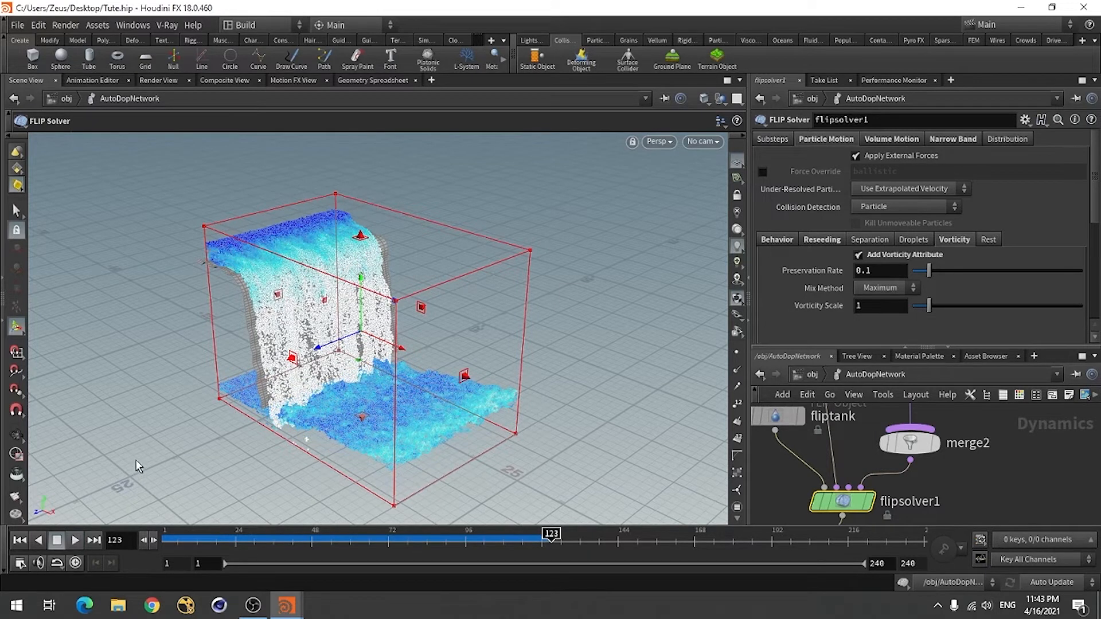
alt+drag(140, 445, 237, 394)
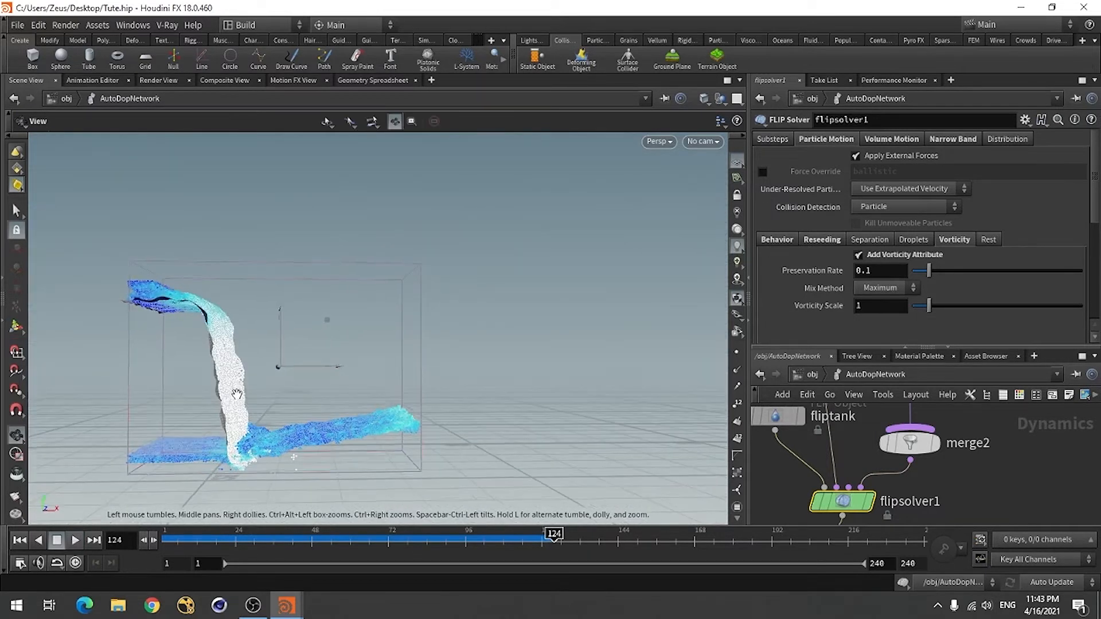
key(Return)
mouse_move(550, 539)
mouse_down()
mouse_move(270, 541)
mouse_move(503, 542)
mouse_move(557, 558)
mouse_up()
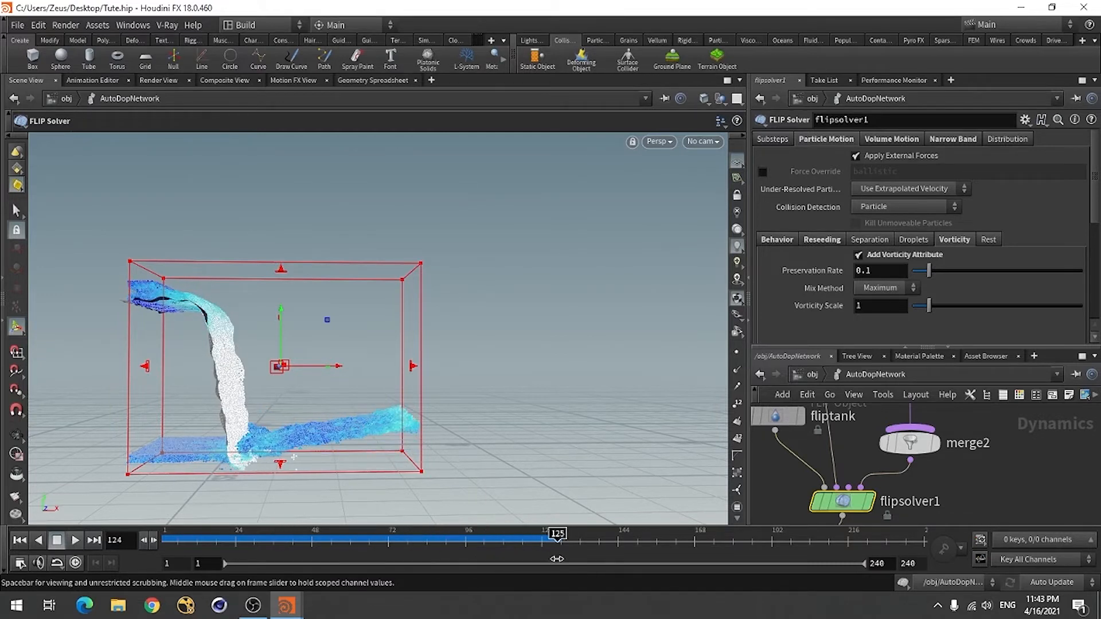
drag(306, 551, 220, 561)
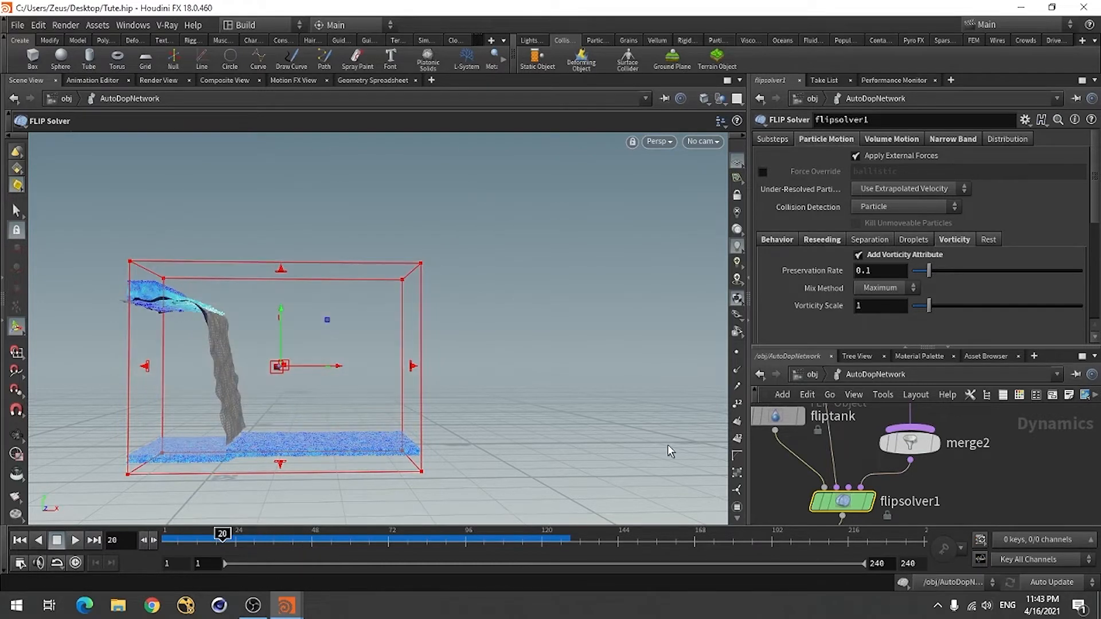
Step: On the fliptank FLIP Object, turn off the +X closed boundary
scroll(893, 493, down, 2)
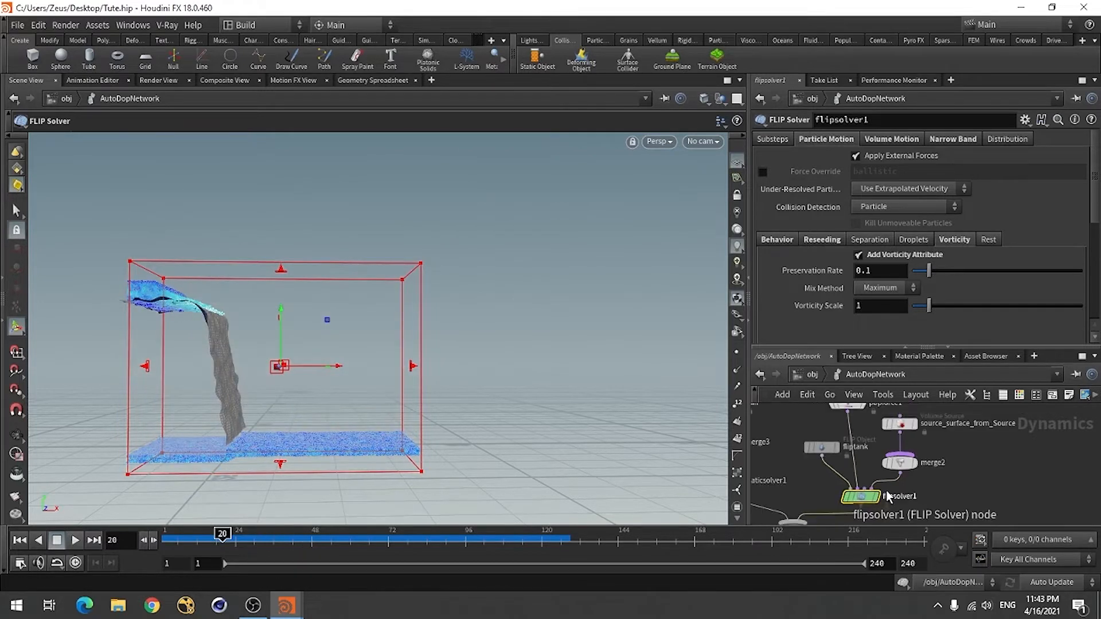
click(821, 447)
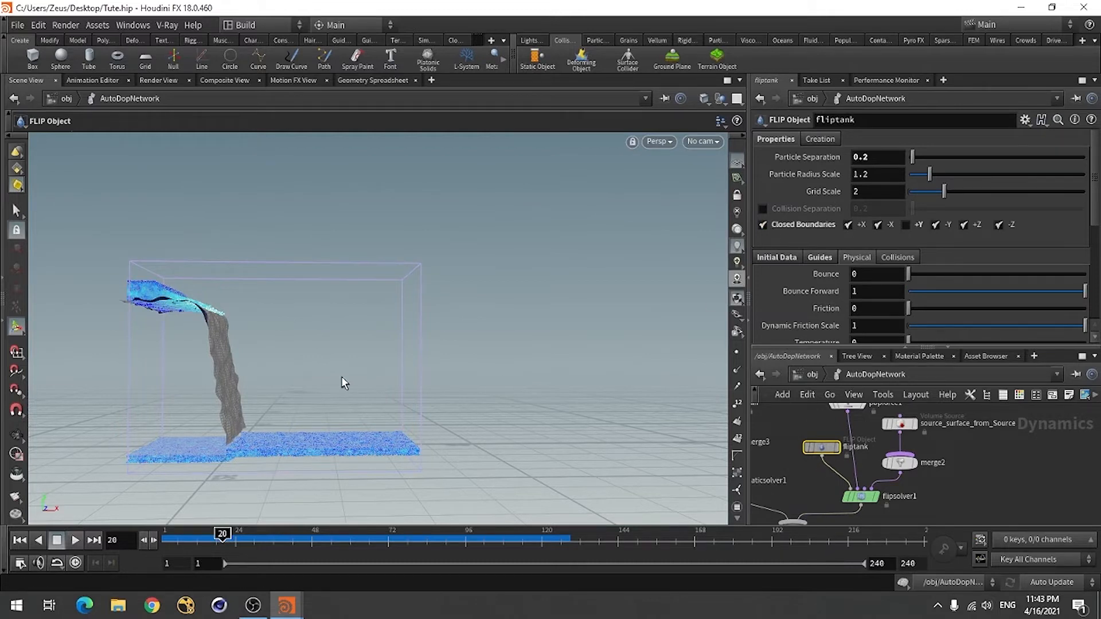
drag(363, 360, 290, 401)
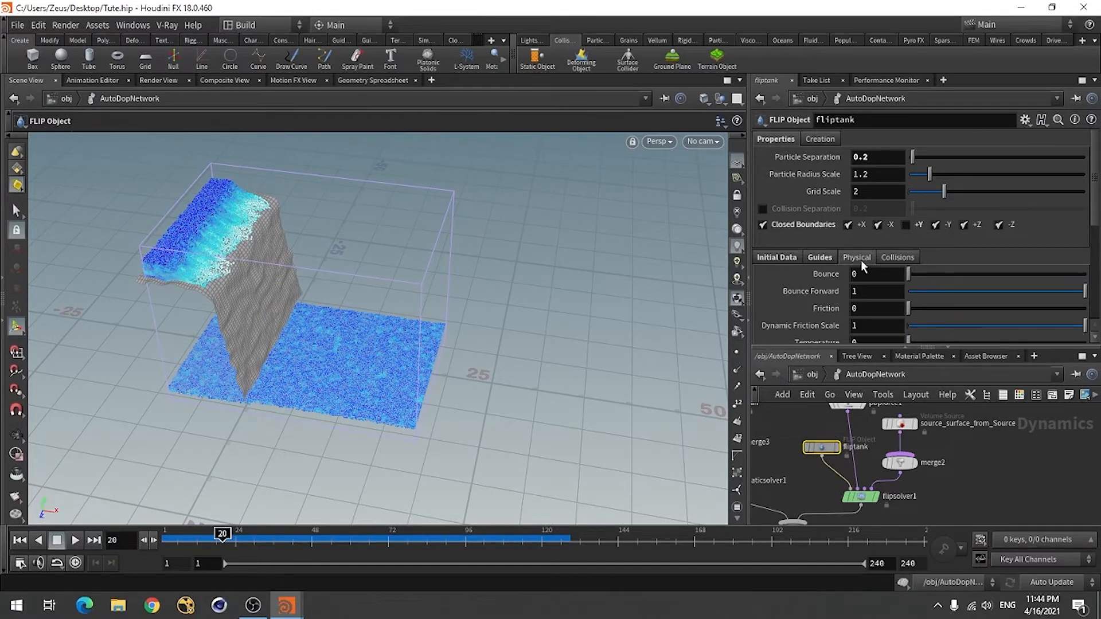
click(848, 225)
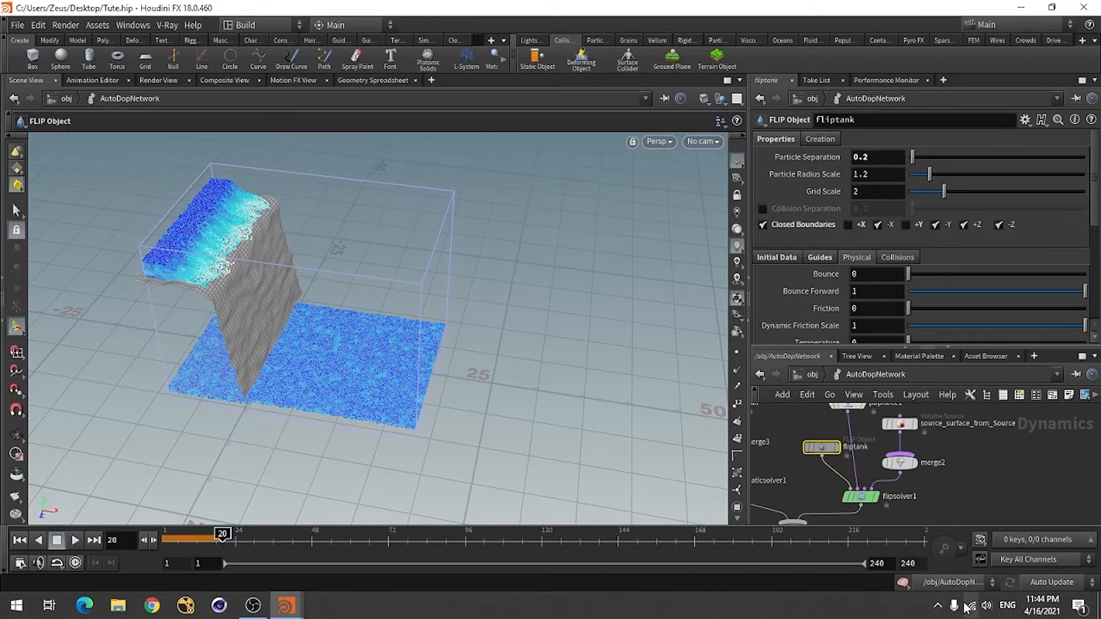
Step: Replay the simulation from frame 1 to about frame 97 and examine how the water behaves at the tank's open +X side
click(19, 539)
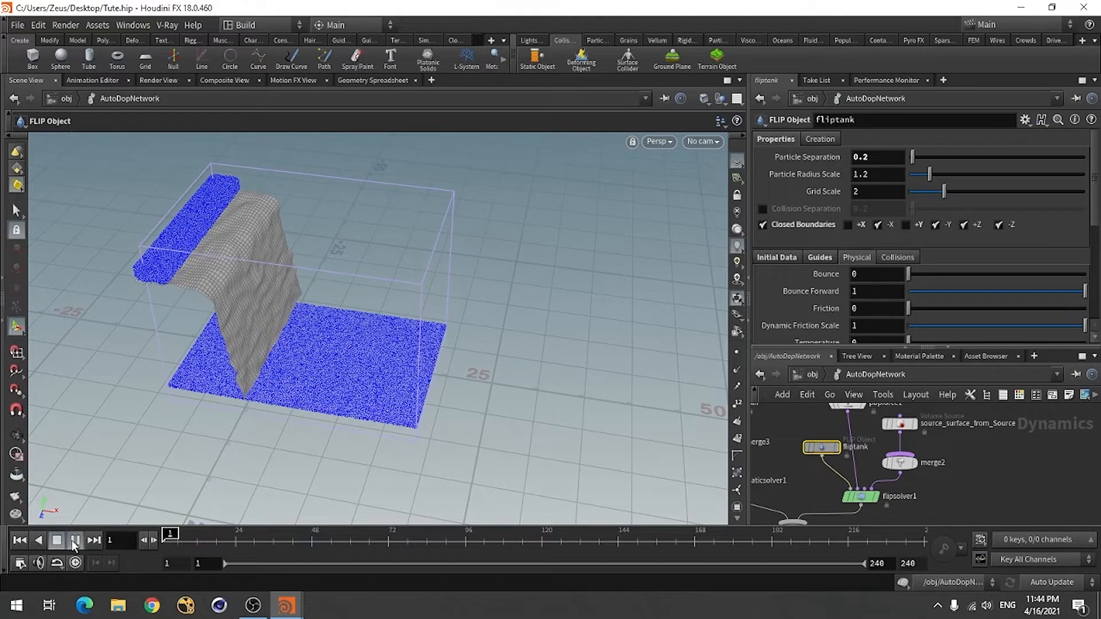
click(73, 541)
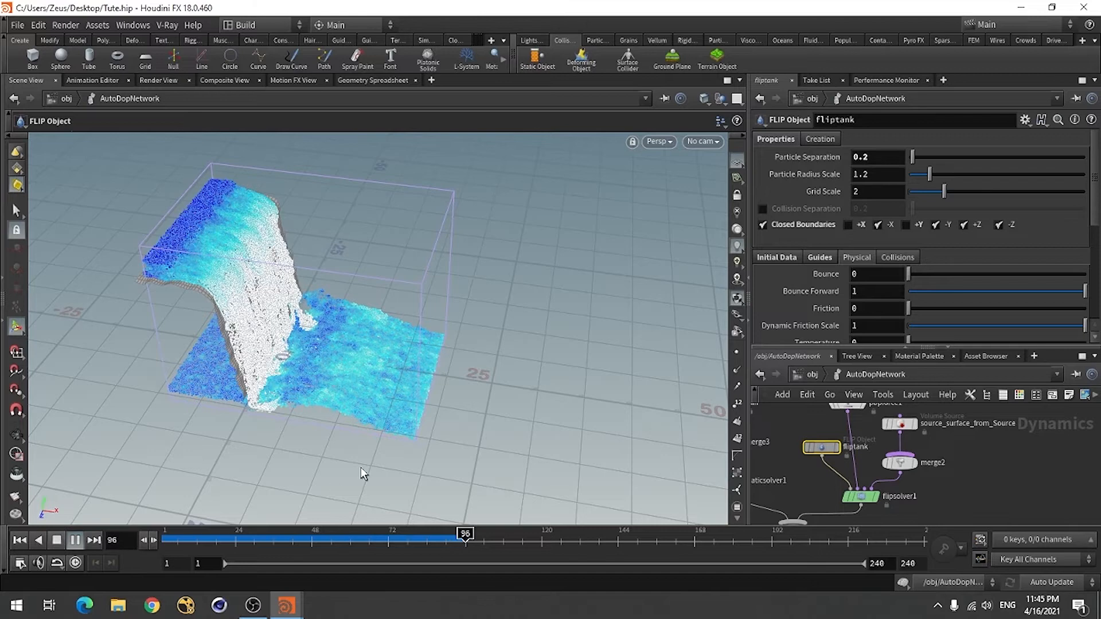
key(Escape)
drag(361, 462, 453, 438)
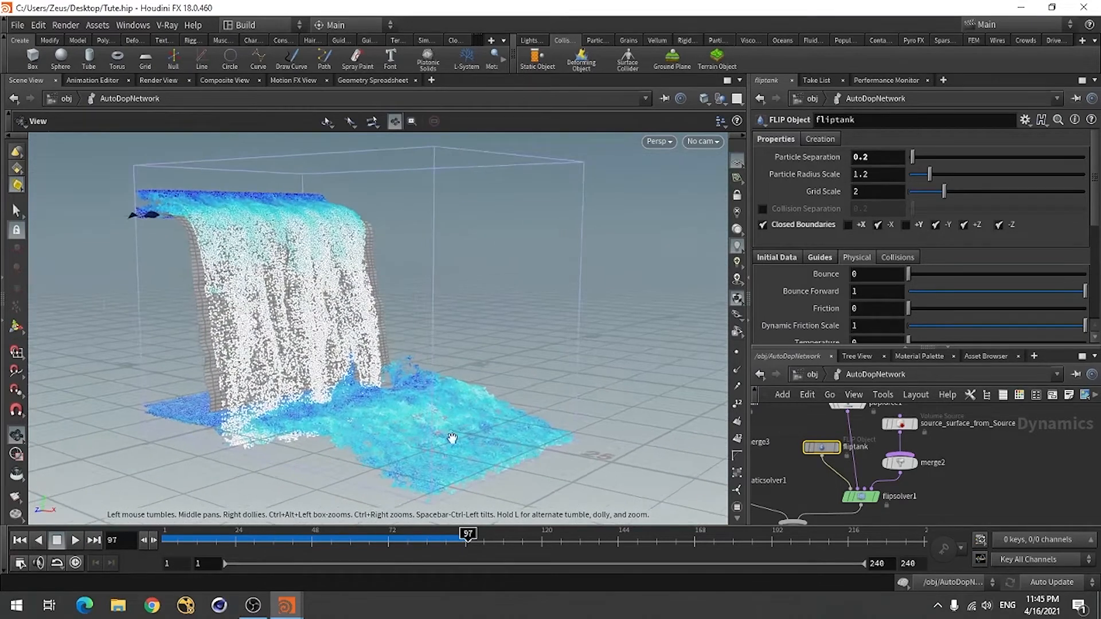
right_drag(452, 438, 347, 475)
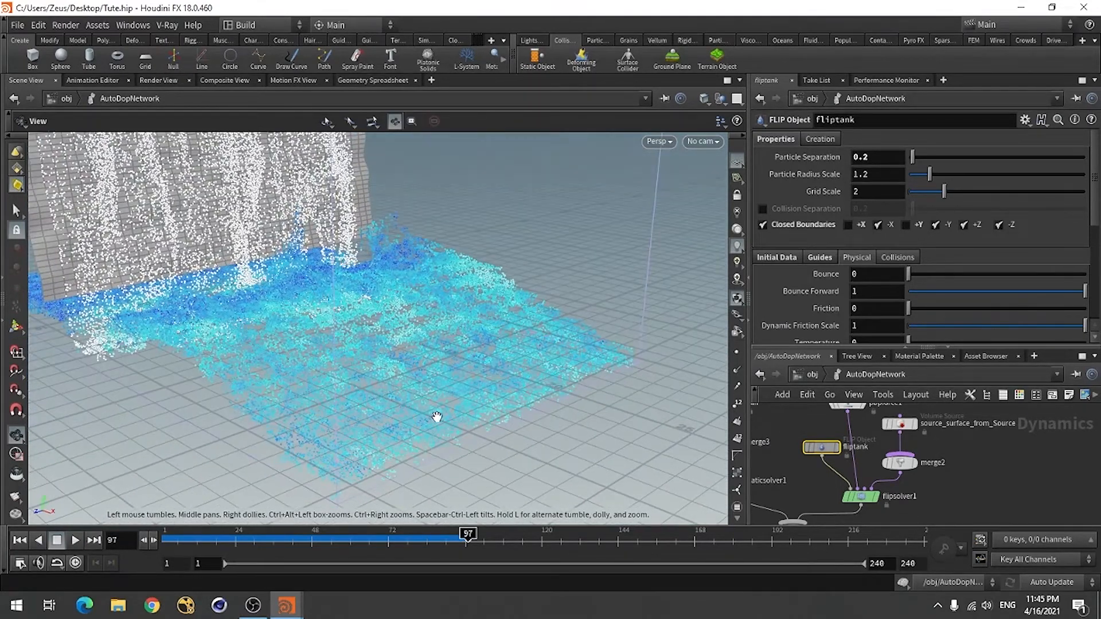
right_drag(437, 416, 396, 438)
drag(396, 437, 366, 453)
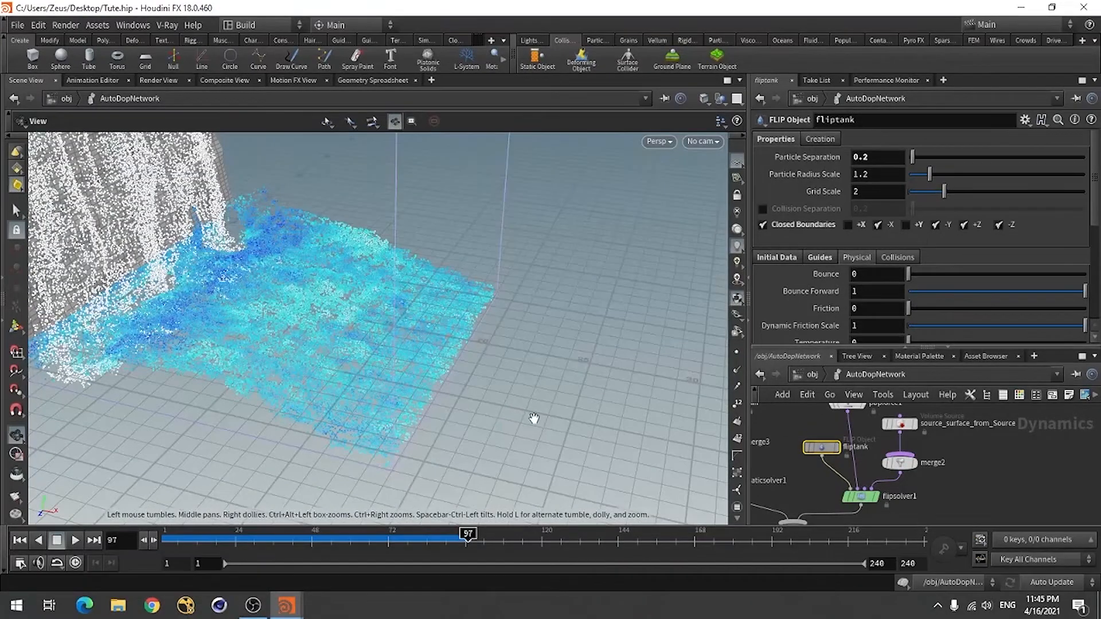
middle_drag(188, 333, 459, 396)
Step: Rewind and play the cached and new frames to frame 128, inspecting the splash area and the whole waterfall
click(19, 540)
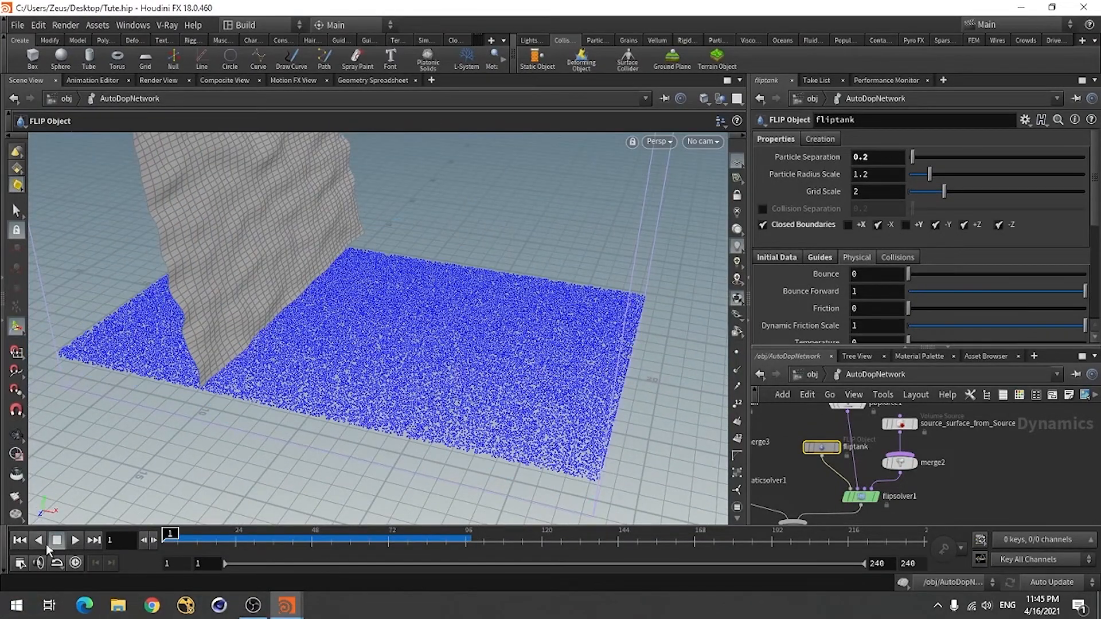
click(75, 540)
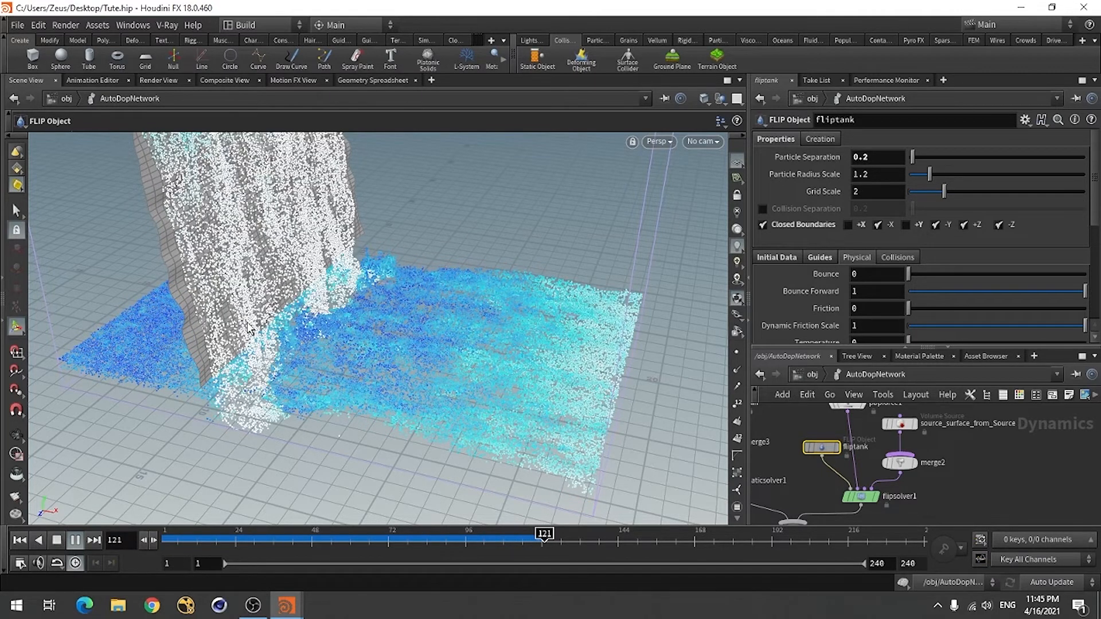
click(58, 542)
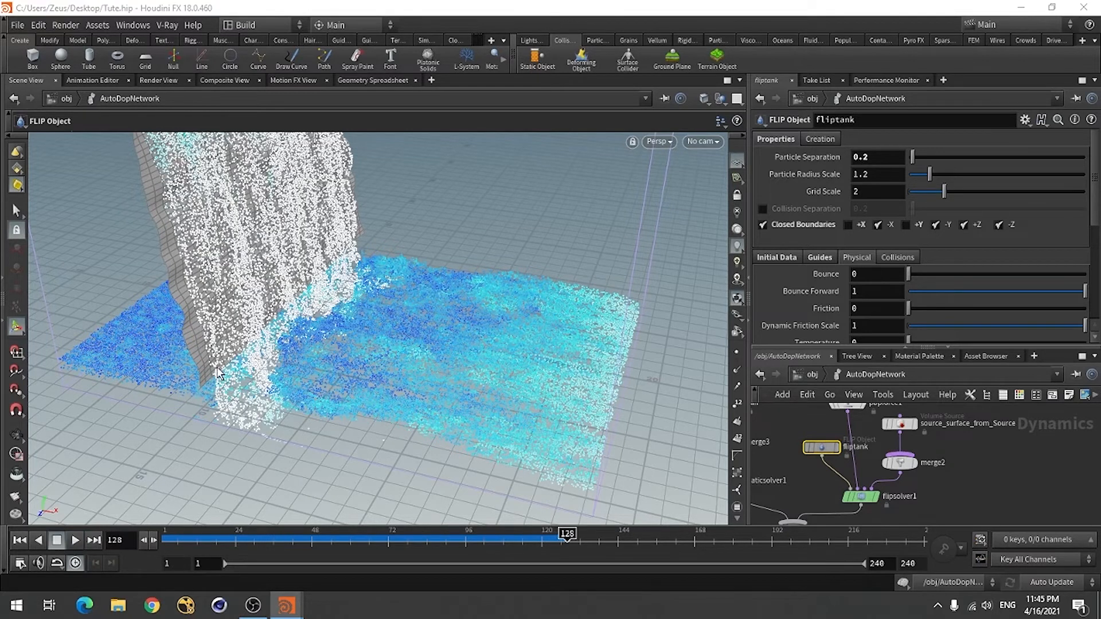
alt+drag(261, 386, 301, 316)
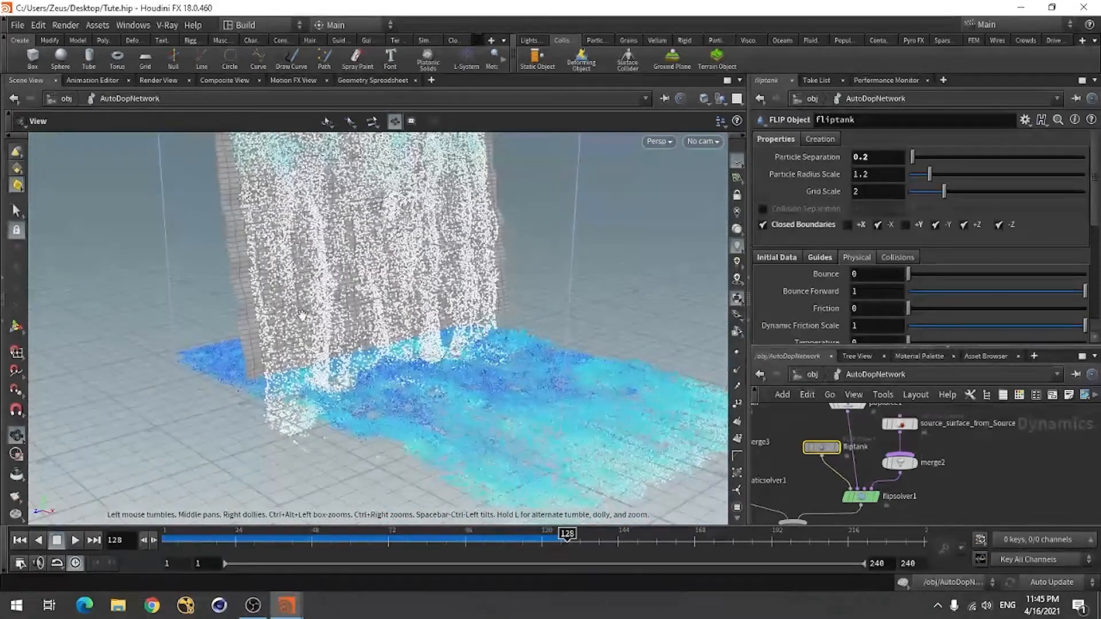
alt+right_drag(381, 306, 211, 377)
alt+drag(211, 376, 238, 376)
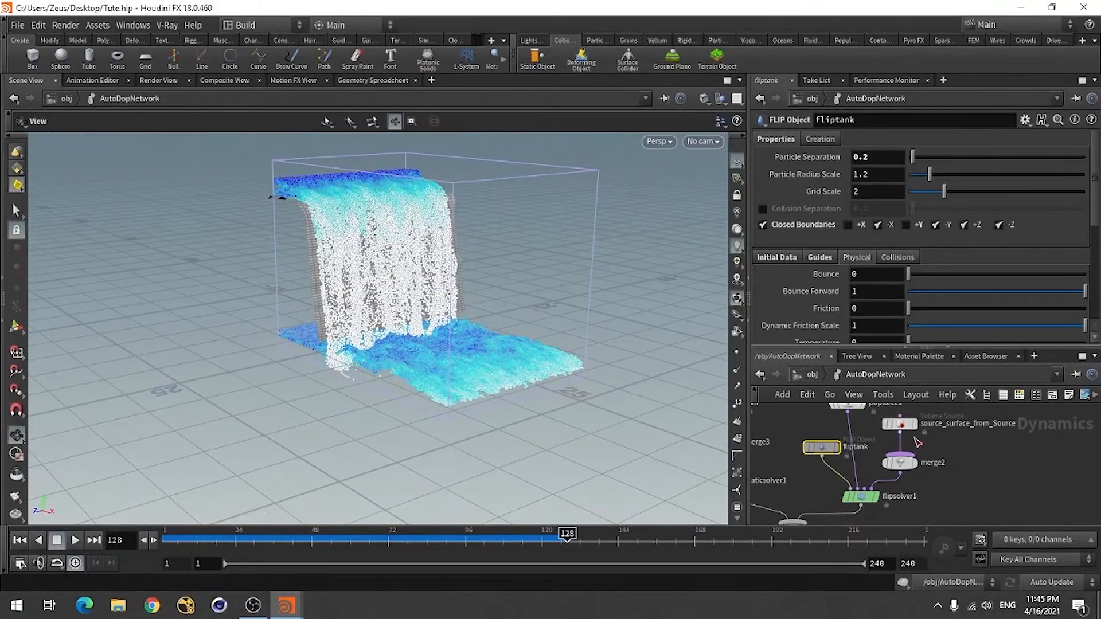
Step: Return to the object level, rewind to frame 1 and scrub the simulation to frame 75
click(813, 375)
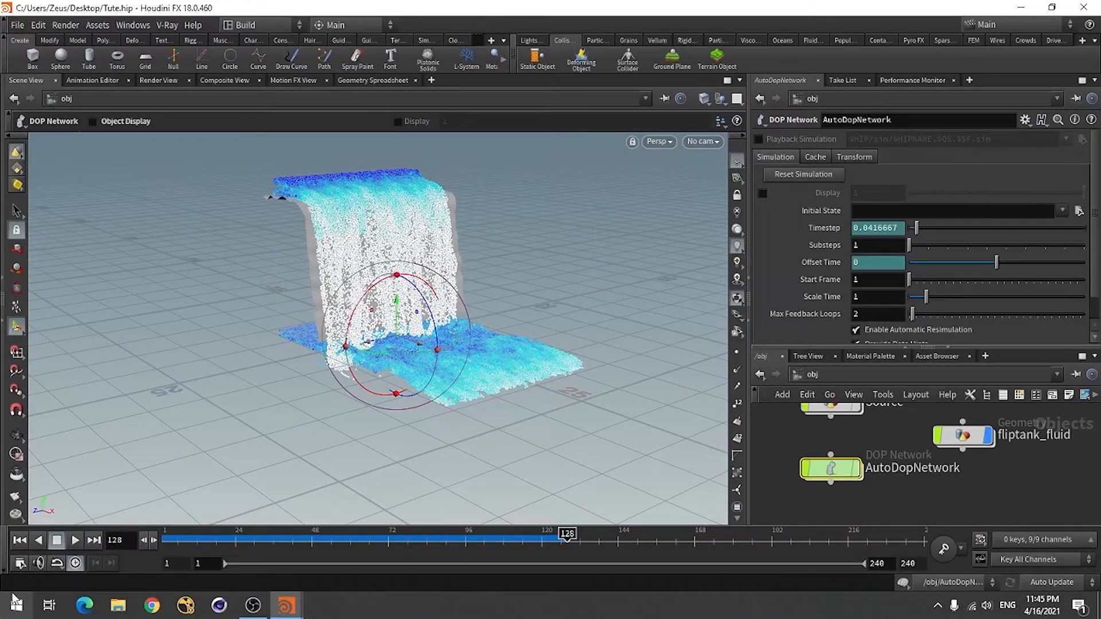
click(20, 540)
scroll(938, 452, down, 5)
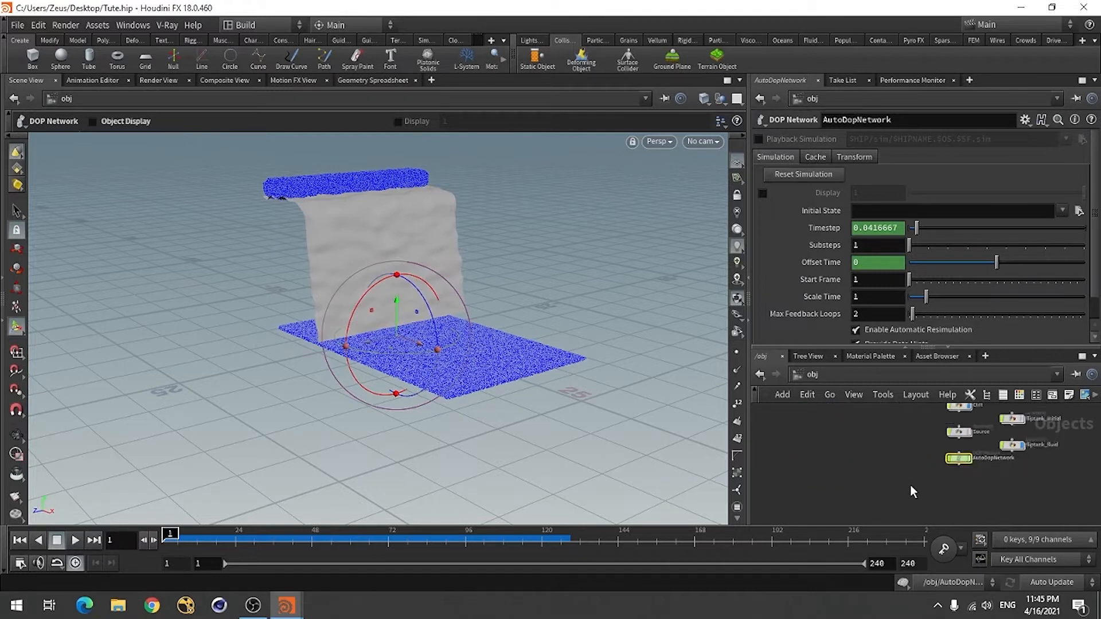
scroll(938, 451, up, 4)
scroll(929, 450, down, 6)
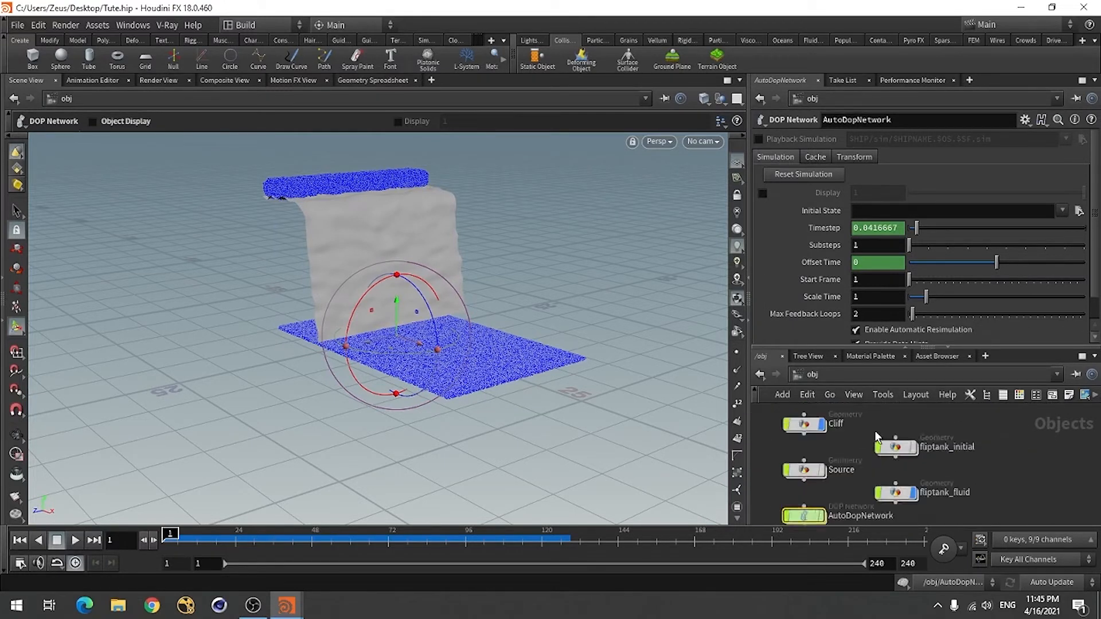
scroll(900, 494, down, 4)
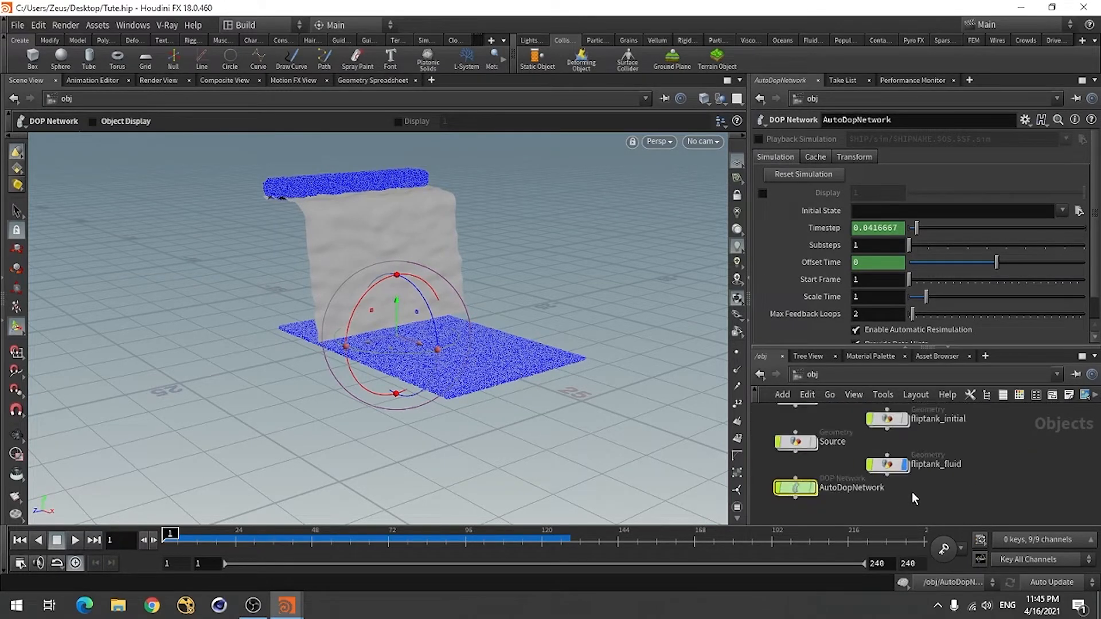
scroll(902, 501, up, 3)
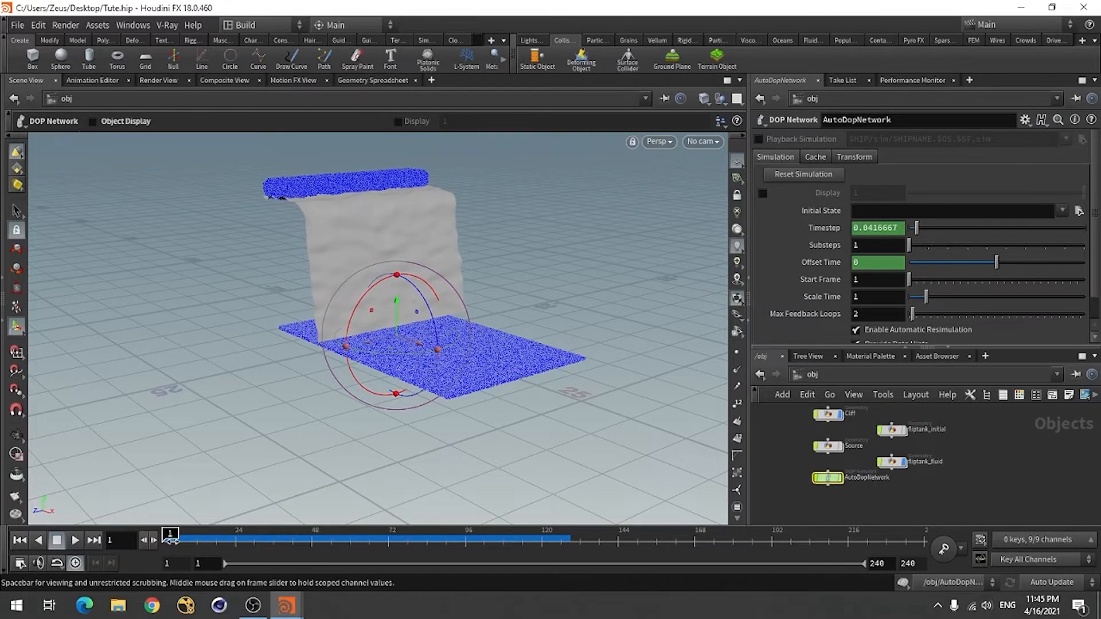
mouse_move(170, 538)
mouse_down()
mouse_move(402, 542)
mouse_move(301, 542)
mouse_move(398, 552)
mouse_up()
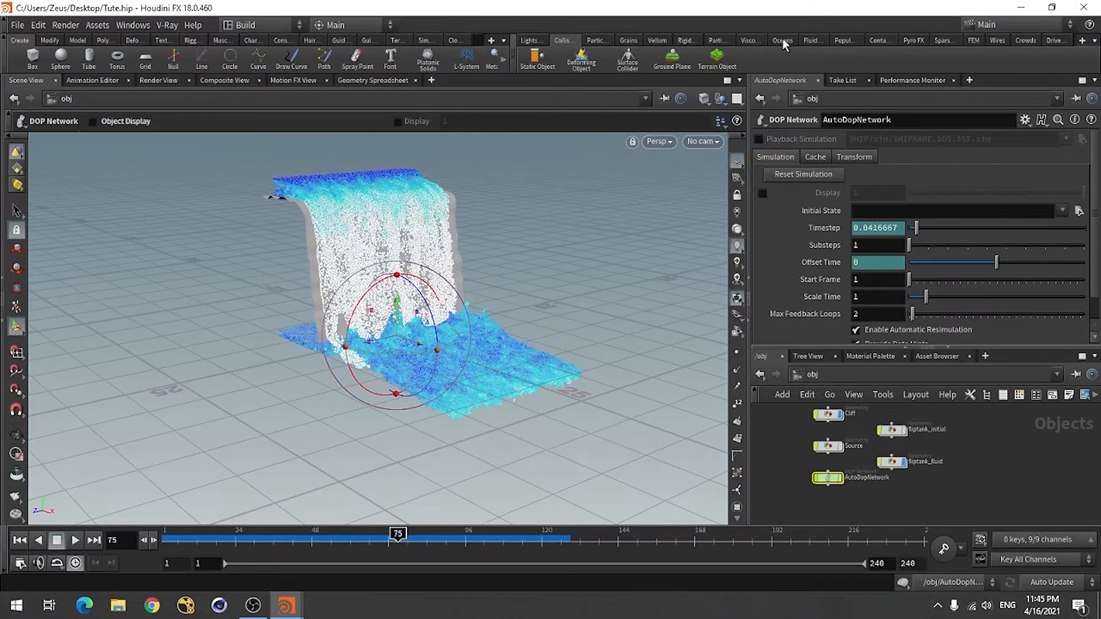
Step: Create a whitewater simulation from the fliptank fluid with the Whitewater tool and rewind to frame 1
click(715, 40)
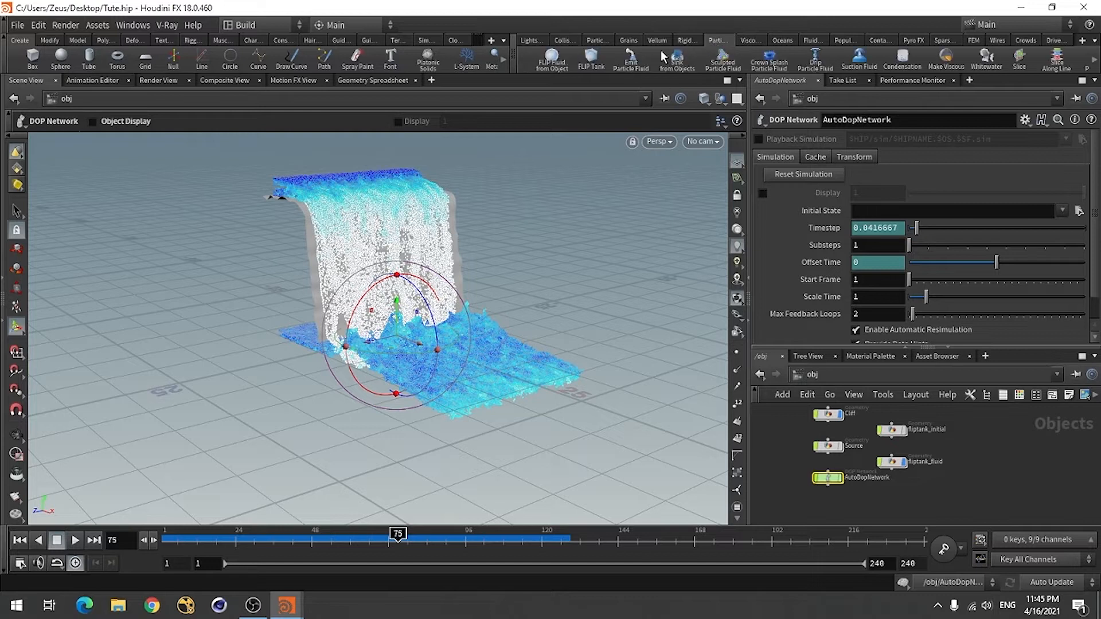
click(988, 57)
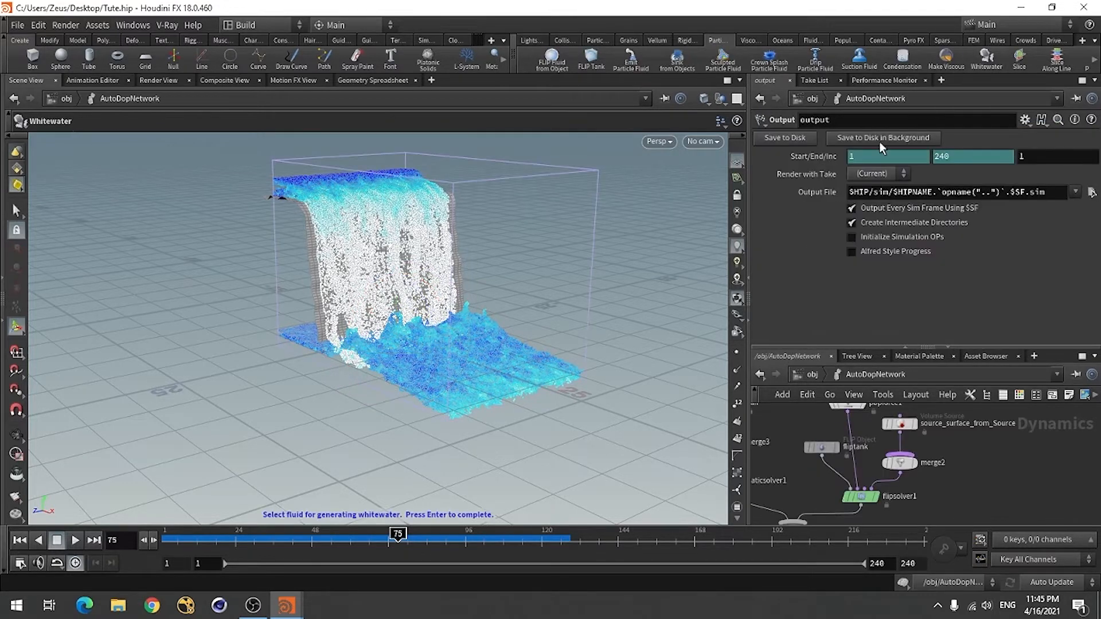
click(443, 356)
key(Return)
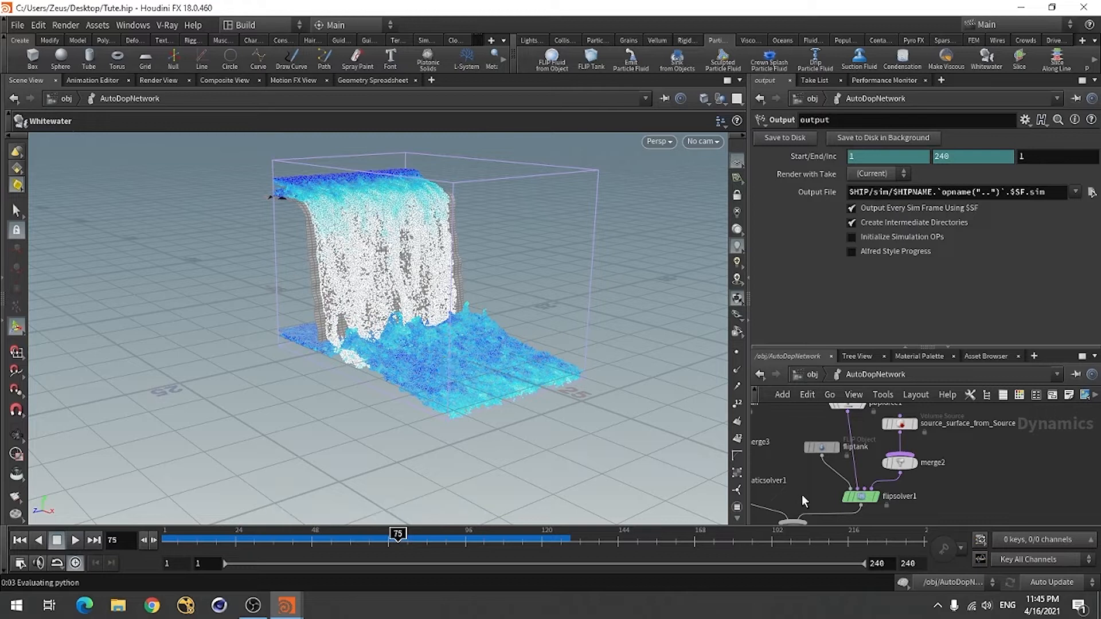
click(822, 447)
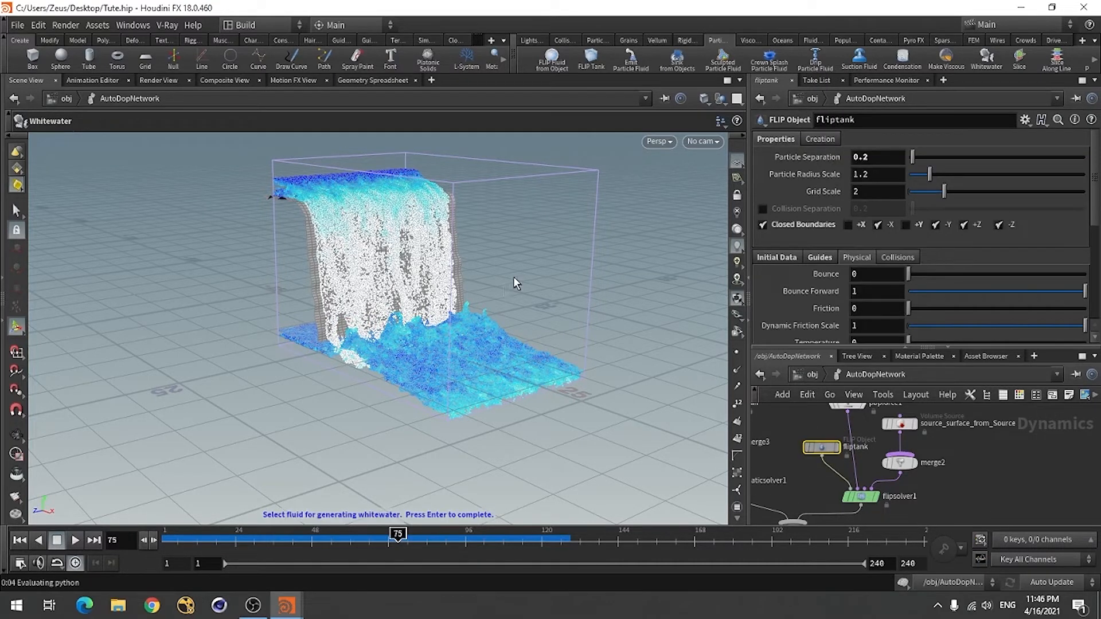
key(Return)
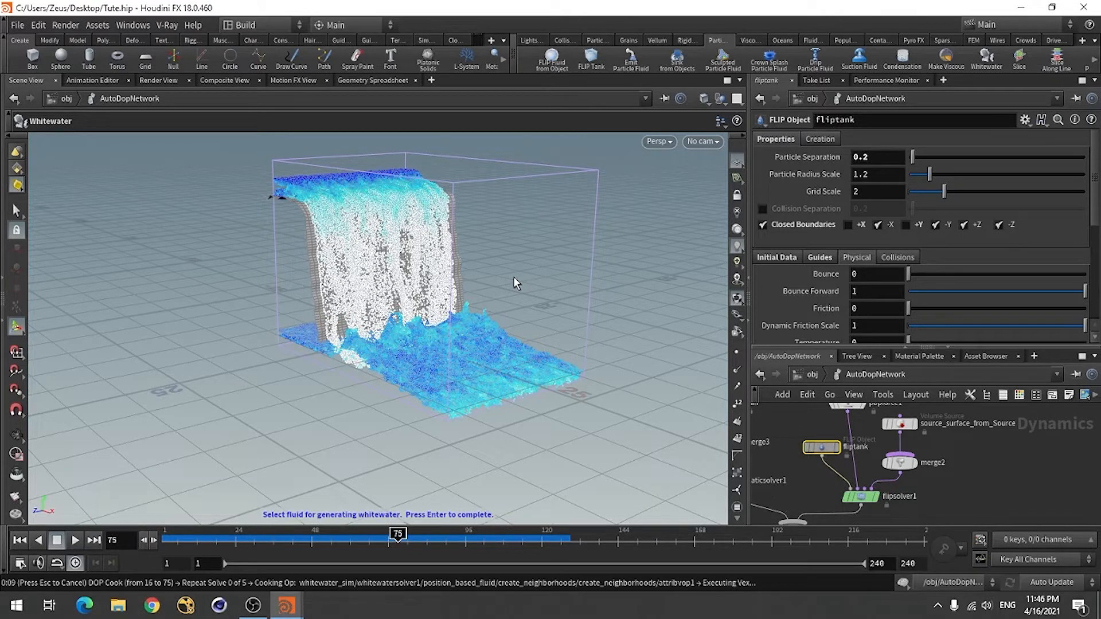
key(Return)
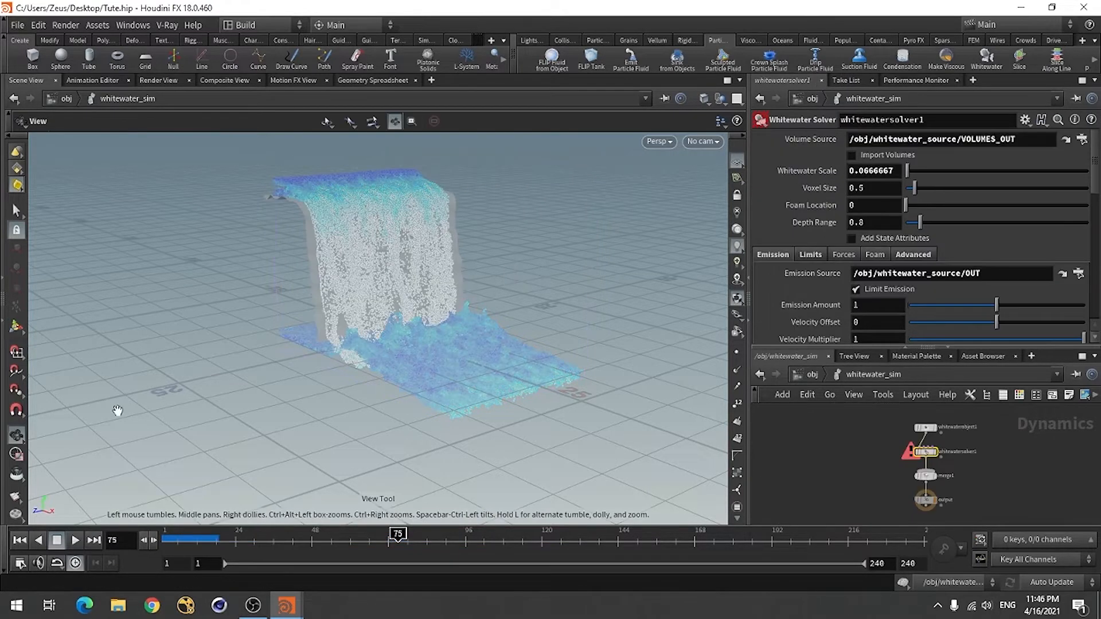
click(19, 540)
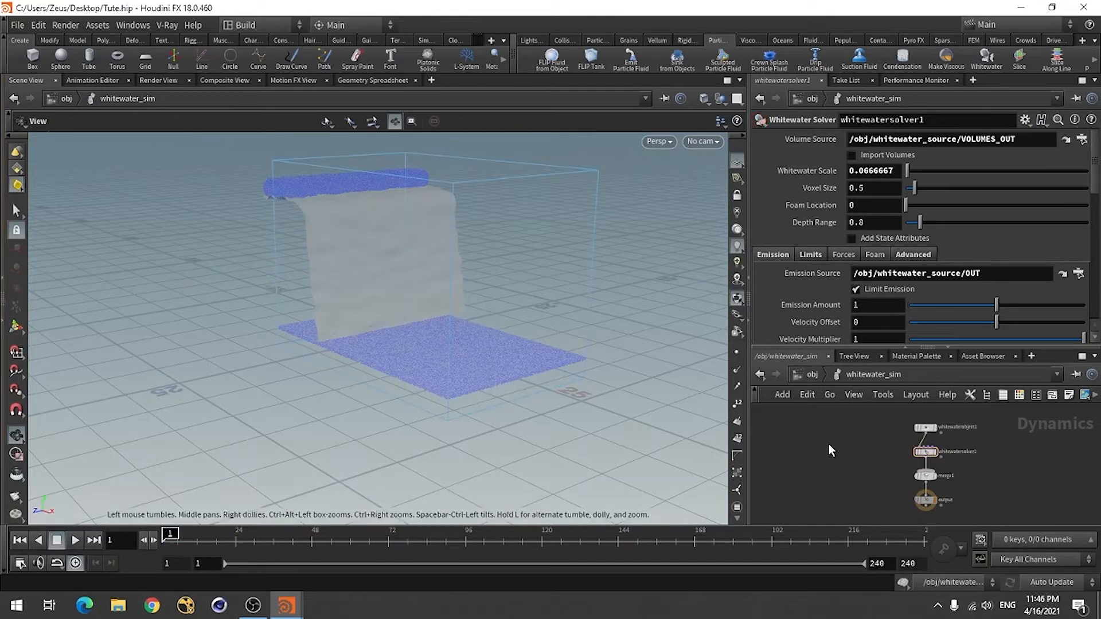
Step: Return to the object level and examine the node network inside the Cliff object
click(807, 374)
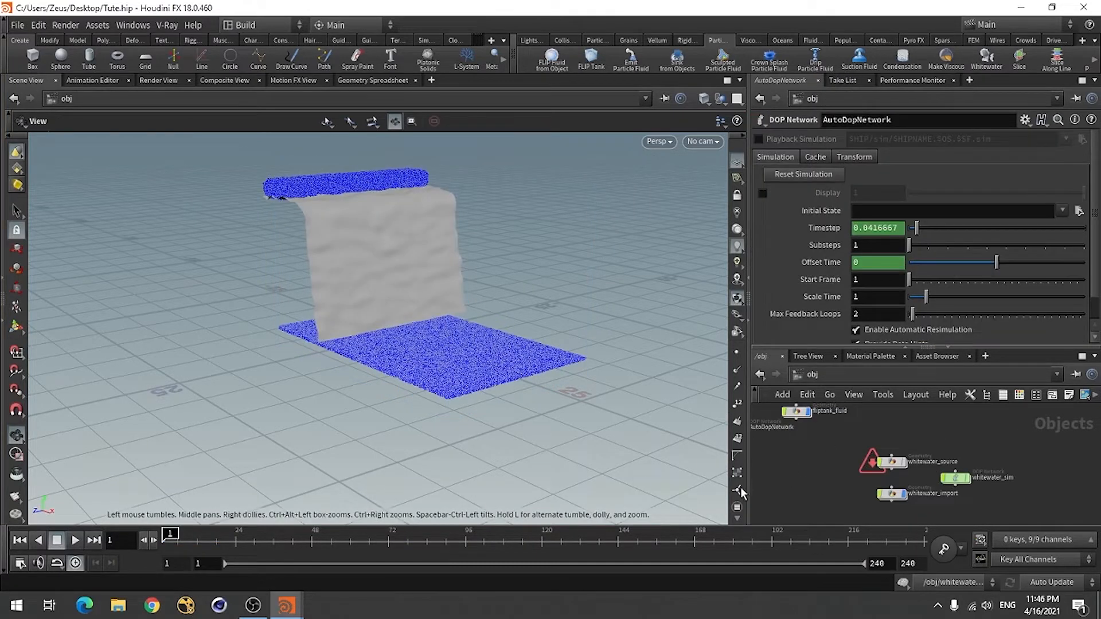
scroll(847, 485, down, 3)
scroll(782, 429, up, 3)
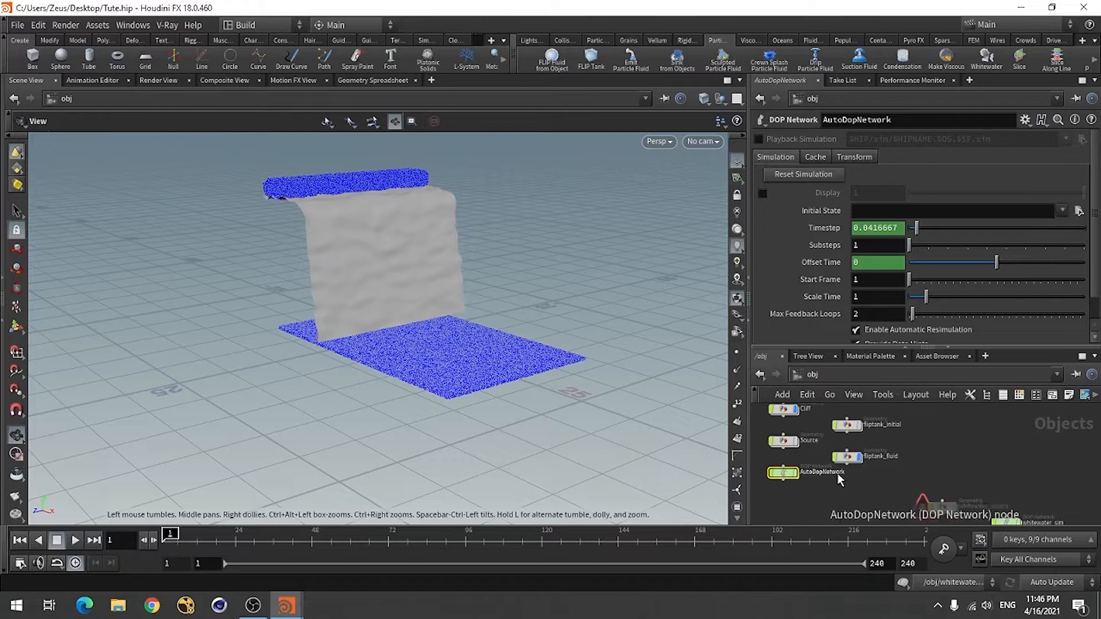
scroll(930, 506, down, 2)
scroll(812, 413, up, 3)
double_click(807, 429)
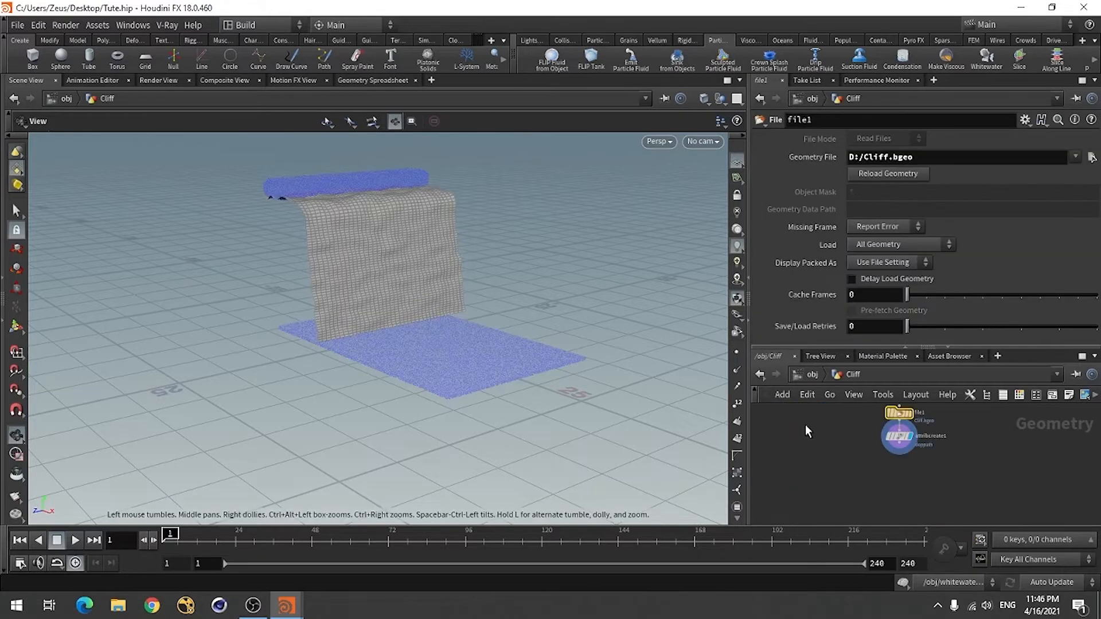
scroll(944, 494, down, 2)
scroll(945, 513, up, 2)
scroll(943, 512, up, 6)
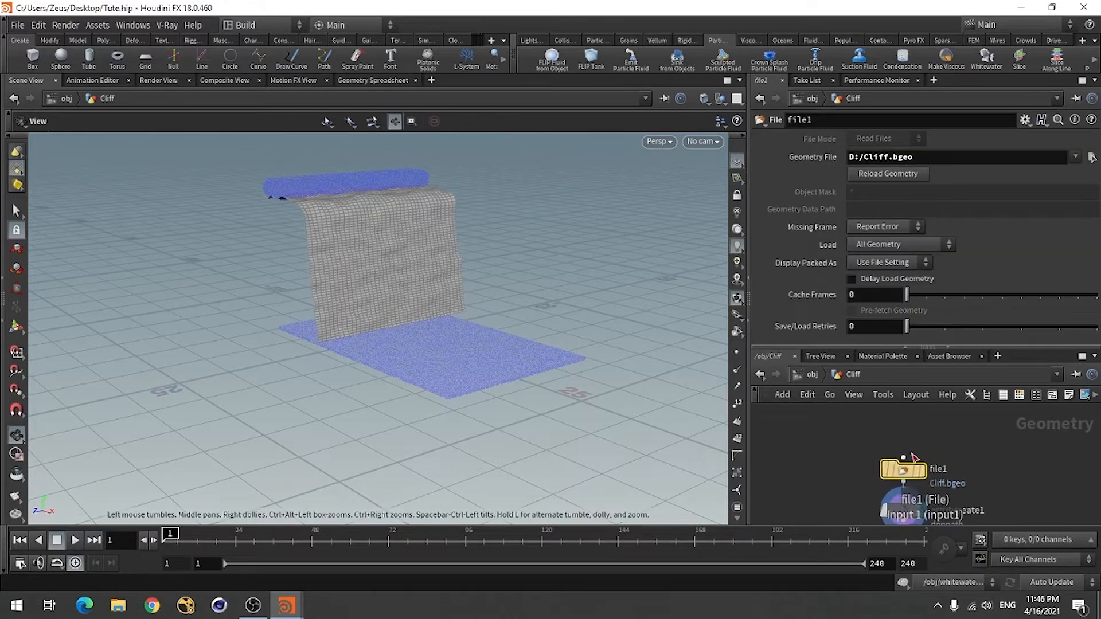
scroll(908, 464, down, 5)
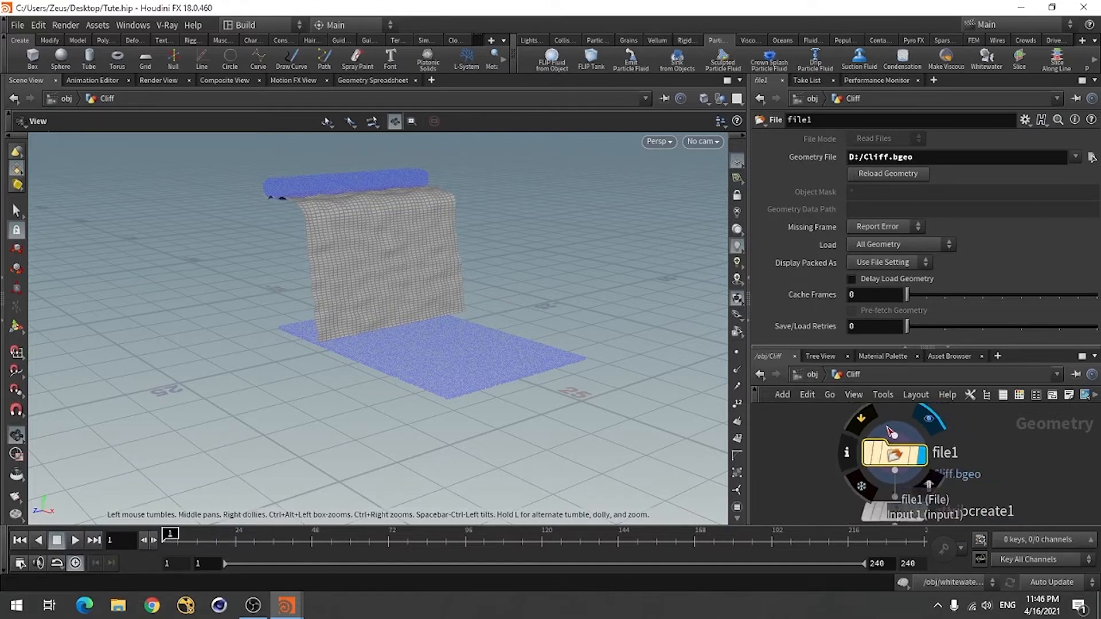
click(813, 375)
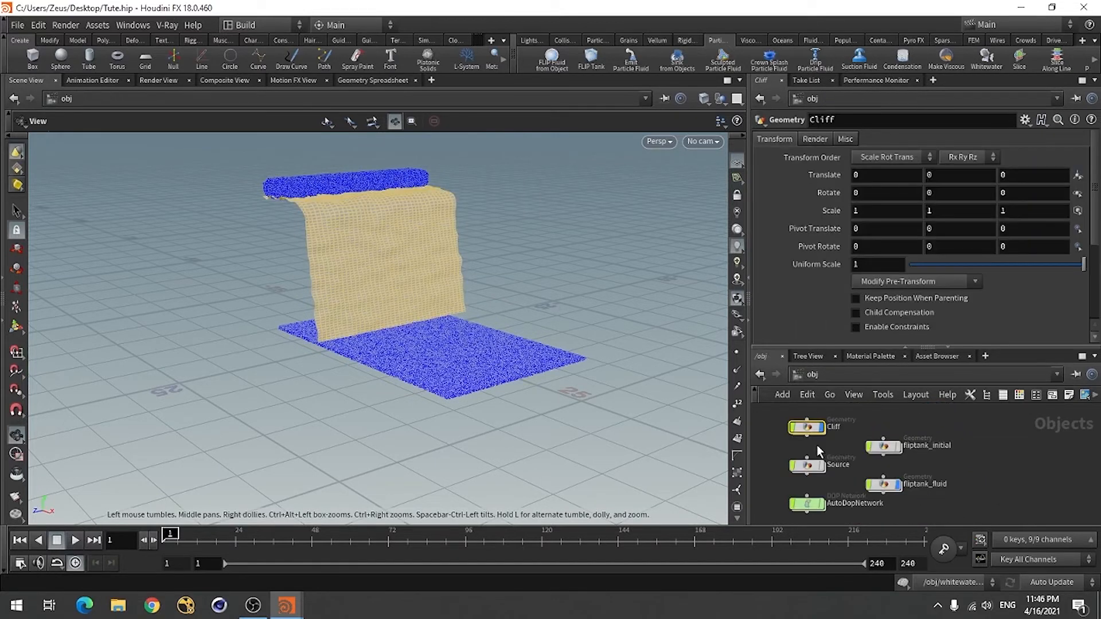
scroll(917, 504, up, 5)
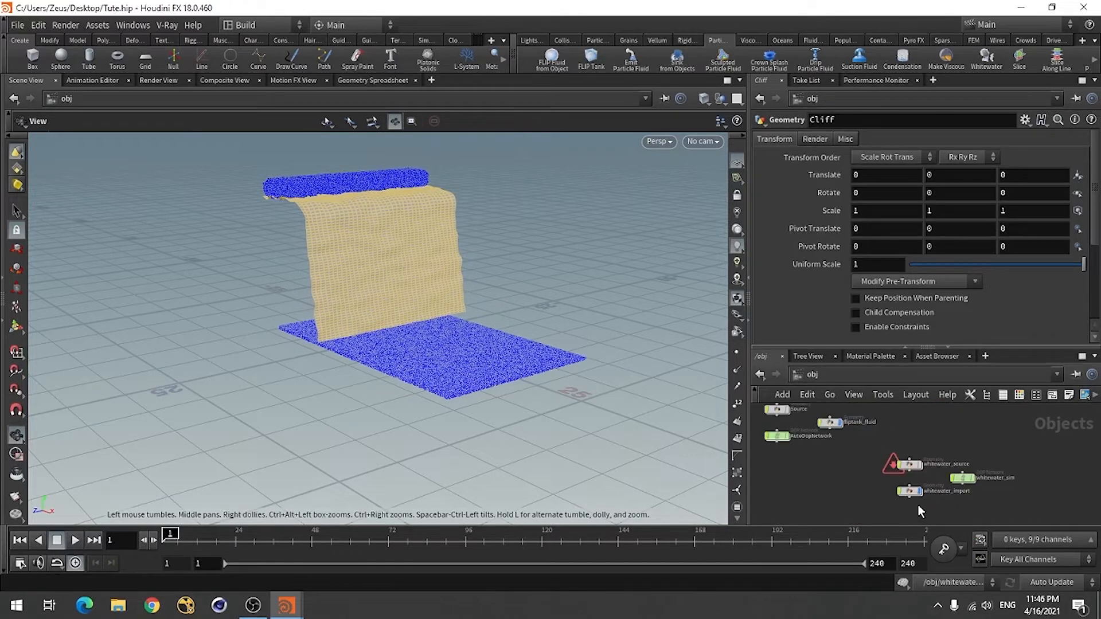
Step: Add the cliff as a Terrain Object collider to the whitewater_sim network and tidy that network's node layout
double_click(1008, 475)
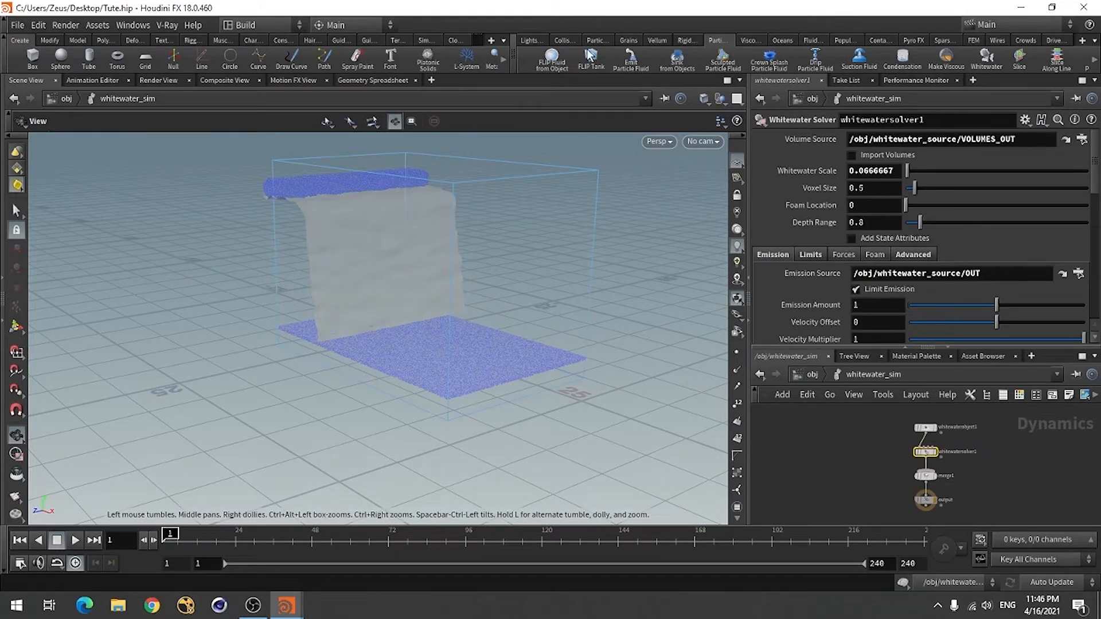
click(562, 40)
click(715, 57)
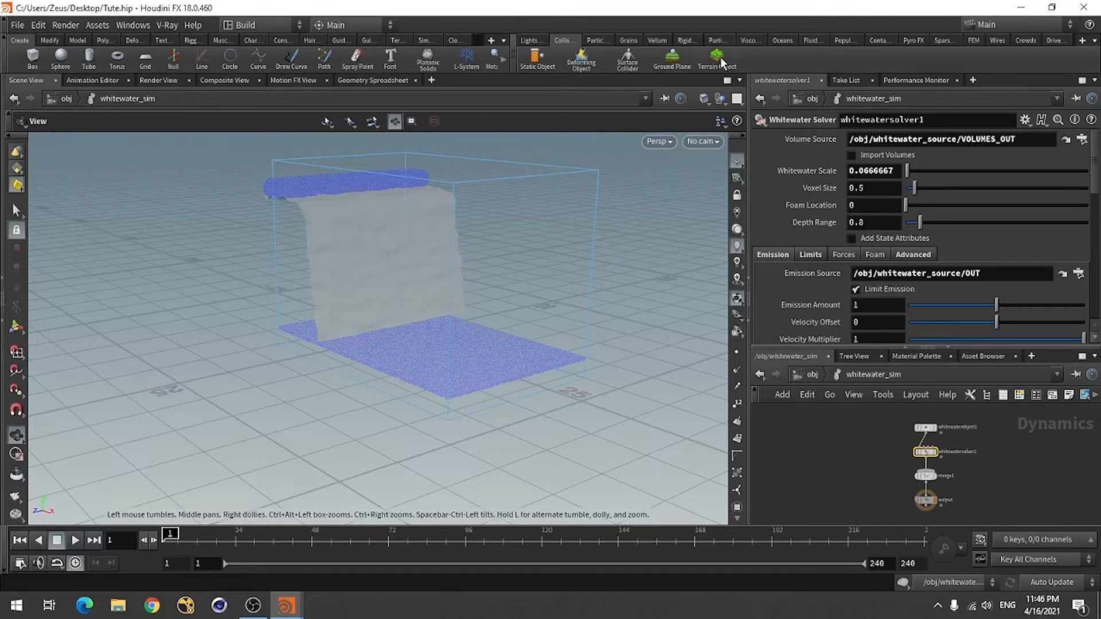
click(372, 249)
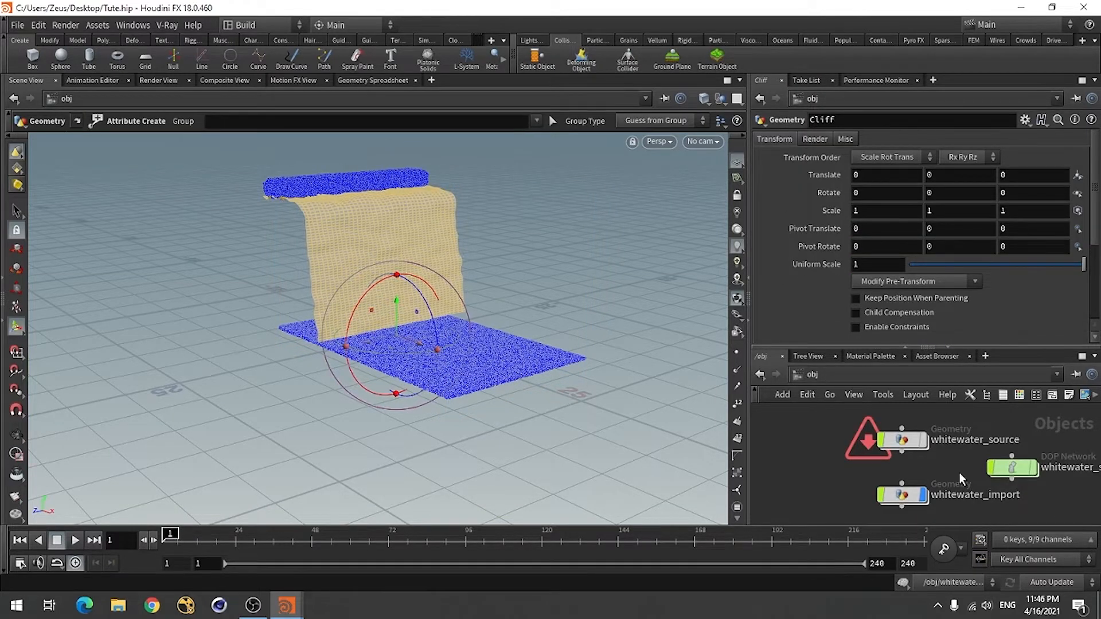
double_click(1020, 467)
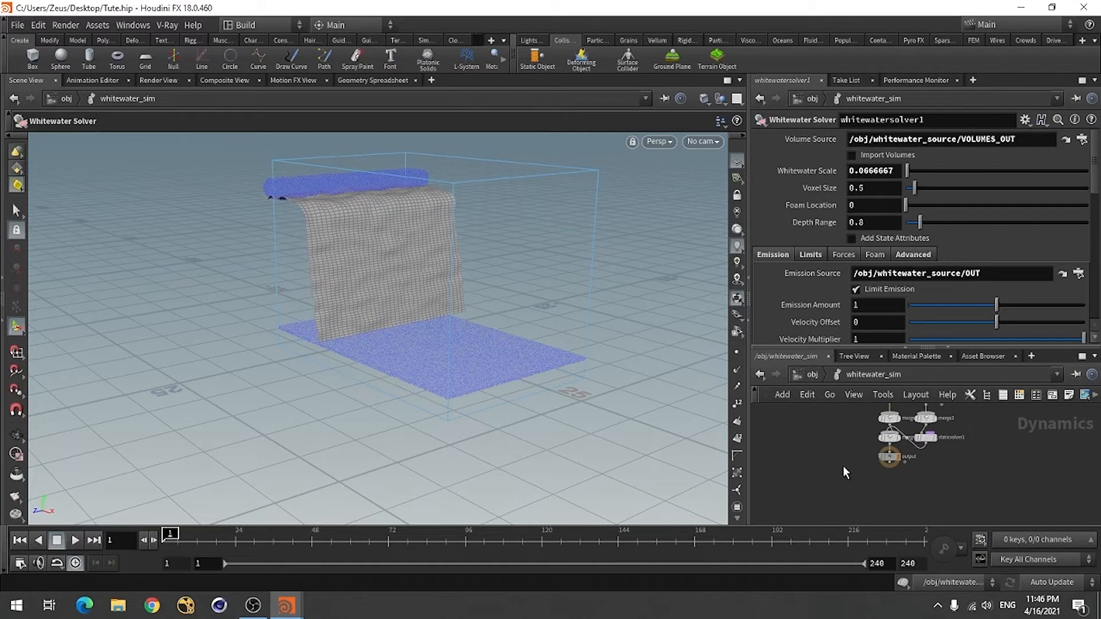
key(l)
scroll(855, 439, up, 5)
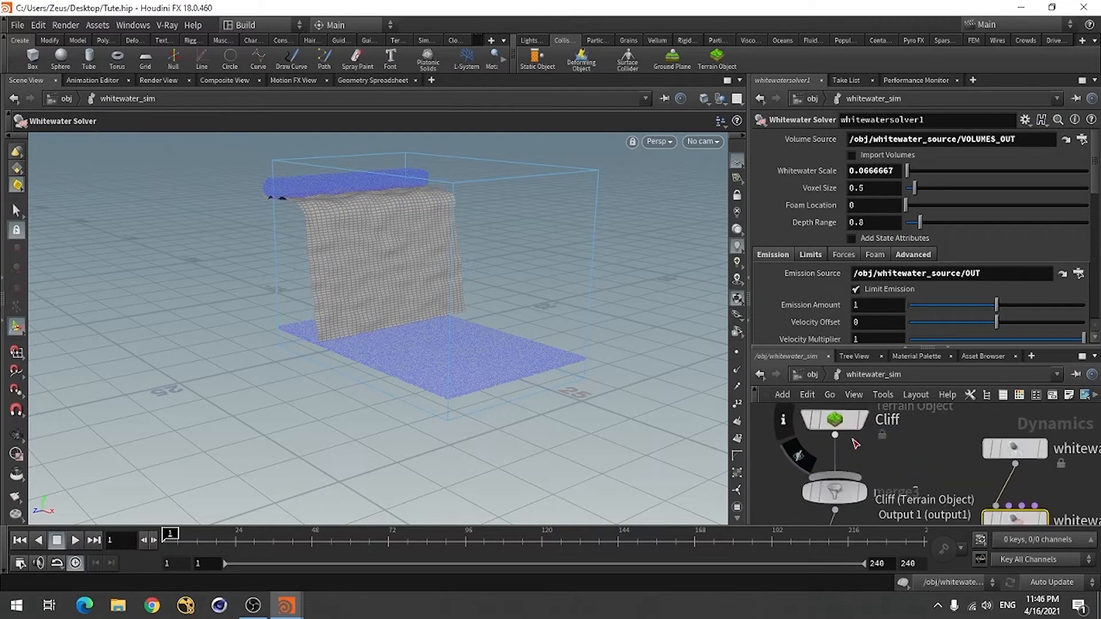
Step: Set the Cliff terrain object's collision uniform divisions to 100 and keep its Bullet geometry representation as Concave
click(838, 424)
click(811, 187)
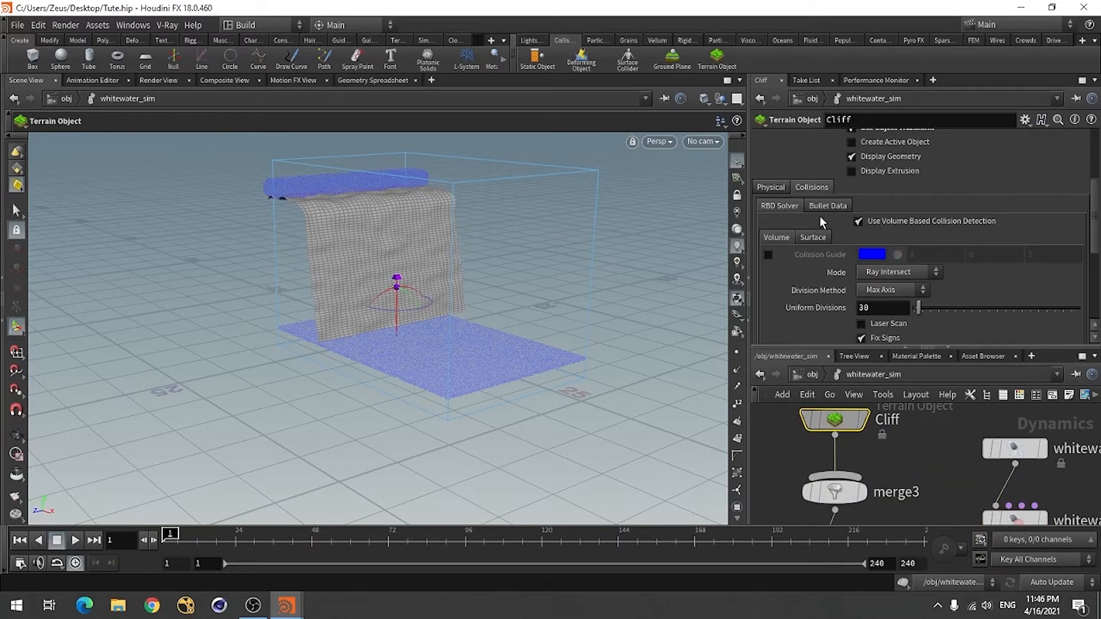
double_click(892, 309)
text(100)
key(Return)
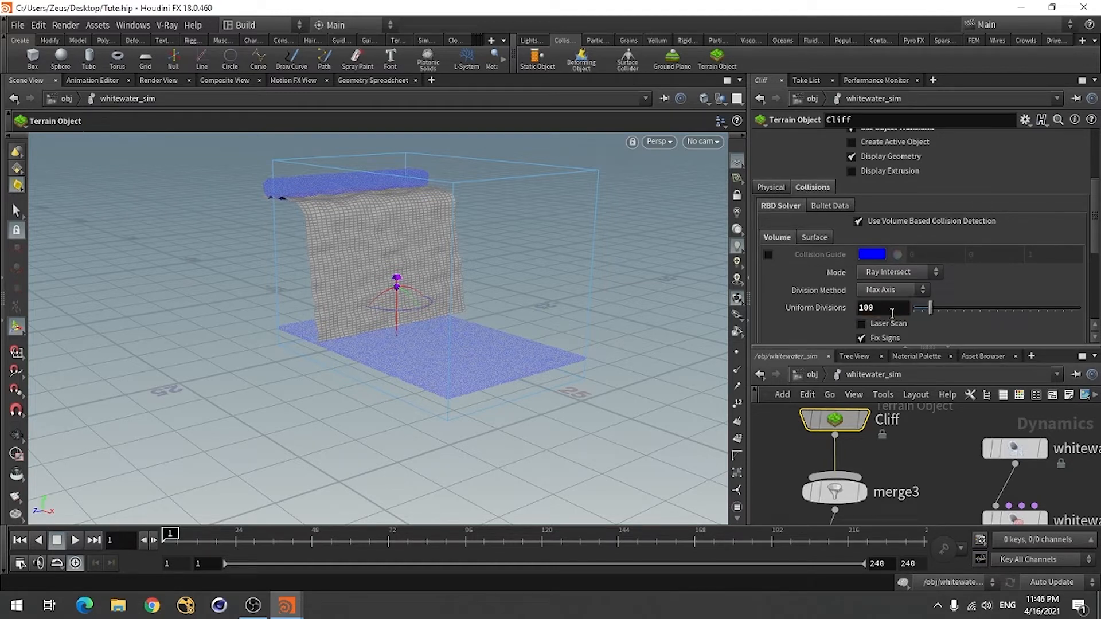
click(821, 206)
click(886, 288)
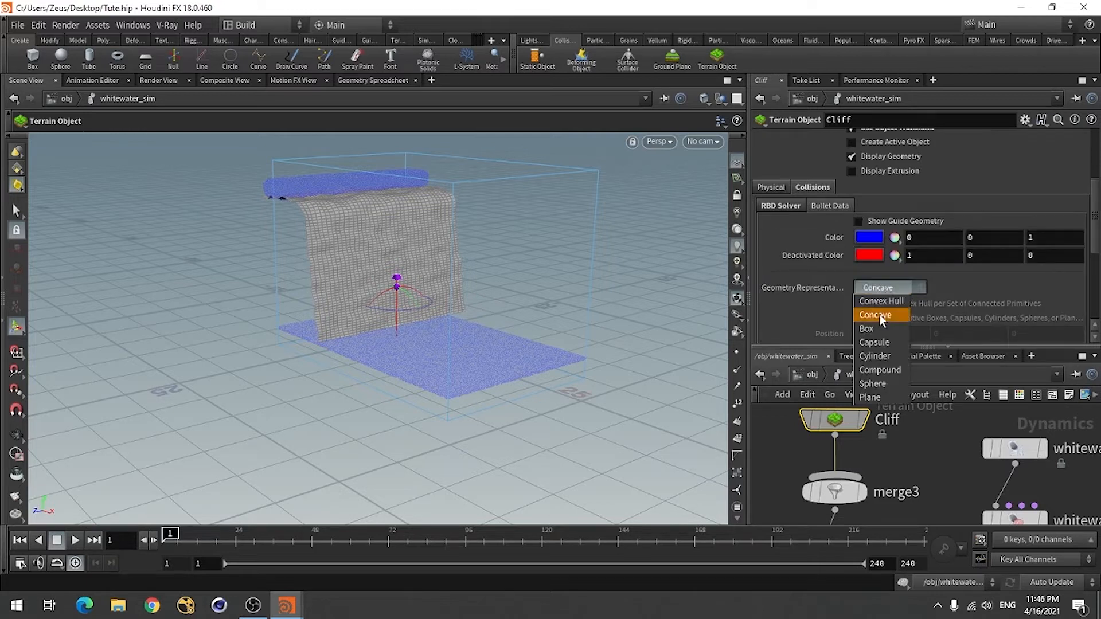
click(880, 314)
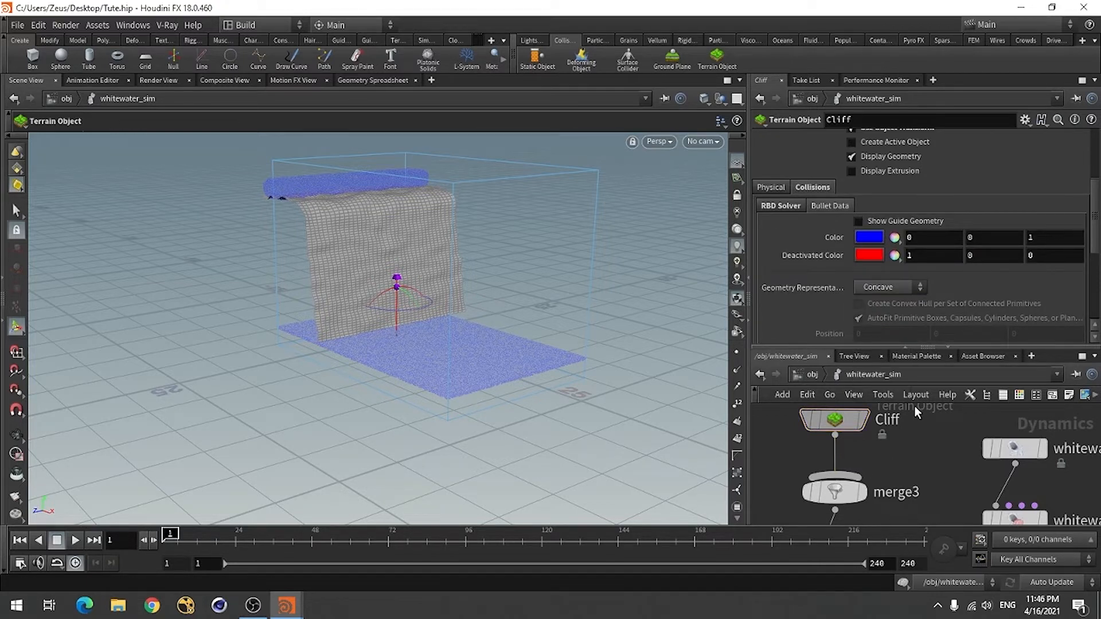
Step: Set the whitewater scale of whitewatersolver1 to 0.05
scroll(912, 407, down, 1)
middle_drag(1018, 473, 951, 463)
scroll(959, 436, up, 1)
scroll(952, 495, up, 1)
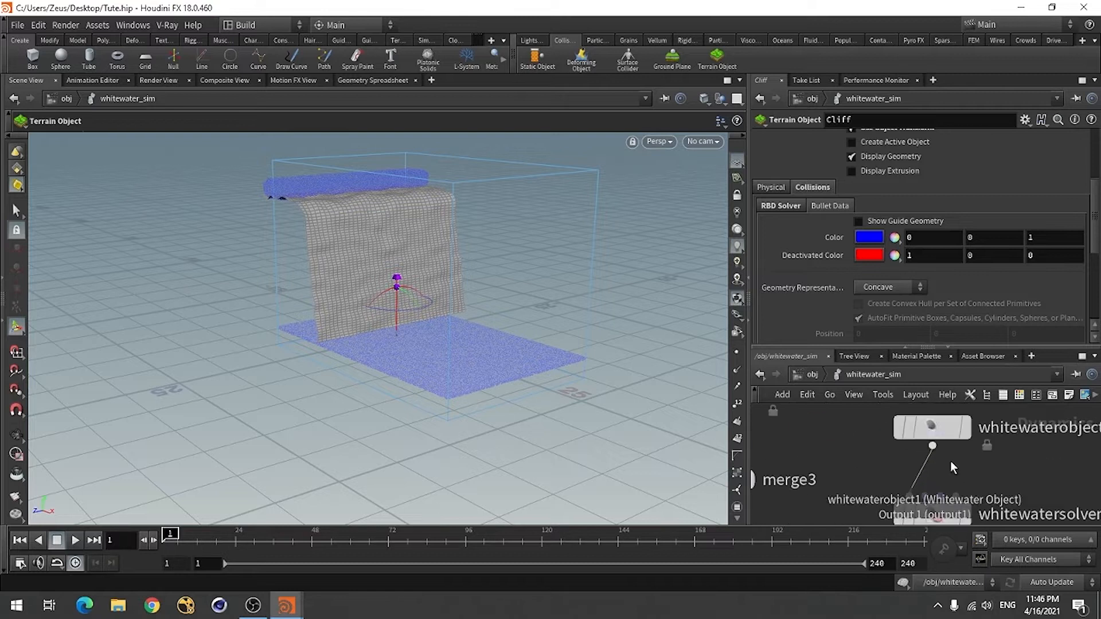
click(938, 430)
click(947, 516)
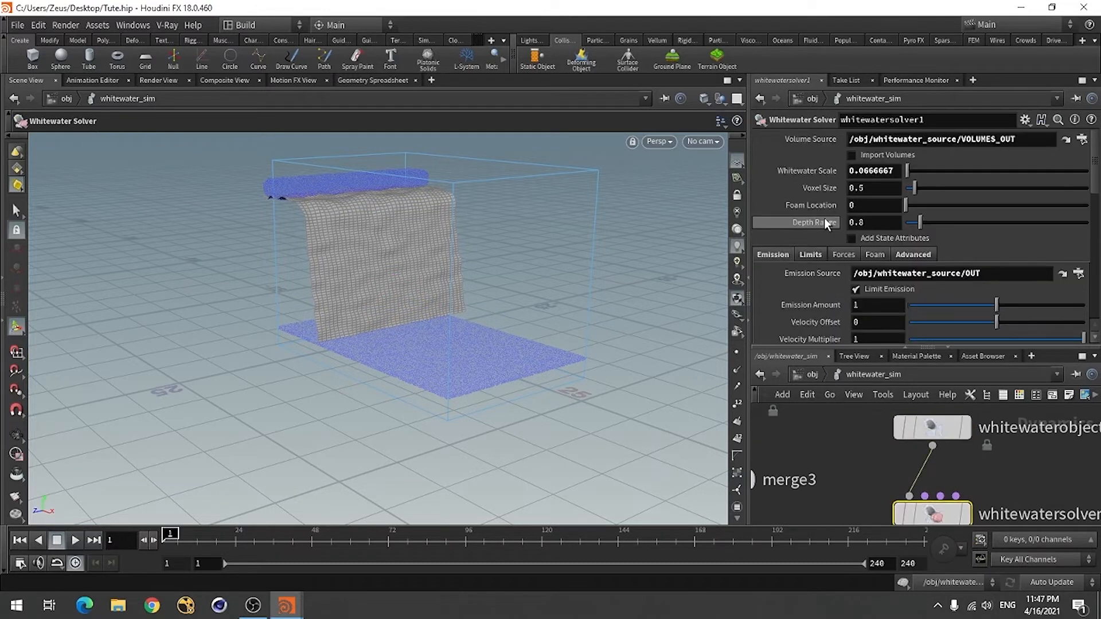
drag(863, 170, 918, 178)
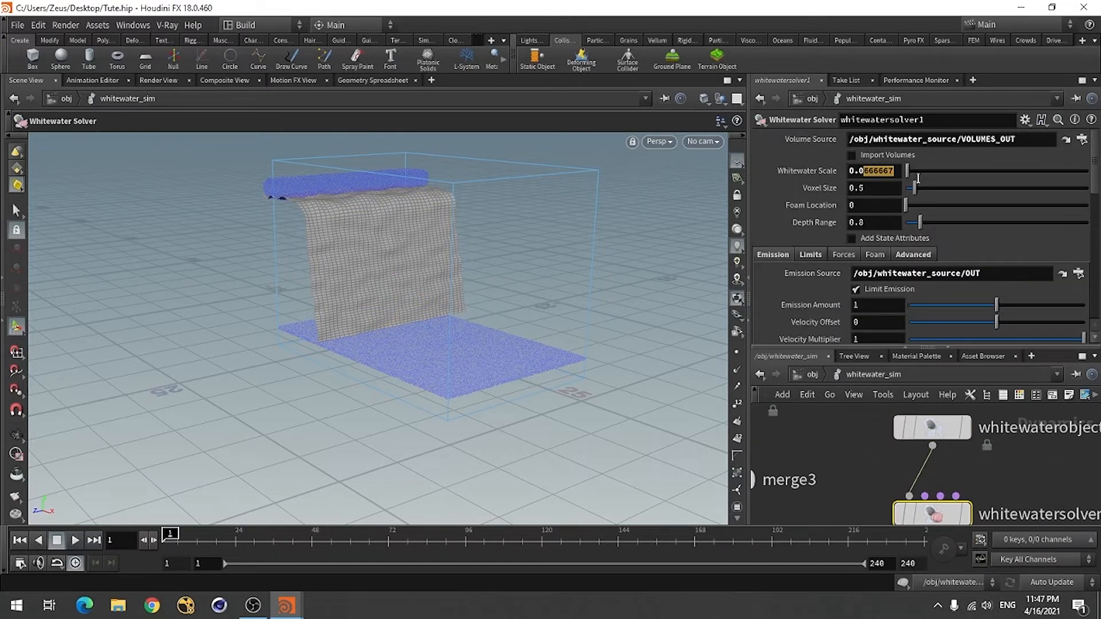
text(5)
key(Return)
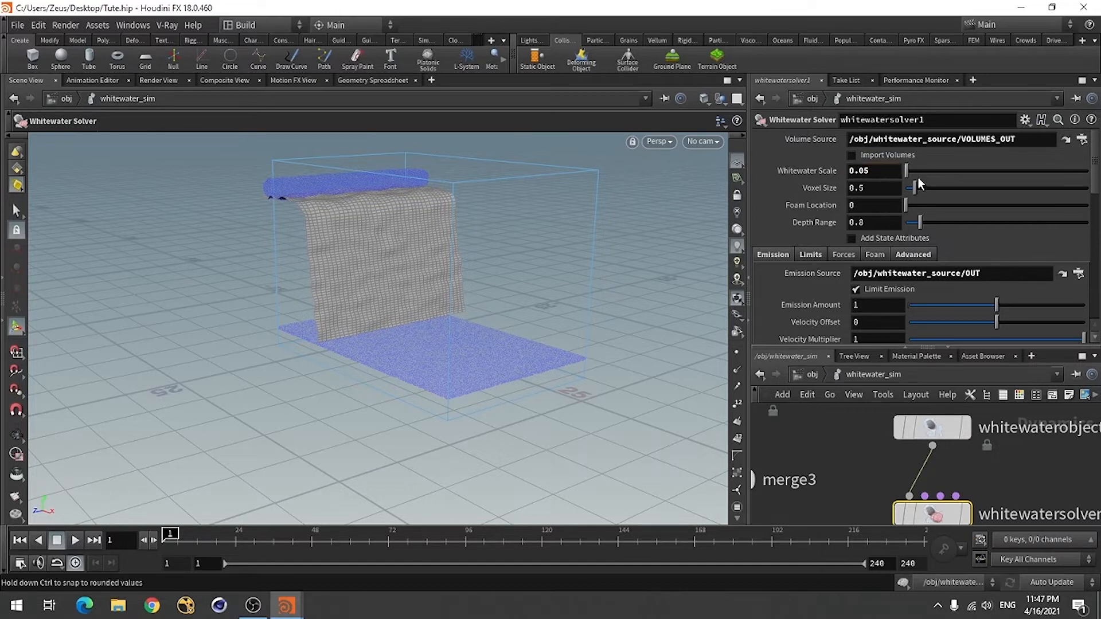
Step: Set the emission lifespan of whitewatersolver1 to 2
drag(1094, 185, 1094, 207)
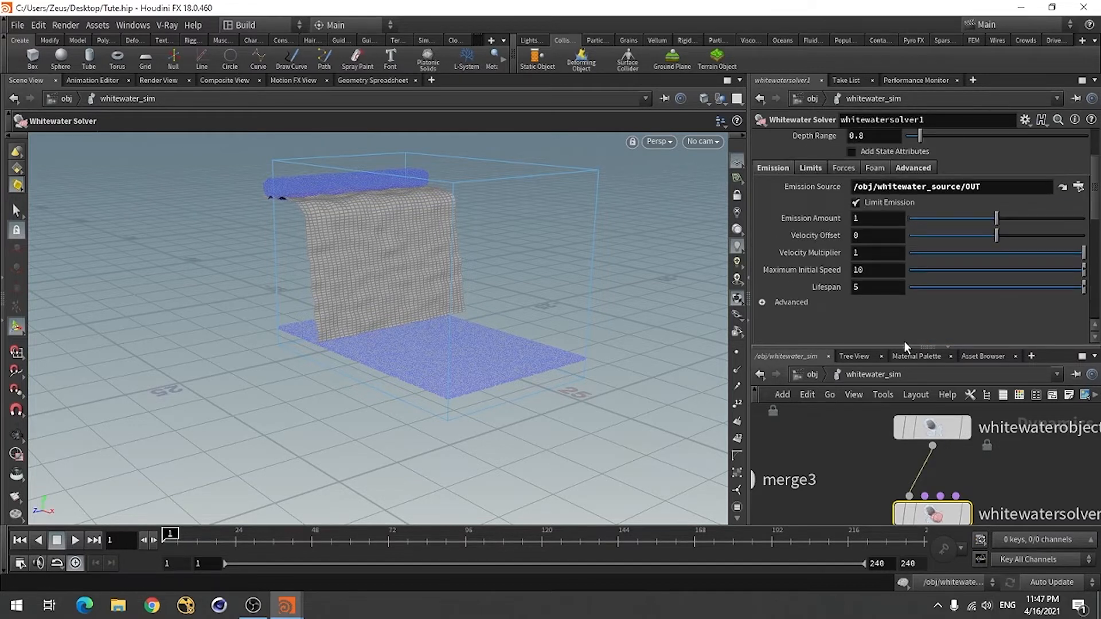
click(866, 289)
text(2)
key(Return)
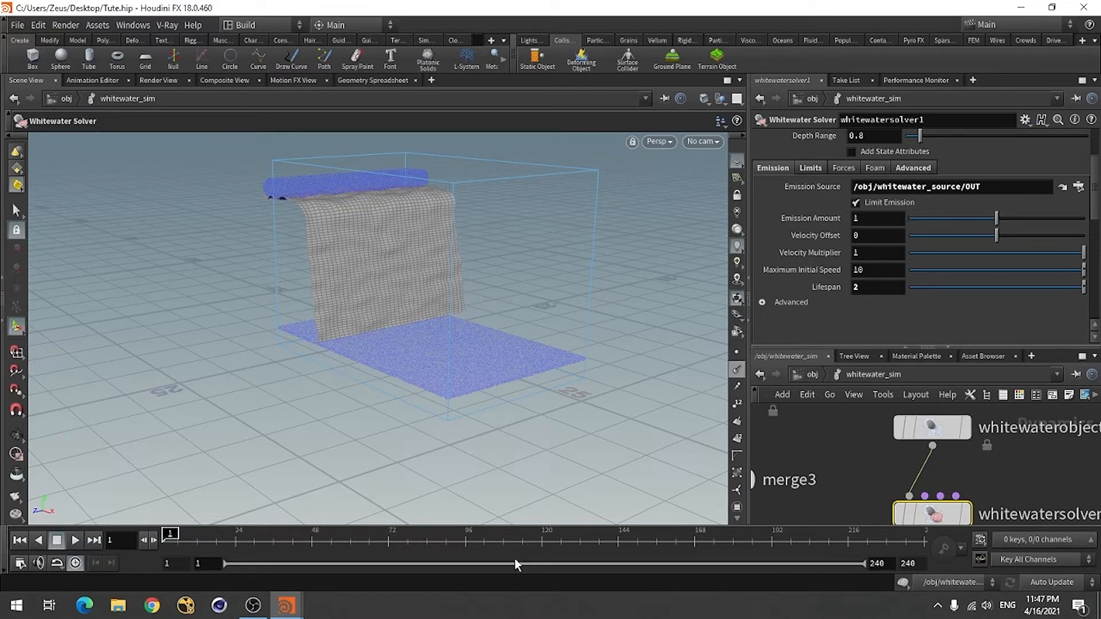
Step: Simulate the whitewater from frame 1 to frame 75 and inspect the particles along the waterfall and tank
click(76, 540)
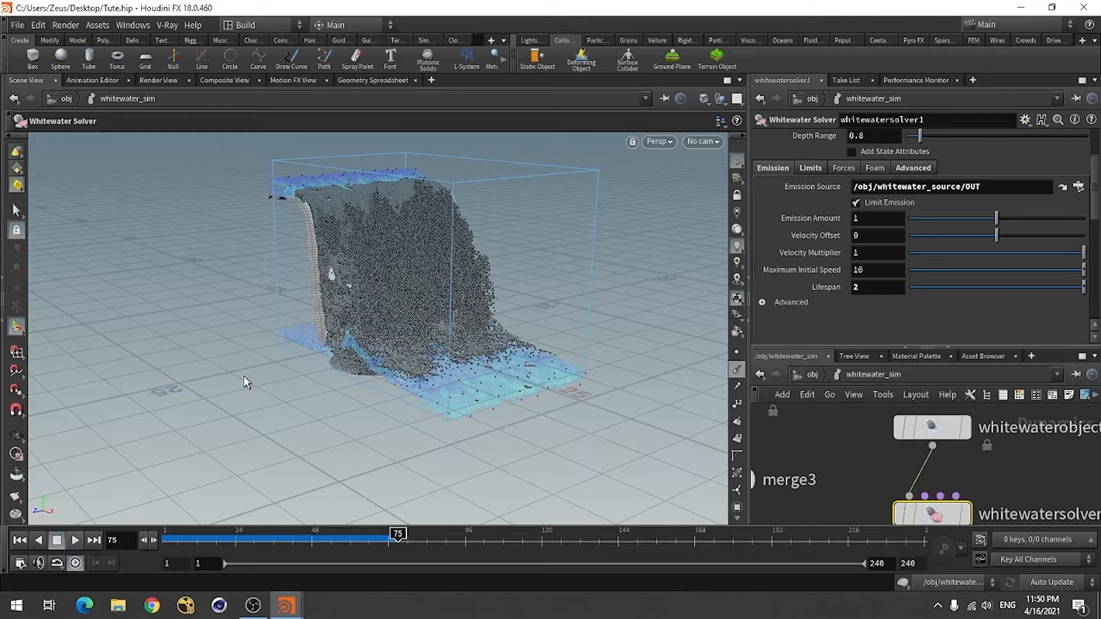
key(Escape)
drag(243, 376, 306, 368)
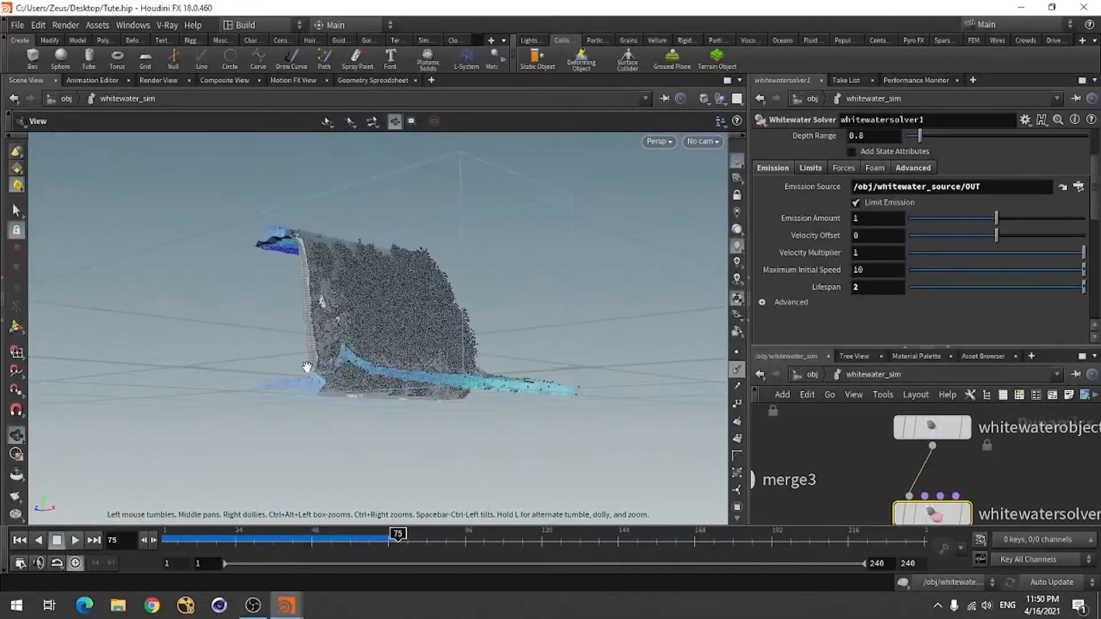
right_drag(306, 368, 653, 364)
drag(369, 422, 428, 420)
Step: Inside whitewater_import, make import_whitewater the displayed node and move it aside from set_density
click(809, 375)
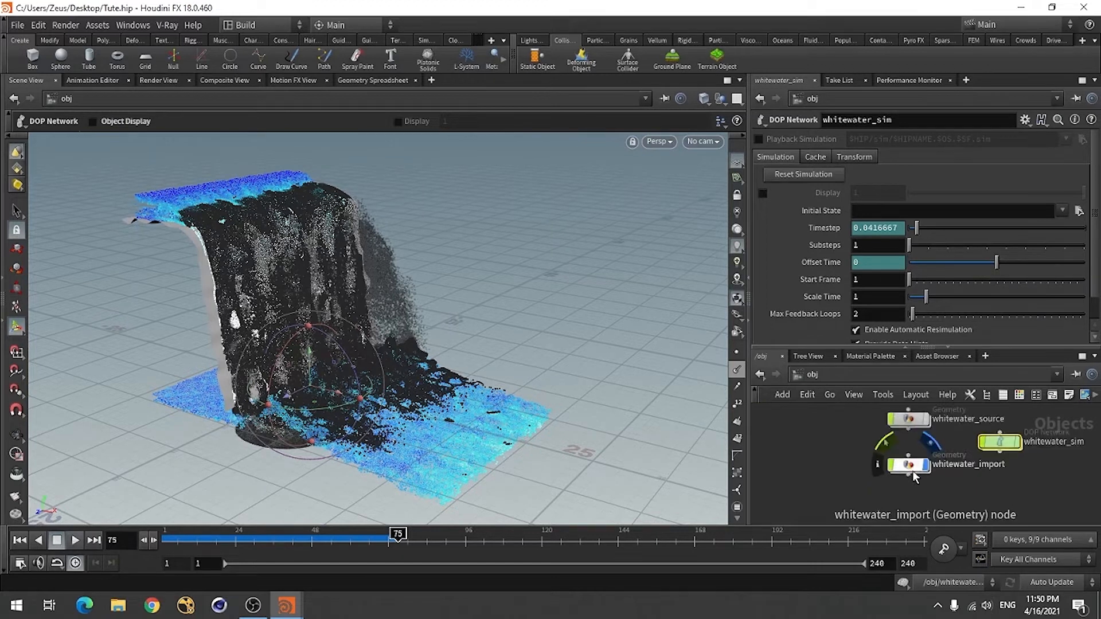
double_click(902, 494)
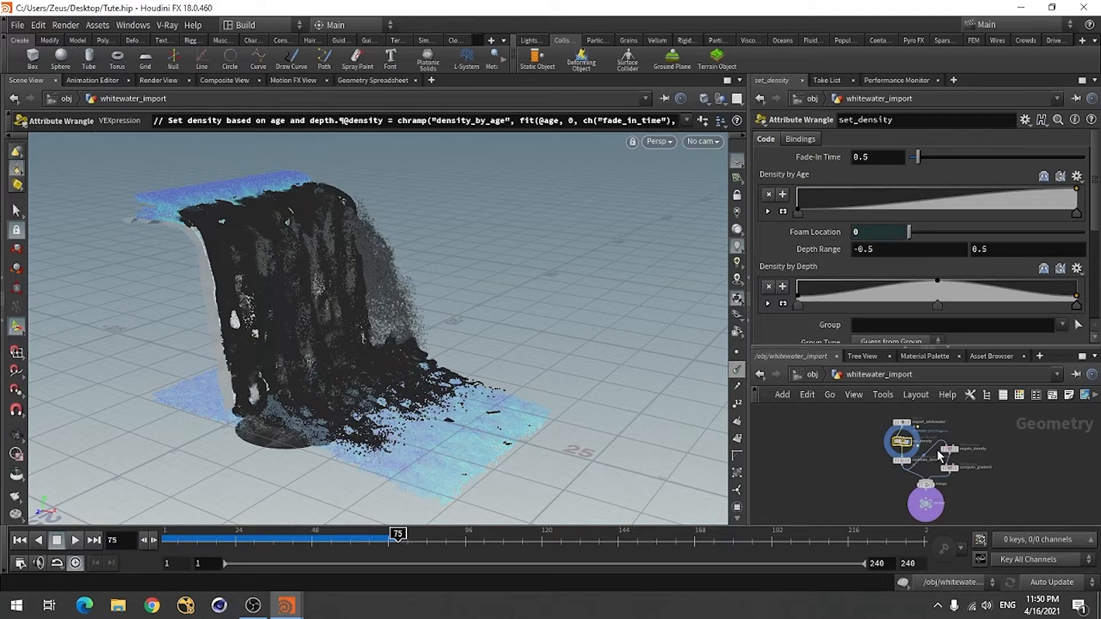
scroll(872, 476, up, 5)
scroll(909, 434, up, 2)
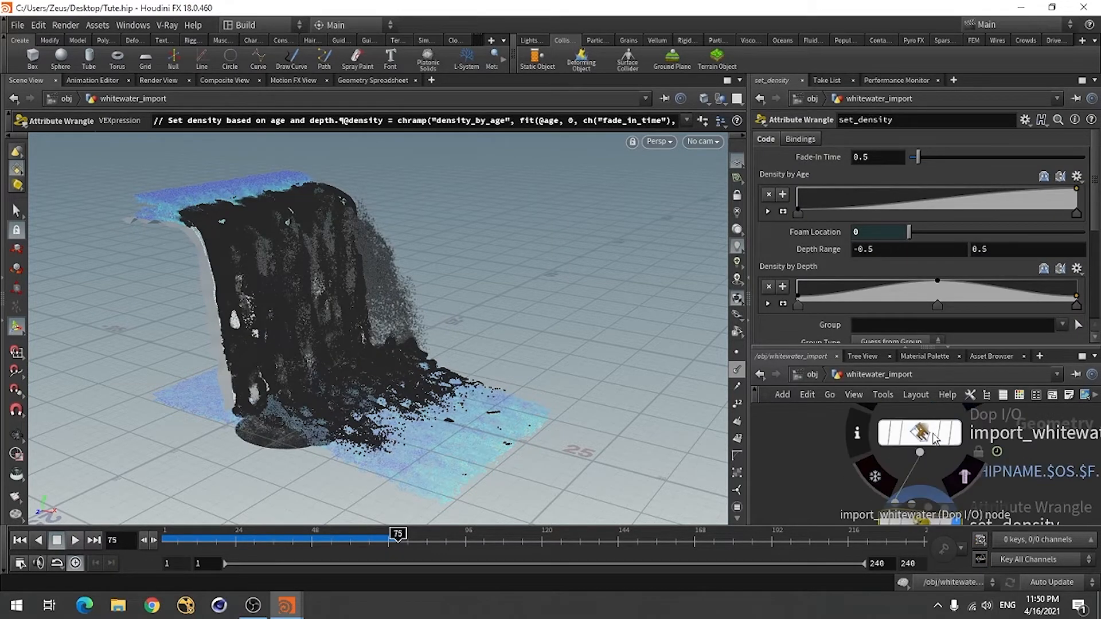
click(957, 434)
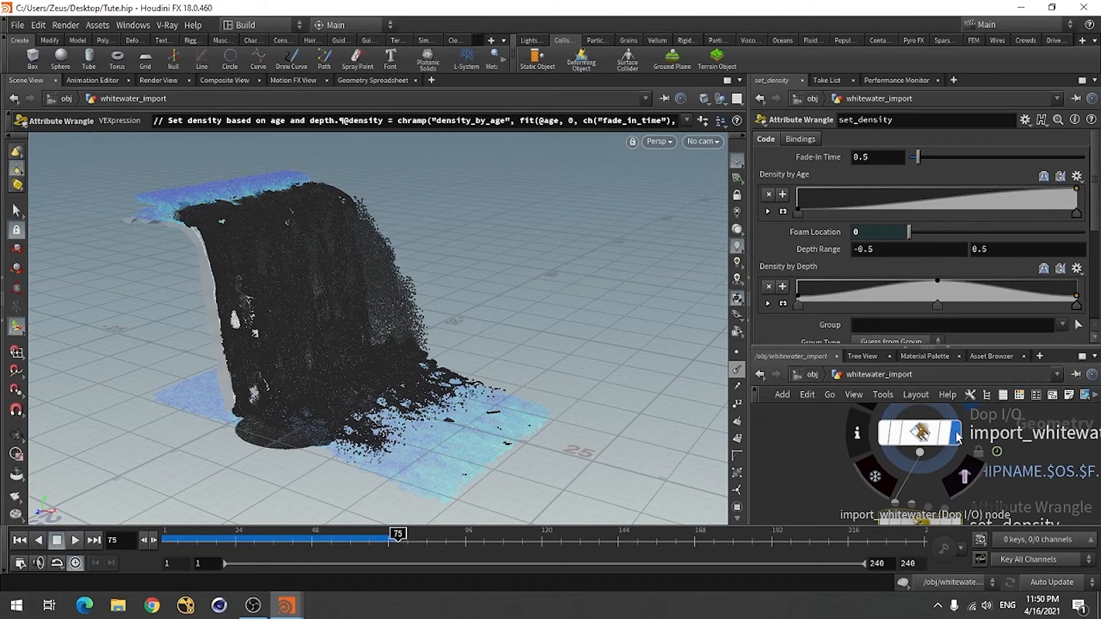
scroll(964, 448, down, 3)
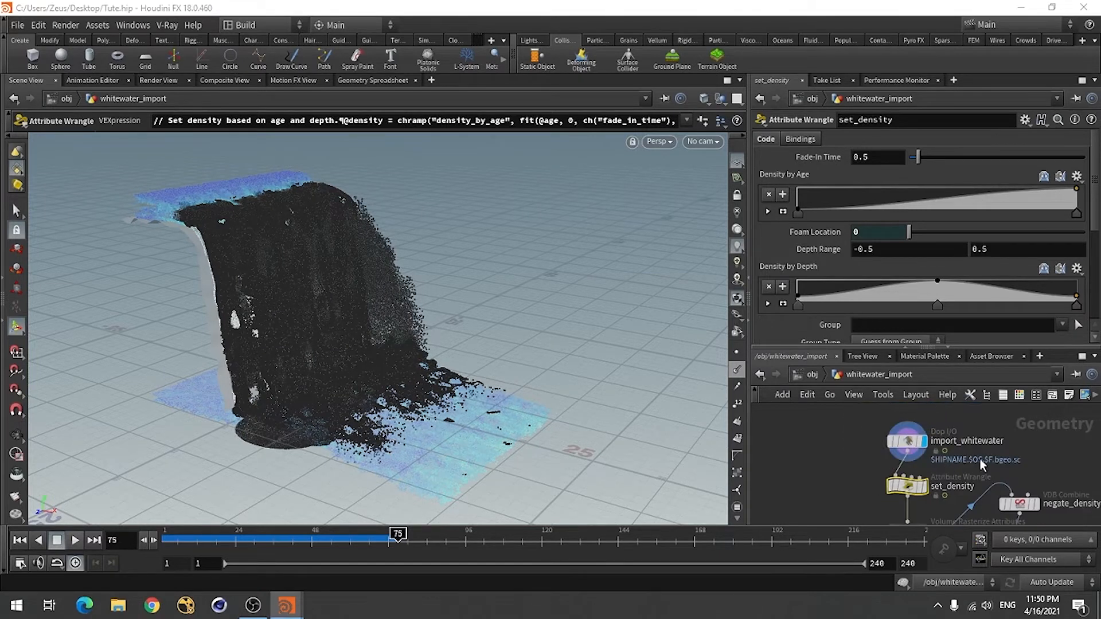
drag(982, 465, 893, 440)
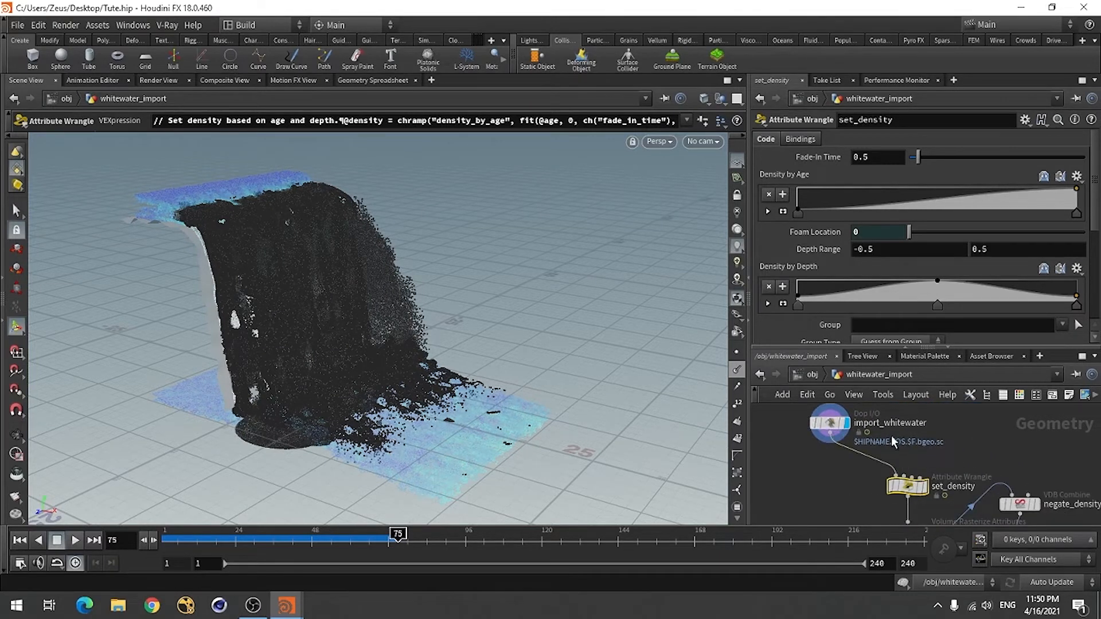
scroll(891, 435, down, 3)
scroll(875, 440, up, 5)
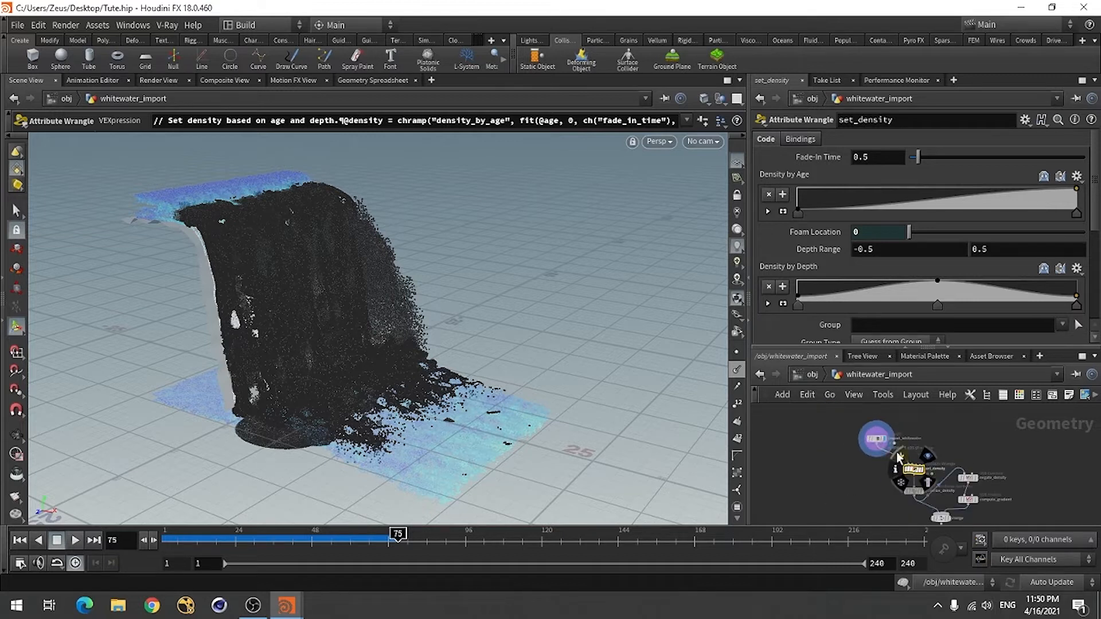
Step: Return to the object level and clear the render material assigned to whitewater_import
click(811, 375)
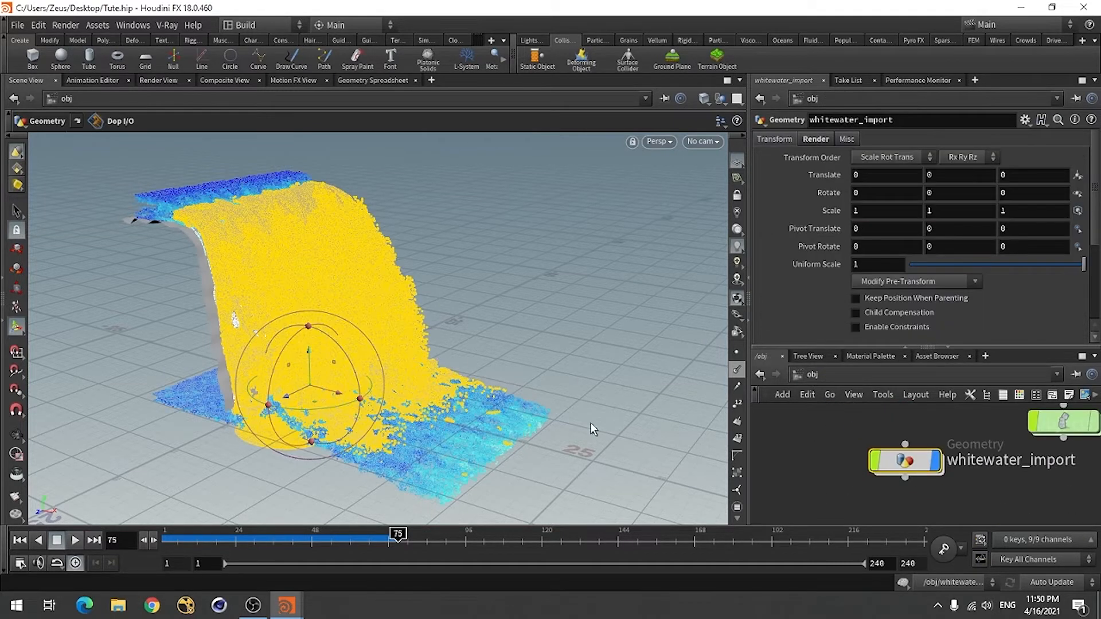
click(824, 432)
click(816, 139)
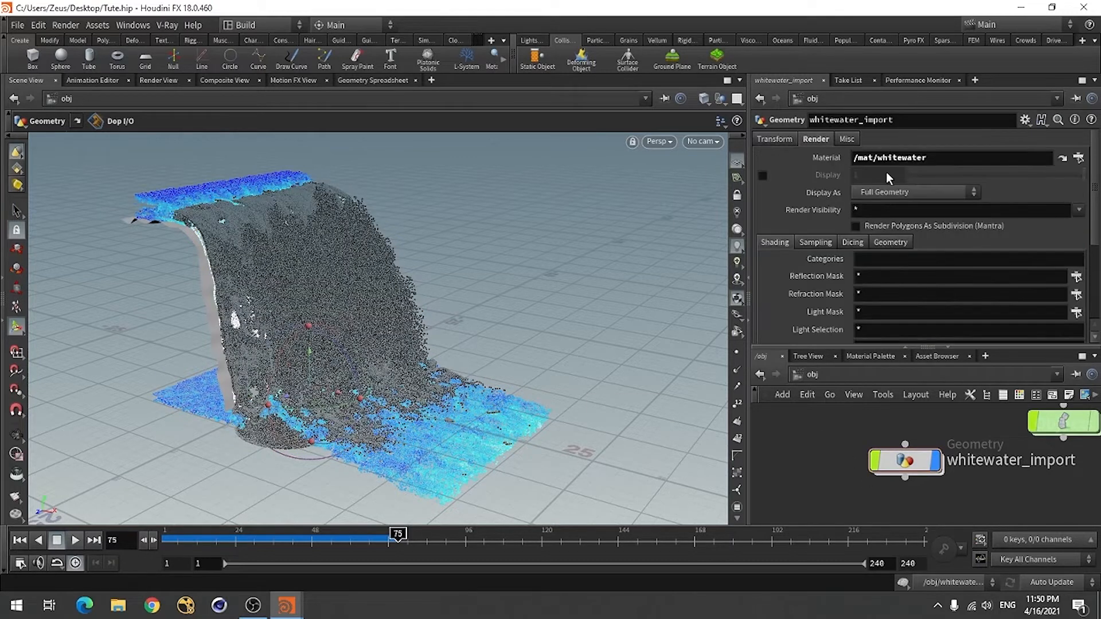
click(940, 160)
key(BackSpace)
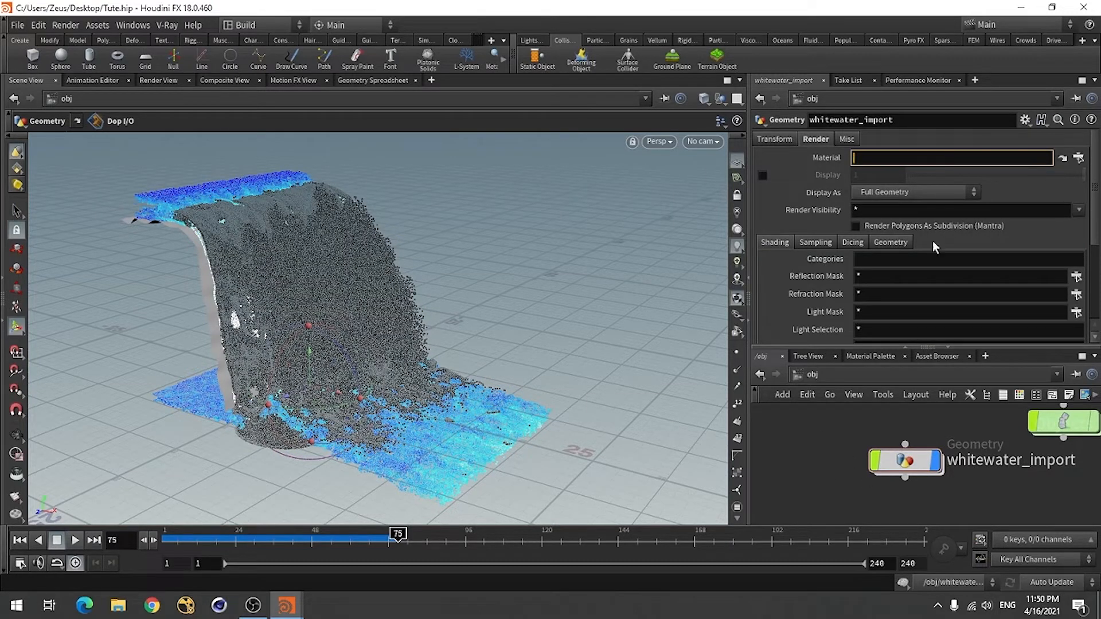
key(Return)
key(h)
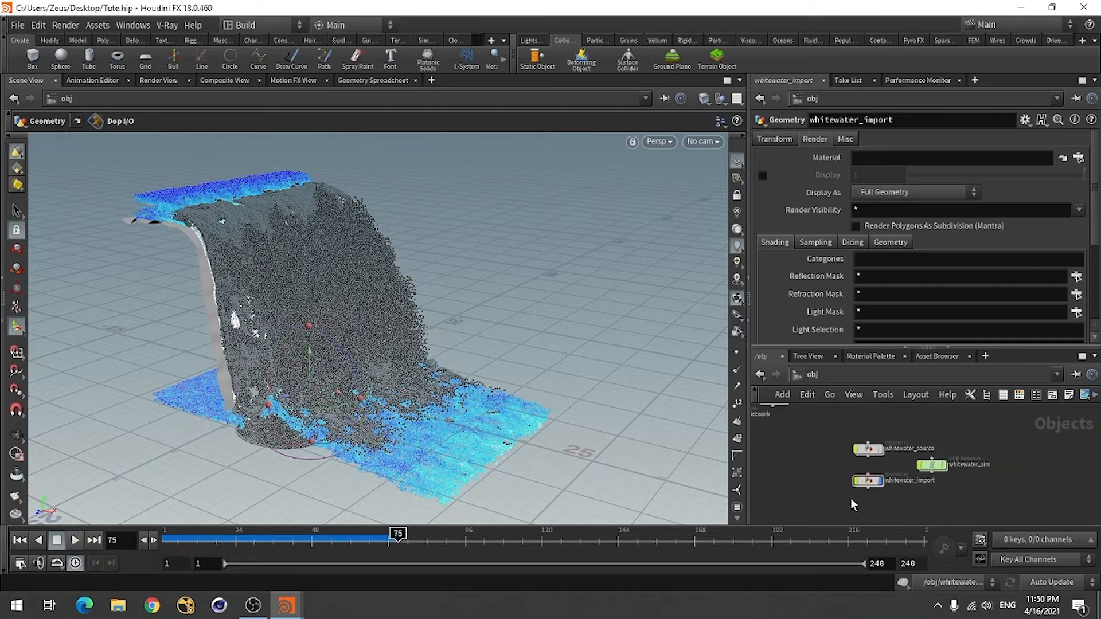
Step: Clear the render material assigned to fliptank_fluid
scroll(897, 439, up, 6)
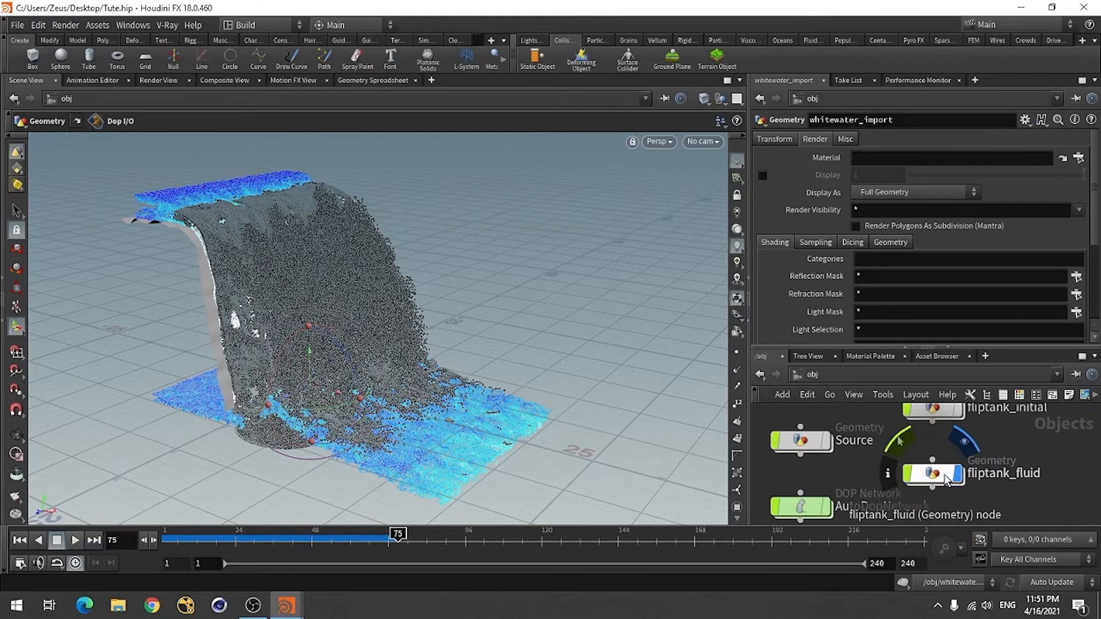
click(932, 473)
click(816, 140)
double_click(955, 156)
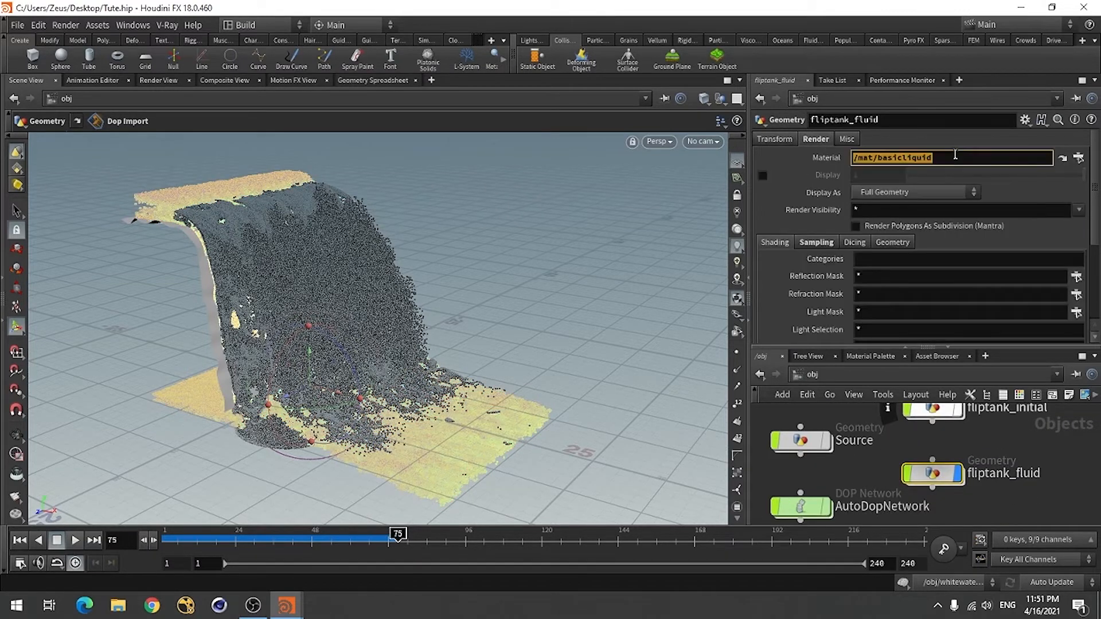
key(BackSpace)
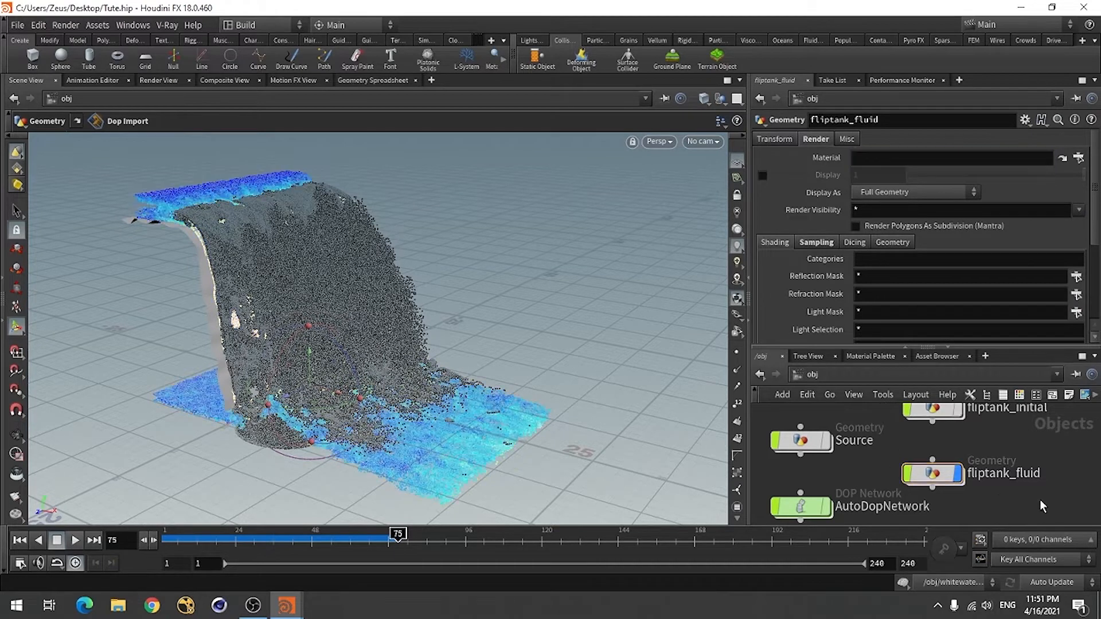
Step: Inside fliptank_fluid, make particlefluidsurface1 the displayed node and return to the object level
scroll(932, 458, up, 3)
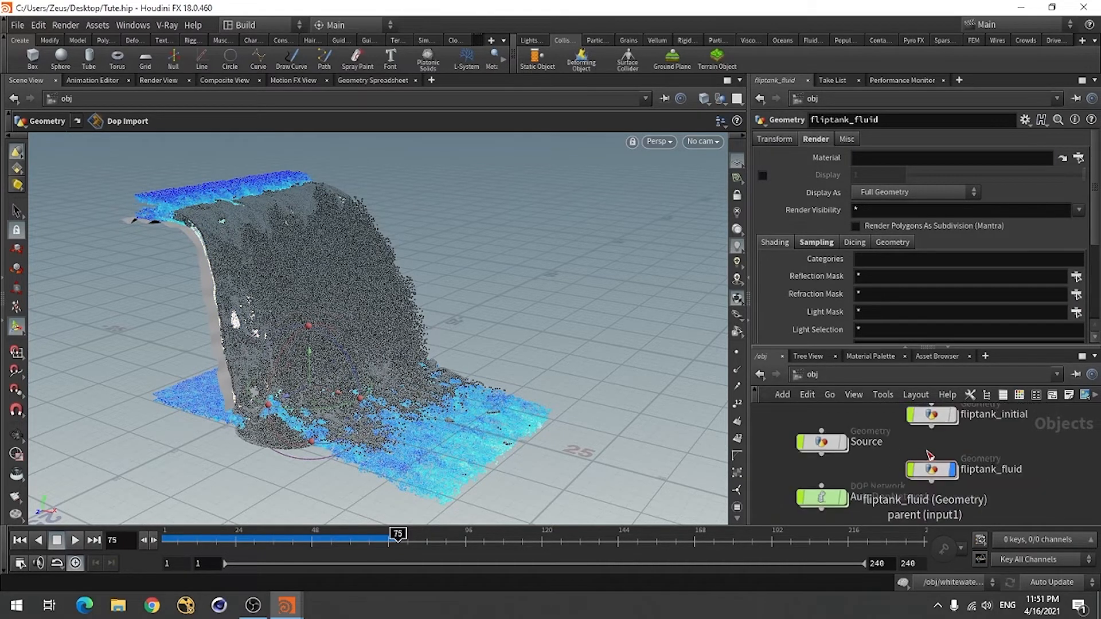
double_click(934, 480)
scroll(875, 415, up, 3)
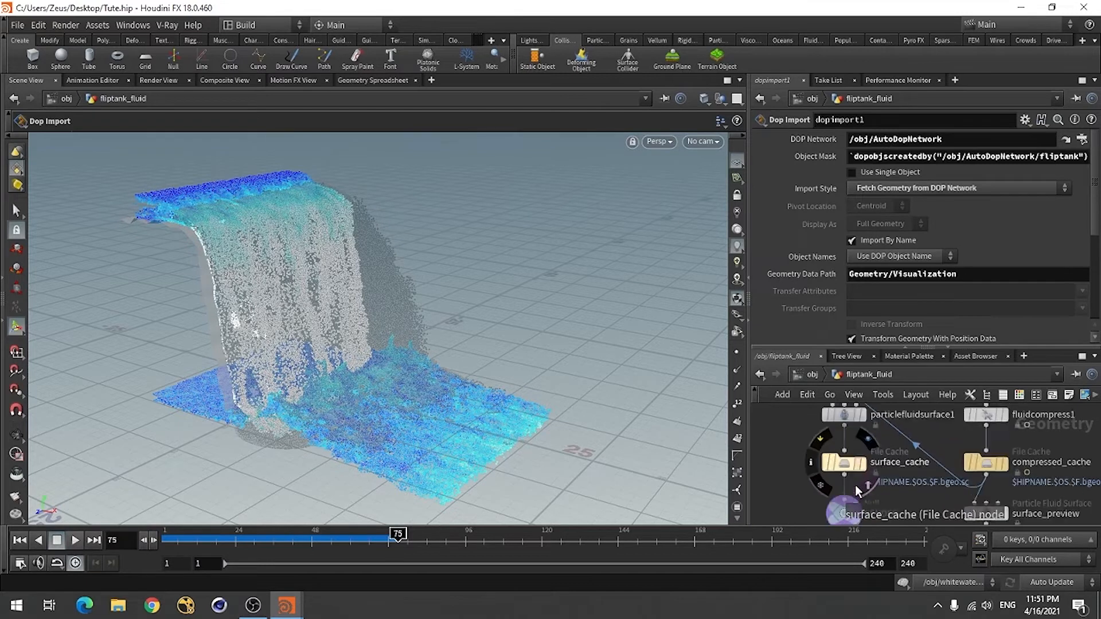
scroll(889, 484, down, 4)
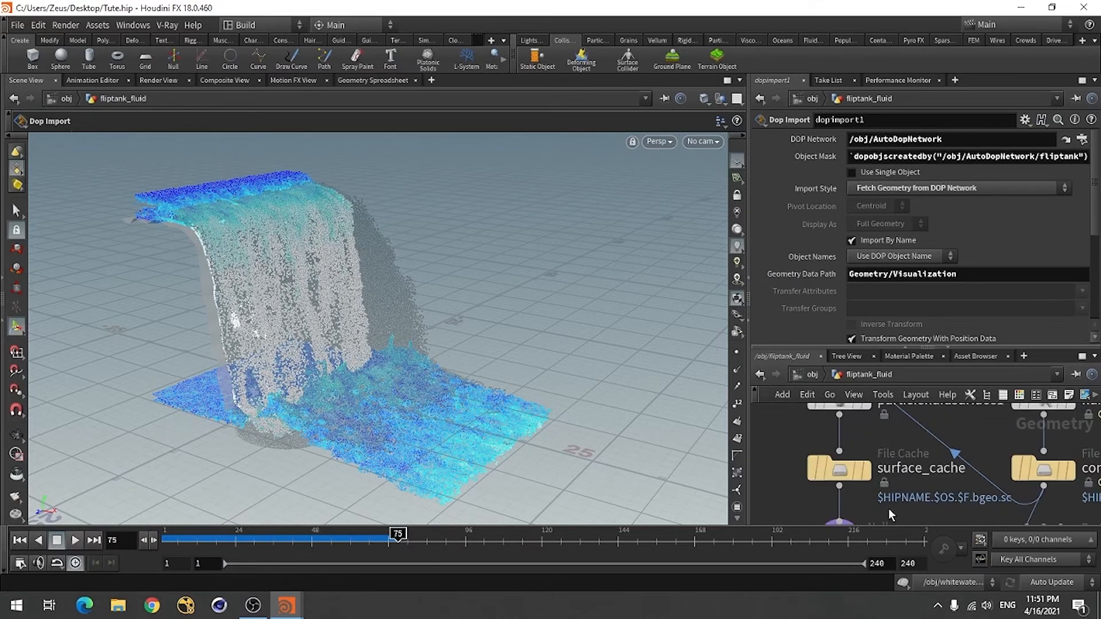
click(879, 456)
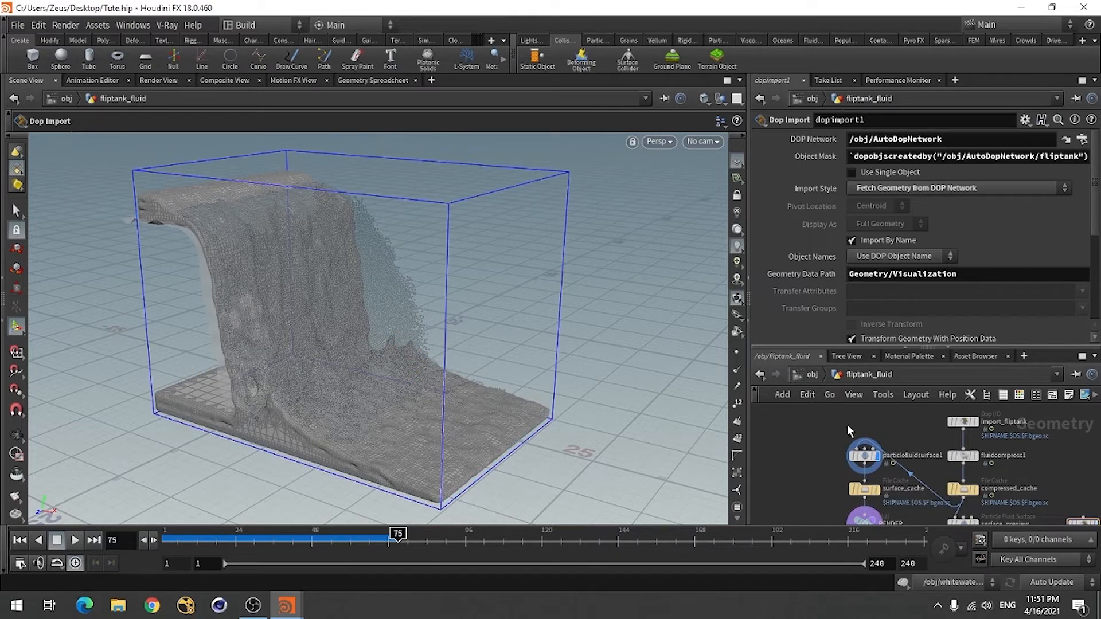
click(812, 375)
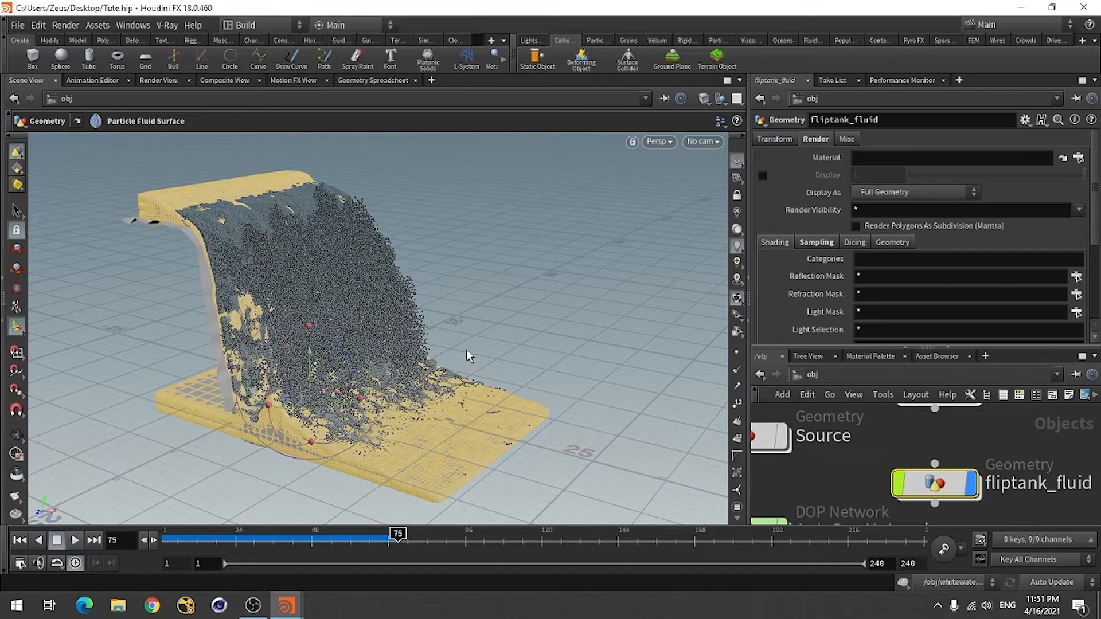
Step: Frame the waterfall and tank in the viewport, save the scene, and create a new camera from that view
key(Escape)
drag(327, 369, 364, 390)
key(Return)
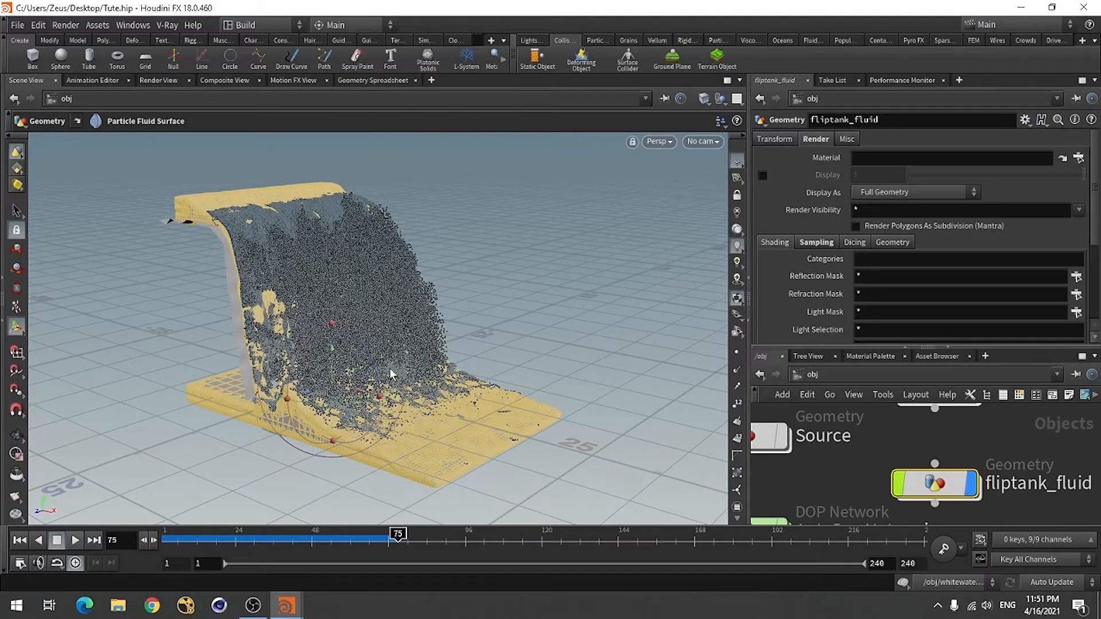
key(ctrl+s)
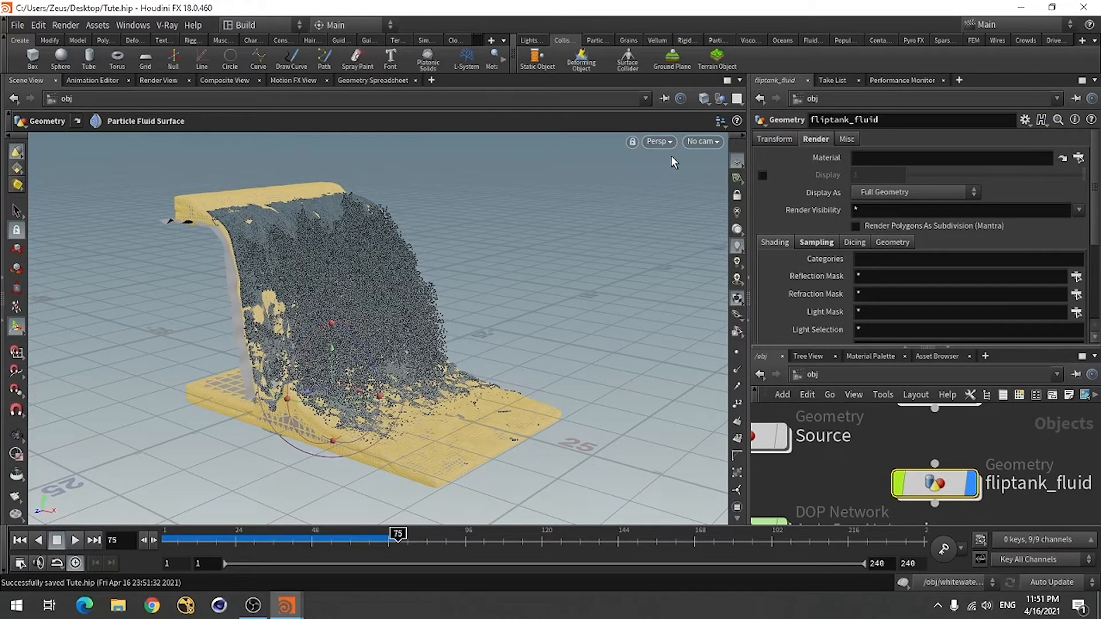
click(697, 141)
click(720, 187)
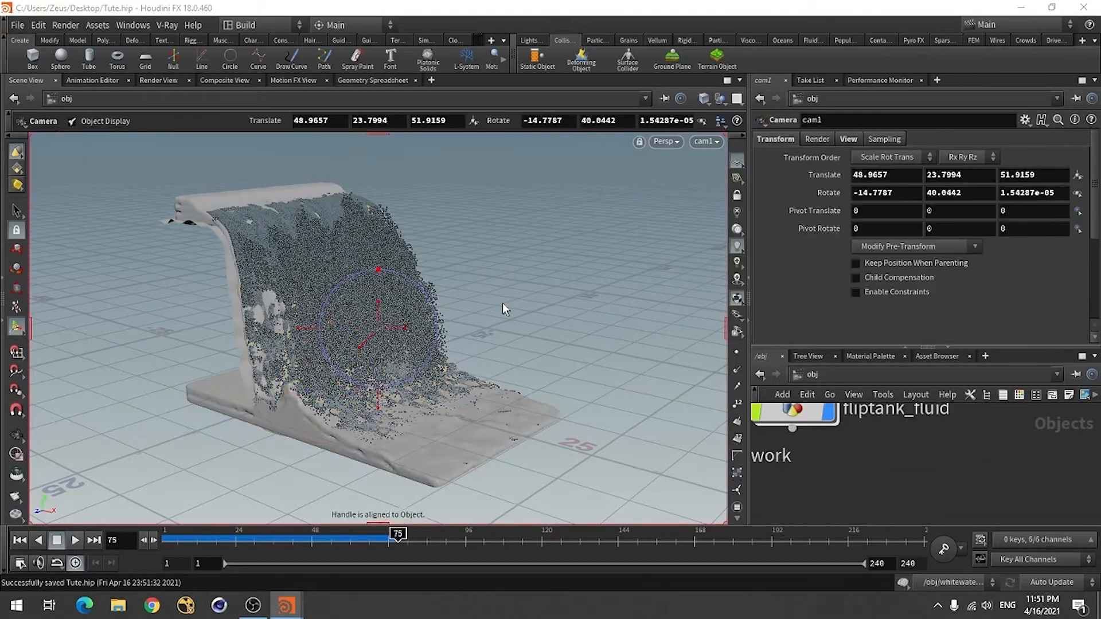
Step: Create a V-Ray render node for the scene
scroll(995, 492, down, 5)
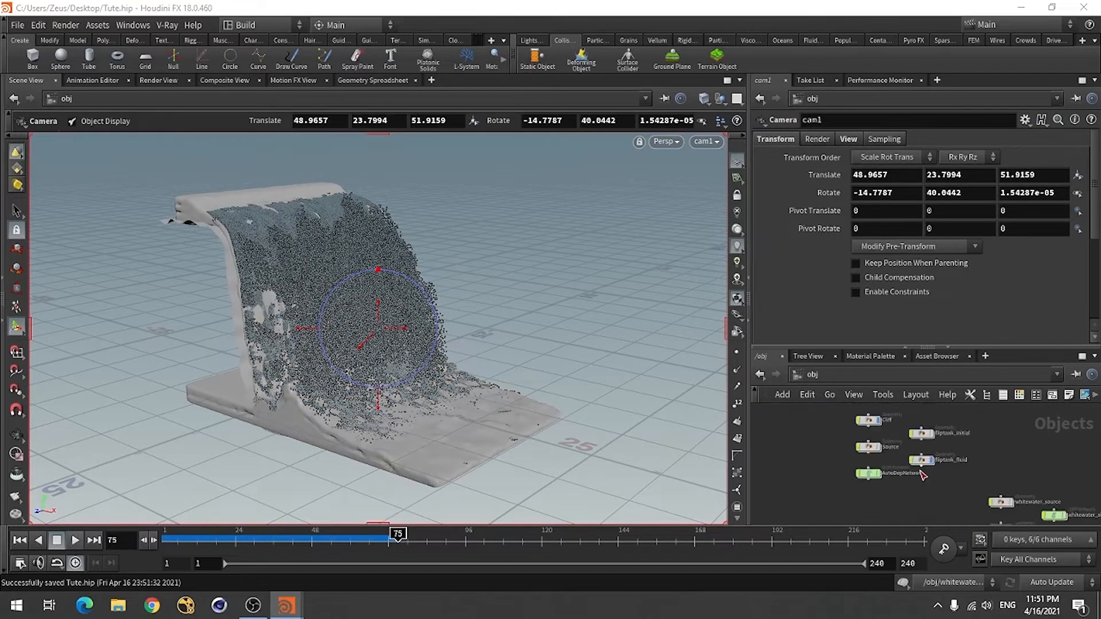
click(809, 456)
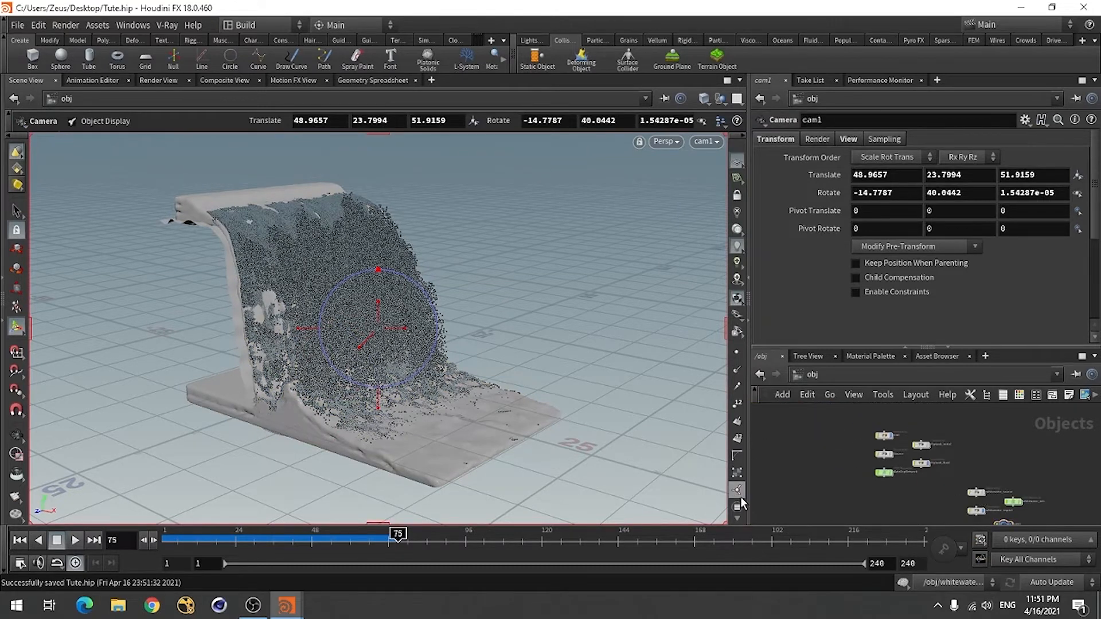
click(66, 26)
mouse_move(113, 43)
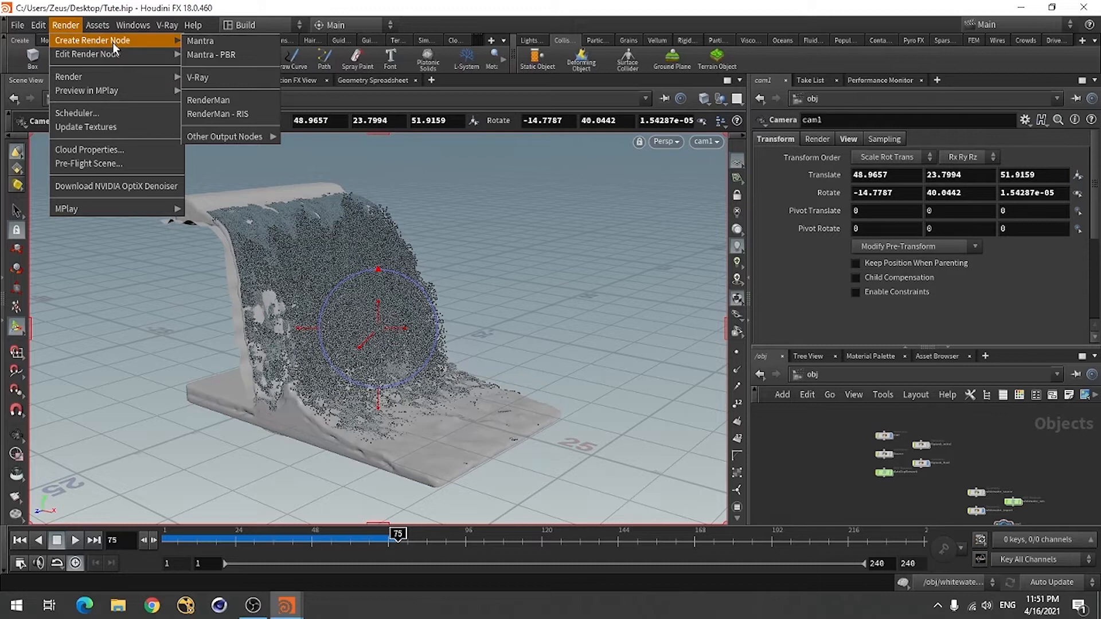
click(216, 78)
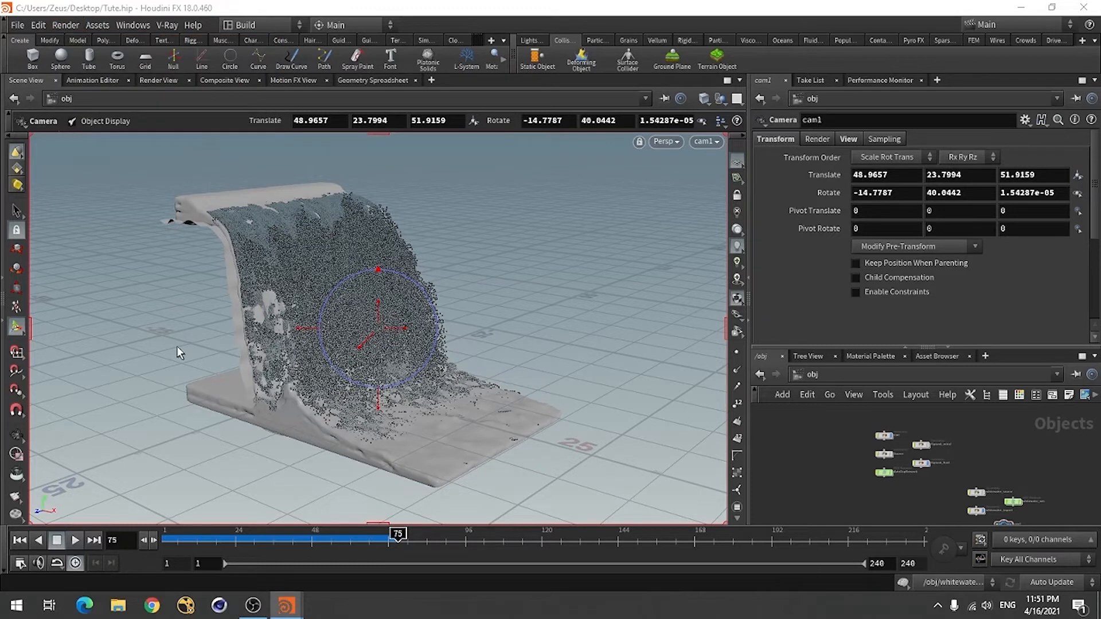
scroll(845, 400, down, 3)
scroll(937, 455, down, 2)
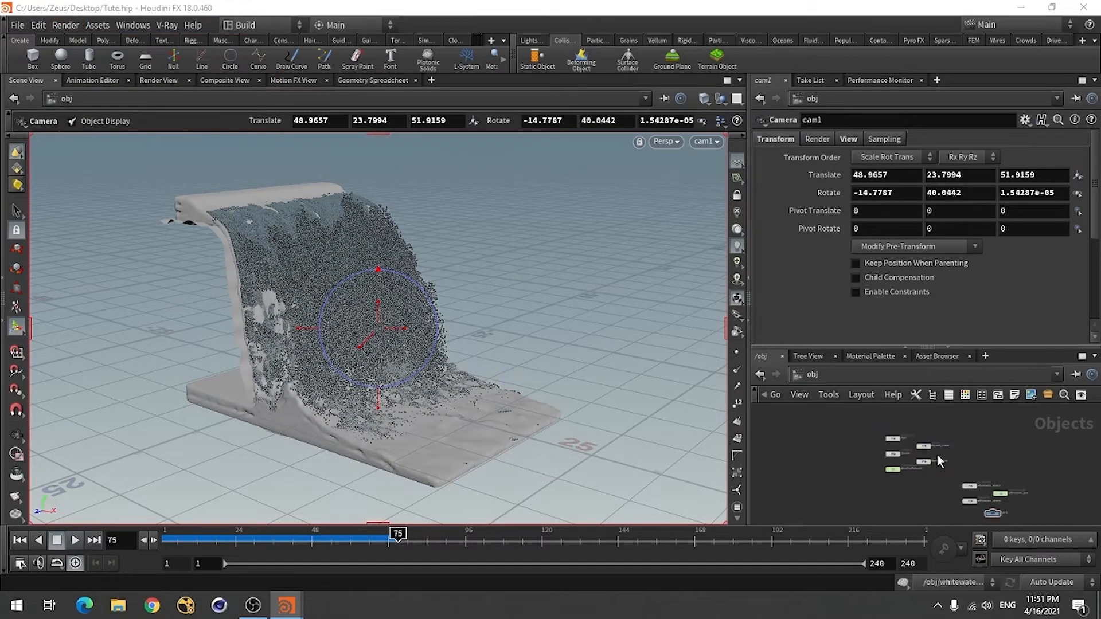
scroll(889, 459, up, 3)
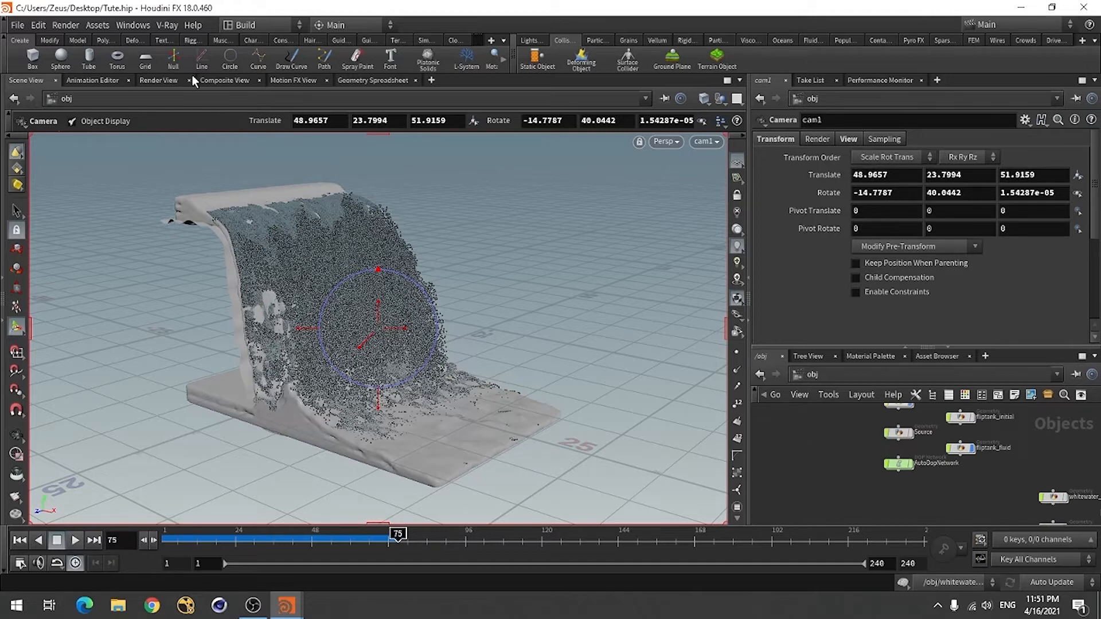
Step: In the V-Ray render settings, set the render device mode to RTX and enable the NVIDIA GeForce RTX 2060 SUPER as GPU device
click(167, 25)
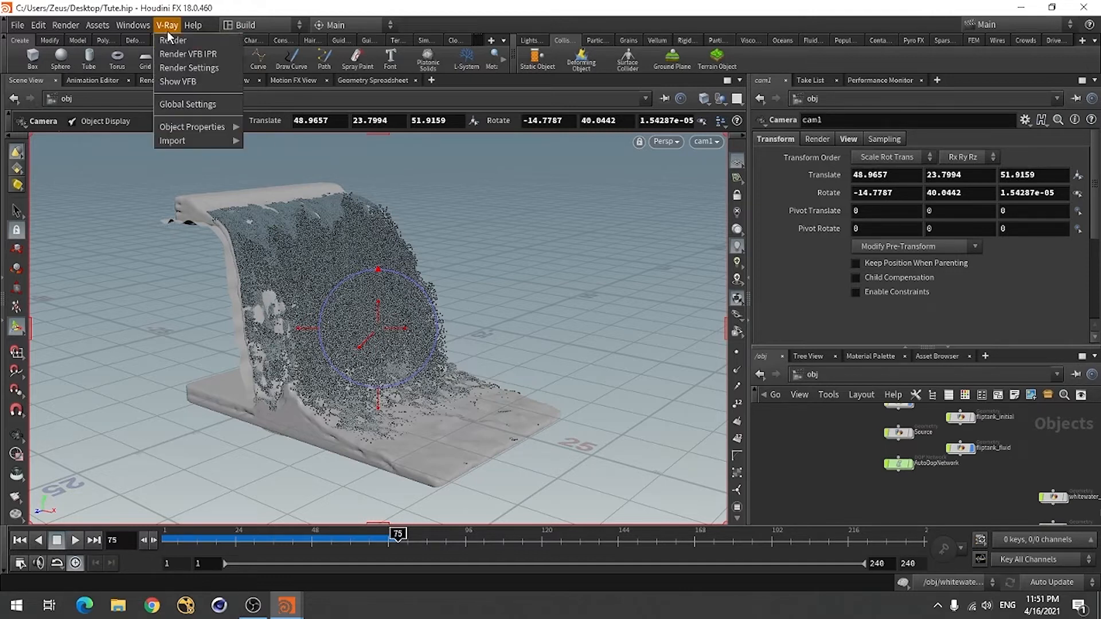
click(187, 69)
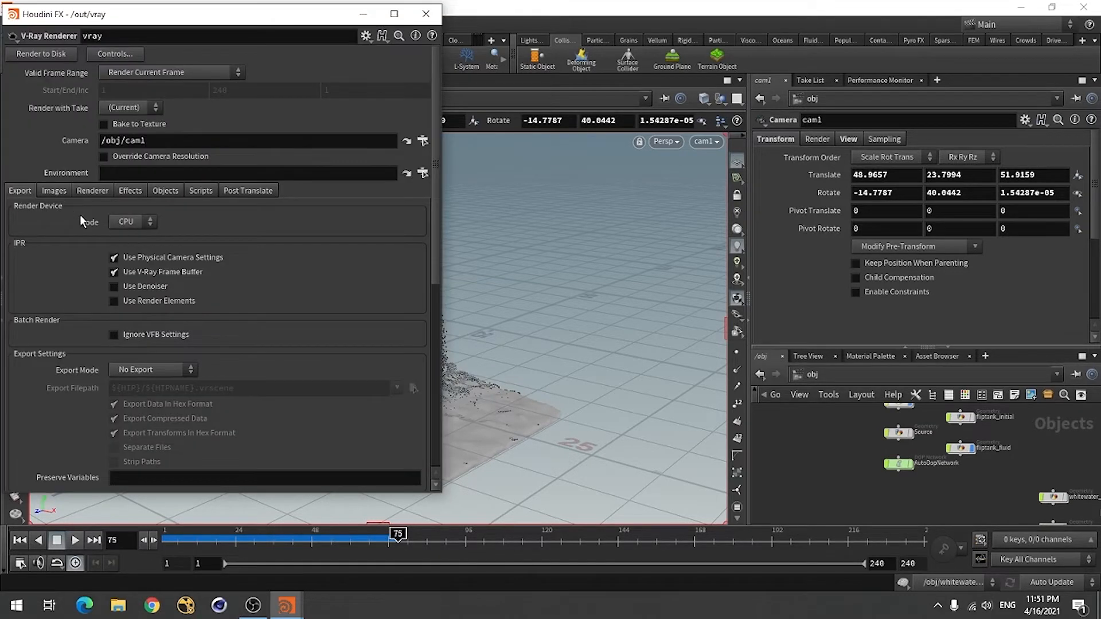
click(133, 222)
click(125, 265)
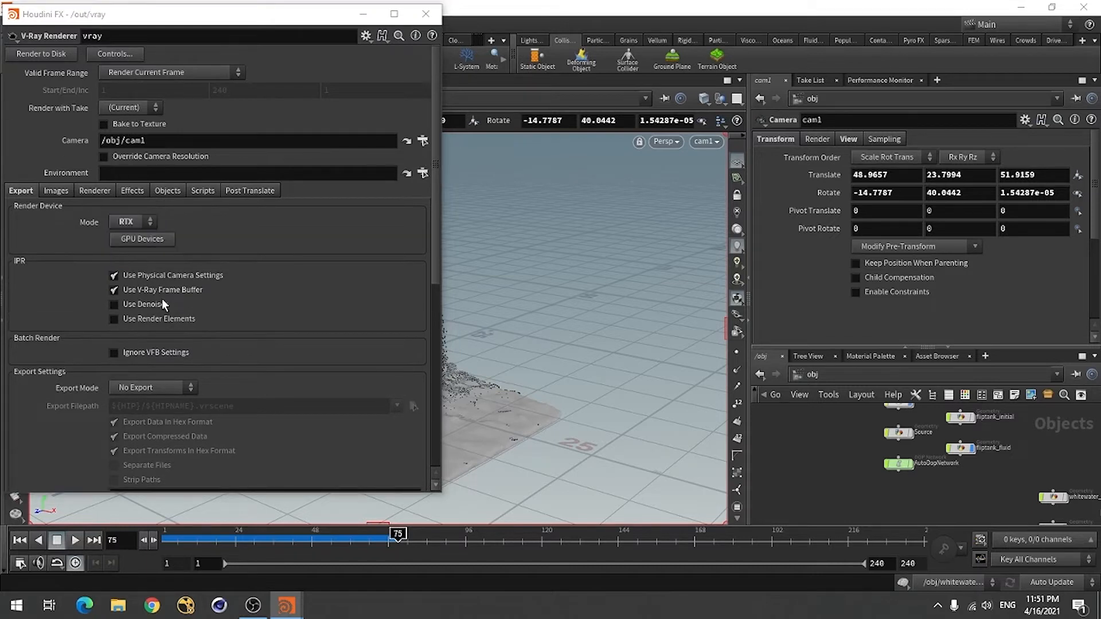
click(144, 240)
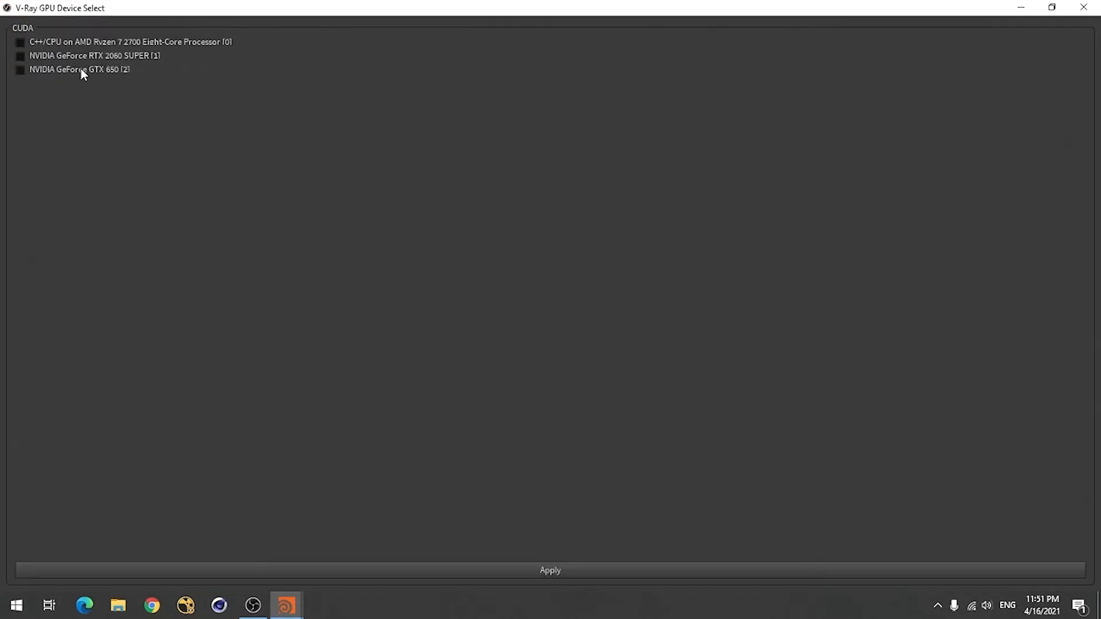
click(87, 55)
click(563, 570)
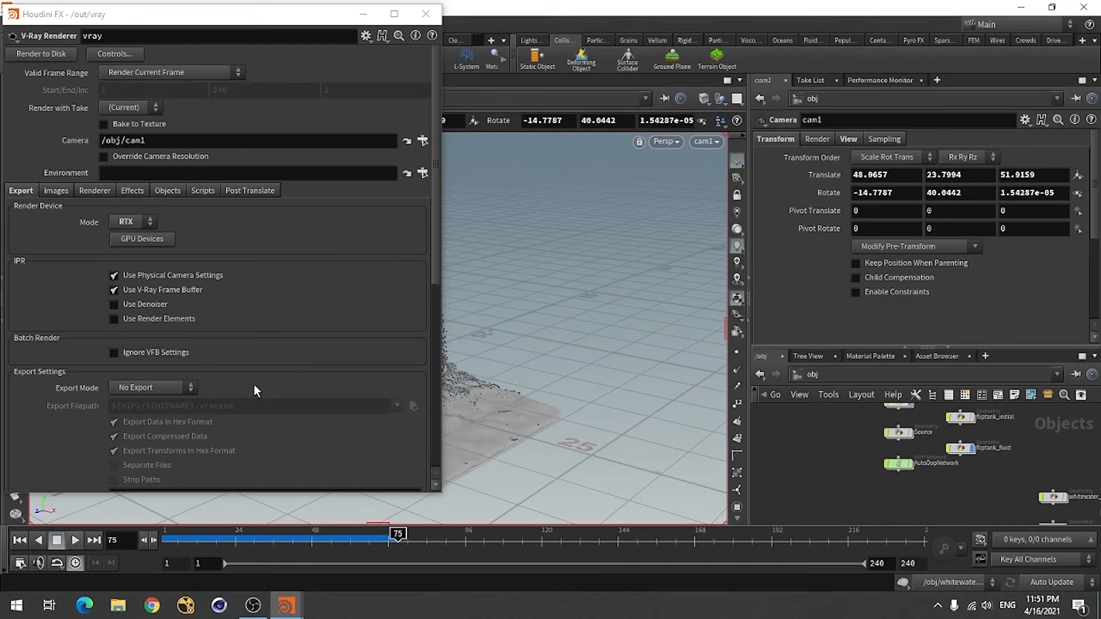
Step: Turn off Save Image and Default Lights in the V-Ray renderer settings and close them
click(56, 190)
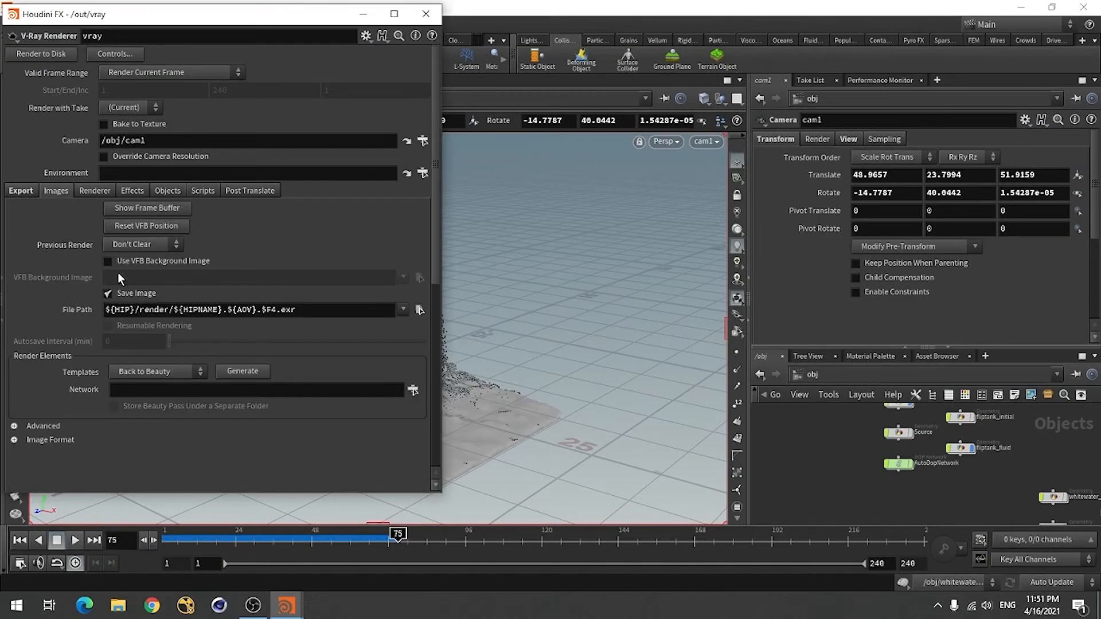
click(131, 291)
click(95, 191)
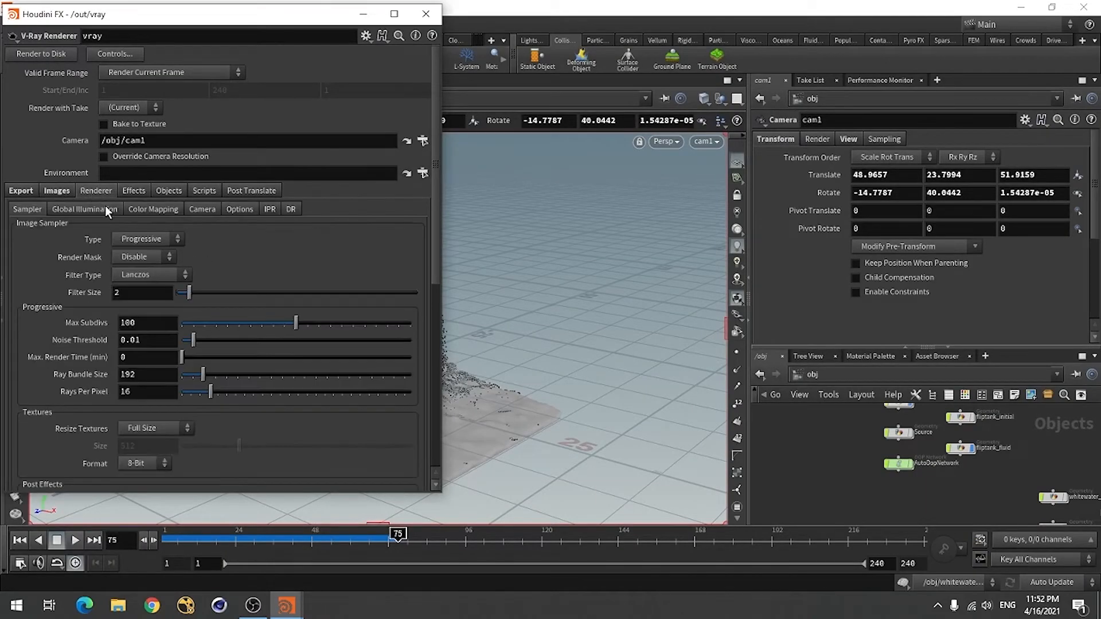
click(236, 209)
click(69, 227)
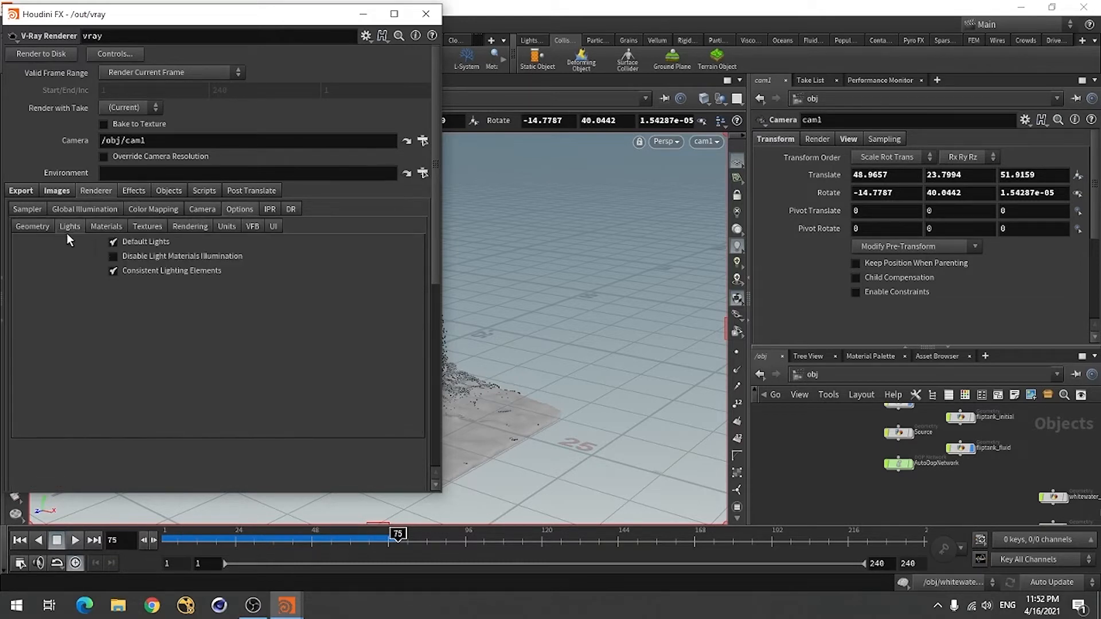
click(125, 245)
click(426, 14)
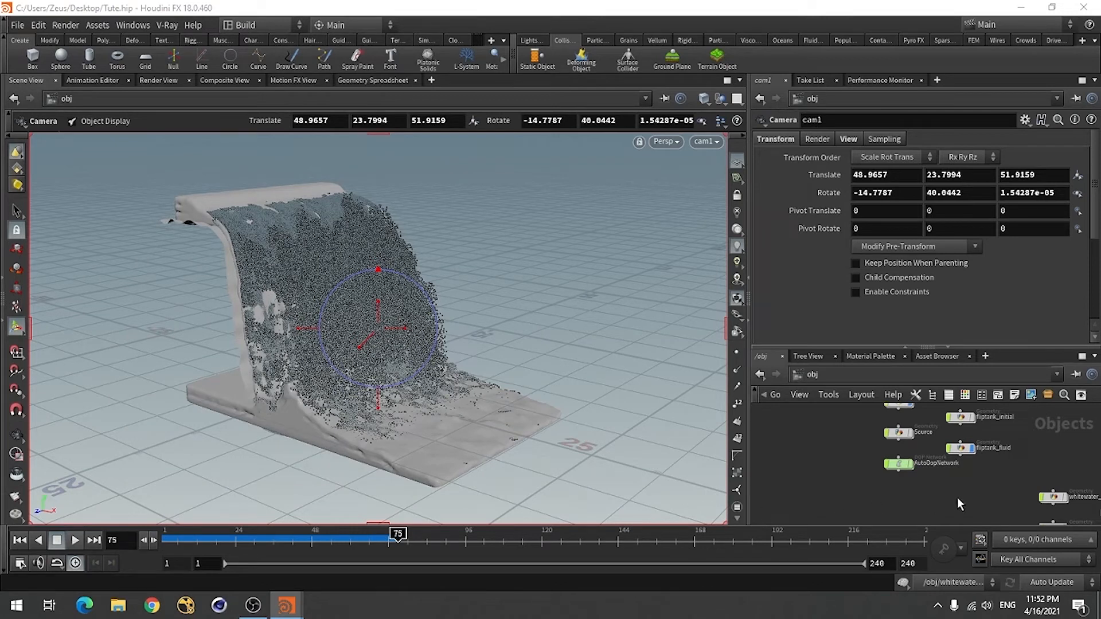
Step: Add a V-Ray Dome Light to the object network beside the fluid nodes
scroll(859, 466, down, 2)
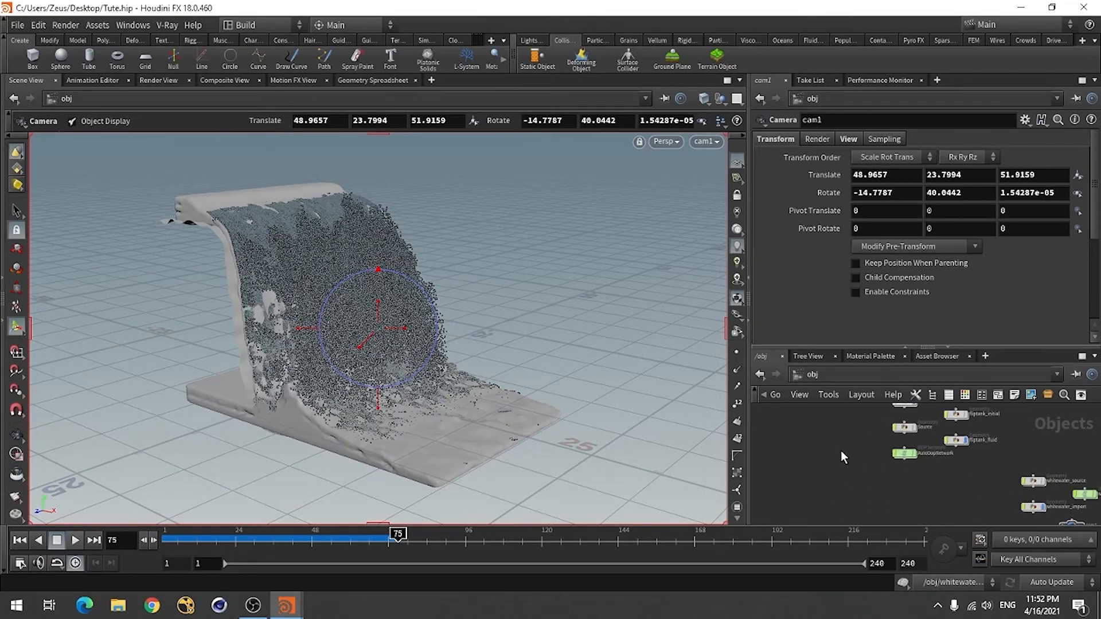
key(Tab)
mouse_move(852, 500)
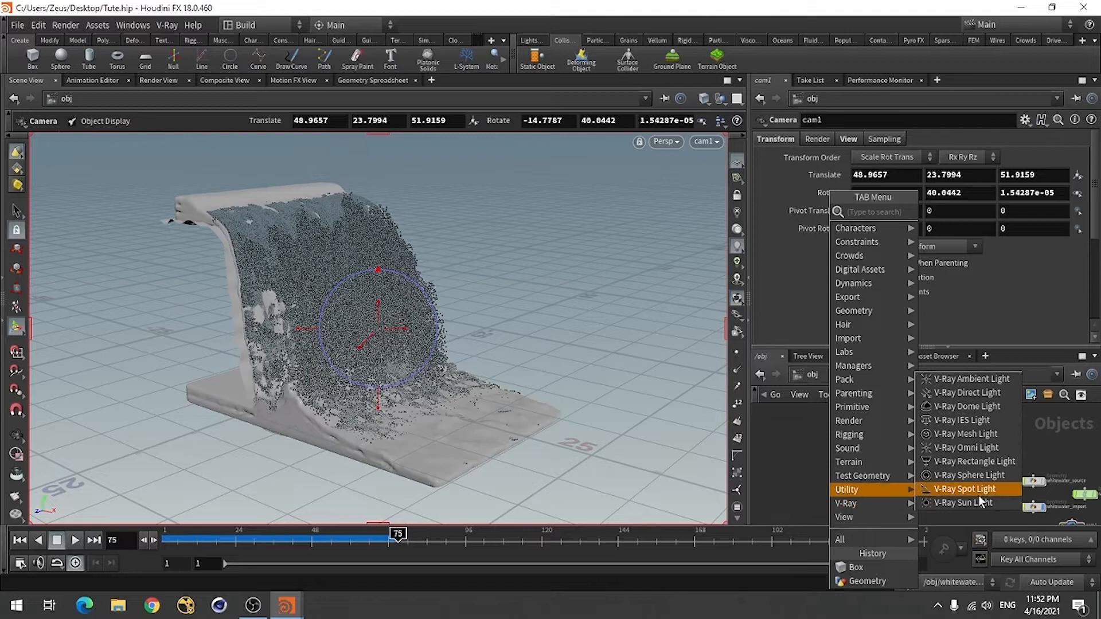
click(985, 396)
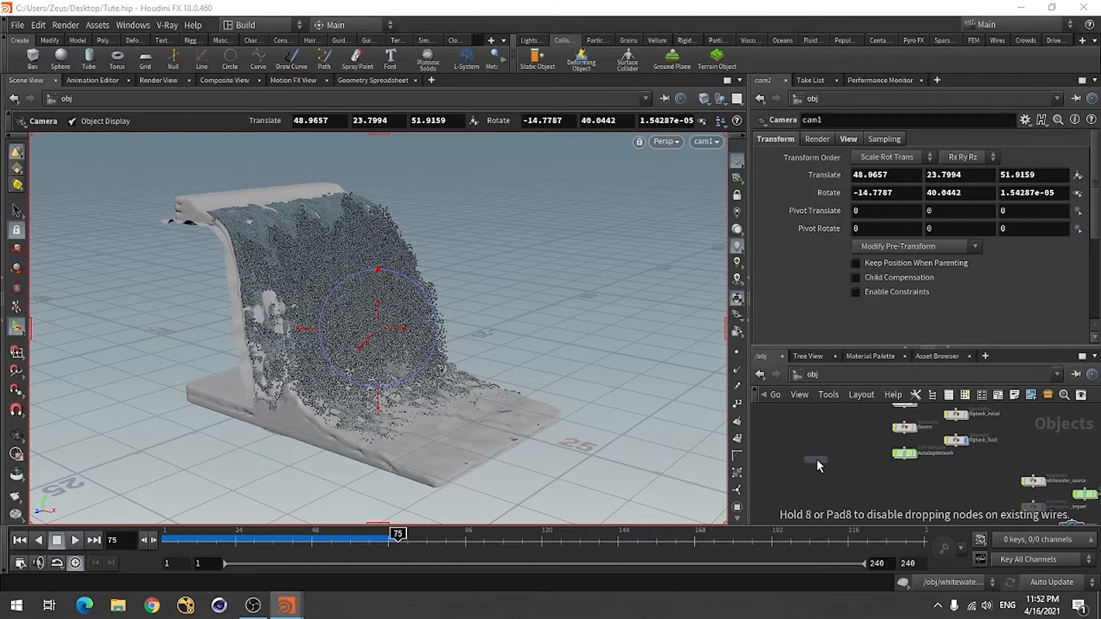
click(823, 453)
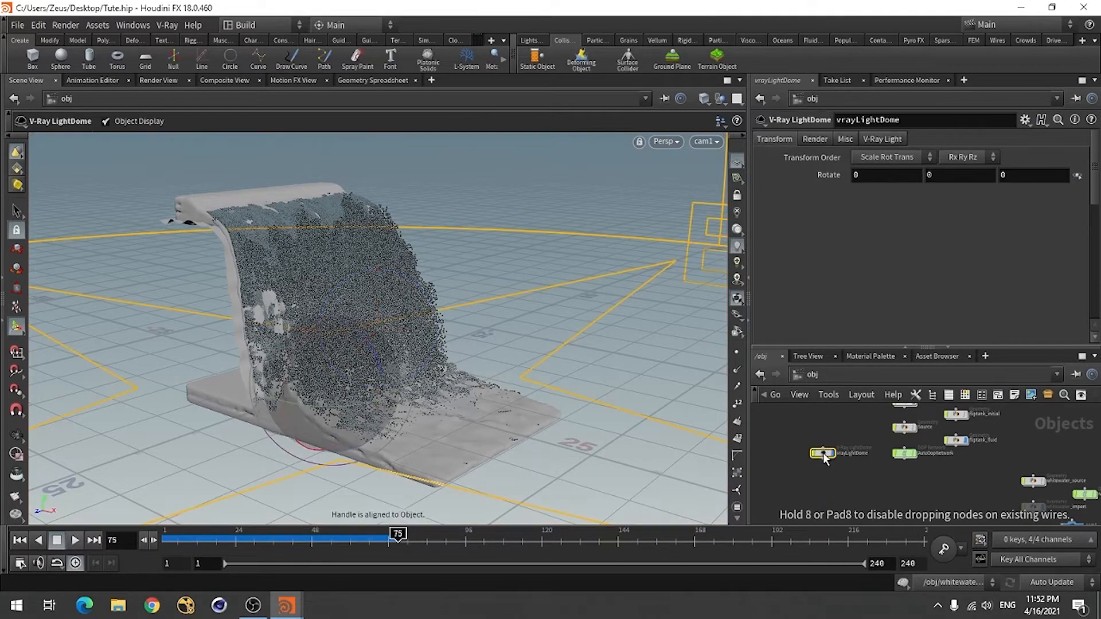
Step: Browse for the dome light's texture file in the J:/Data folder
click(819, 137)
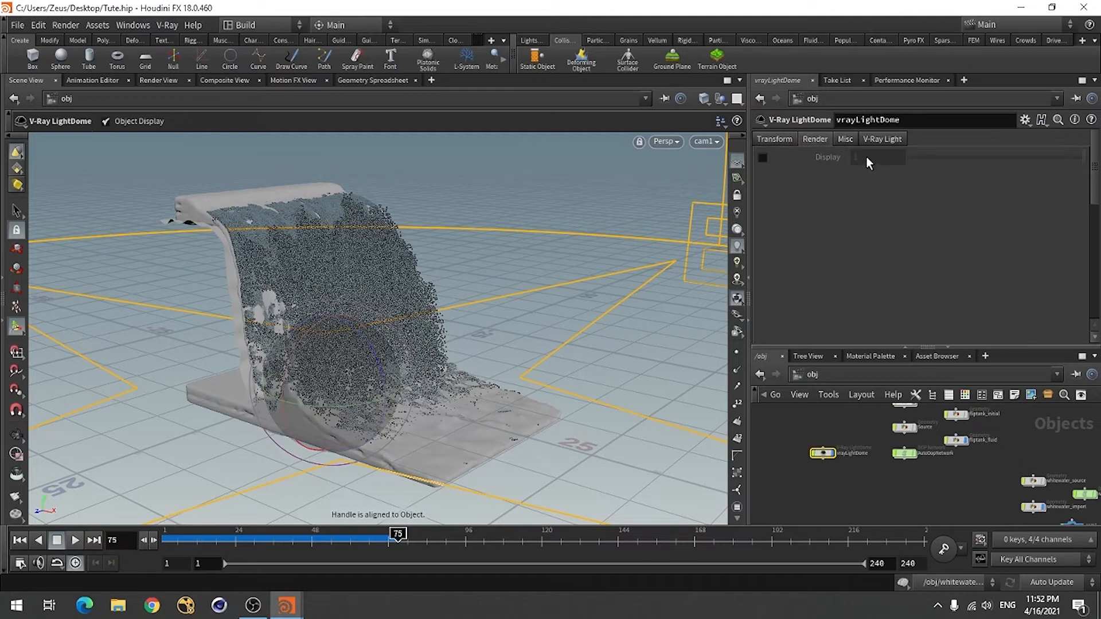
click(886, 140)
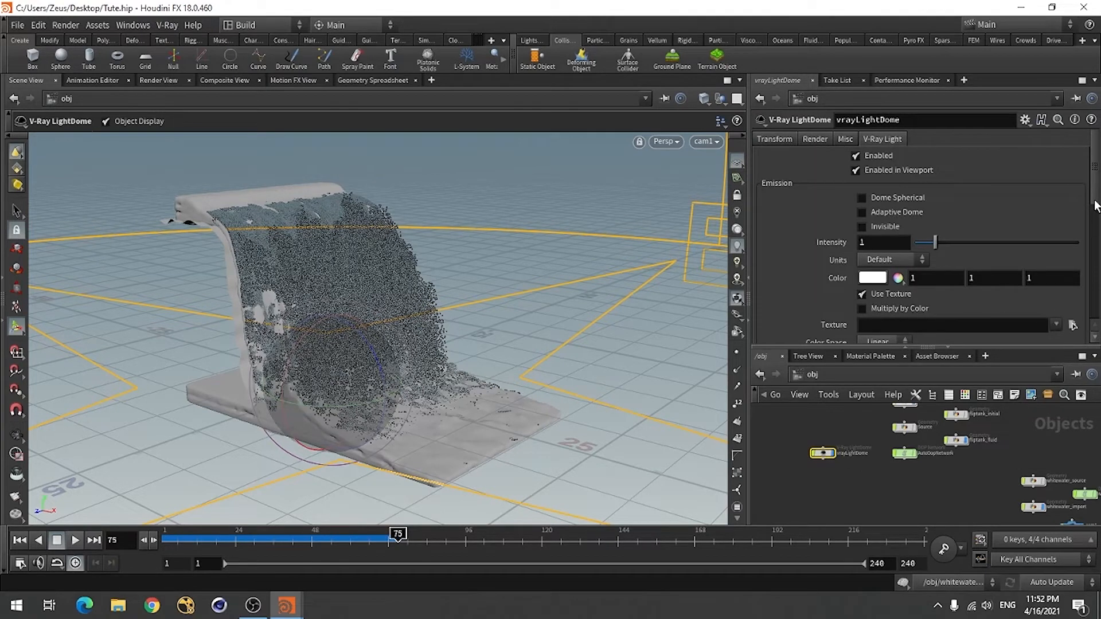
scroll(1093, 218, down, 2)
click(1073, 229)
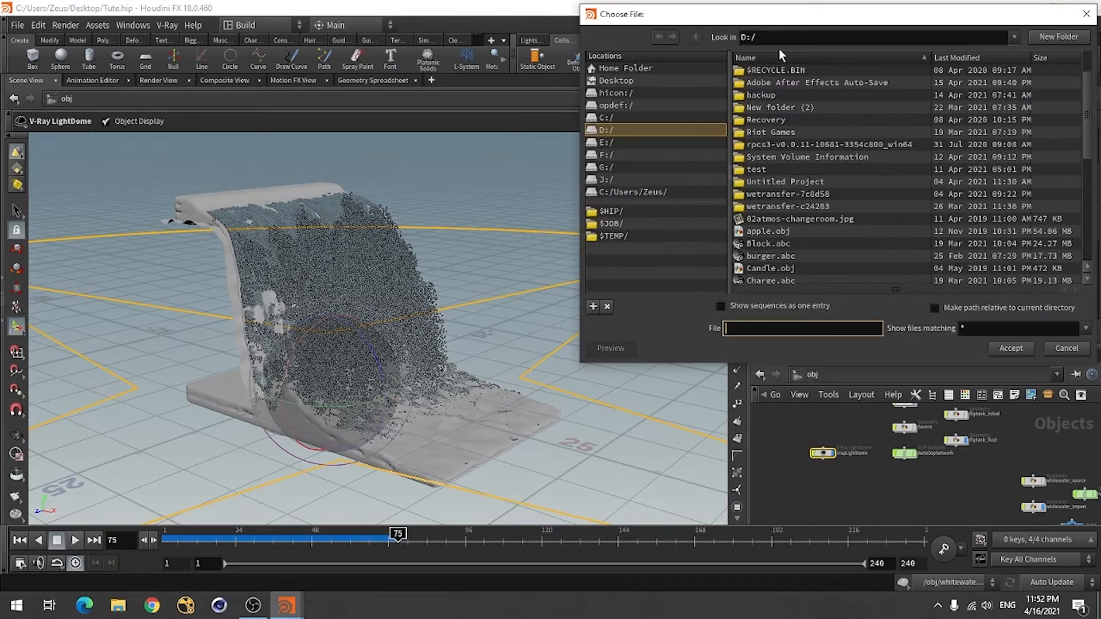
drag(788, 16, 393, 81)
click(249, 244)
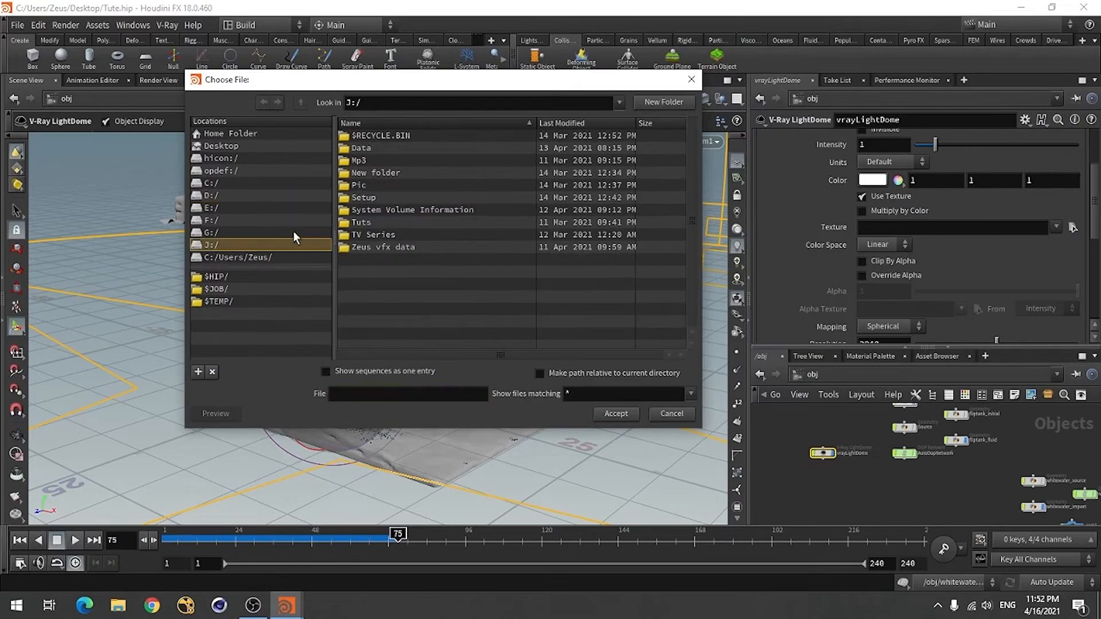
double_click(360, 150)
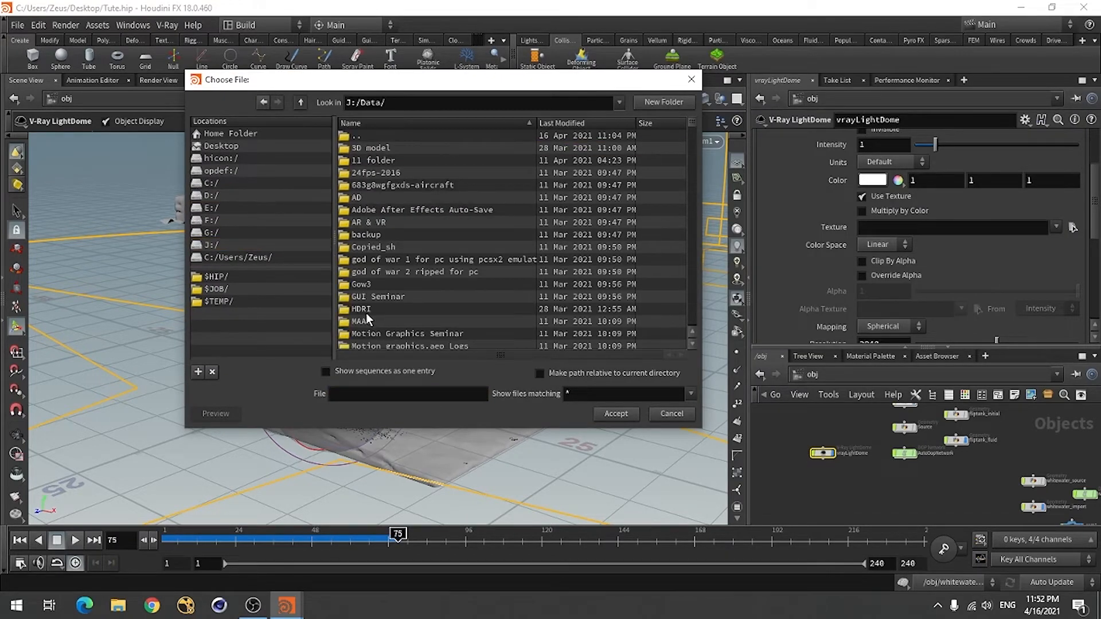
Step: Load cape_hill_2k.hdr from J:/Data/HDRI/ as the V-Ray dome light's texture
double_click(363, 310)
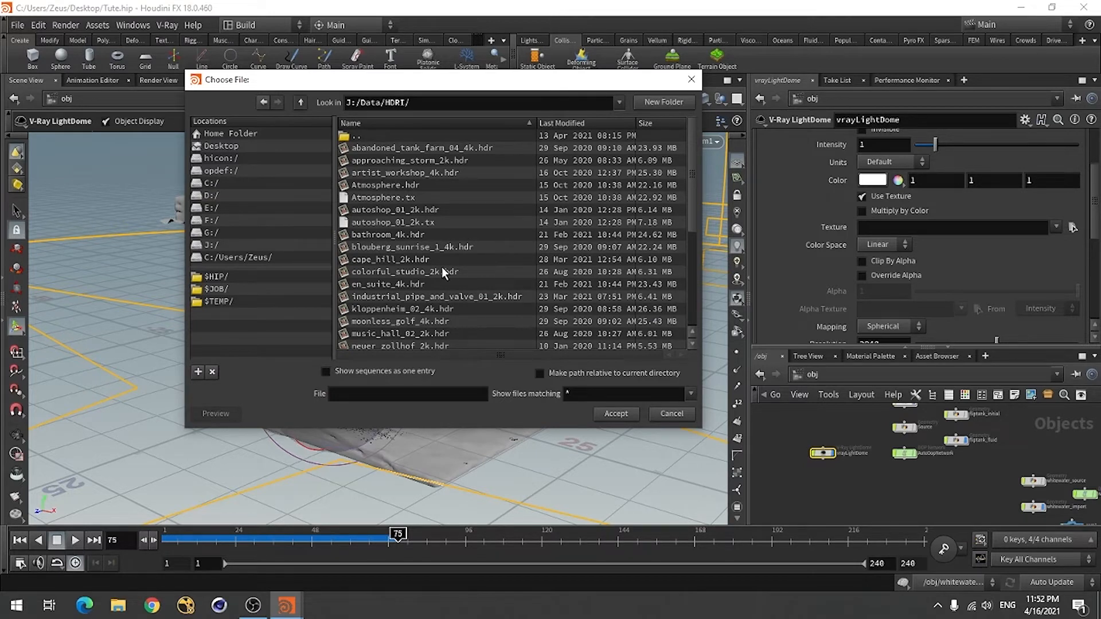
click(415, 261)
click(616, 413)
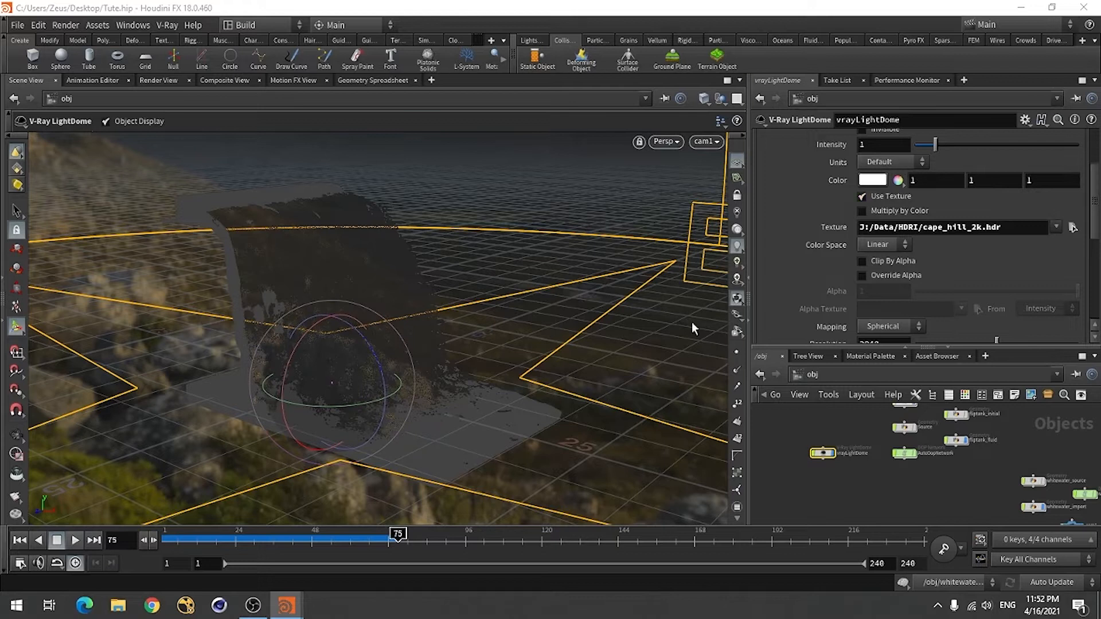
Step: Set the dome light's Y rotation to 60
scroll(810, 189, up, 5)
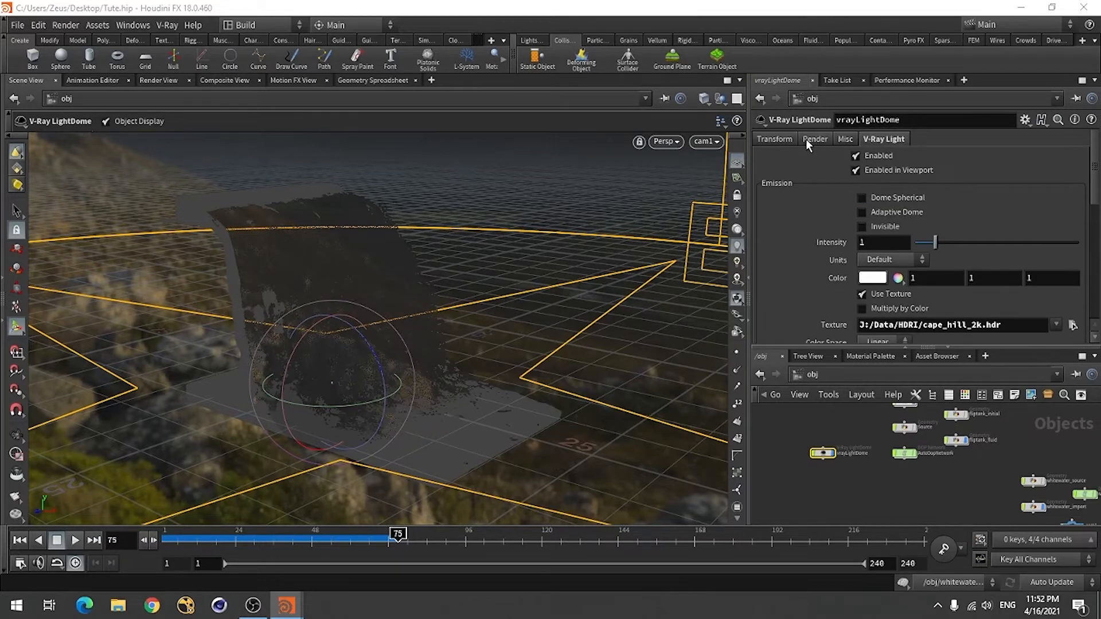
click(776, 139)
click(944, 176)
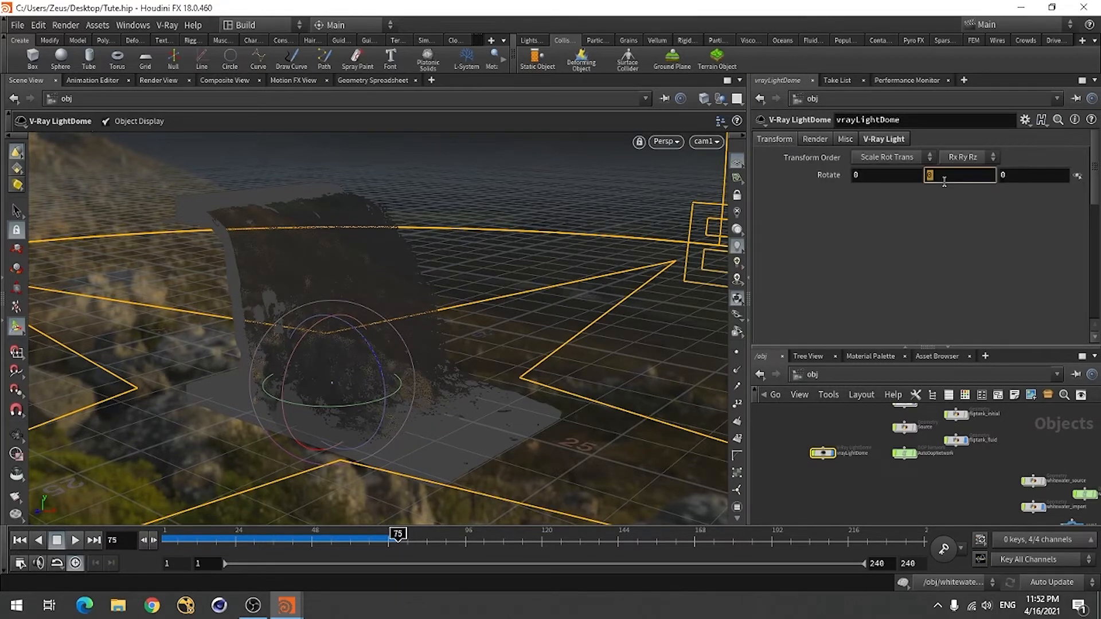
text(60)
key(Return)
key(Escape)
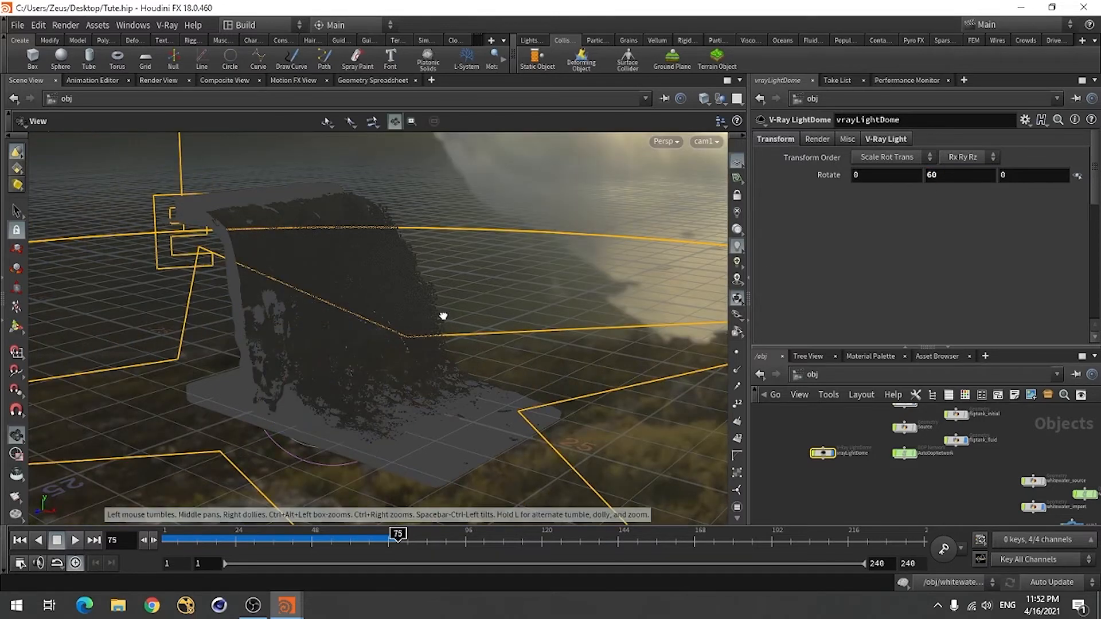
mouse_move(443, 316)
mouse_down()
mouse_move(369, 294)
mouse_move(291, 297)
mouse_move(450, 322)
mouse_move(440, 328)
mouse_up()
Step: Add a Grid object at the object level and set its uniform scale to 10
scroll(957, 456, down, 3)
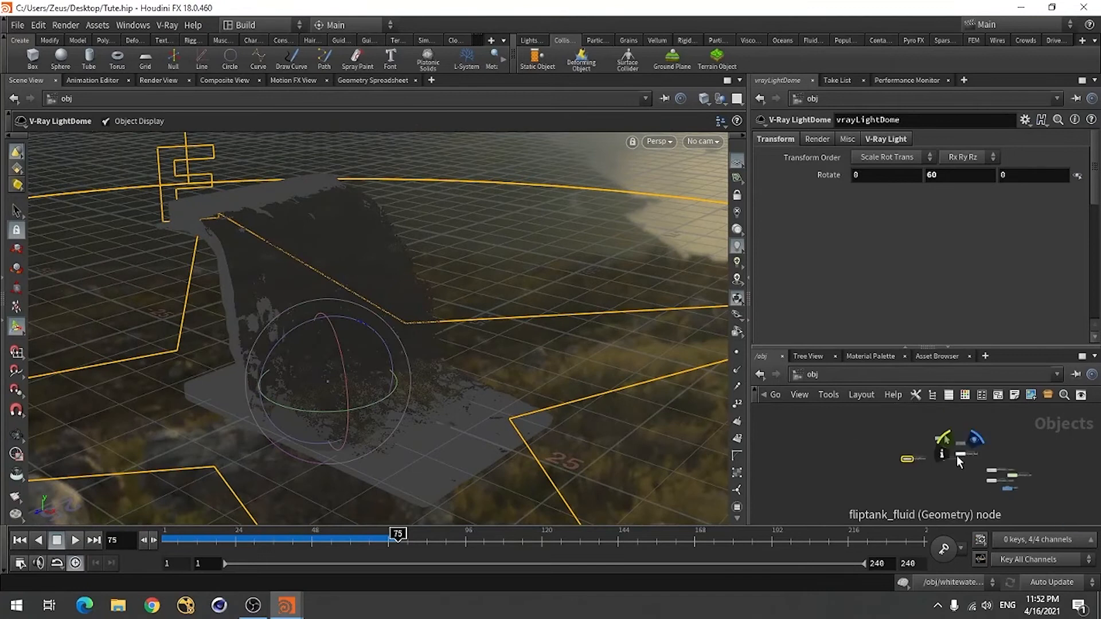
click(925, 506)
key(Tab)
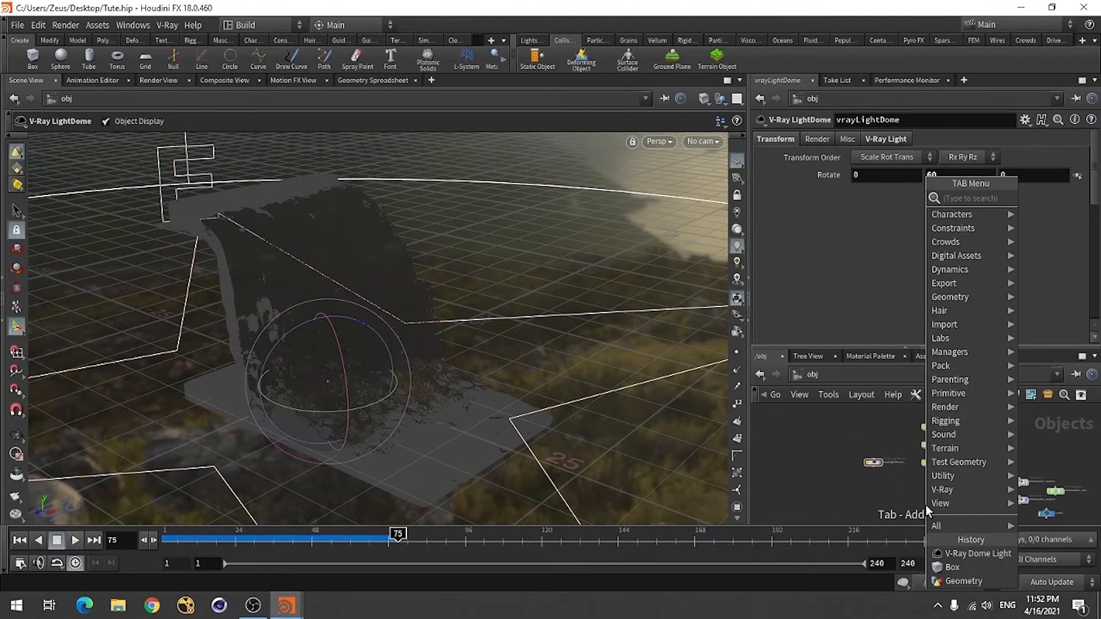
text(grid)
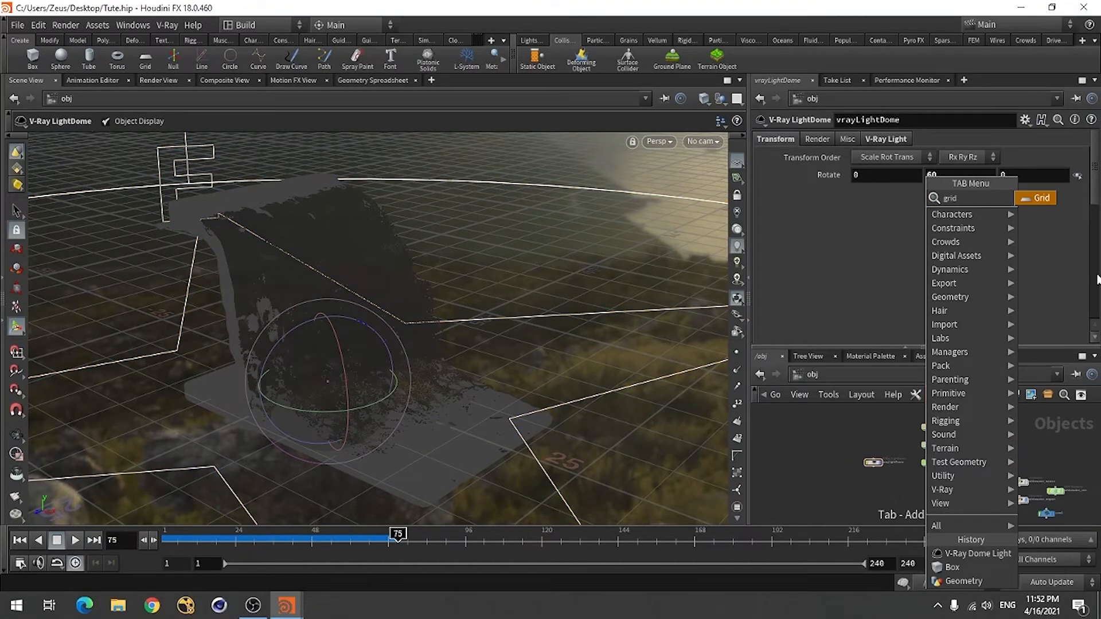
click(1040, 199)
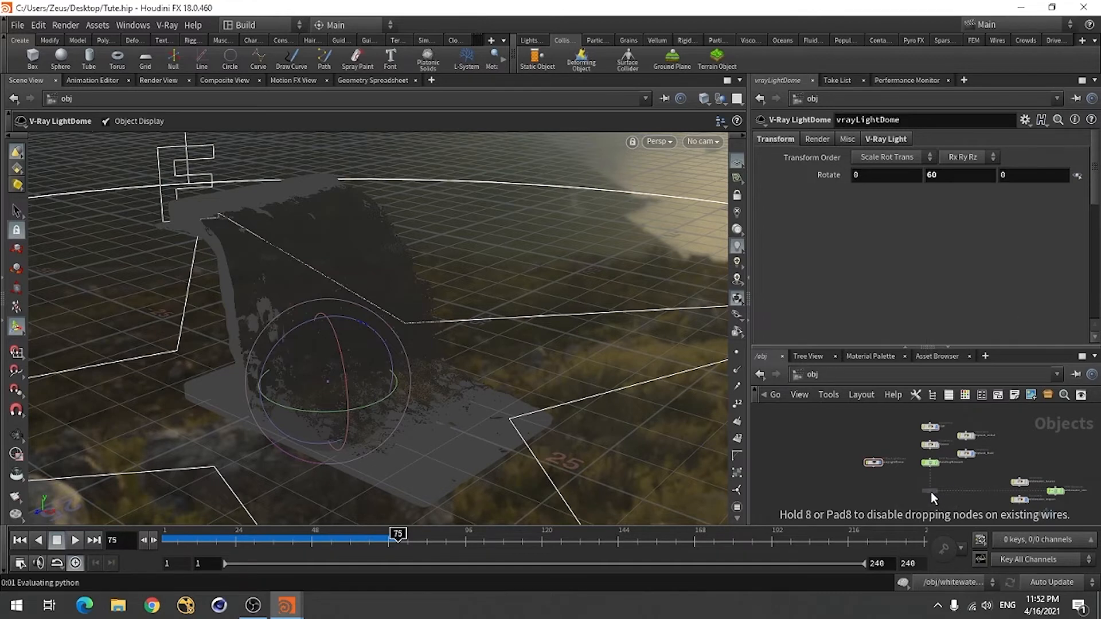
click(930, 492)
click(866, 264)
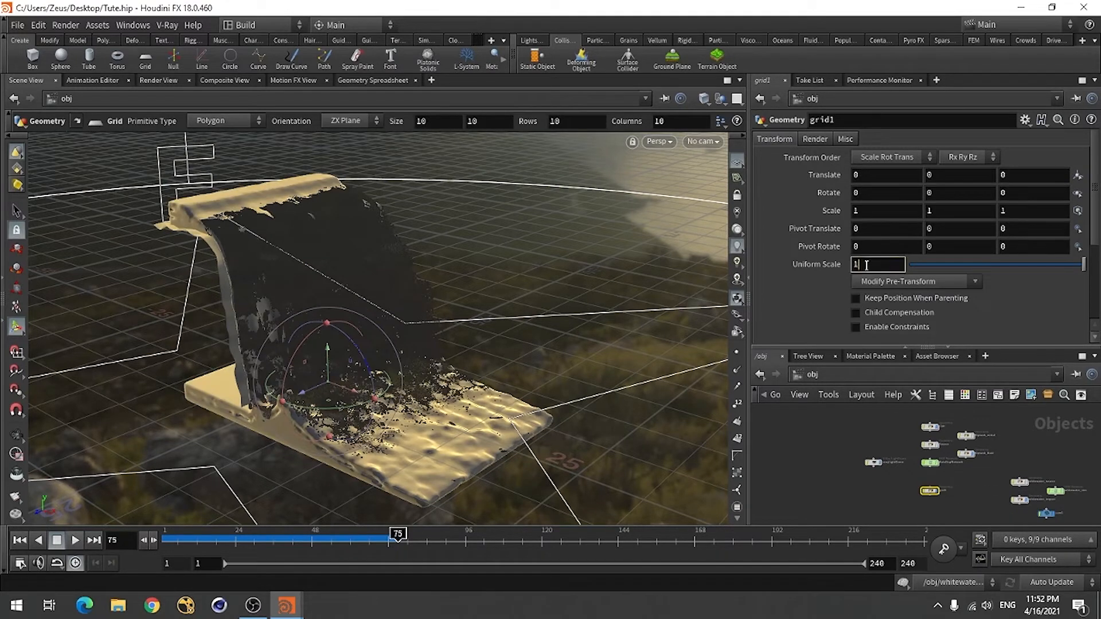
text(0)
key(Return)
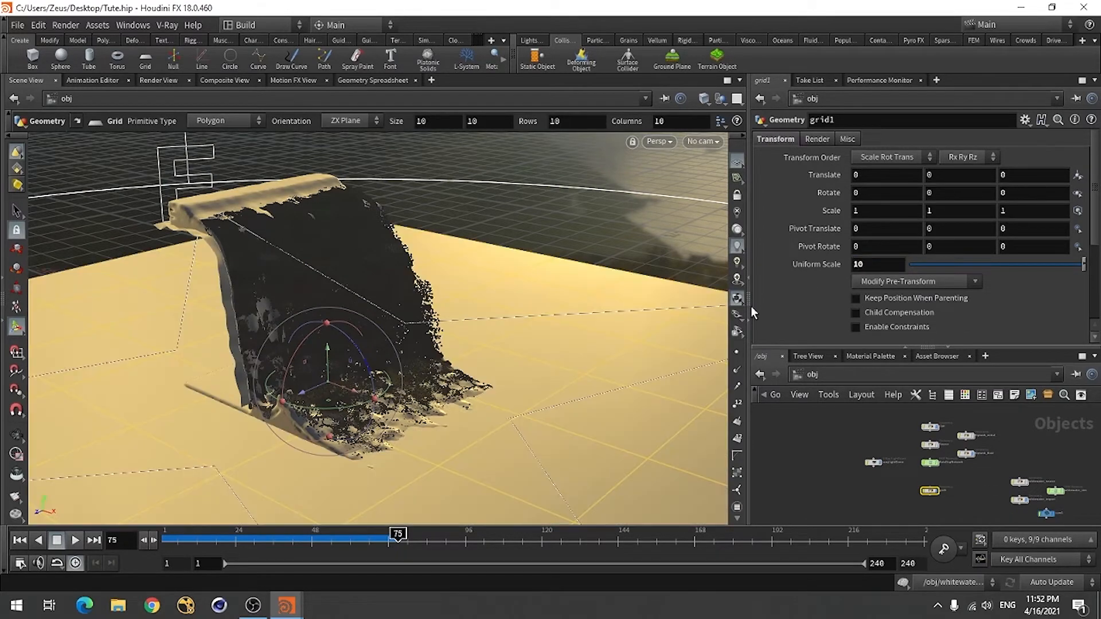
Step: Move the grid down to about -1.56 in Y beneath the water, and look through cam1 again
drag(356, 394, 289, 439)
key(Escape)
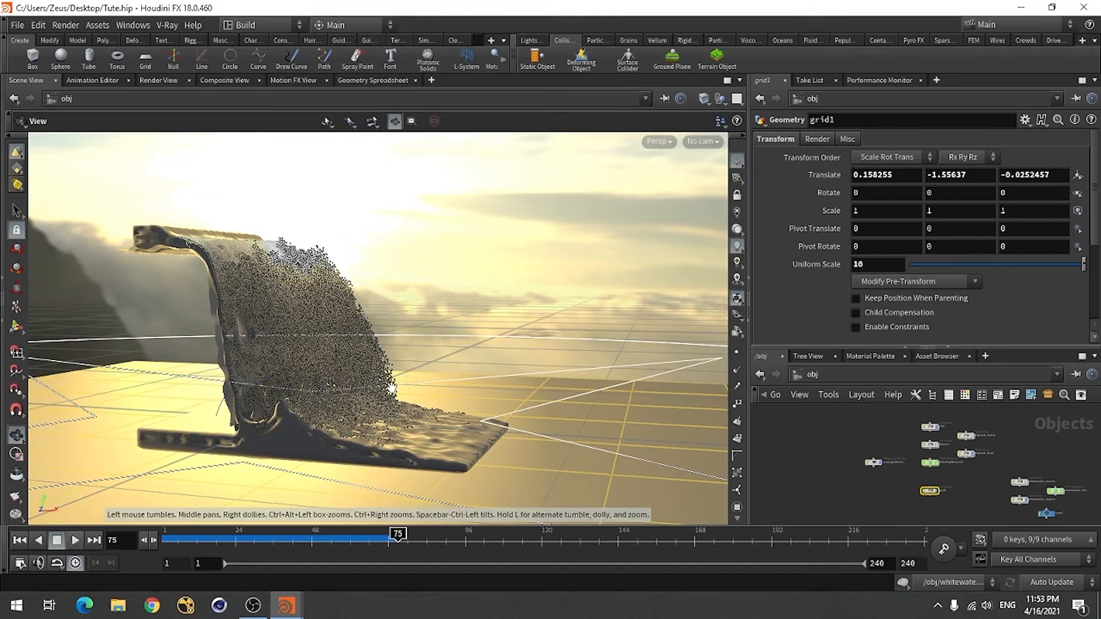
alt+drag(392, 388, 356, 417)
click(695, 144)
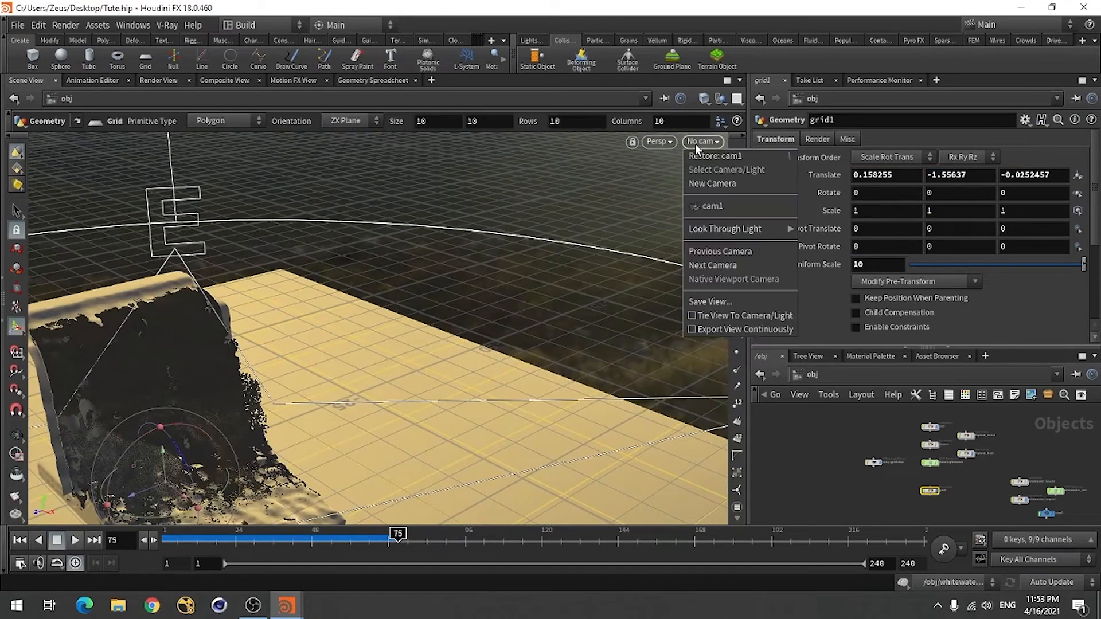
click(707, 205)
Step: Turn off the display of the whitewater particles so only the fluid surface and grid are shown
scroll(882, 454, up, 2)
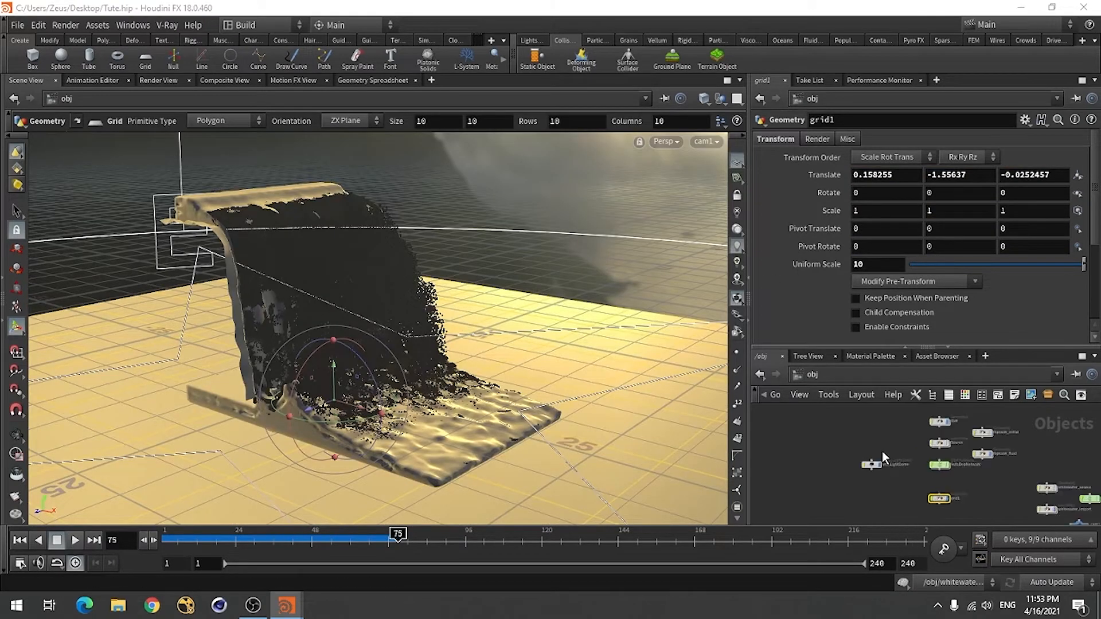
scroll(882, 452, up, 3)
scroll(848, 479, down, 2)
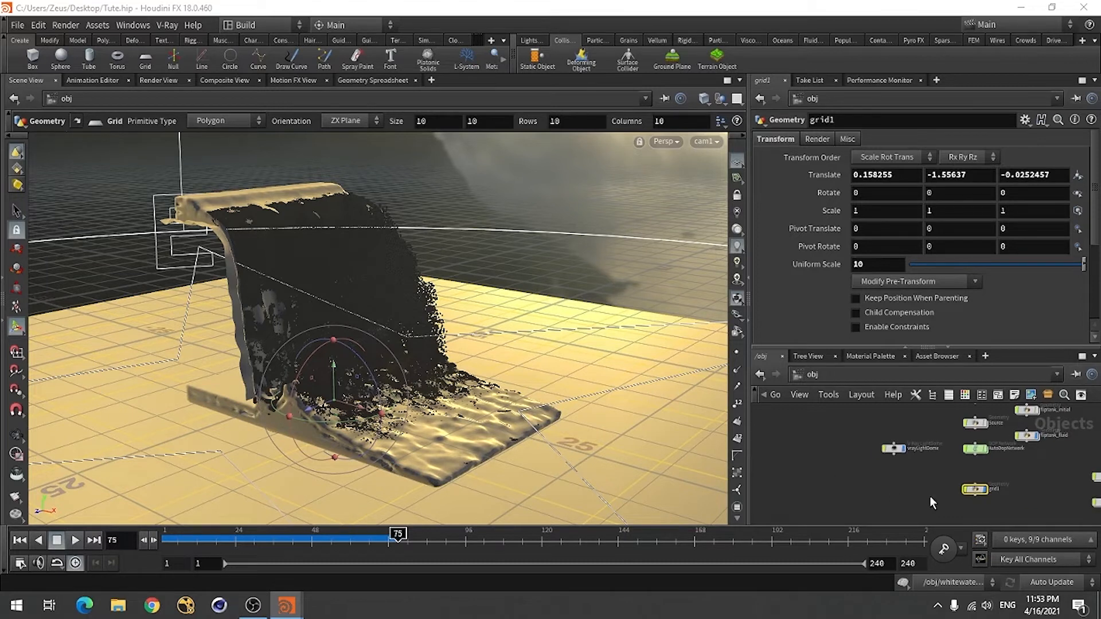
scroll(897, 443, down, 3)
scroll(1055, 489, up, 5)
scroll(937, 471, down, 3)
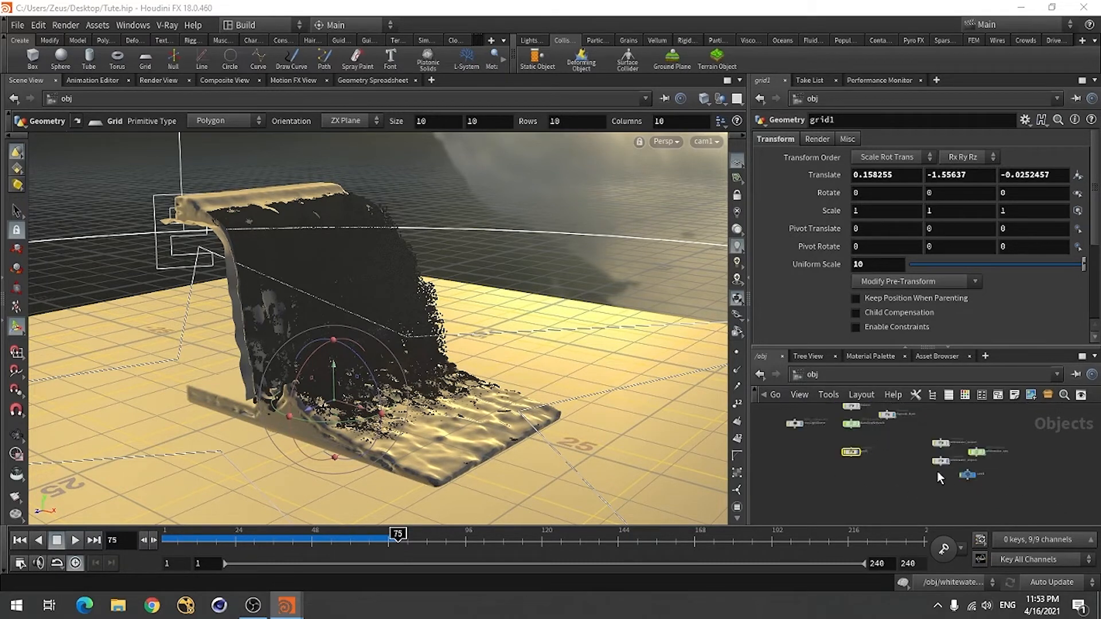
scroll(937, 471, up, 4)
click(975, 435)
scroll(959, 459, down, 4)
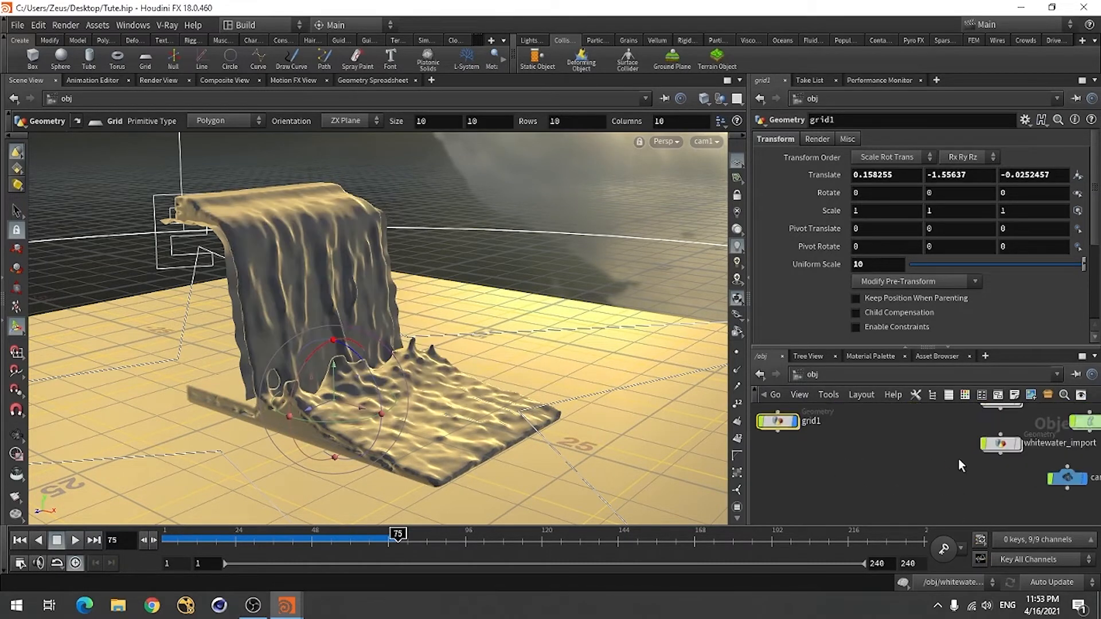
Step: Create a Material Network at the object level and go inside it
key(Tab)
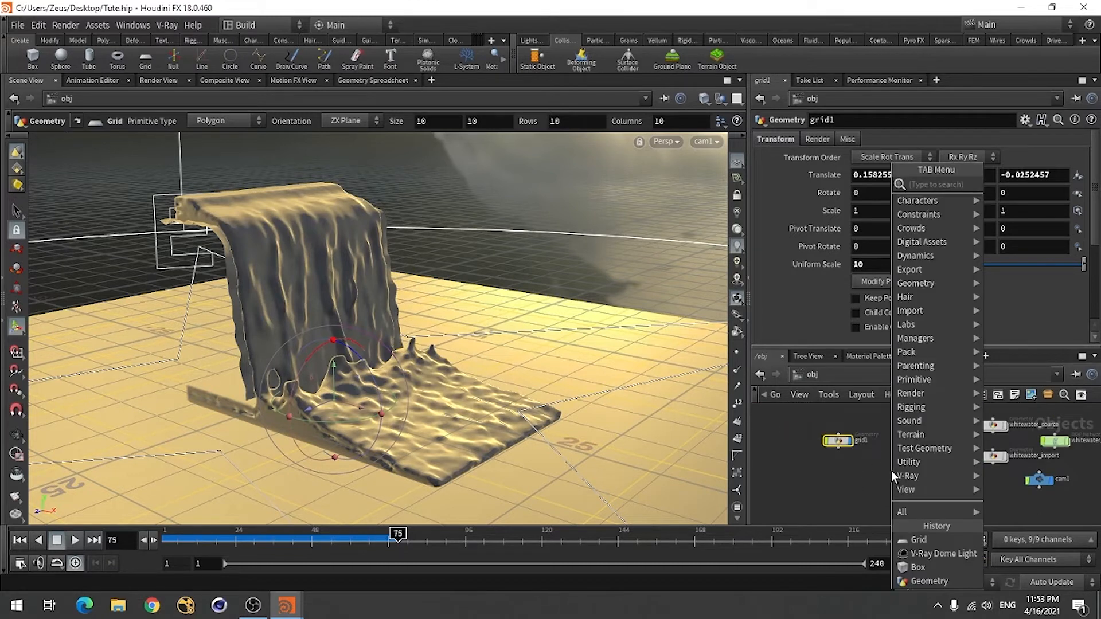
mouse_move(906, 462)
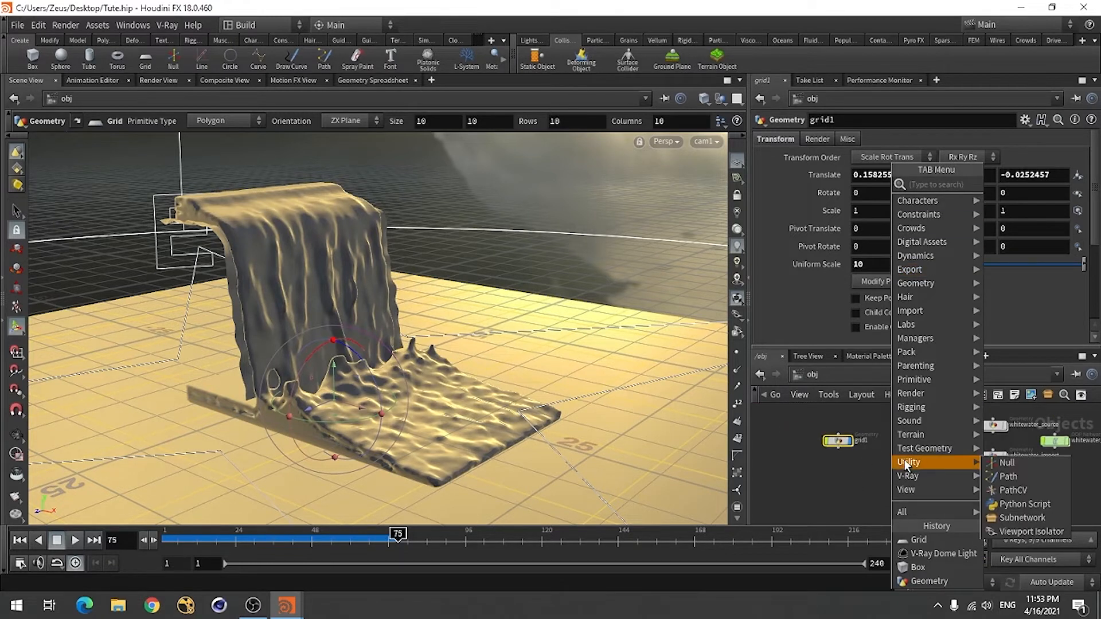
text(mat)
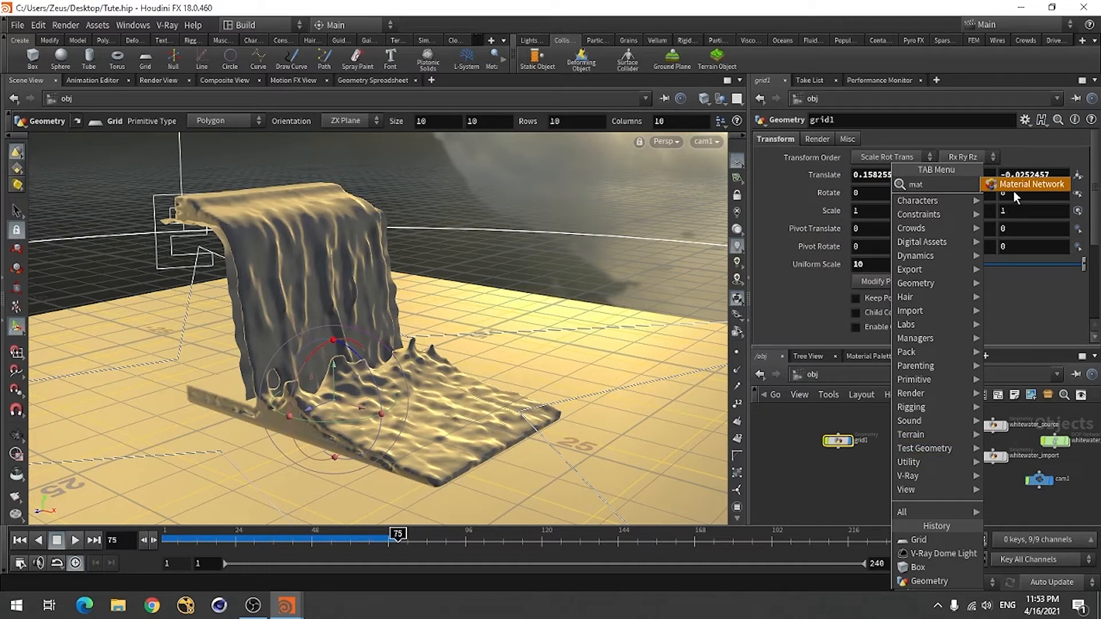
click(1013, 186)
click(910, 458)
double_click(910, 459)
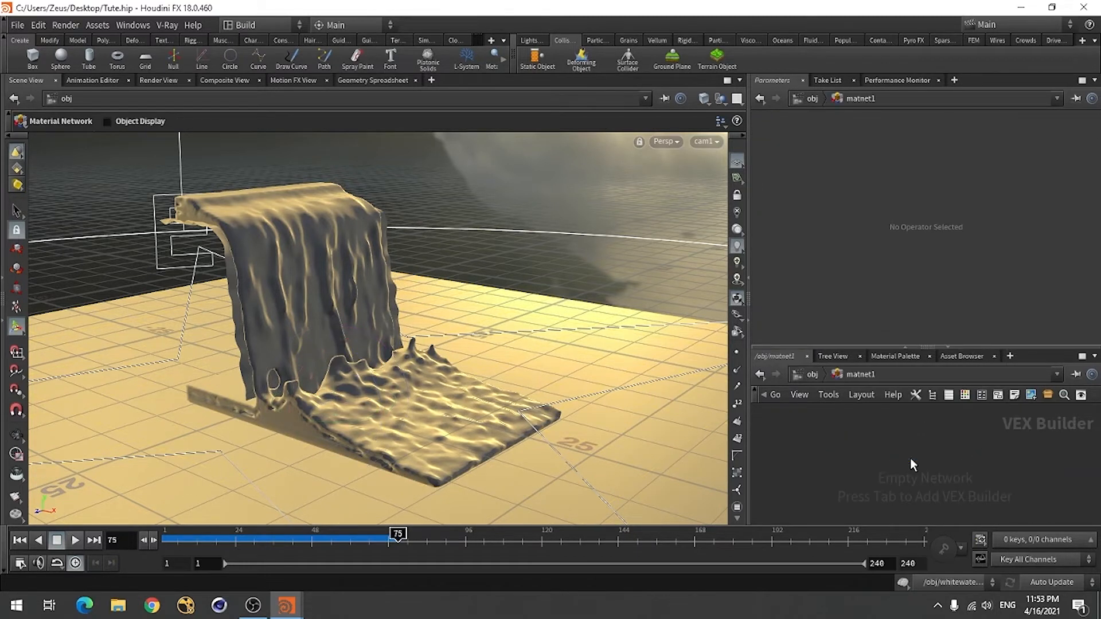
Step: Add a V-Ray Material to the empty material network
key(Tab)
scroll(891, 470, down, 4)
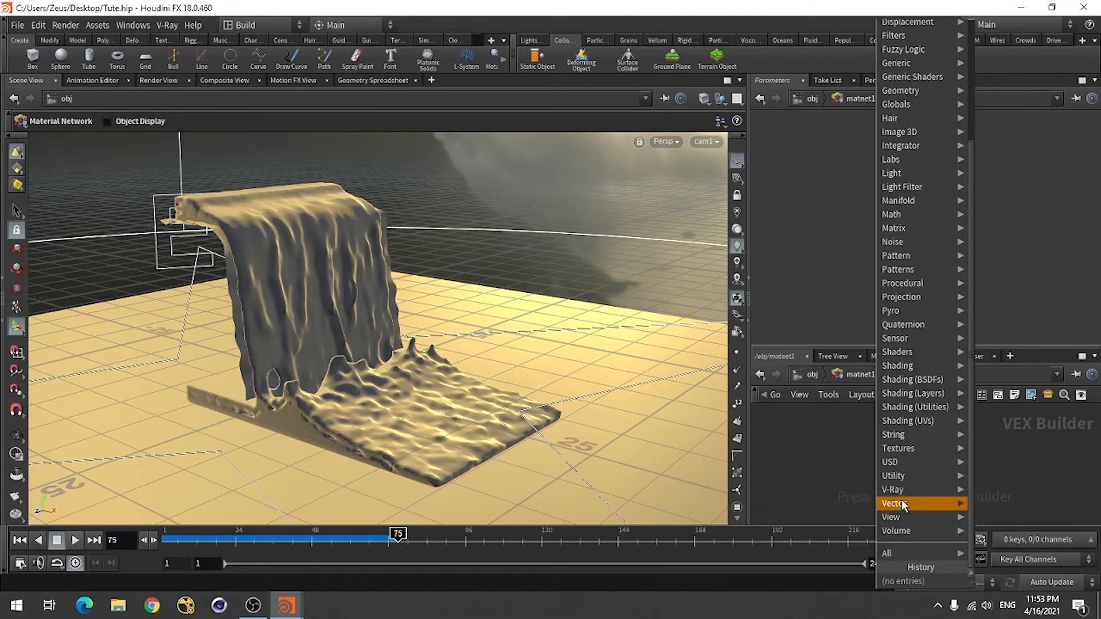
mouse_move(903, 494)
mouse_move(762, 533)
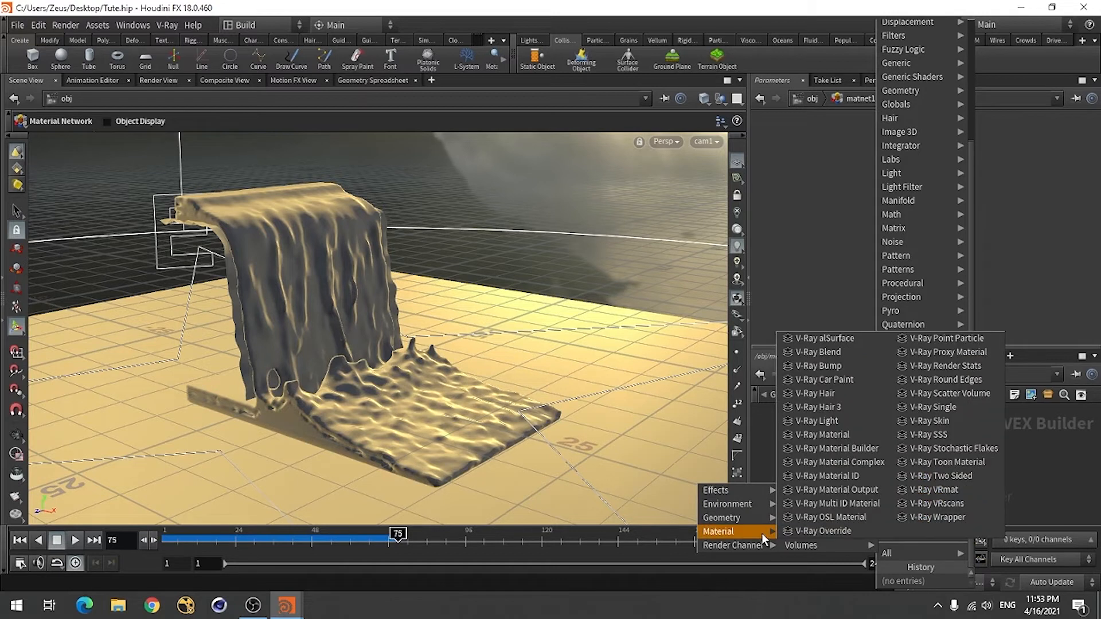
click(831, 434)
click(873, 423)
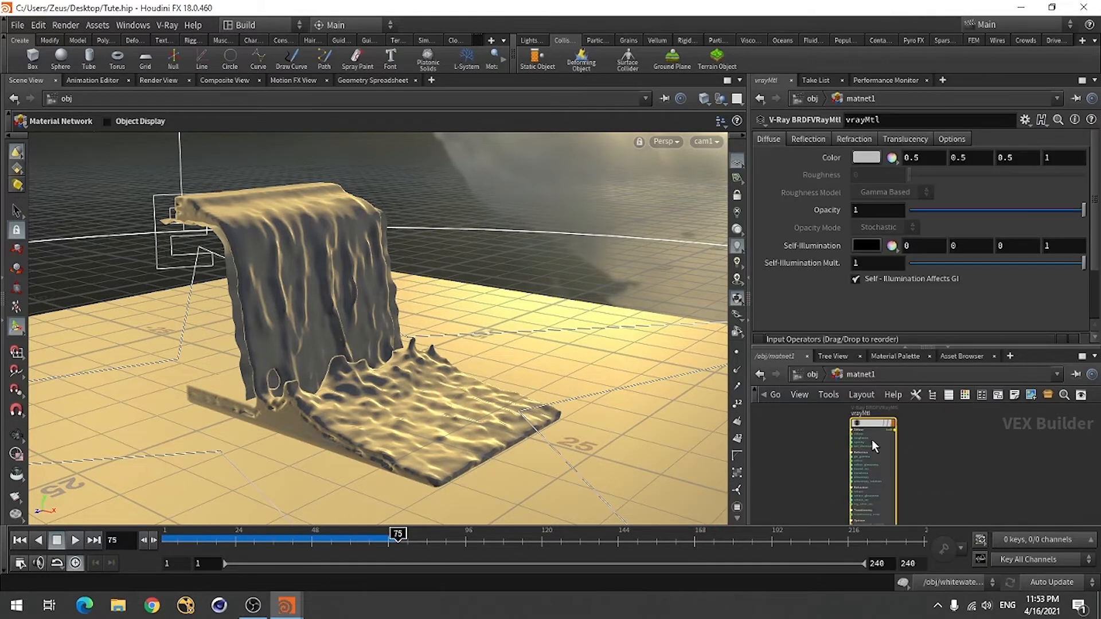
Step: Apply the Water preset to the V-Ray material
click(1025, 119)
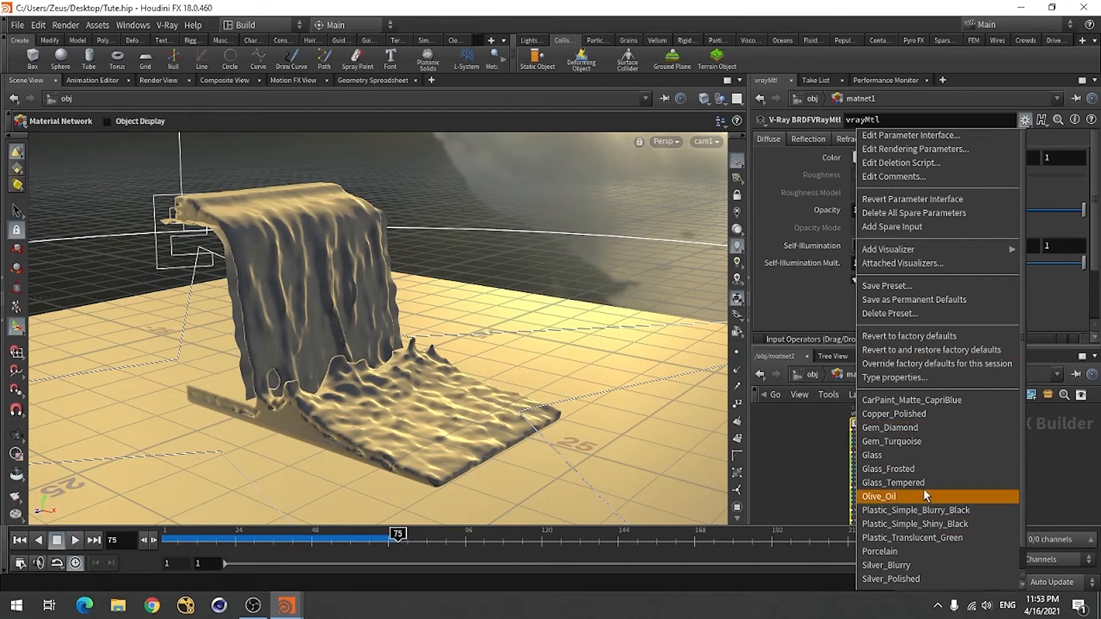
scroll(938, 489, down, 2)
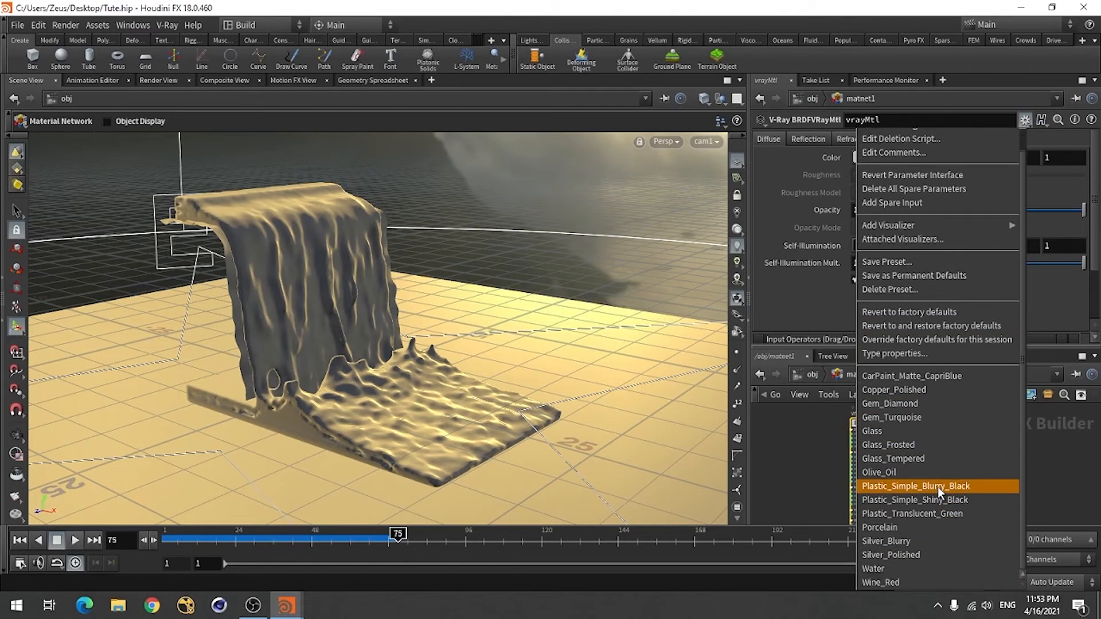
click(898, 569)
Step: Shift the water material's refraction fog color toward green, to 0.859174, 0.899384, 0.8805
click(808, 137)
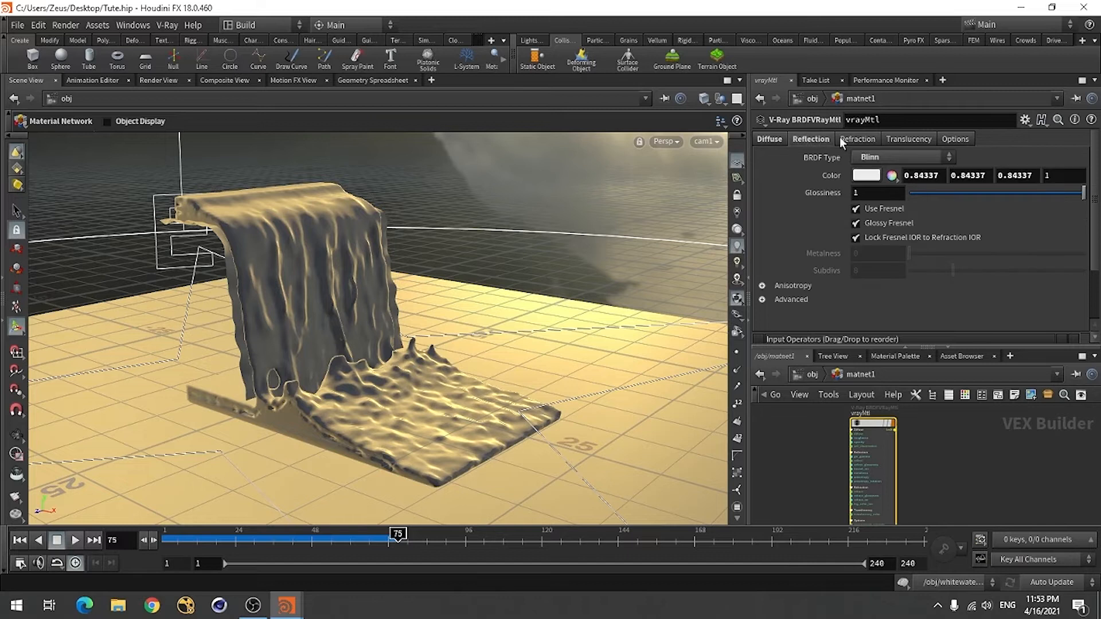
click(843, 138)
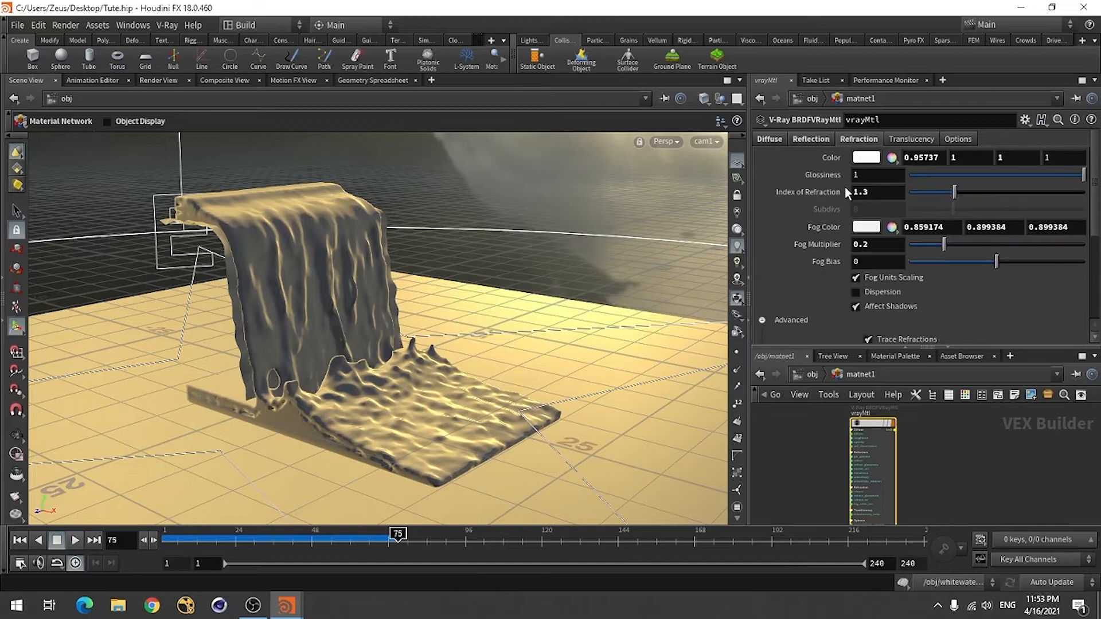
click(865, 229)
drag(670, 192, 676, 158)
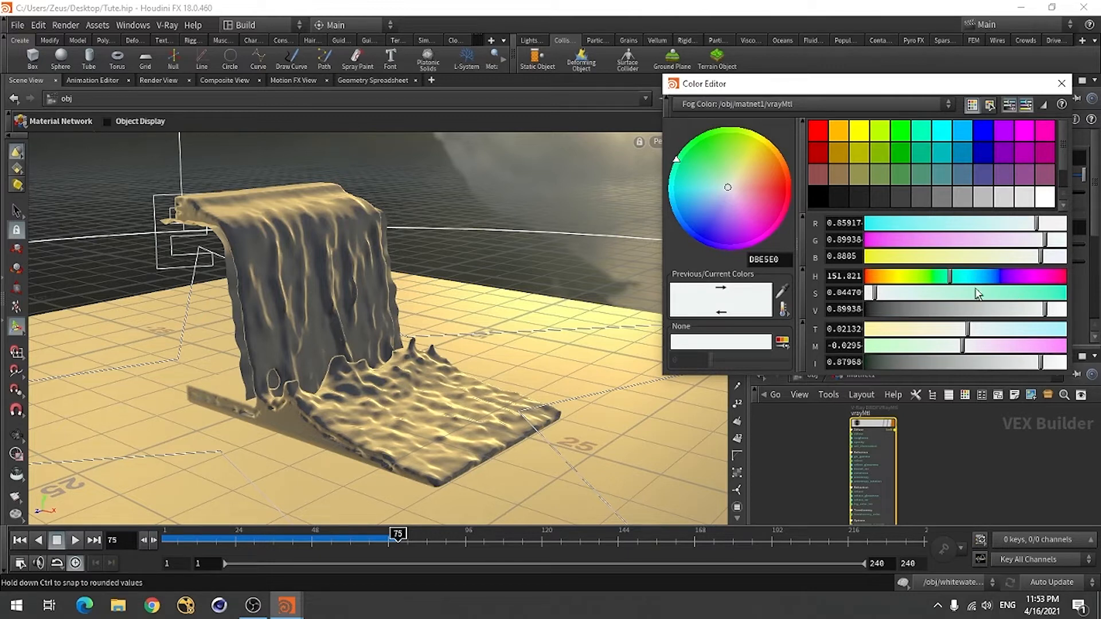
click(1061, 83)
Step: Set the water material's refraction glossiness to 0.9 and assign the material to the fluid surface
click(876, 176)
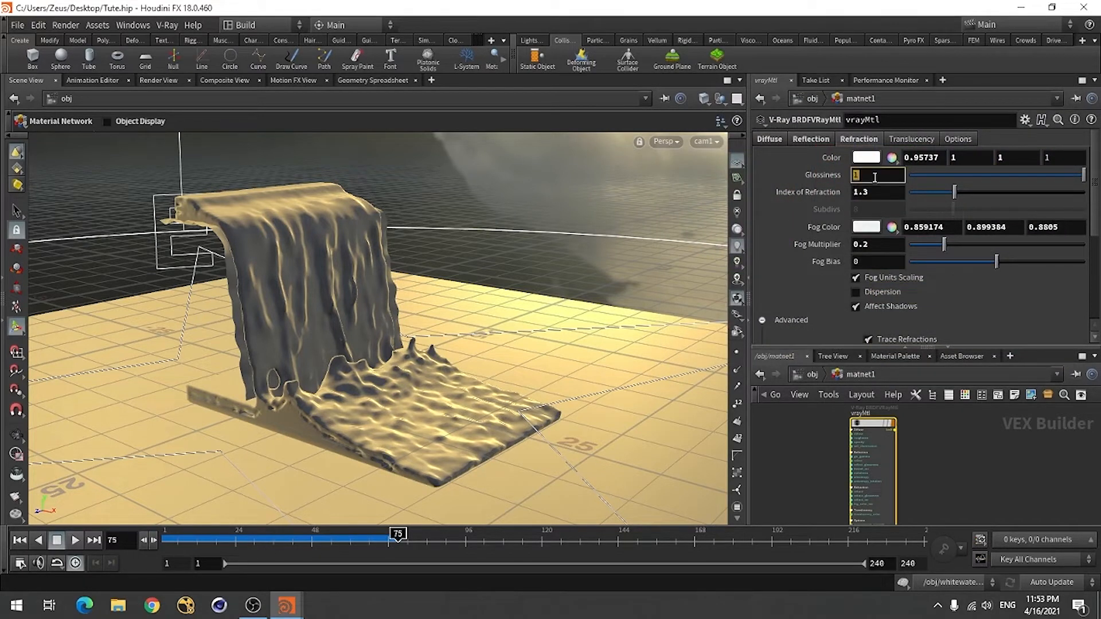
text(.9)
key(Return)
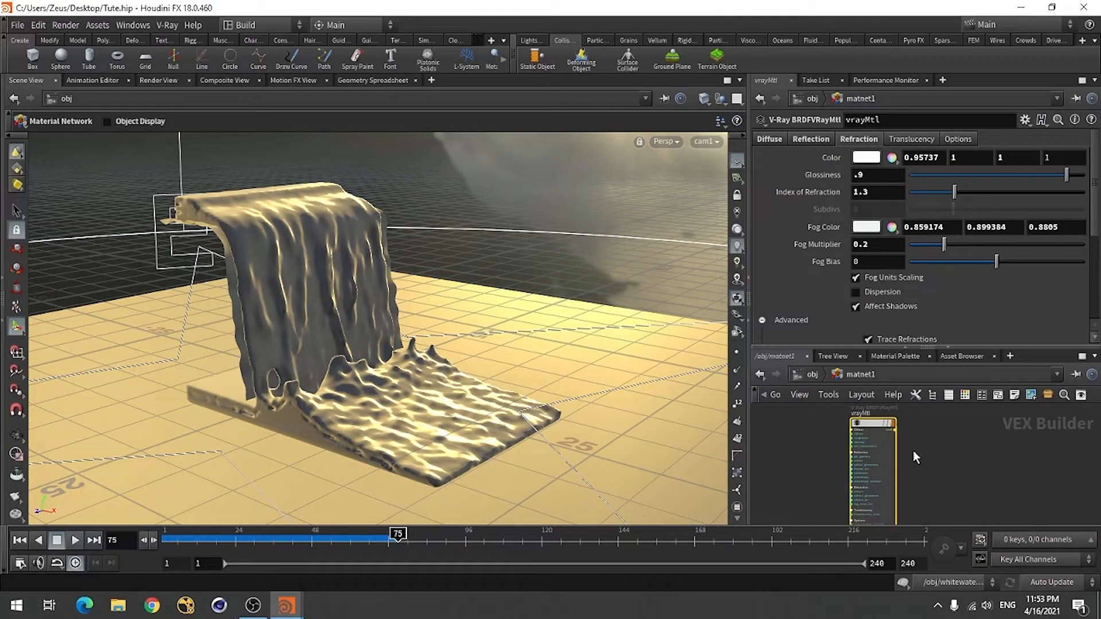
drag(877, 423, 350, 331)
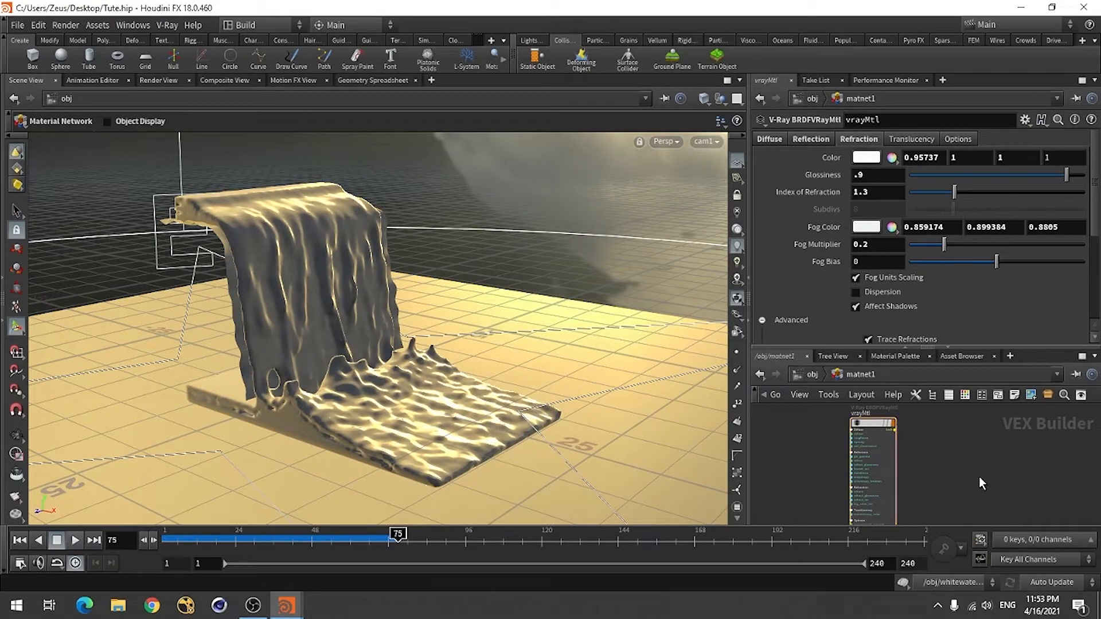
Step: Add a second V-Ray Material beside the water material and assign it to the ground grid
key(Tab)
scroll(976, 472, down, 5)
mouse_move(1016, 493)
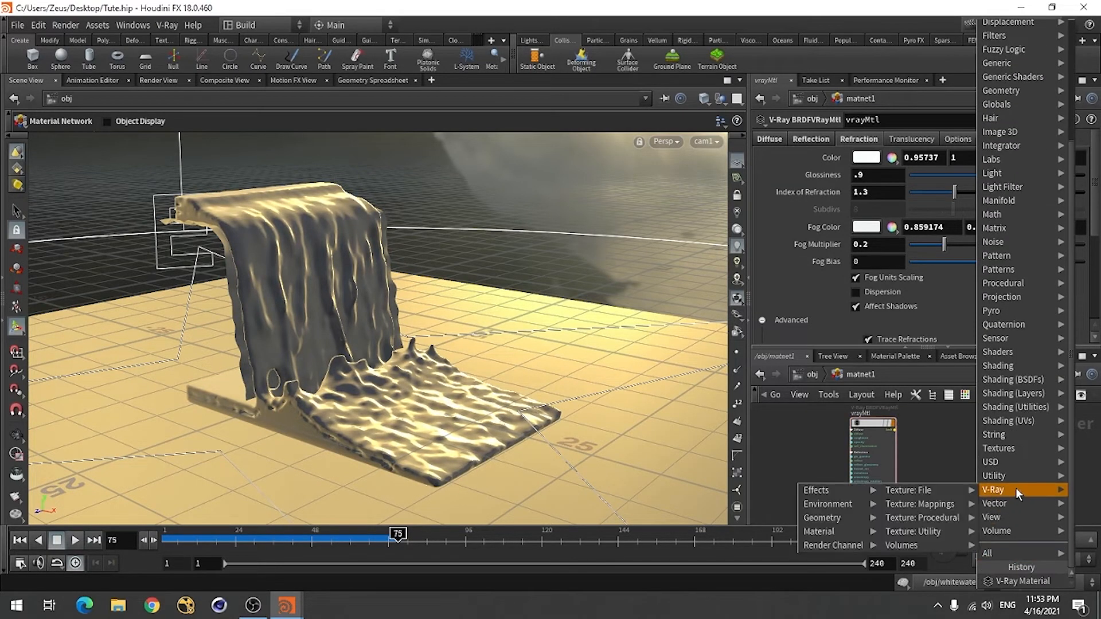
mouse_move(841, 532)
click(628, 431)
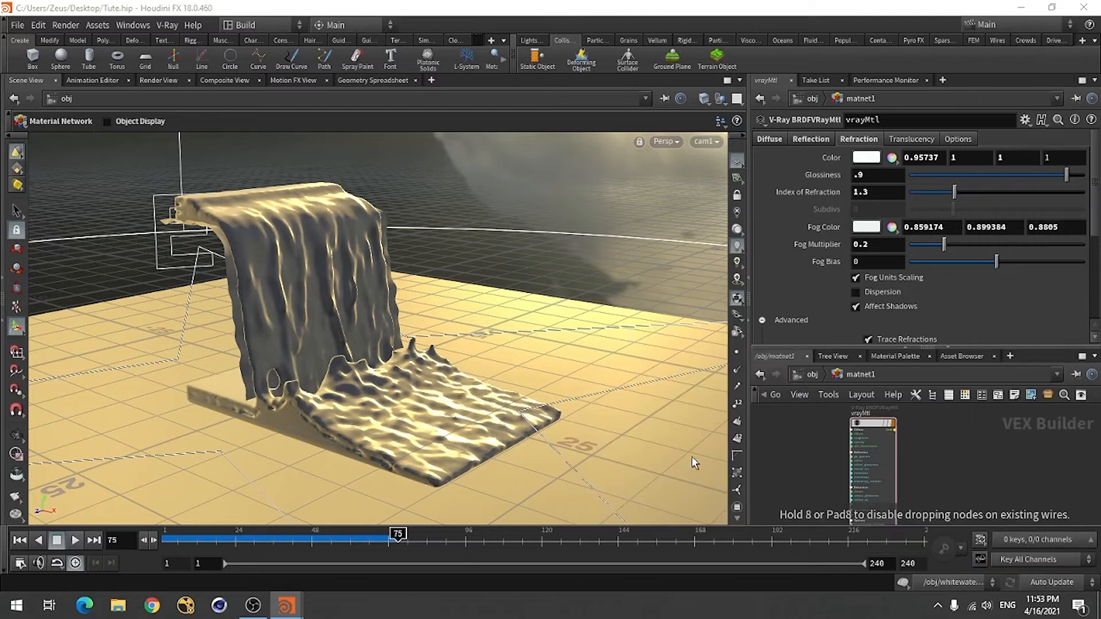
click(982, 449)
drag(983, 449, 642, 434)
scroll(845, 460, down, 3)
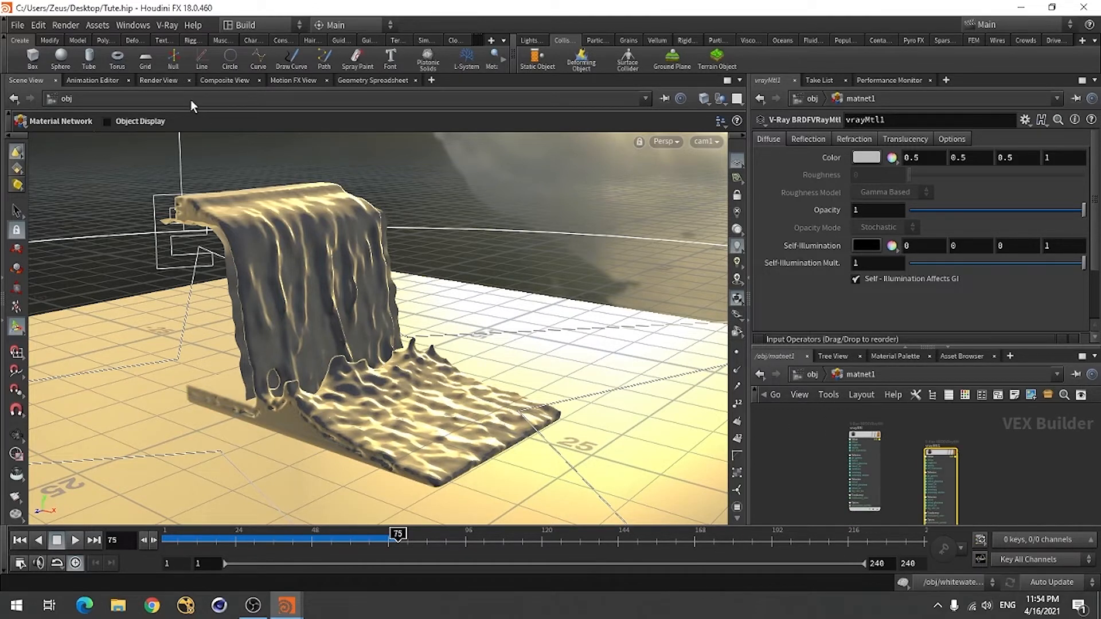
Step: Save the scene and run a V-Ray test render of frame 75 in the frame buffer
key(ctrl+s)
click(167, 25)
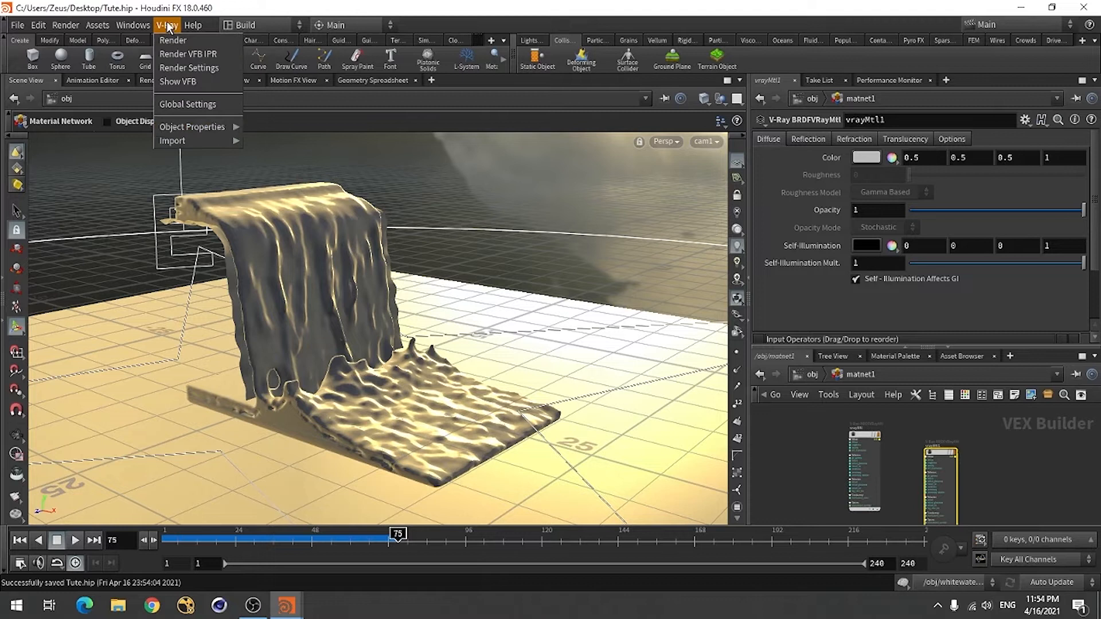
click(179, 83)
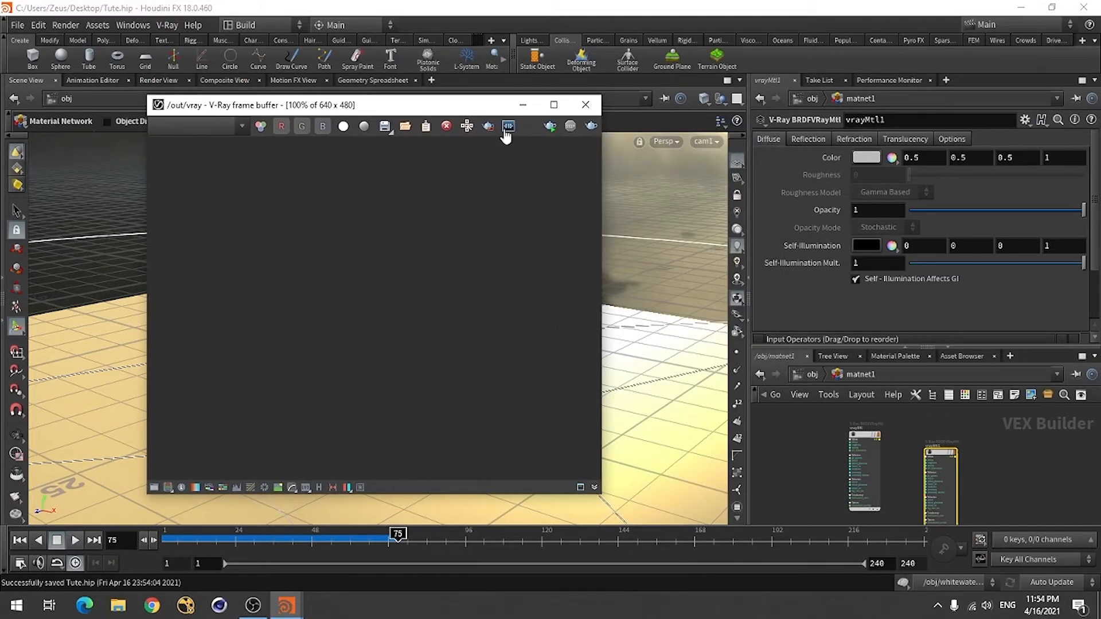
click(591, 126)
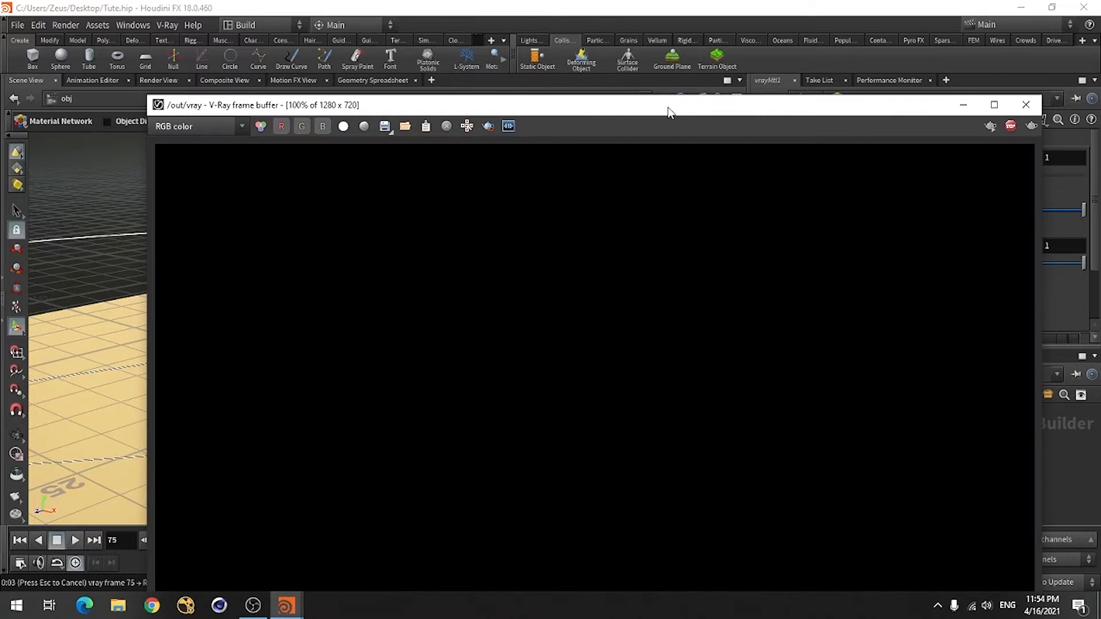
drag(668, 111, 545, 15)
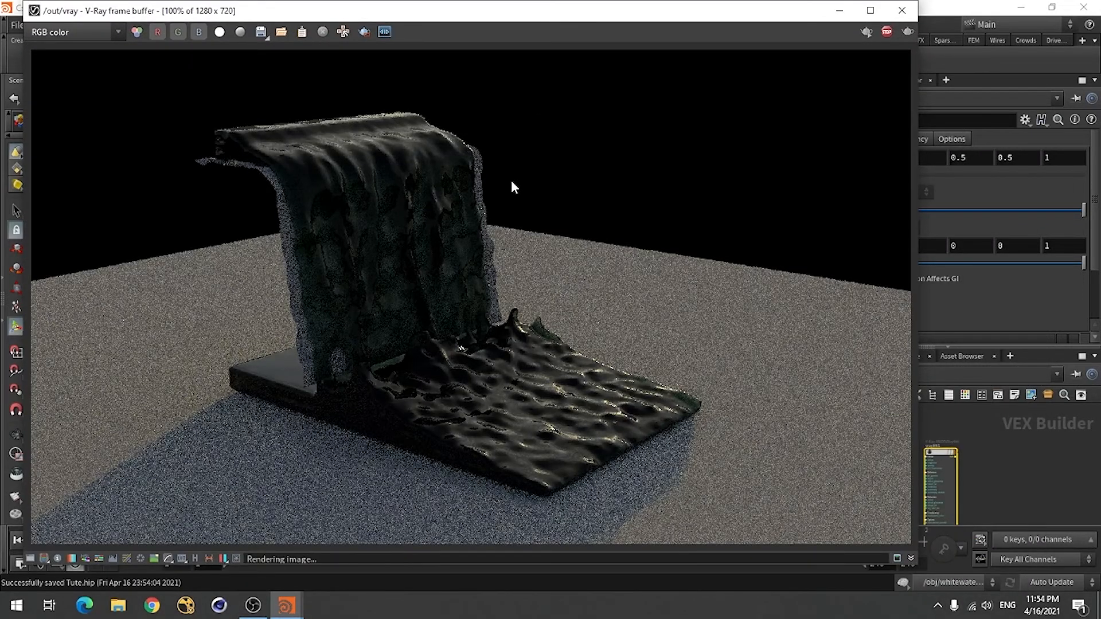
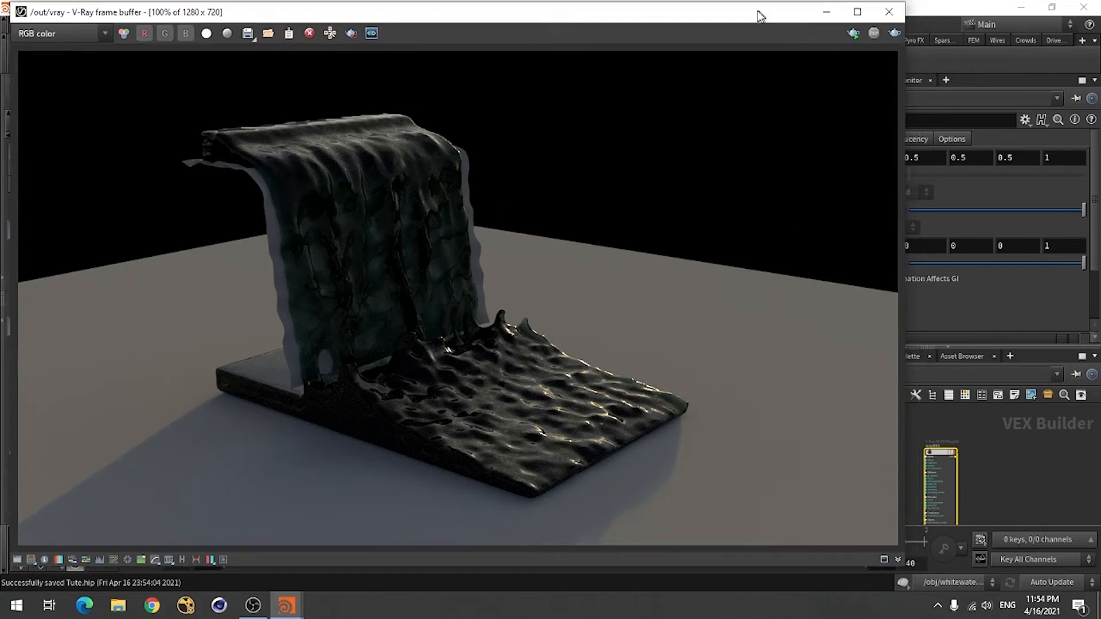
drag(757, 12, 567, 23)
Step: Enable the Dome Spherical option on the V-Ray dome light
key(u)
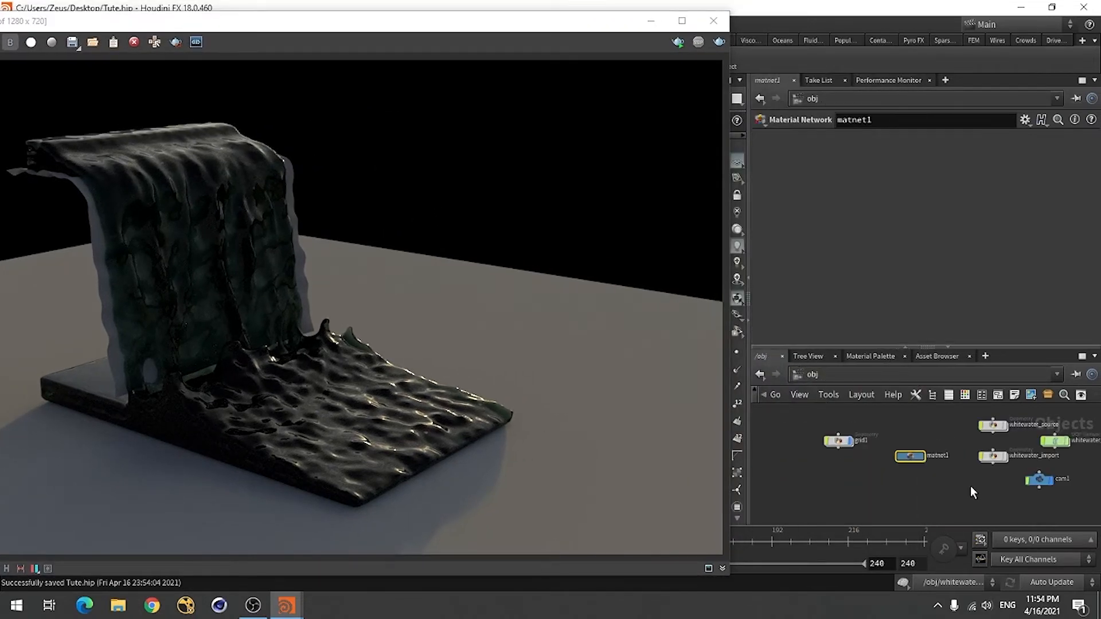
scroll(917, 466, down, 4)
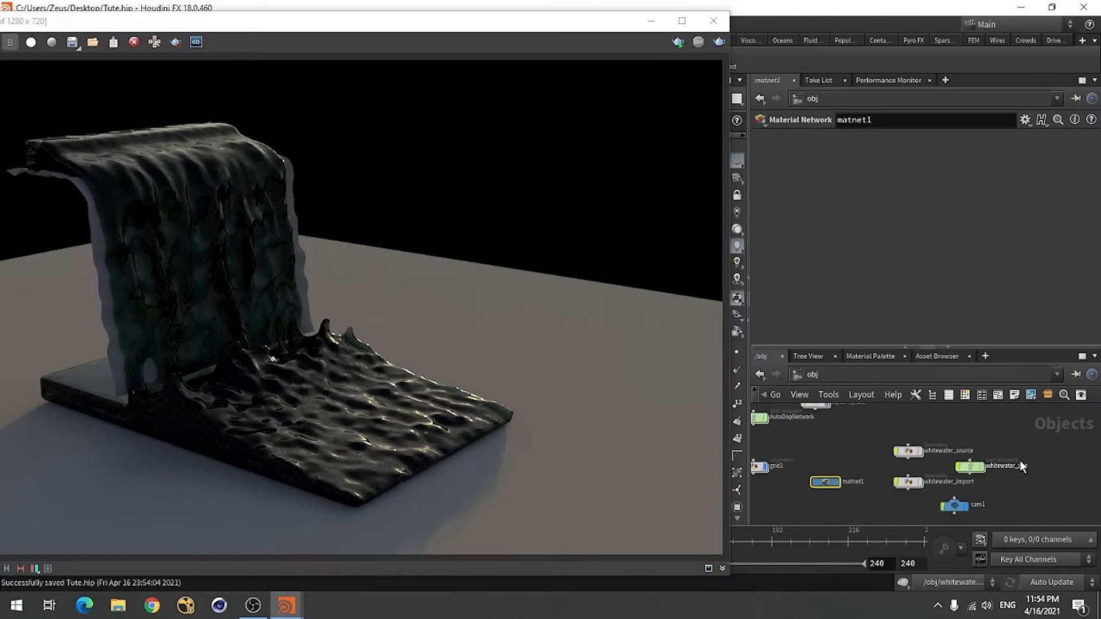
scroll(881, 462, up, 2)
scroll(803, 448, up, 3)
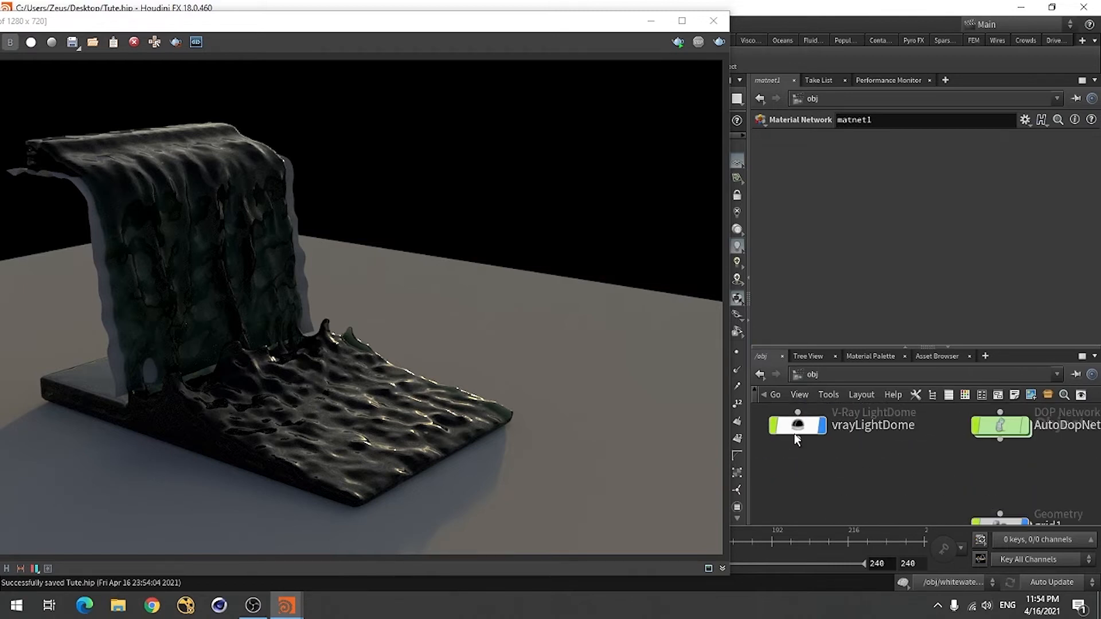
click(797, 425)
click(877, 142)
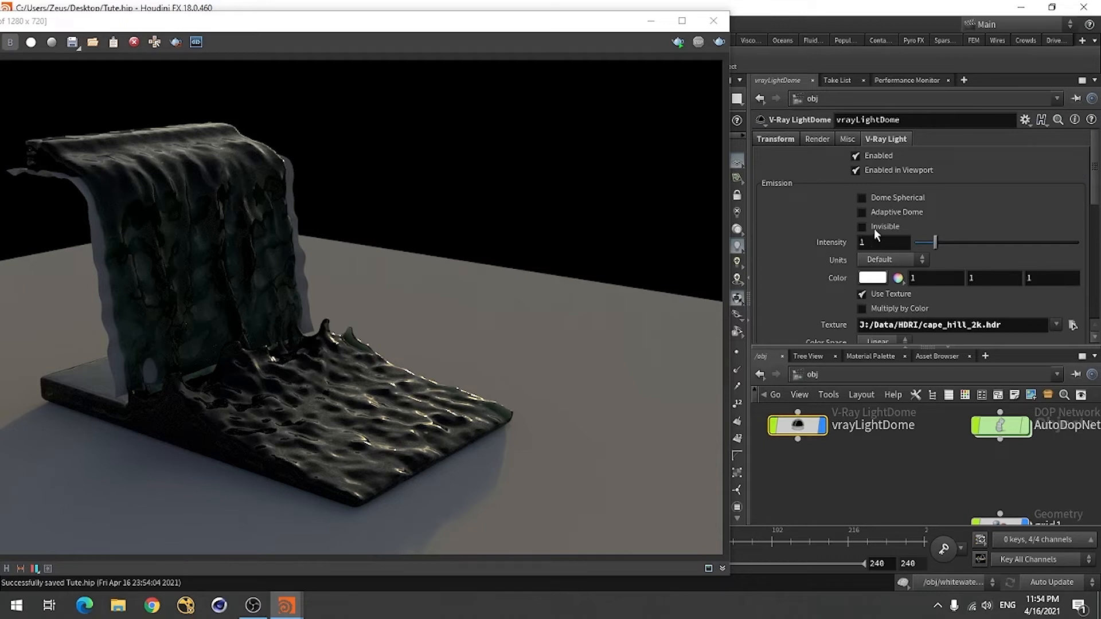
Step: Go into the matnet1 material network and select the water material vrayMtl
click(799, 394)
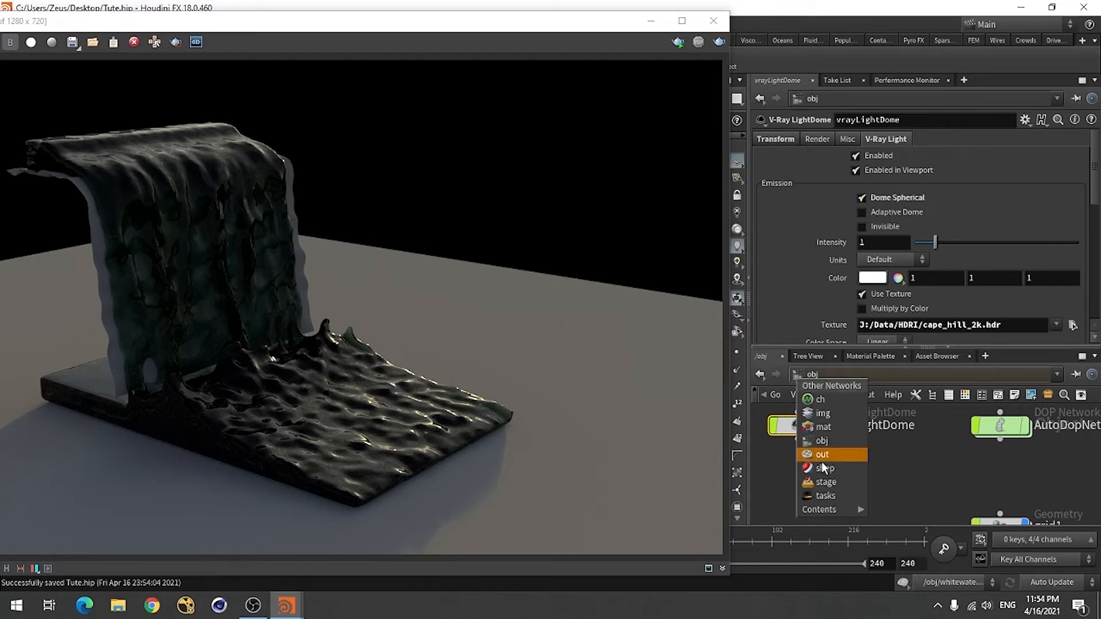
click(826, 456)
scroll(926, 485, down, 3)
scroll(909, 454, up, 4)
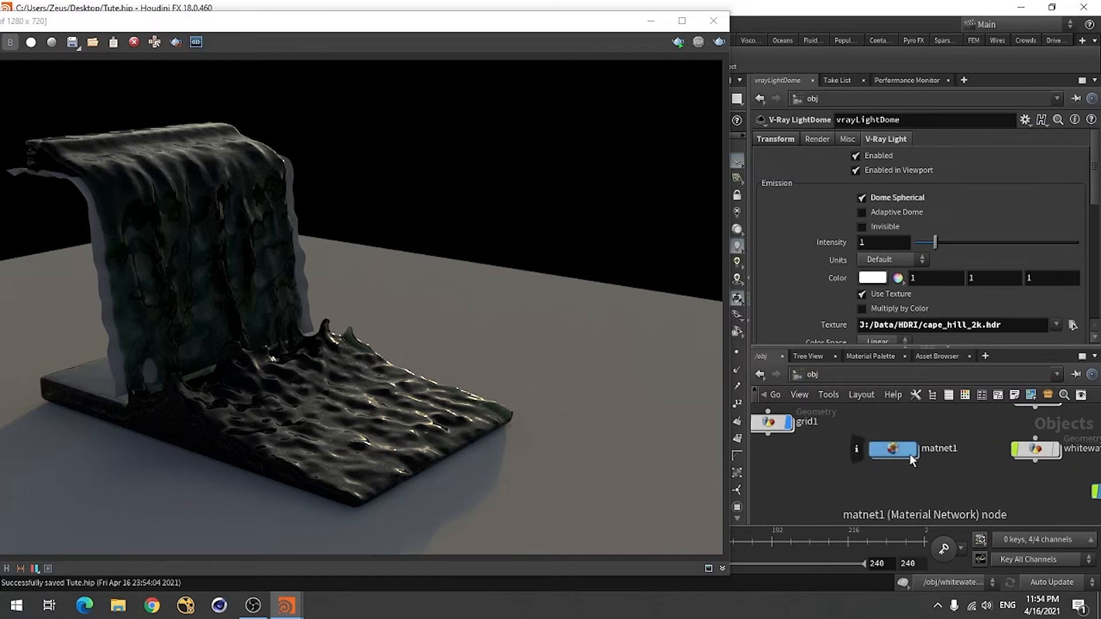
double_click(902, 449)
scroll(839, 438, up, 2)
click(875, 454)
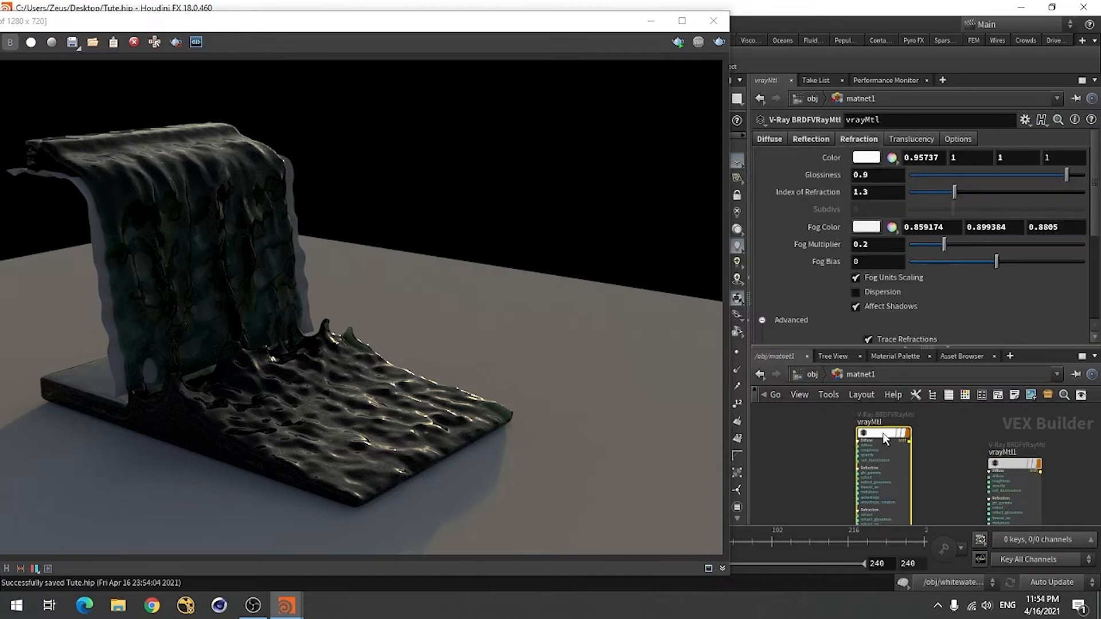
Step: Set the water material's refraction fog multiplier to 0.02 and run a test render
click(875, 246)
key(BackSpace)
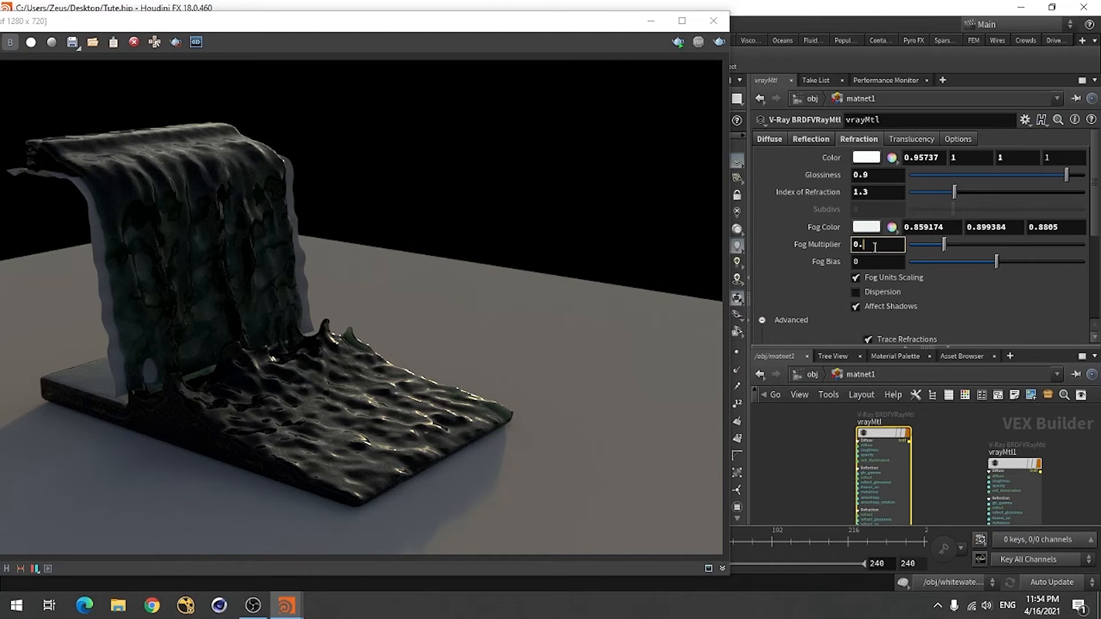
text(02)
key(Return)
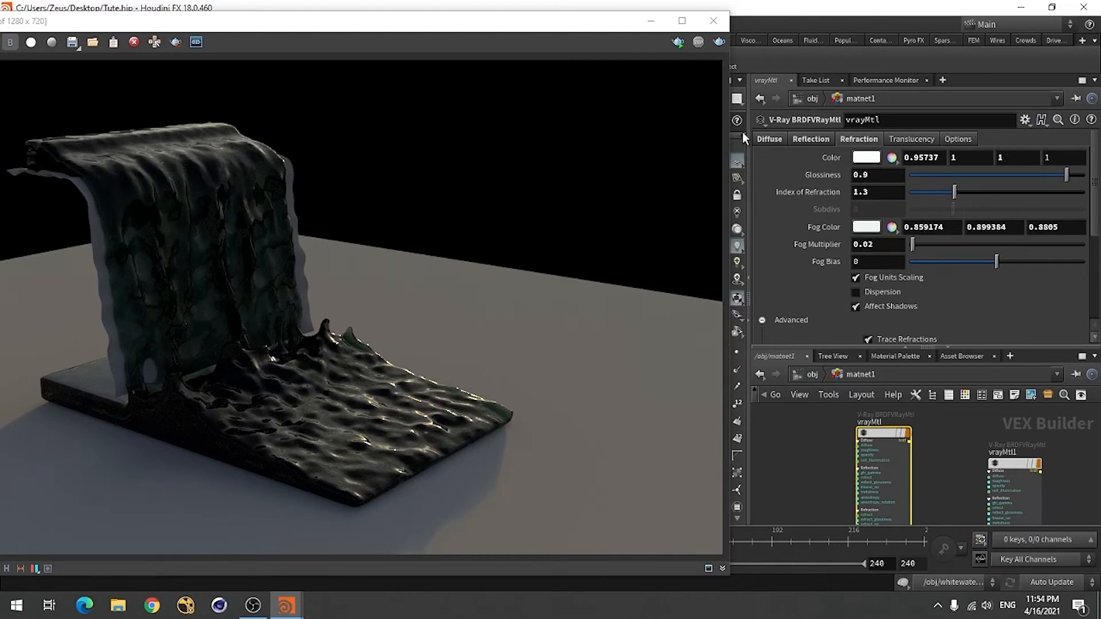
click(720, 41)
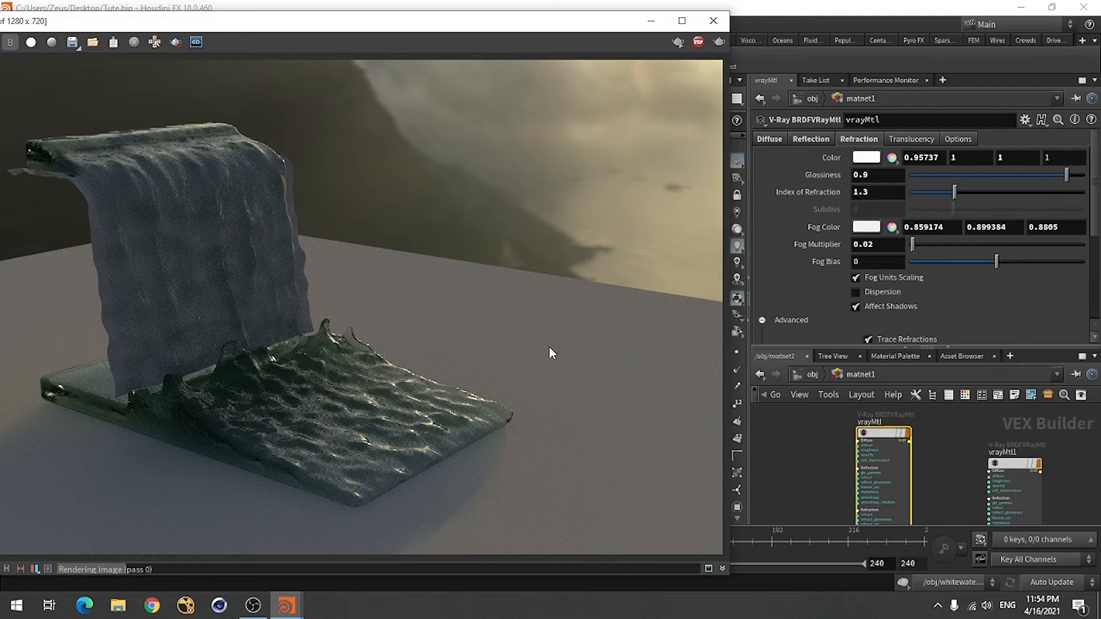
click(698, 43)
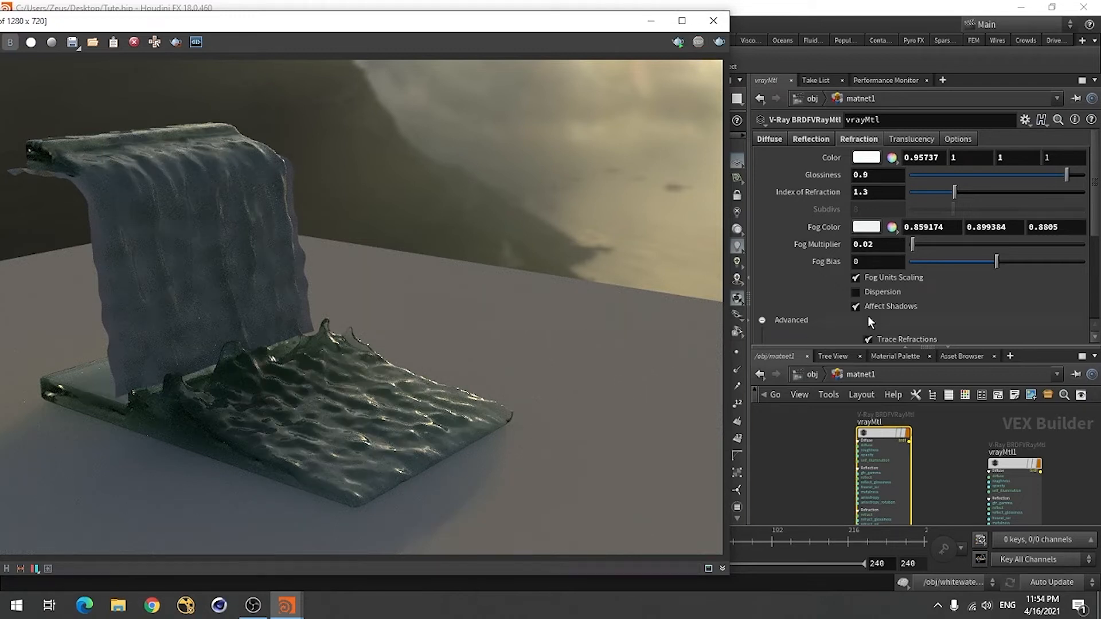
Step: Set the water material's refraction fog multiplier to 0.01 and test render the waterfall again
click(881, 245)
text(0.01)
key(Return)
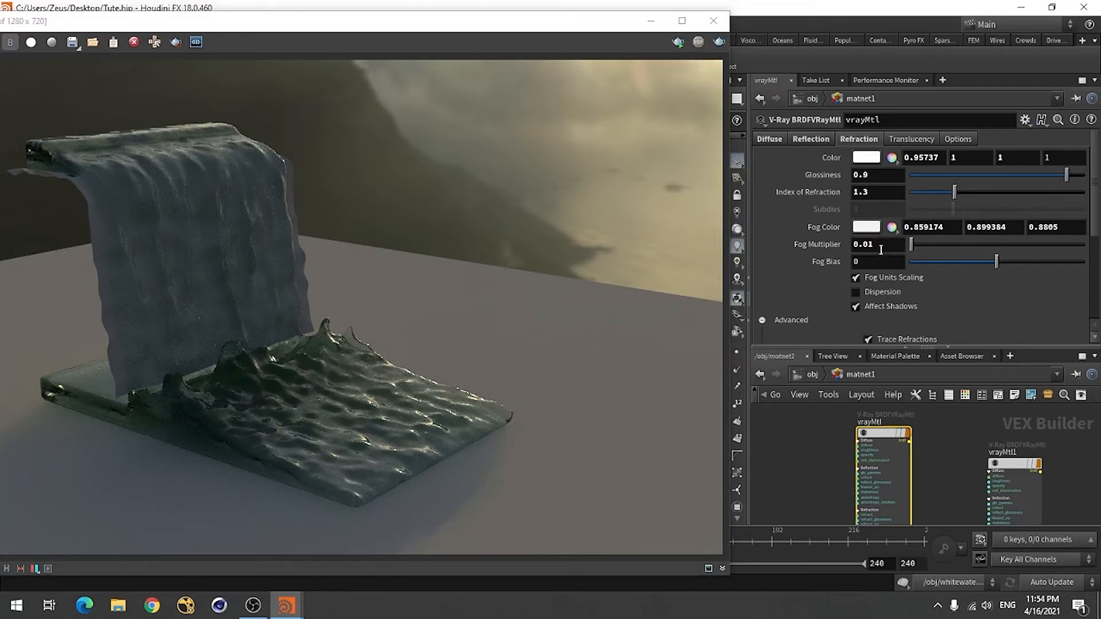
click(719, 43)
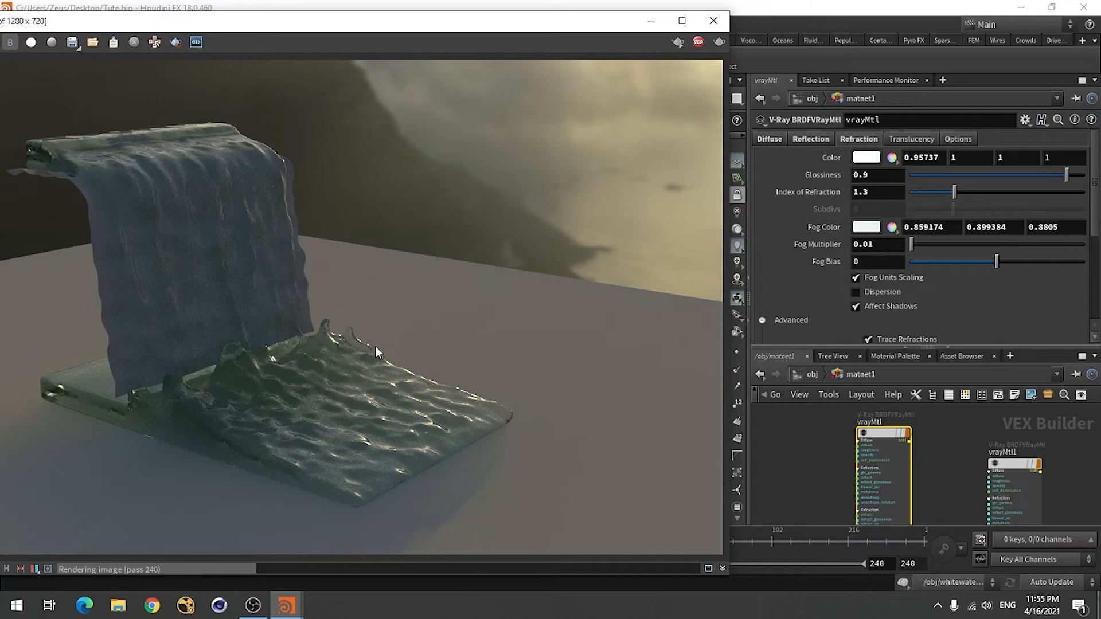
click(694, 42)
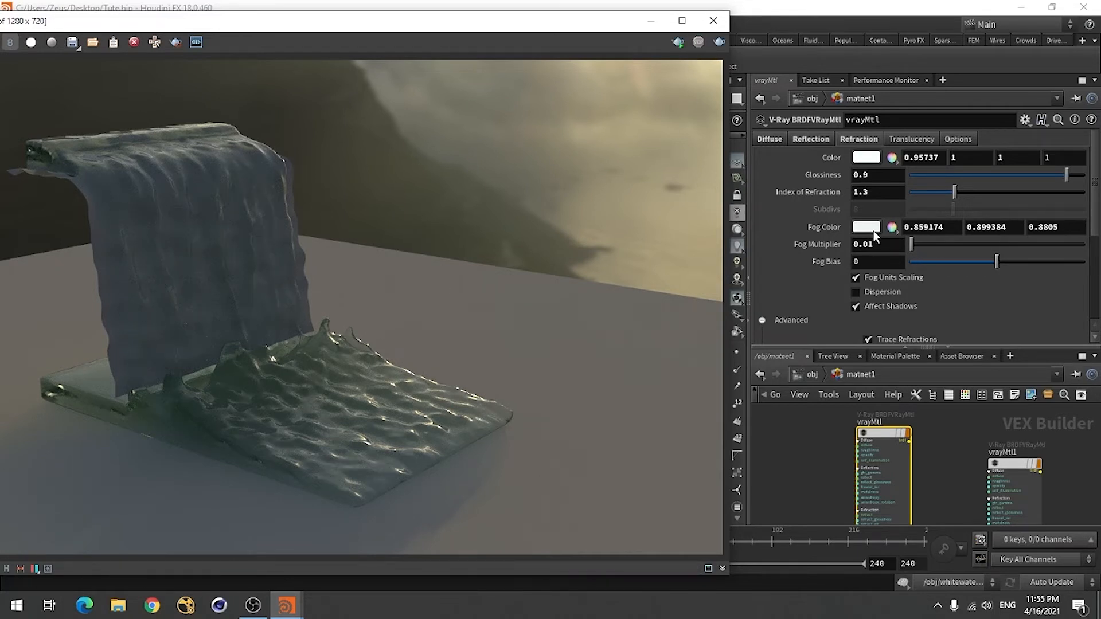
Step: Saturate the water's fog color to 0.815742, 0.899384, 0.860102, then test render it and minimize the frame buffer
click(874, 231)
drag(876, 299, 884, 301)
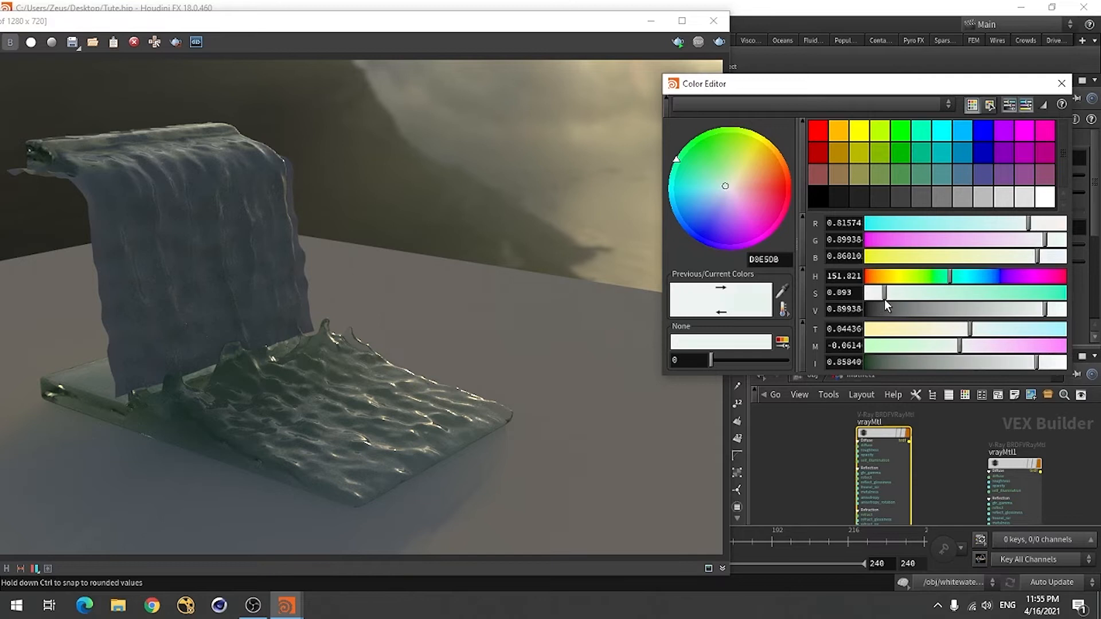
click(1062, 83)
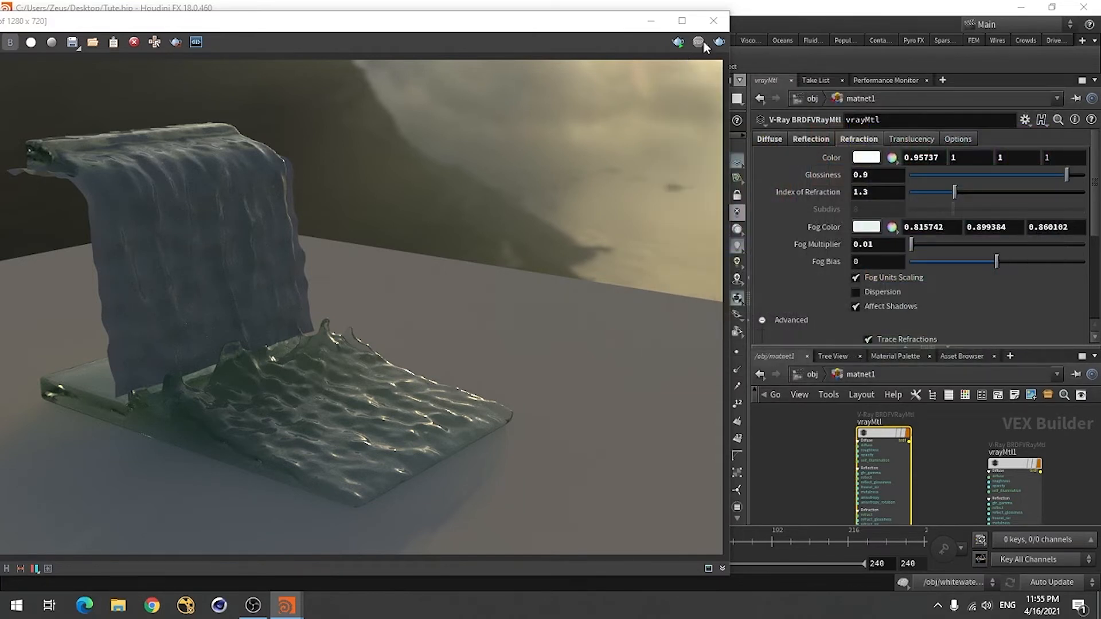
click(717, 42)
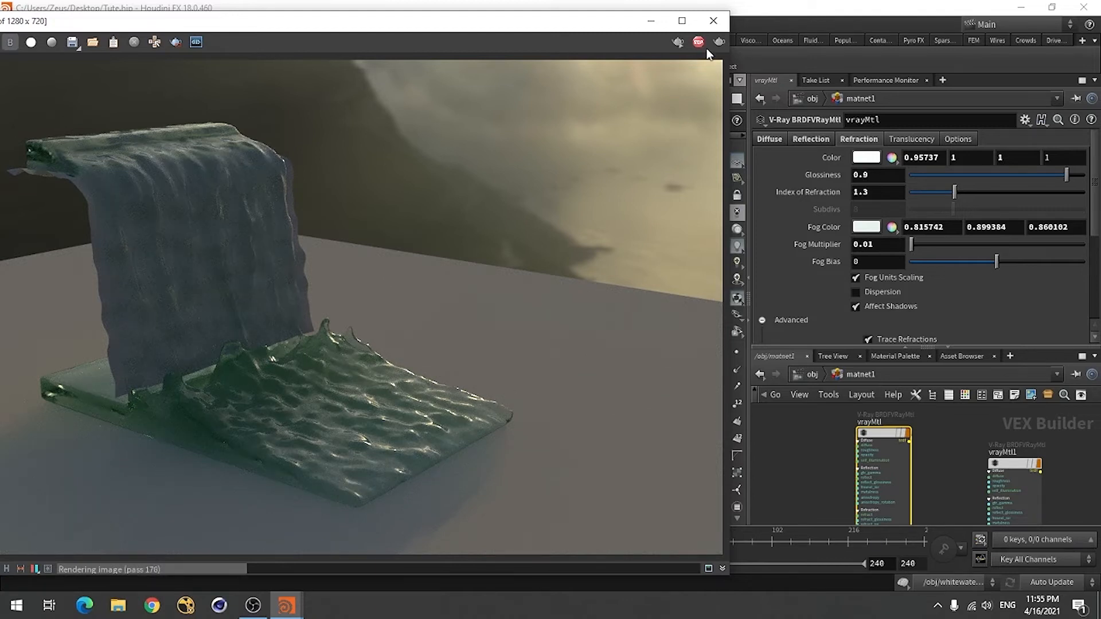
click(652, 23)
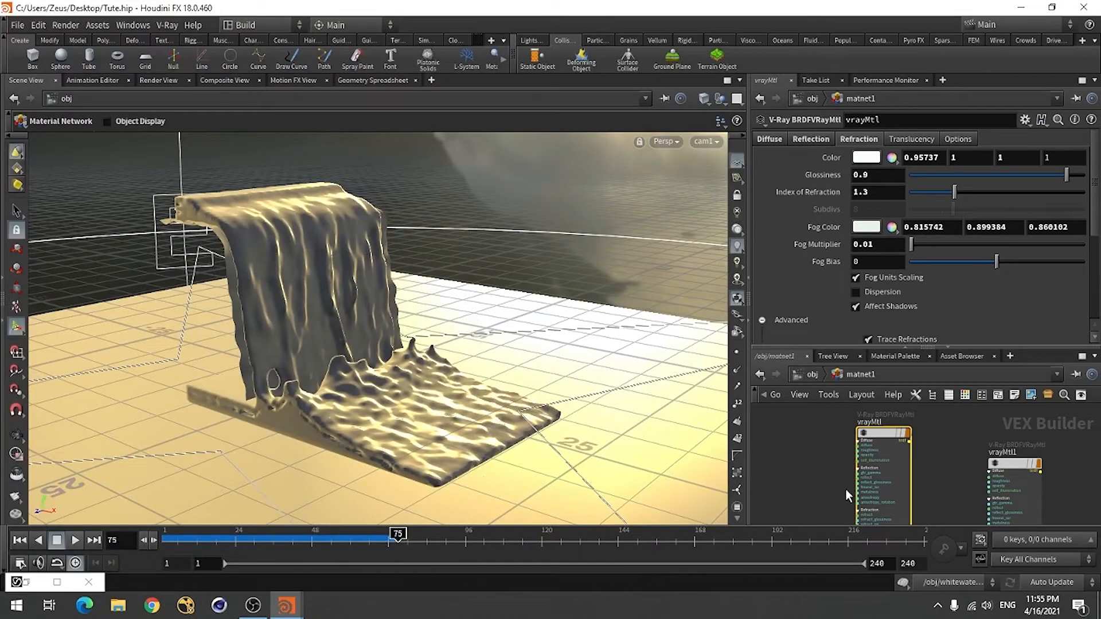
Step: Add a third V-Ray material to the material network, beside the ground material
scroll(897, 445, down, 5)
scroll(975, 447, up, 5)
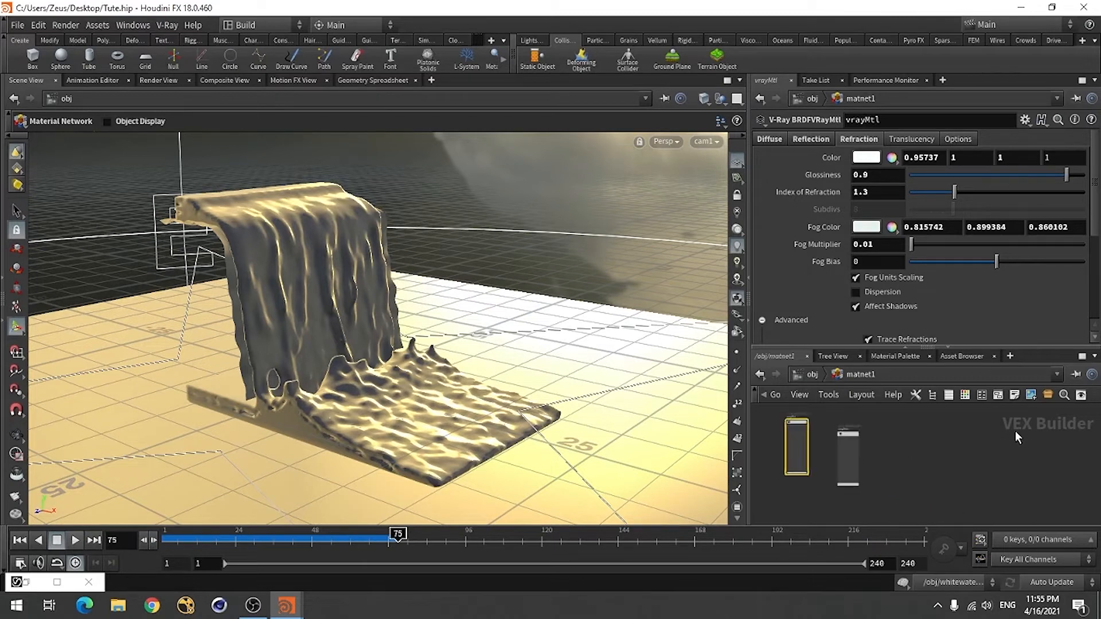
key(Tab)
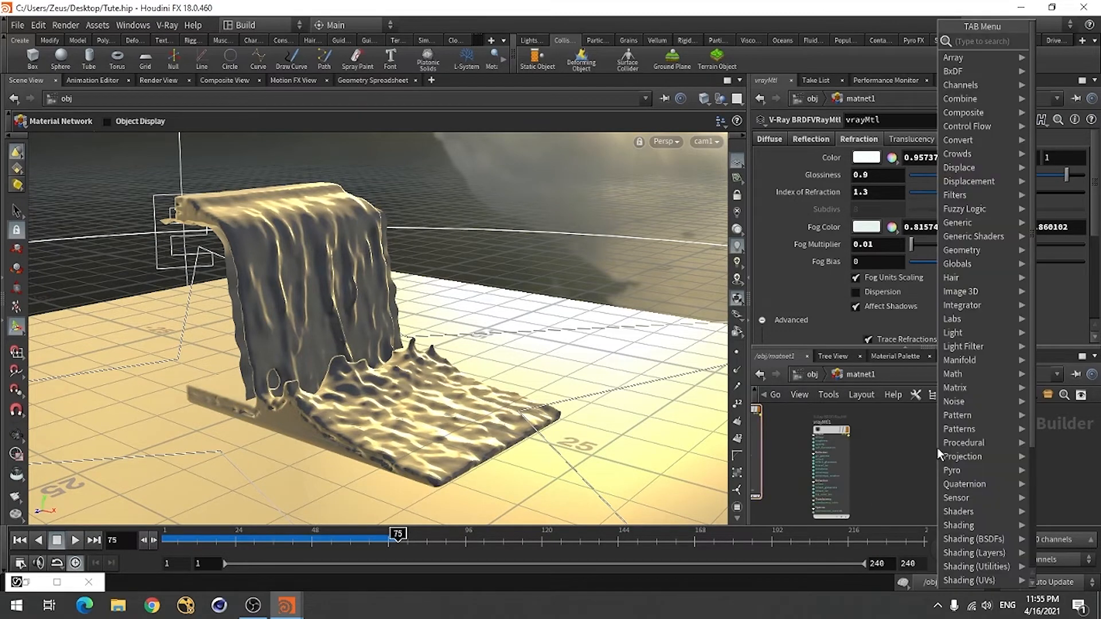
scroll(938, 451, down, 3)
click(982, 580)
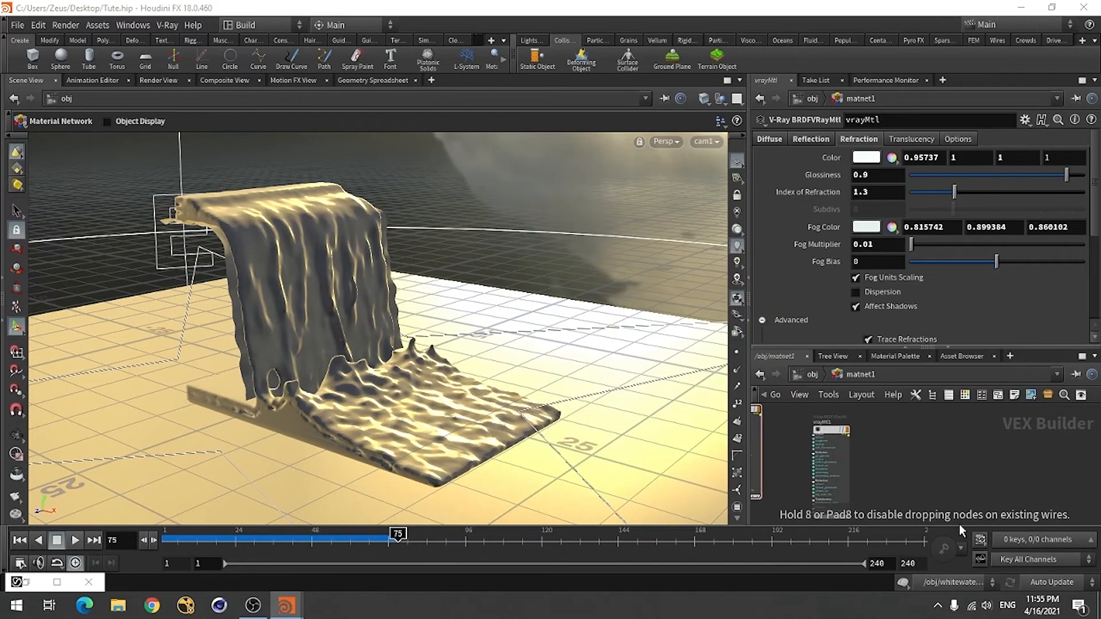
click(927, 452)
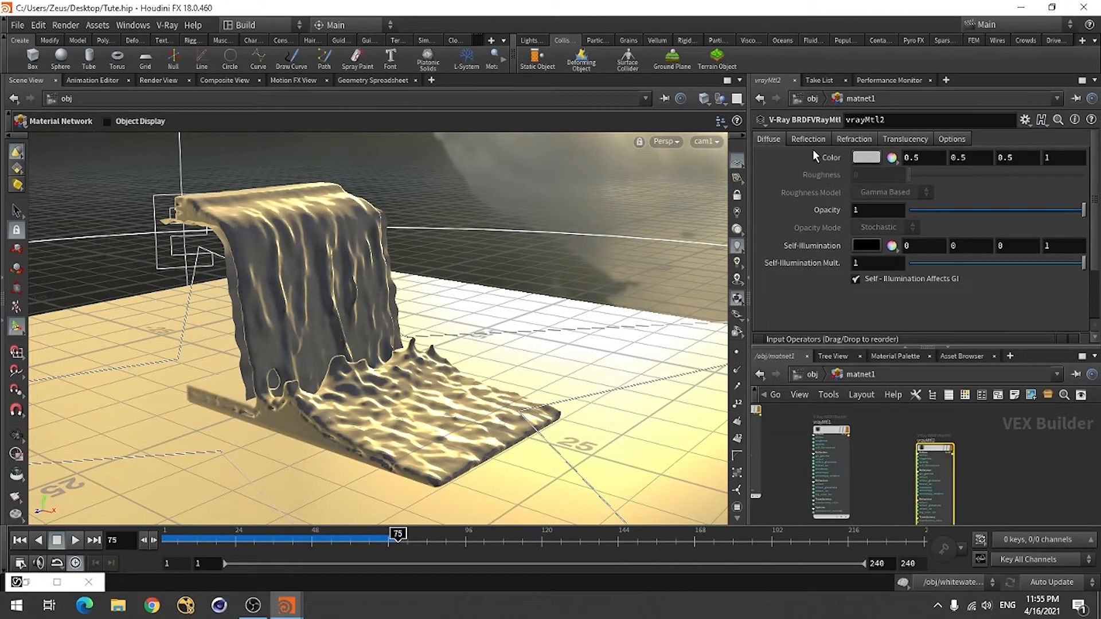
Step: Set the new material's diffuse color to pure white
click(866, 158)
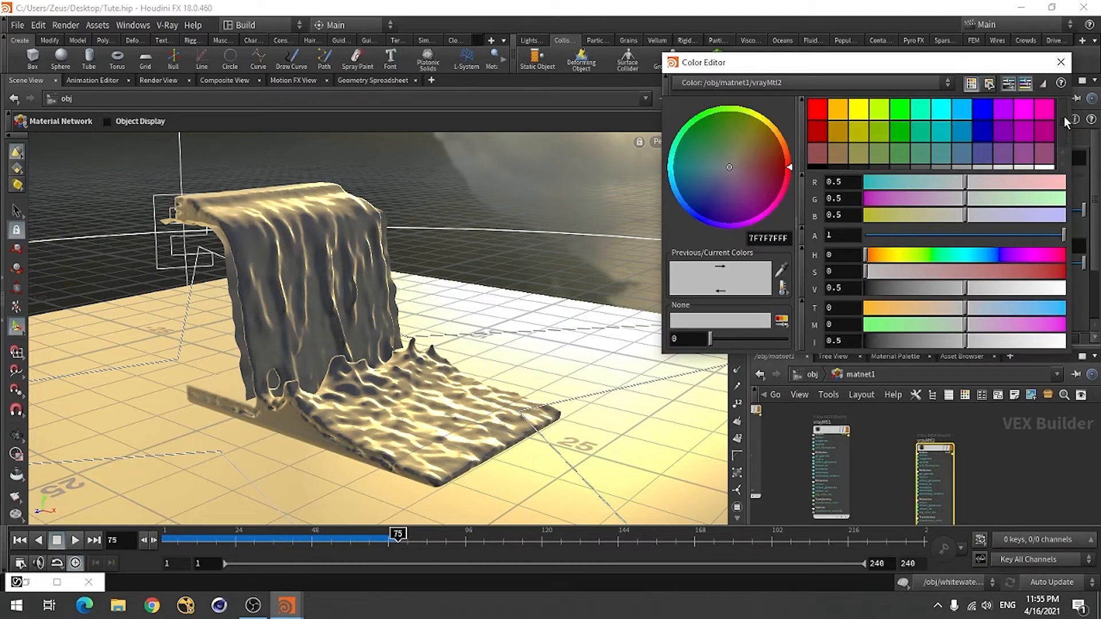
click(1055, 166)
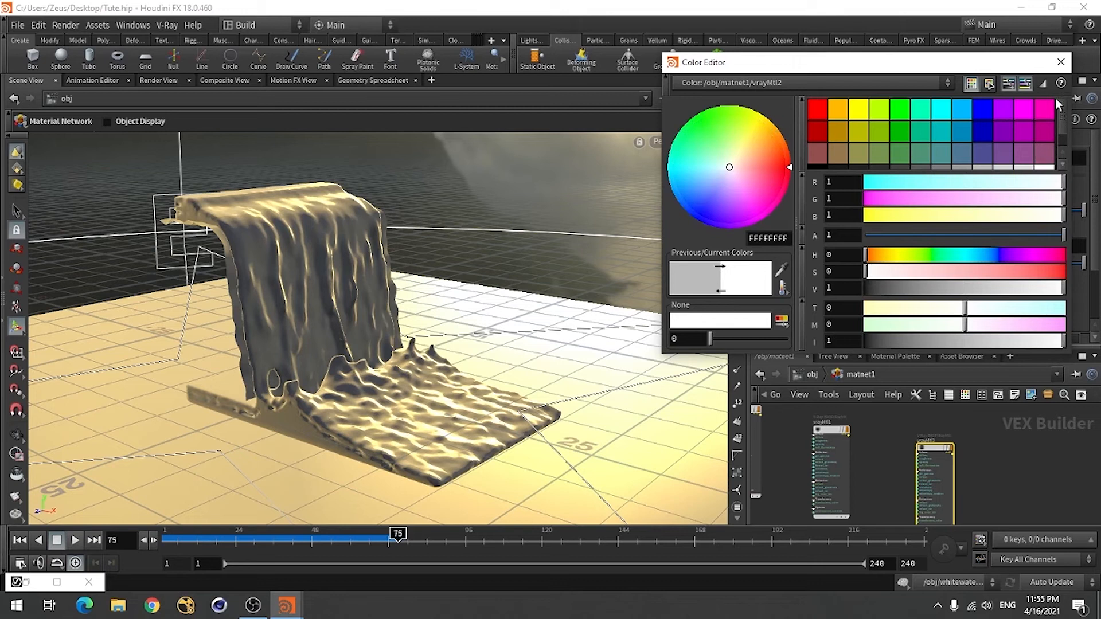
click(1061, 62)
Step: Turn on the display of the whitewater_import object and assign the white material vrayMtl2 to it
click(812, 374)
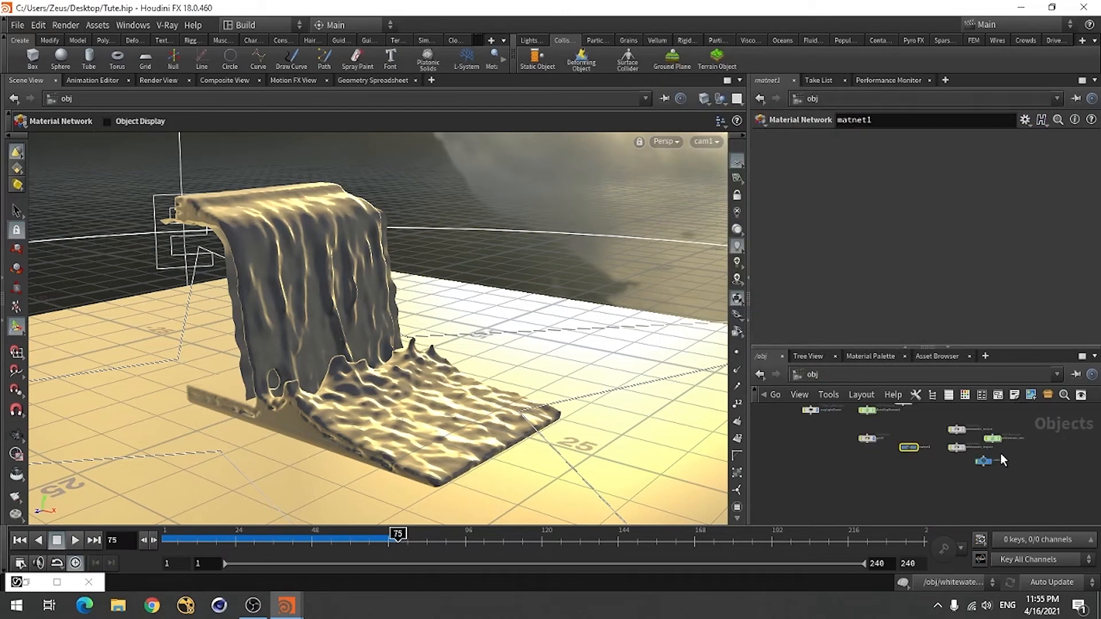
scroll(975, 443, up, 3)
click(869, 459)
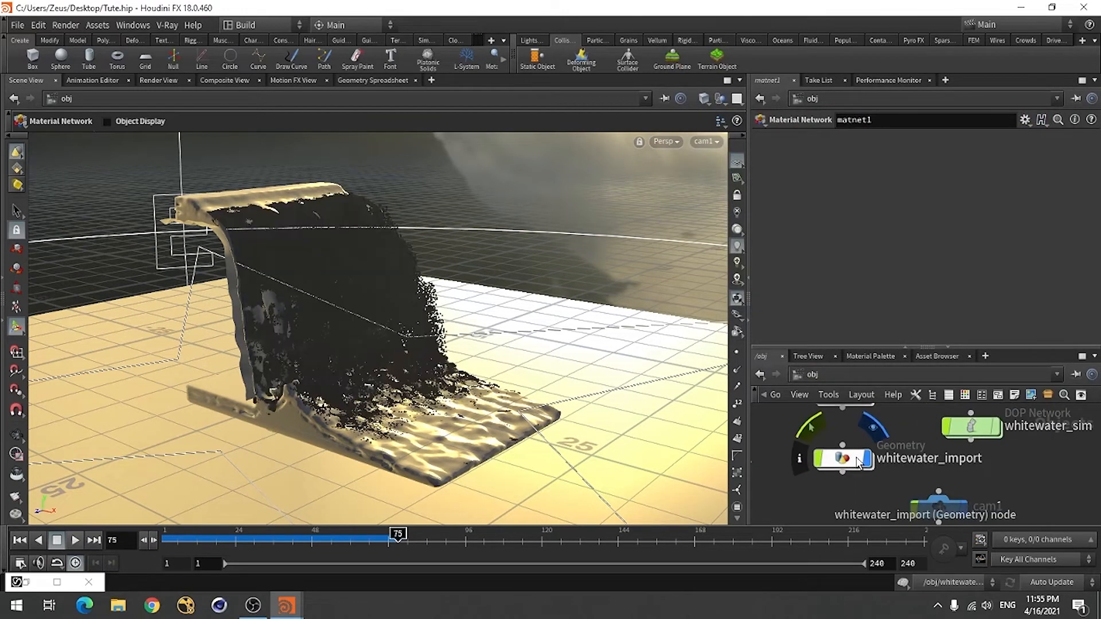
click(848, 455)
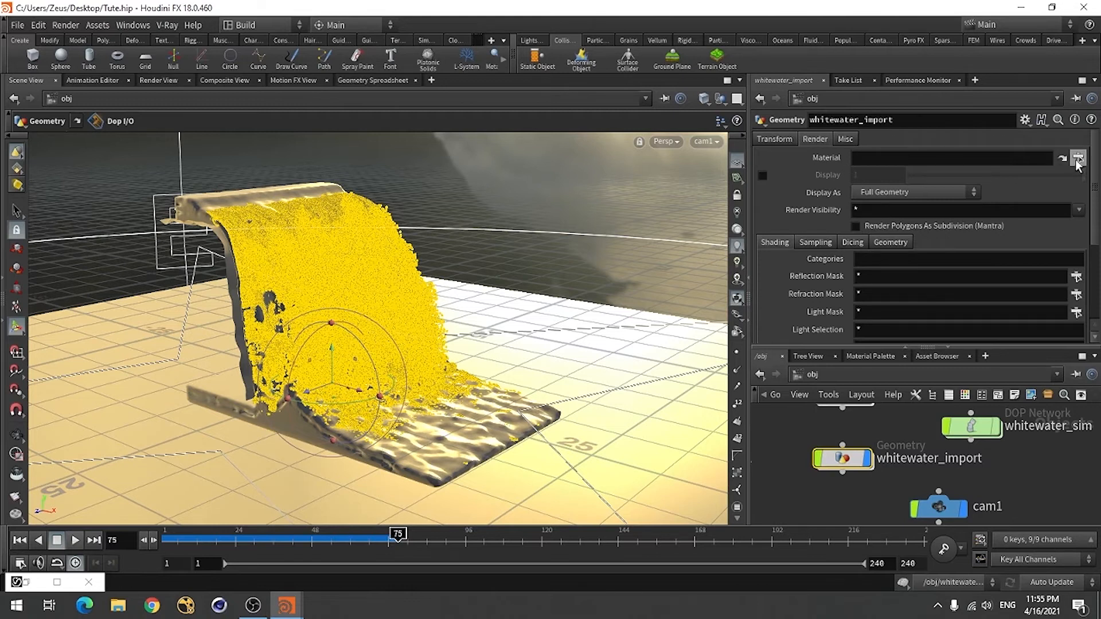
click(1078, 158)
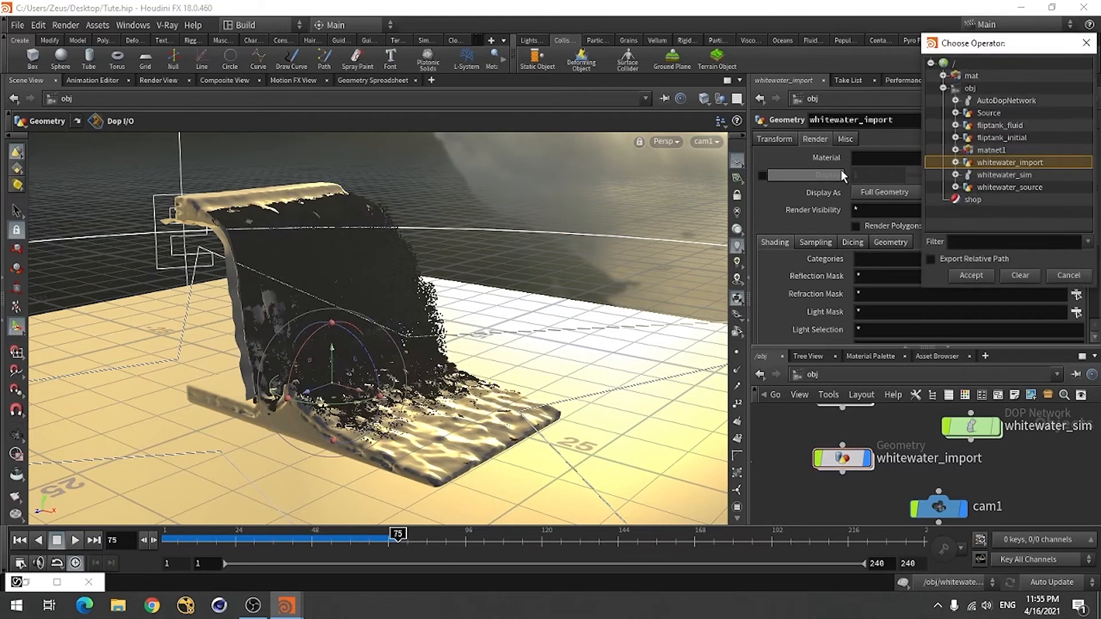
click(955, 149)
click(1004, 187)
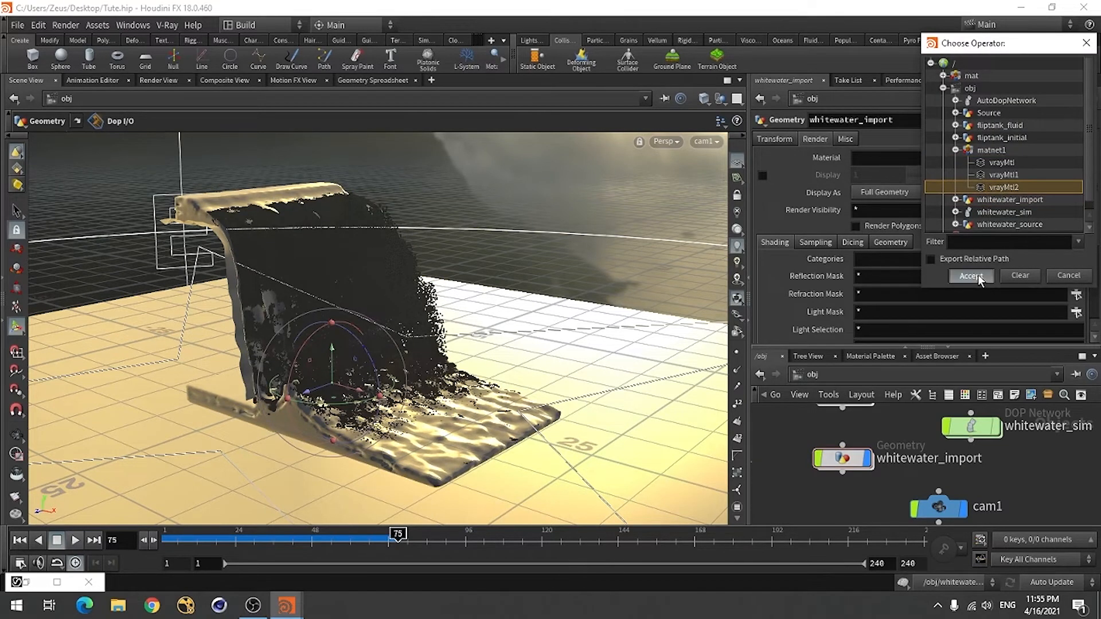
click(971, 275)
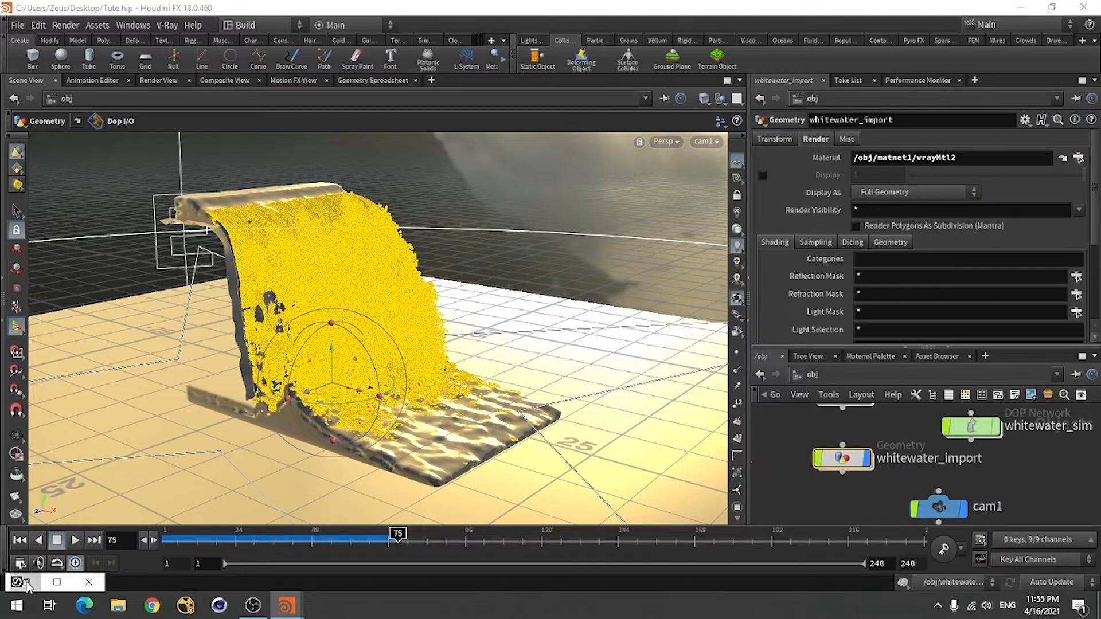
Step: Test render the whitewater with its white material in the V-Ray frame buffer, then minimize the frame buffer
click(57, 582)
click(719, 42)
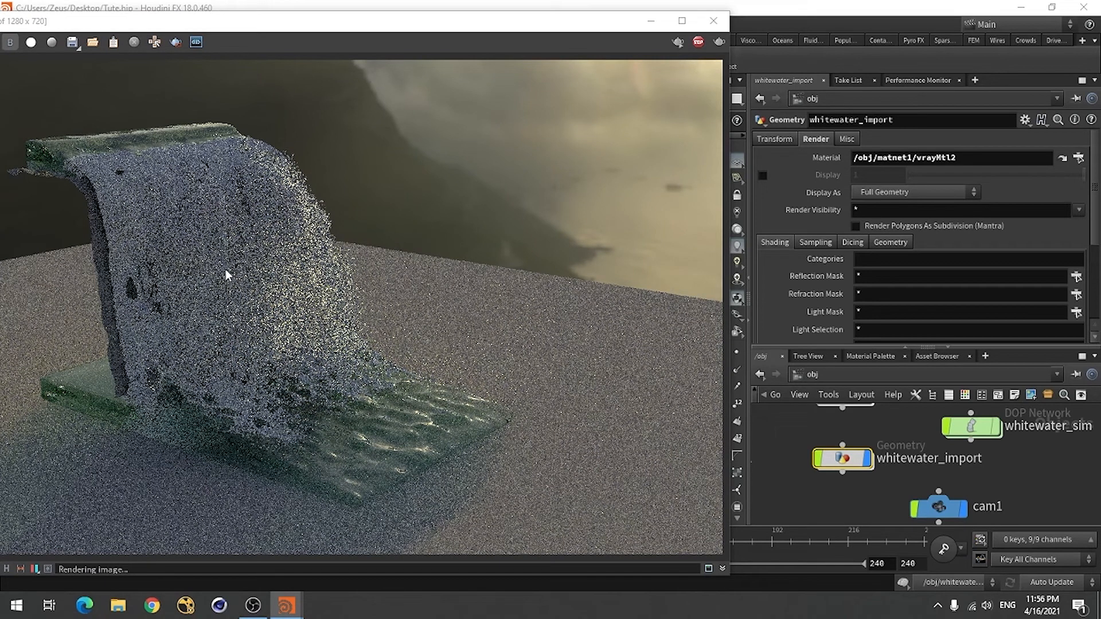
drag(387, 58, 432, 59)
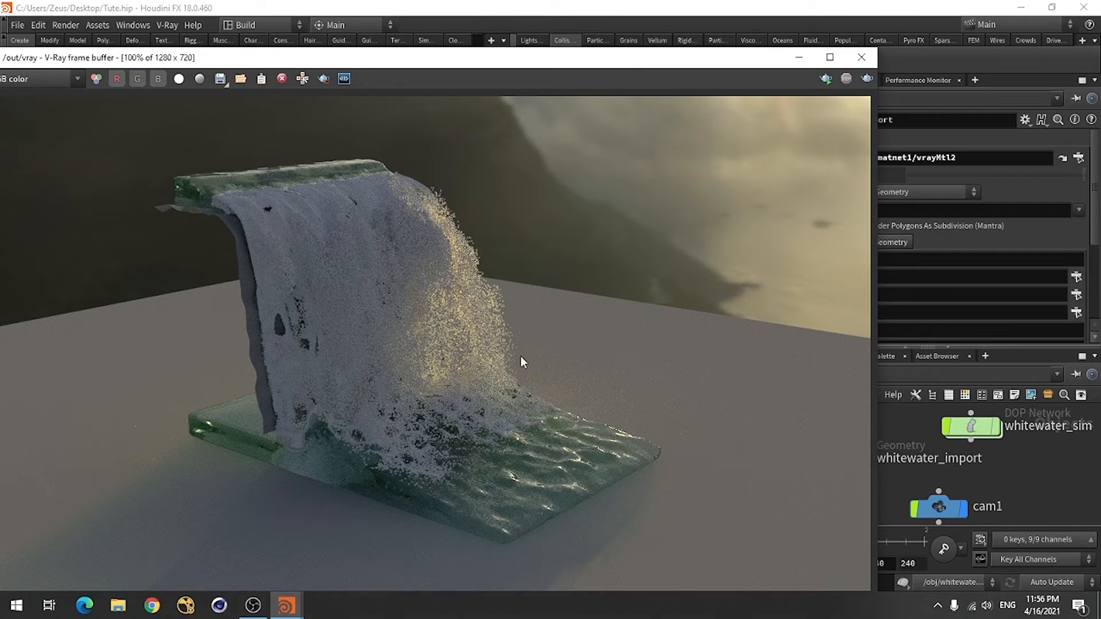
click(799, 57)
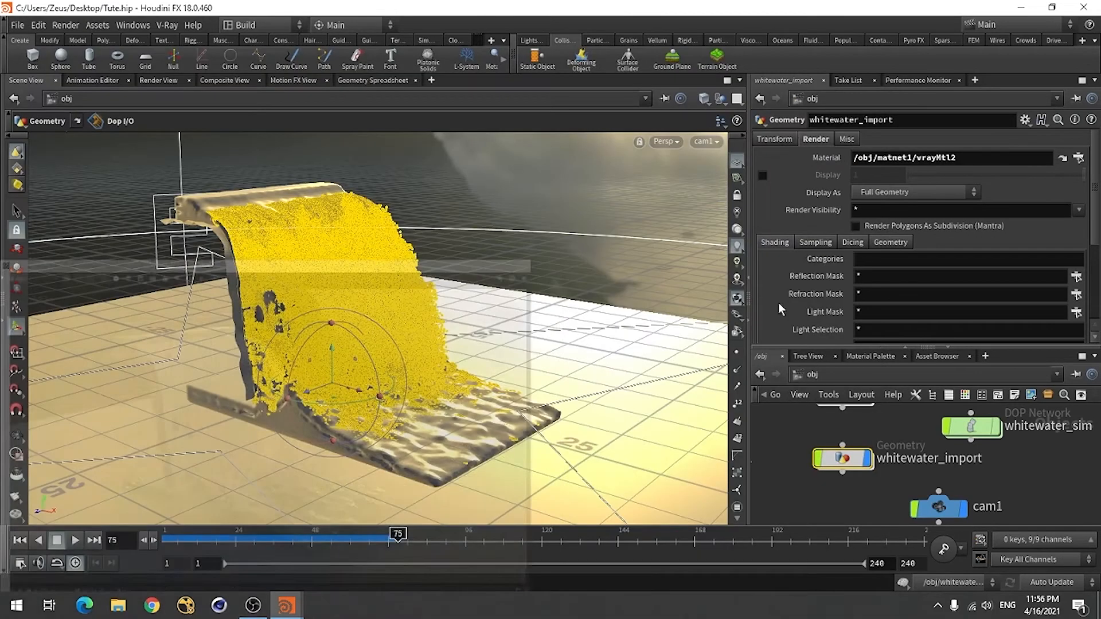
Step: Inside the whitewater_import object, add an Attribute Randomize node near import_whitewater
scroll(860, 476, down, 3)
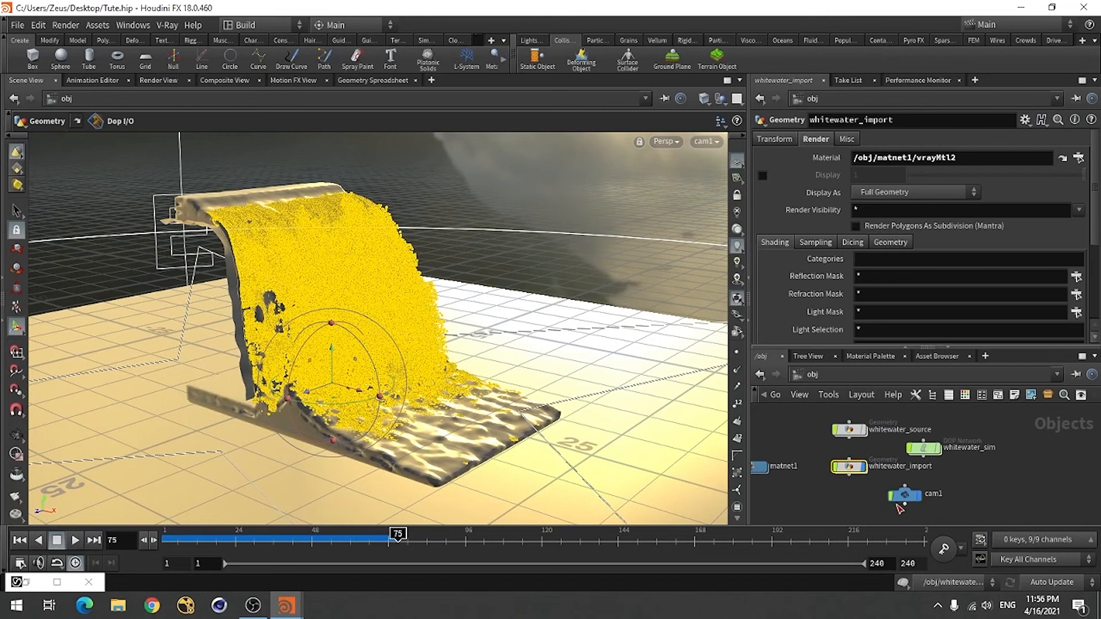
double_click(842, 468)
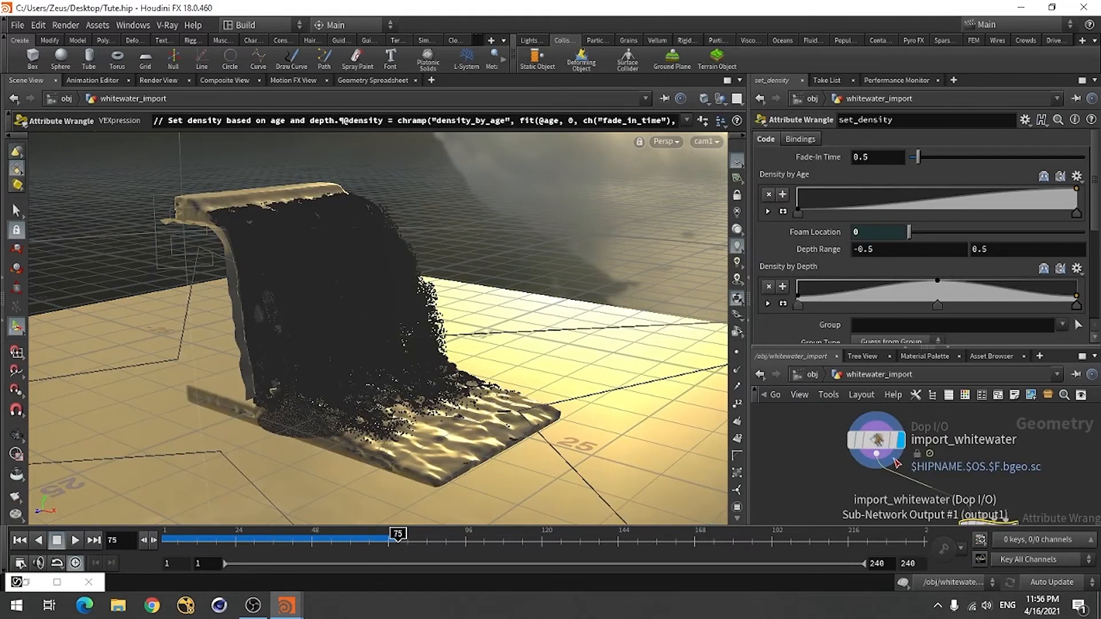
key(Tab)
text(a)
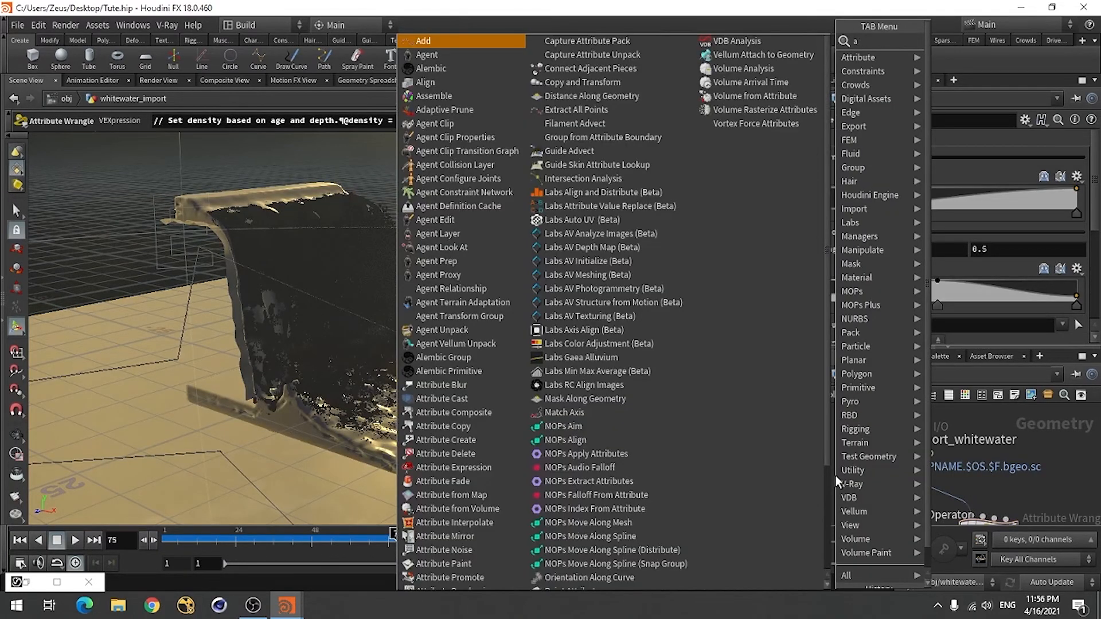
text(ttr)
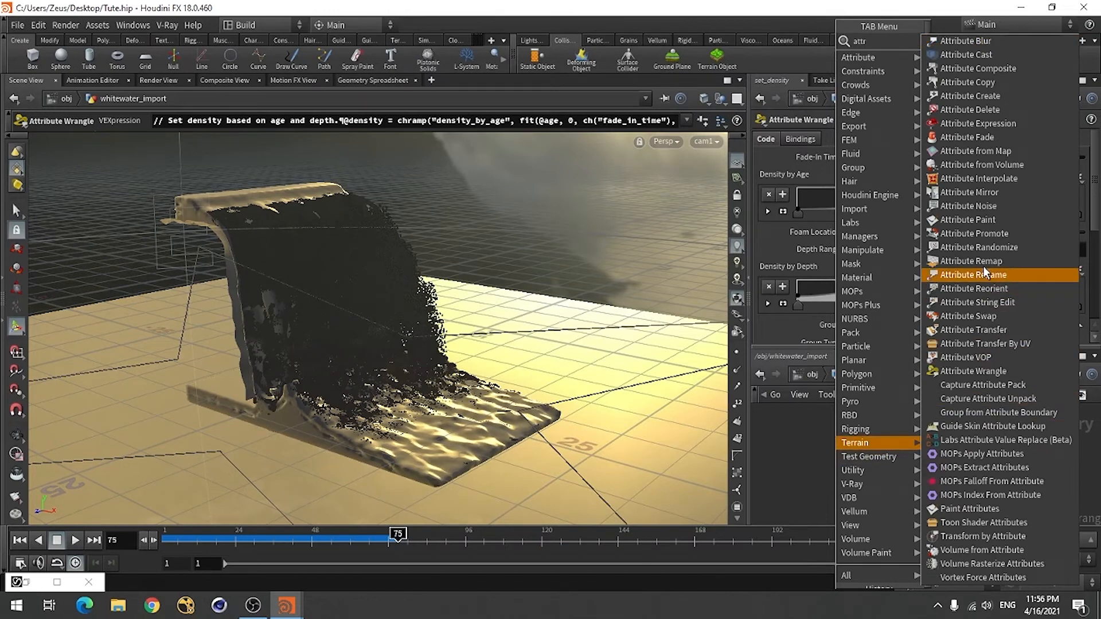
click(984, 249)
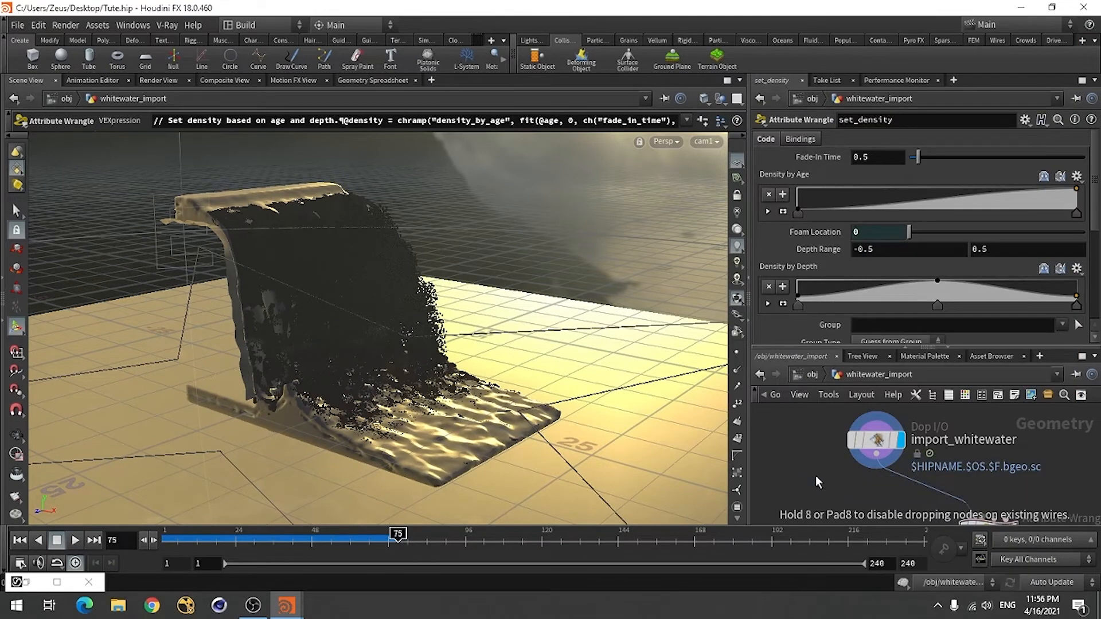
click(813, 483)
Step: Connect the output of import_whitewater to the Attribute Randomize node and turn on that node's display
scroll(853, 433, down, 3)
scroll(819, 464, up, 4)
scroll(849, 453, down, 1)
click(848, 449)
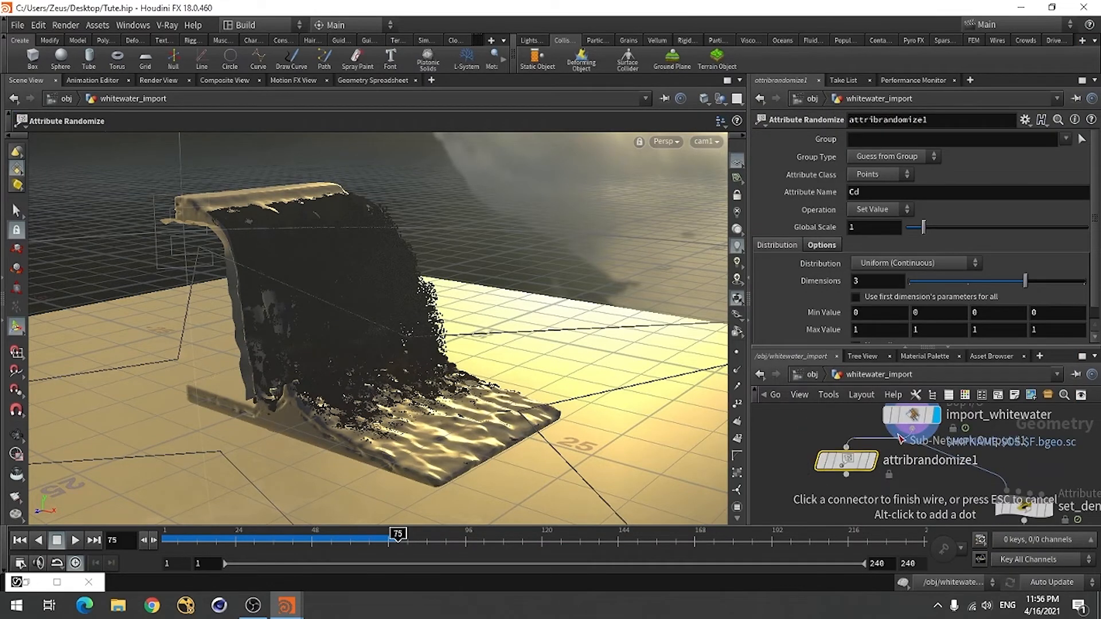
click(908, 431)
click(820, 464)
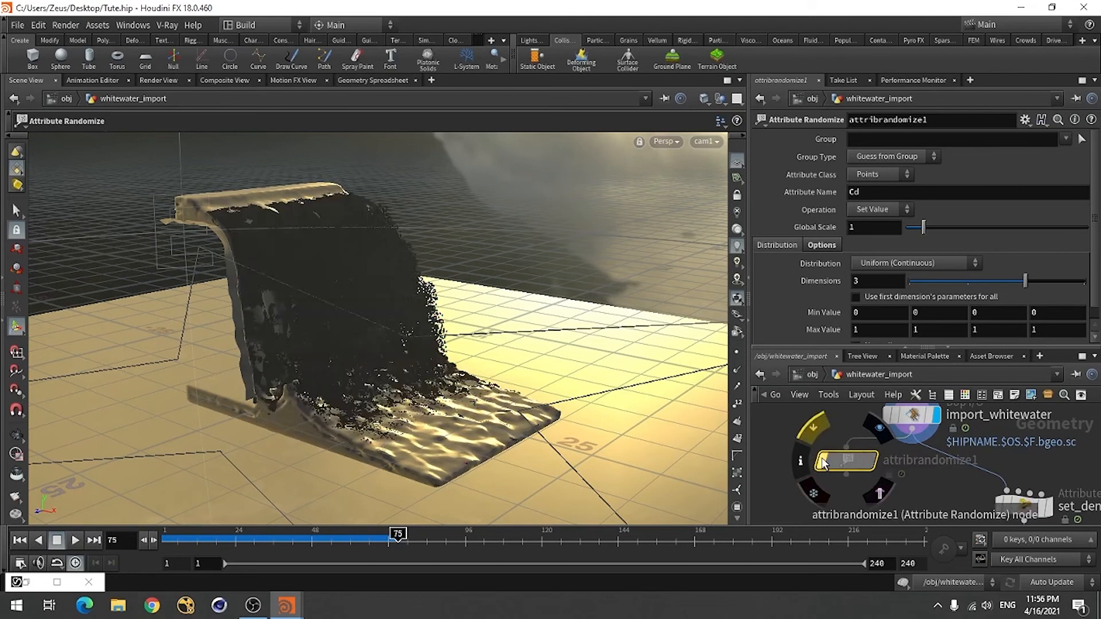
click(858, 468)
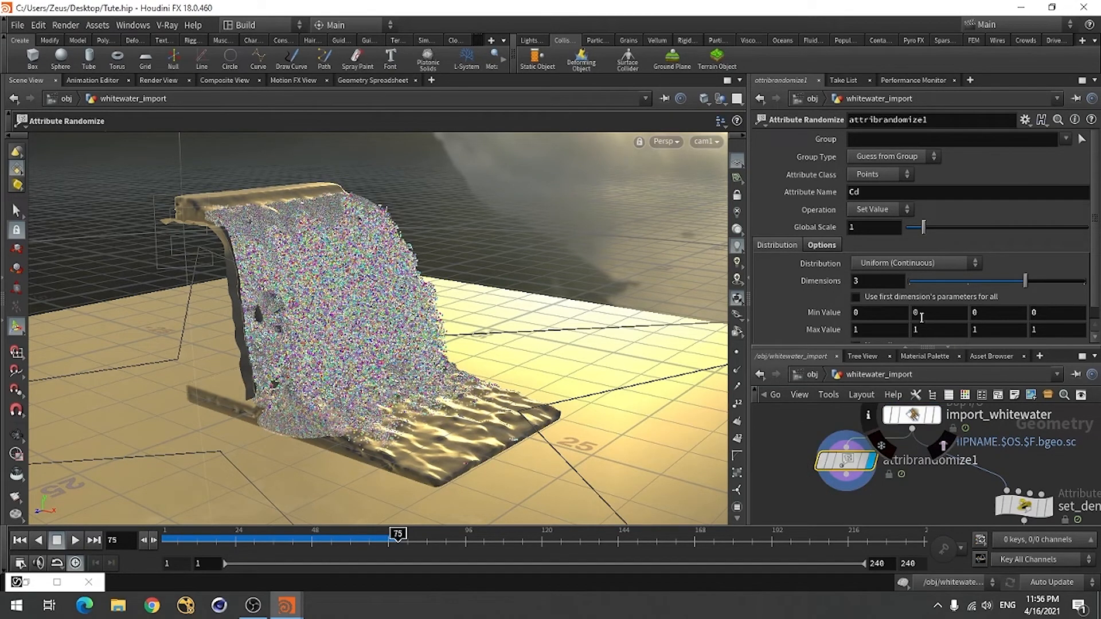
Step: Set the Attribute Randomize node to randomize the pscale attribute with 1 dimension
click(878, 192)
text(p)
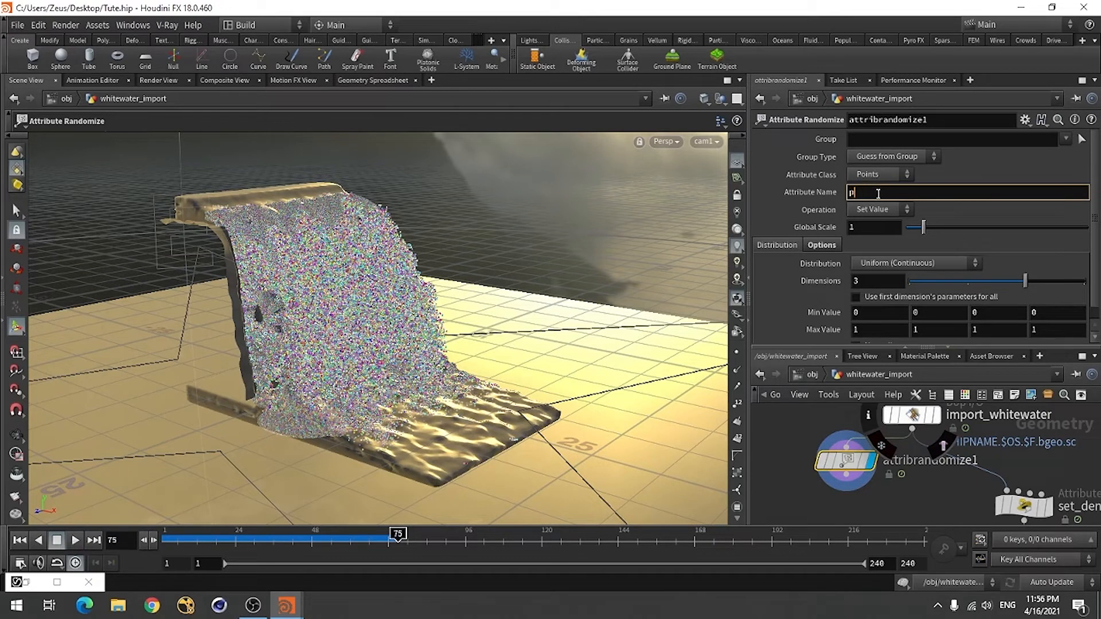
text(sca;)
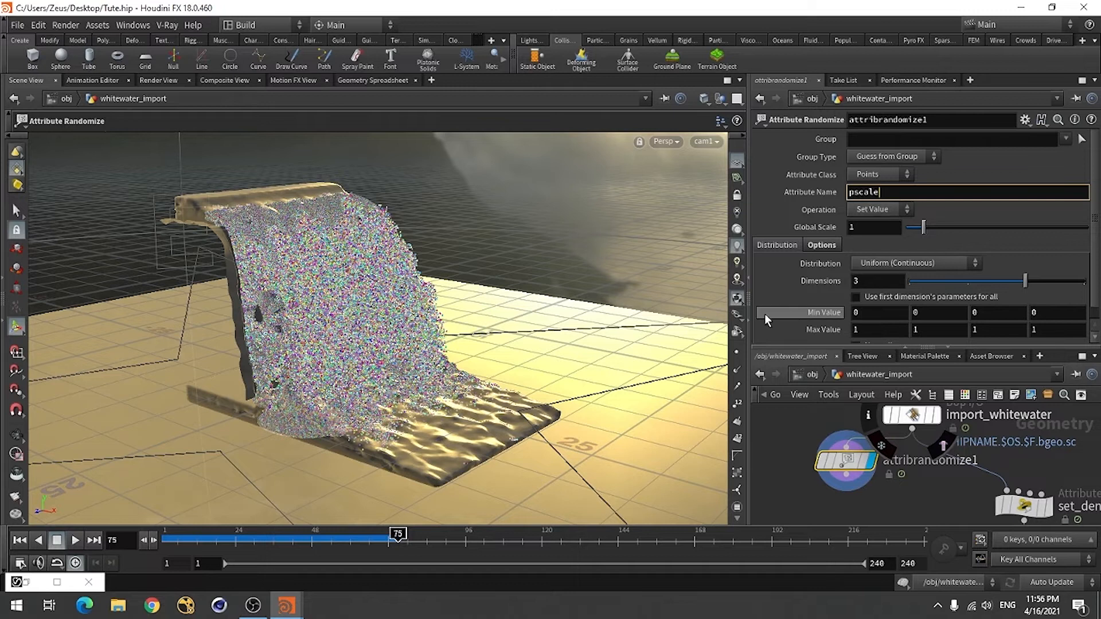
click(856, 281)
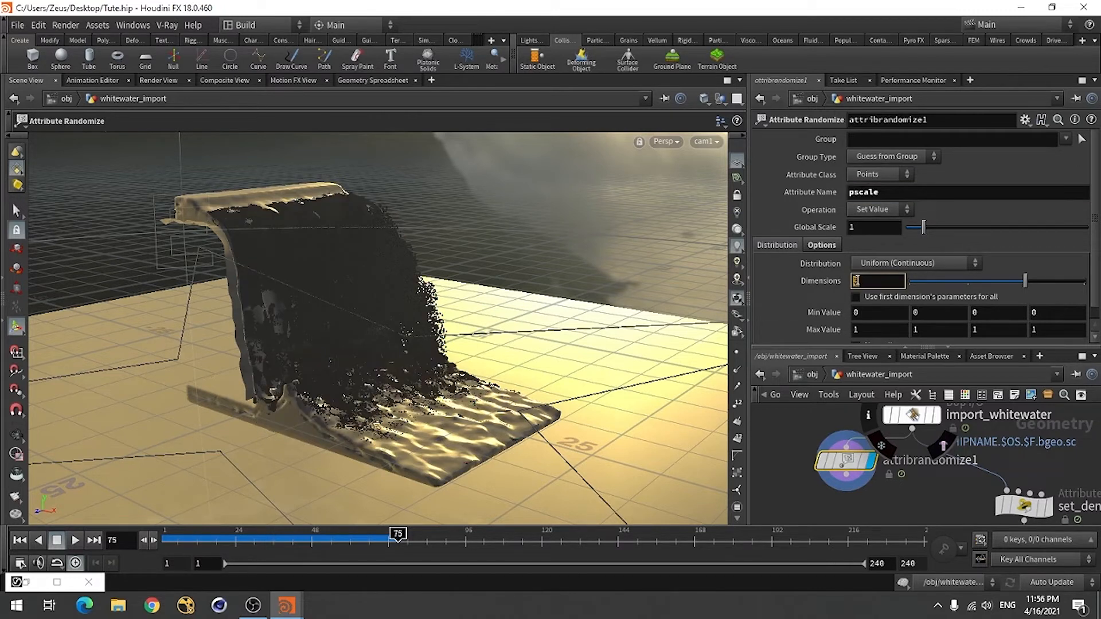
key(BackSpace)
text(1)
key(Return)
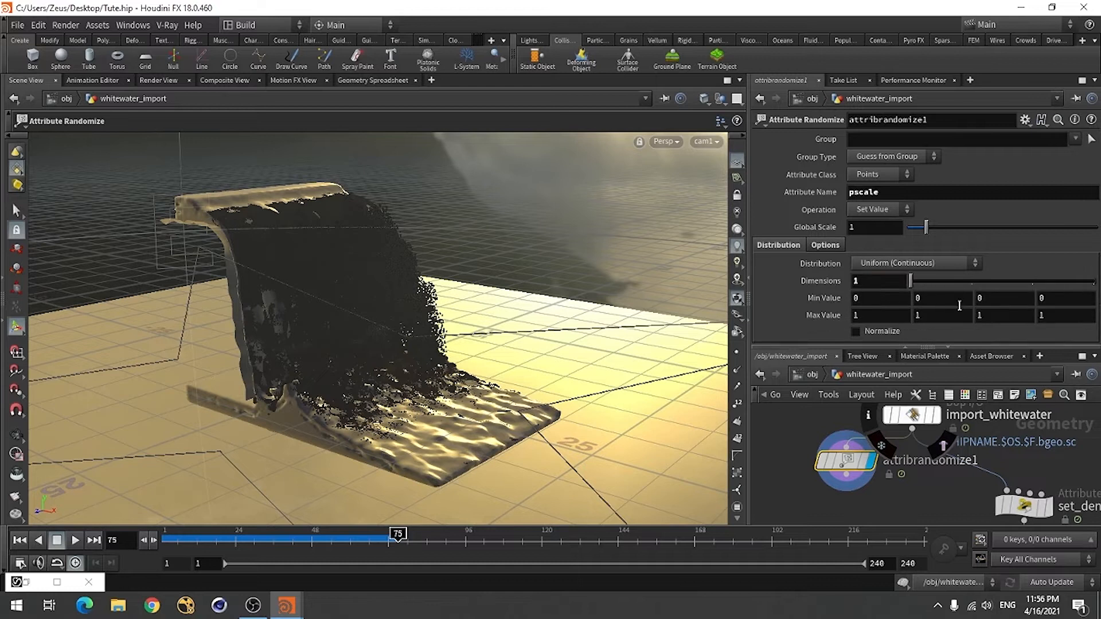
Step: Set the pscale randomization to a minimum of .002 and a maximum of .005, then test render it
click(874, 298)
text(.002)
click(884, 316)
text(.005)
key(Return)
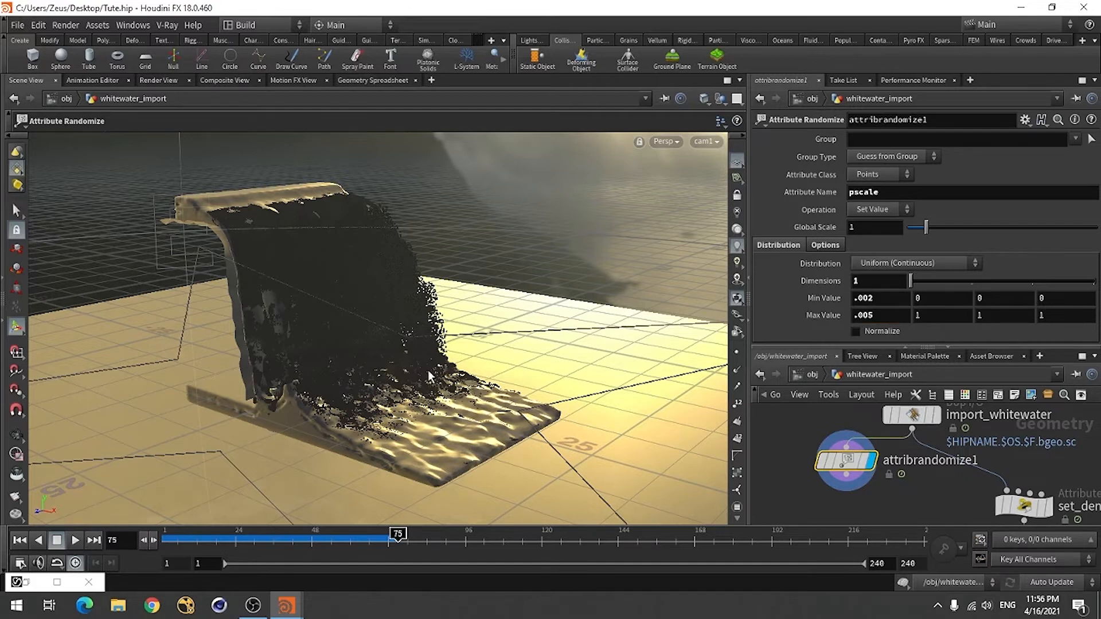
click(17, 582)
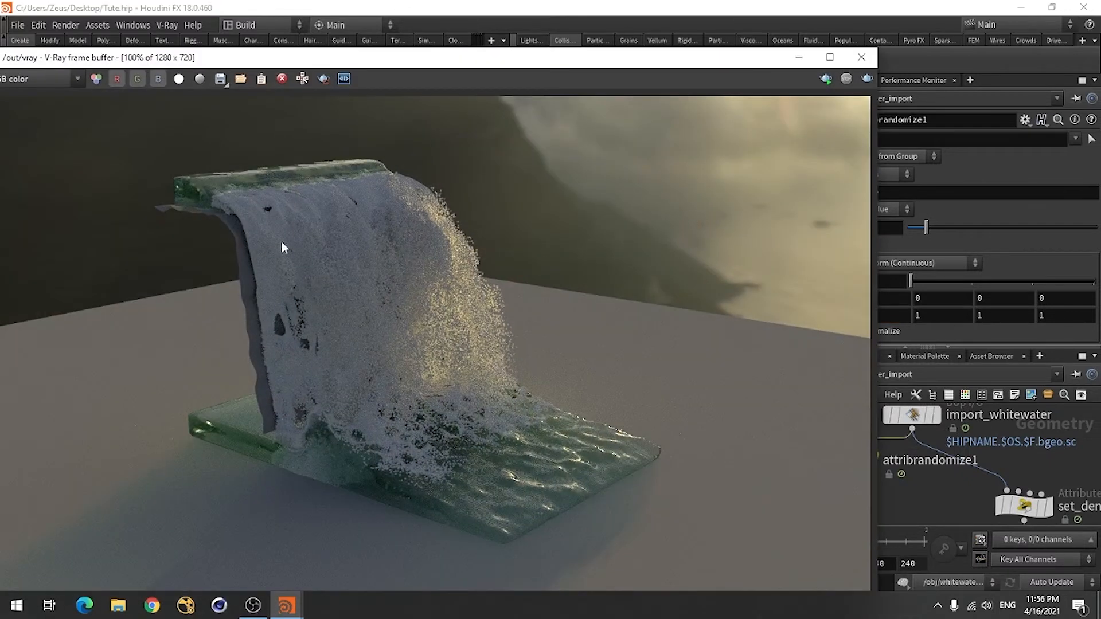
click(867, 80)
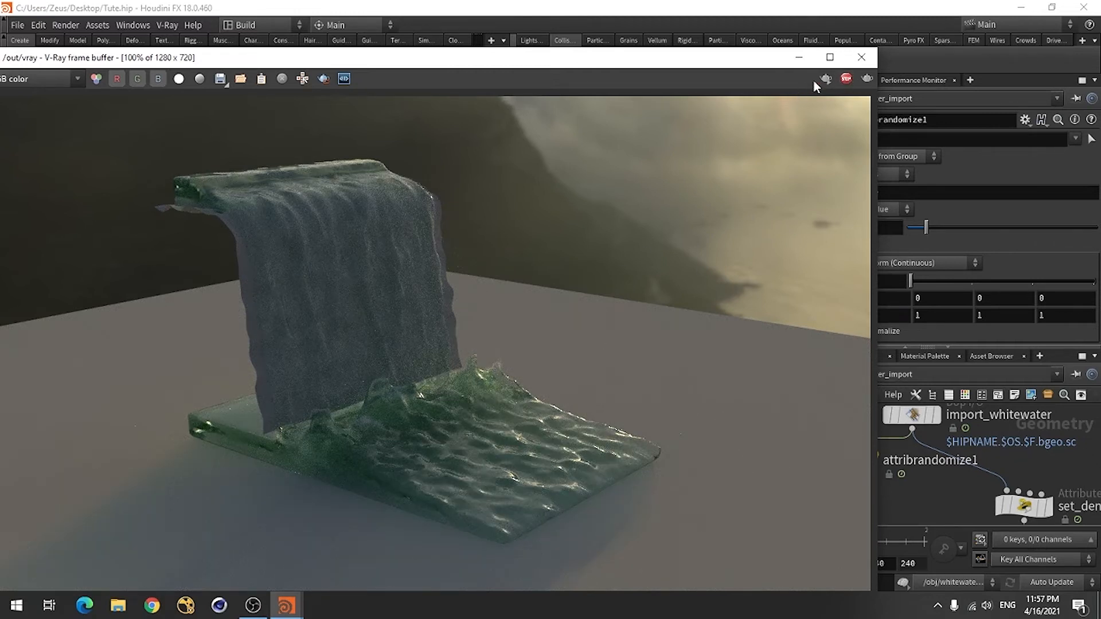
Step: Set the pscale randomization's maximum value to .01 and its minimum value to .005
drag(710, 62, 506, 102)
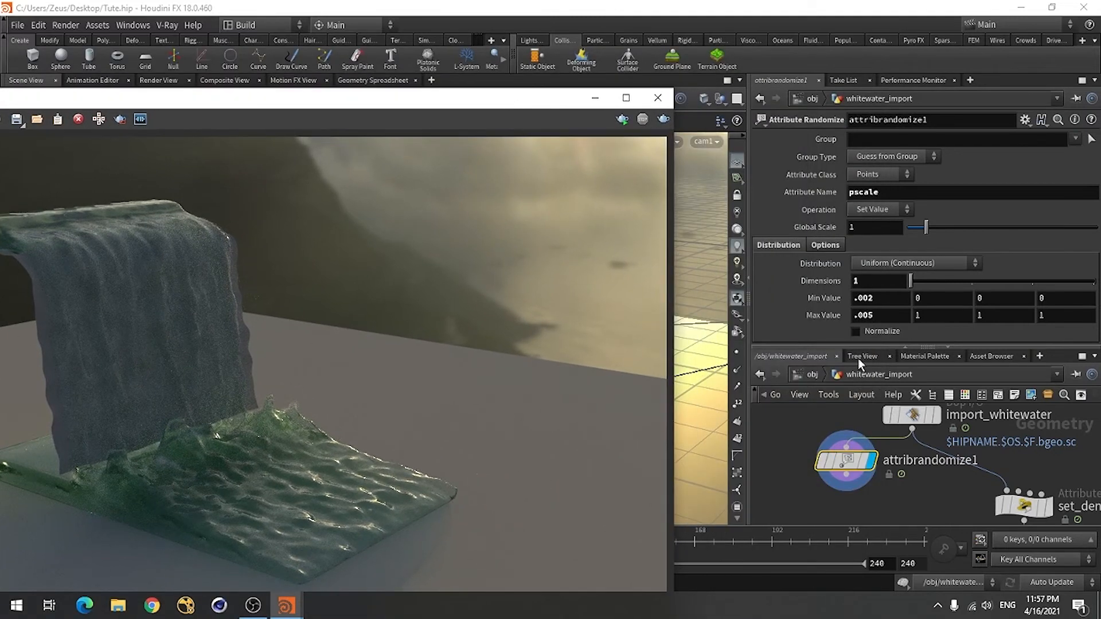
click(886, 317)
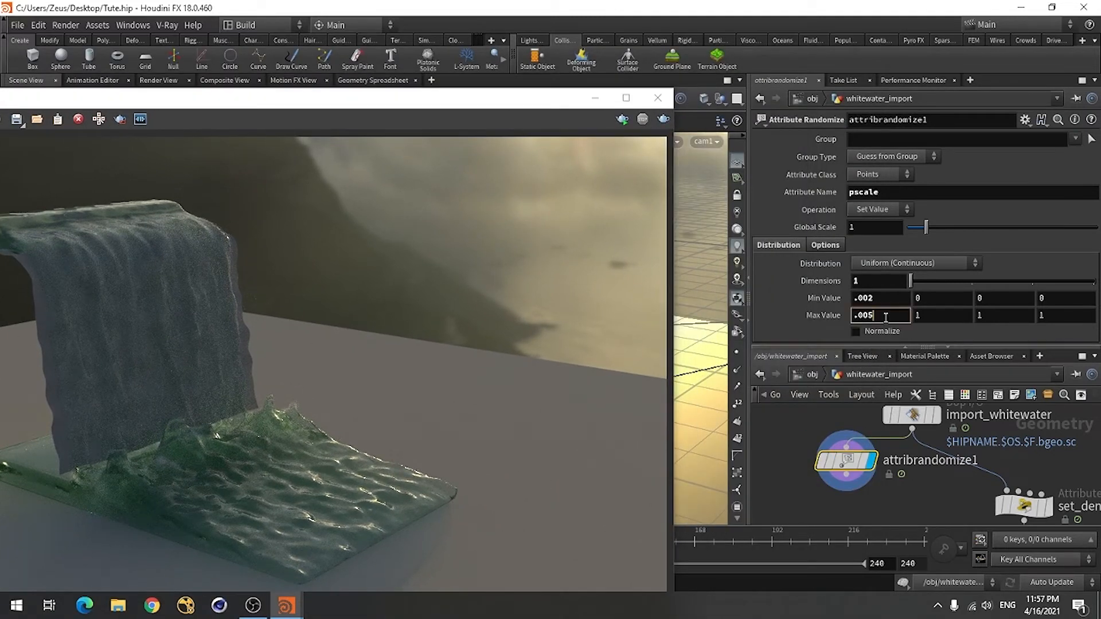
key(BackSpace)
key(BackSpace)
text(1)
key(Return)
click(893, 299)
key(BackSpace)
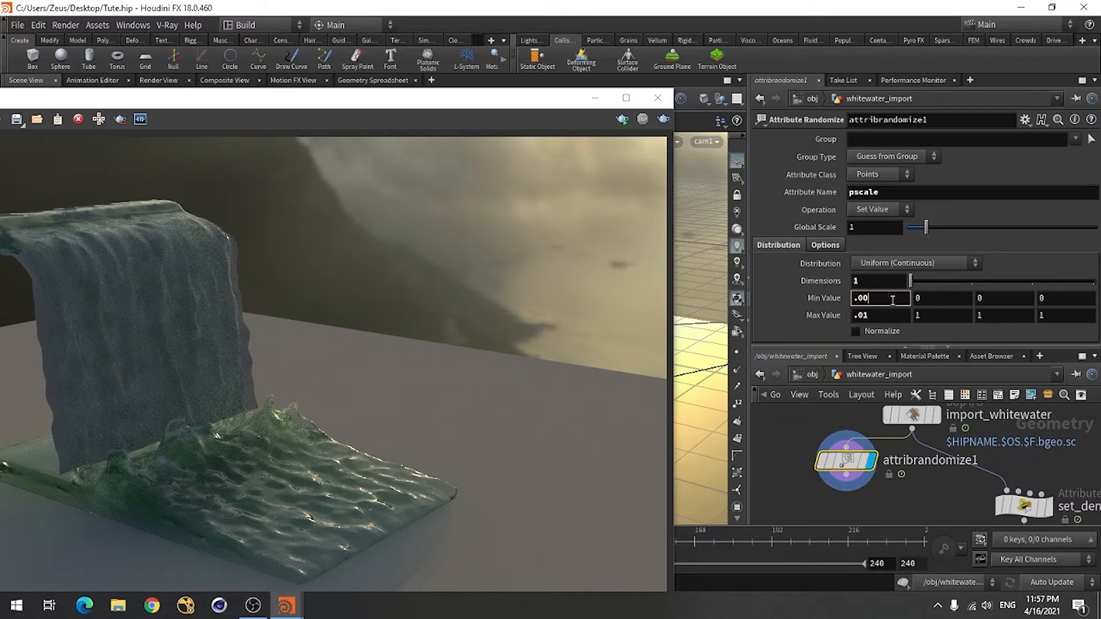
text(5)
key(Return)
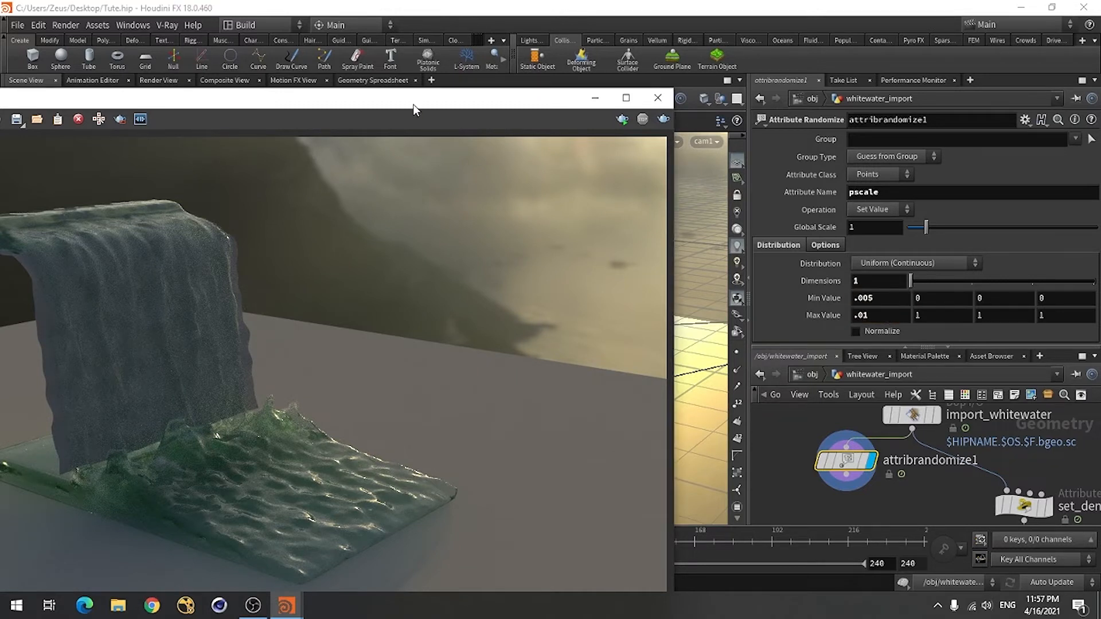
Step: Test render the whitewater with the larger particle sizes and stop the render
drag(413, 104, 680, 57)
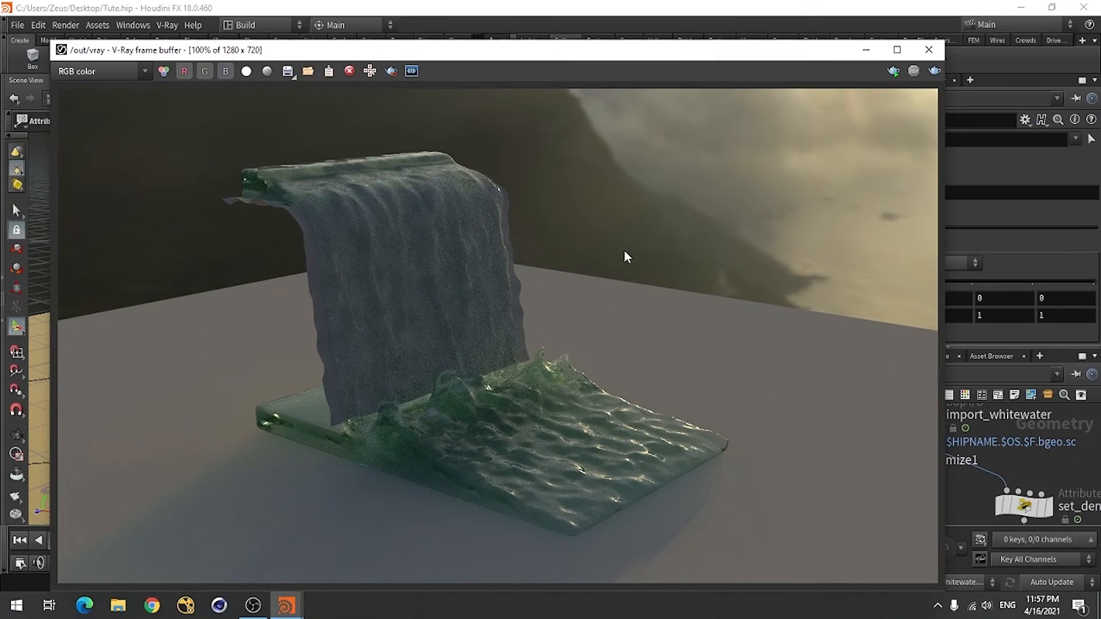
click(935, 72)
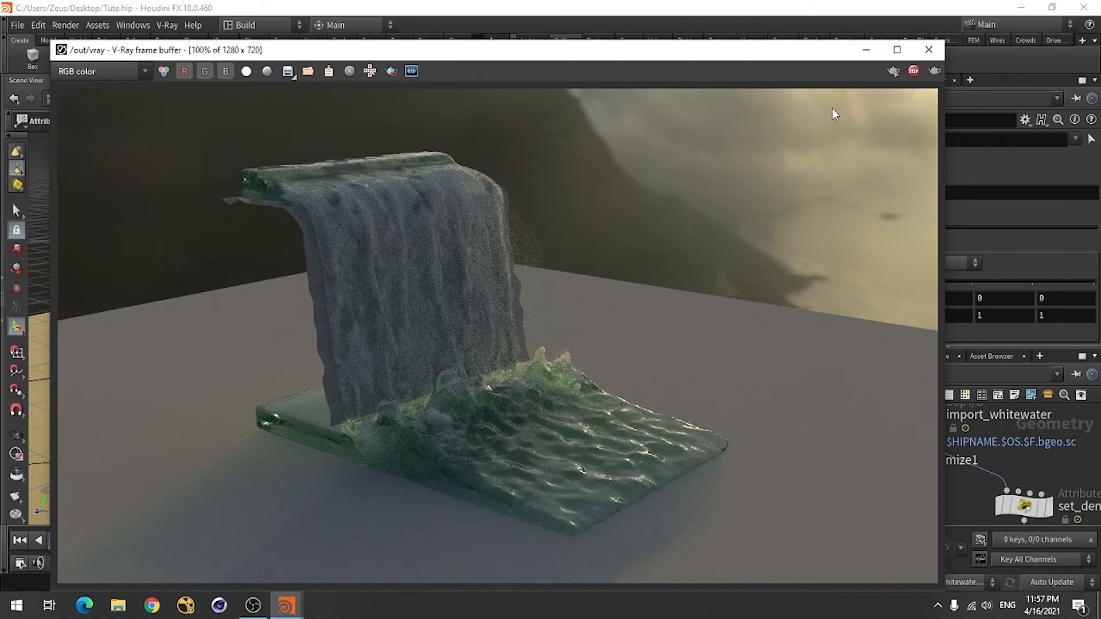
click(914, 72)
Step: Return to the object level and set the Y rotation of vrayLightDome to 90
drag(755, 49, 498, 77)
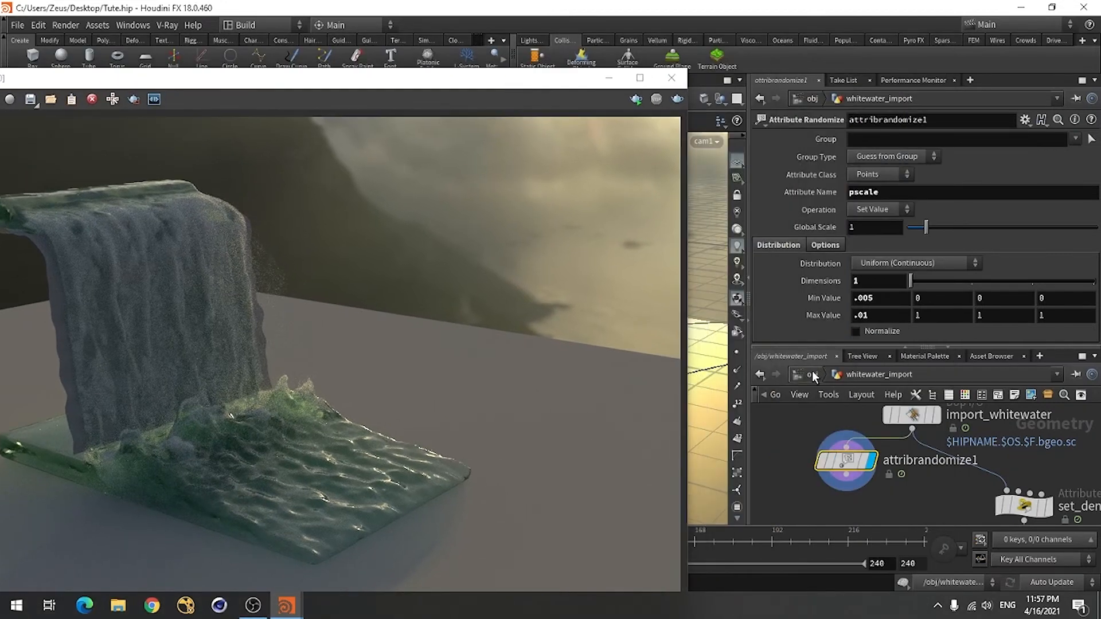
click(812, 375)
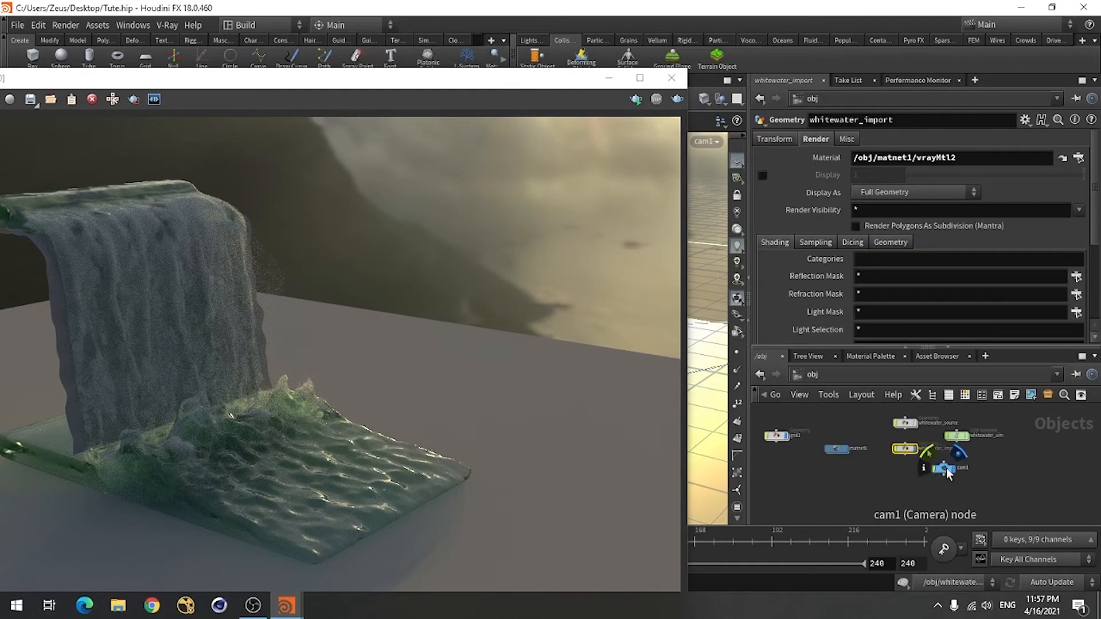
scroll(929, 485, down, 3)
scroll(810, 444, up, 3)
click(809, 448)
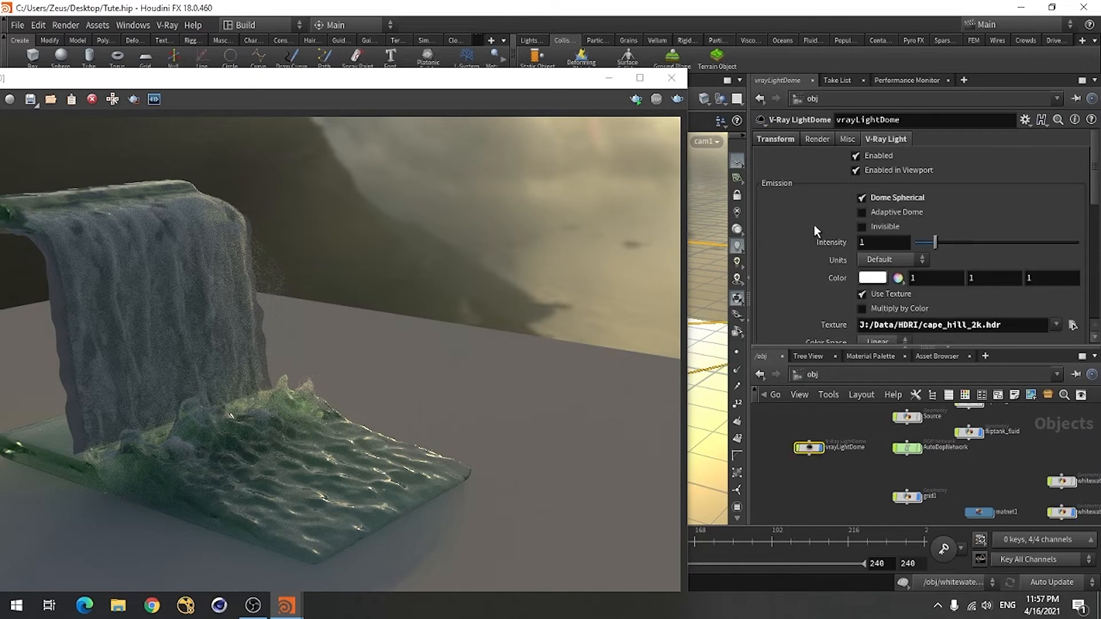
click(796, 140)
click(956, 175)
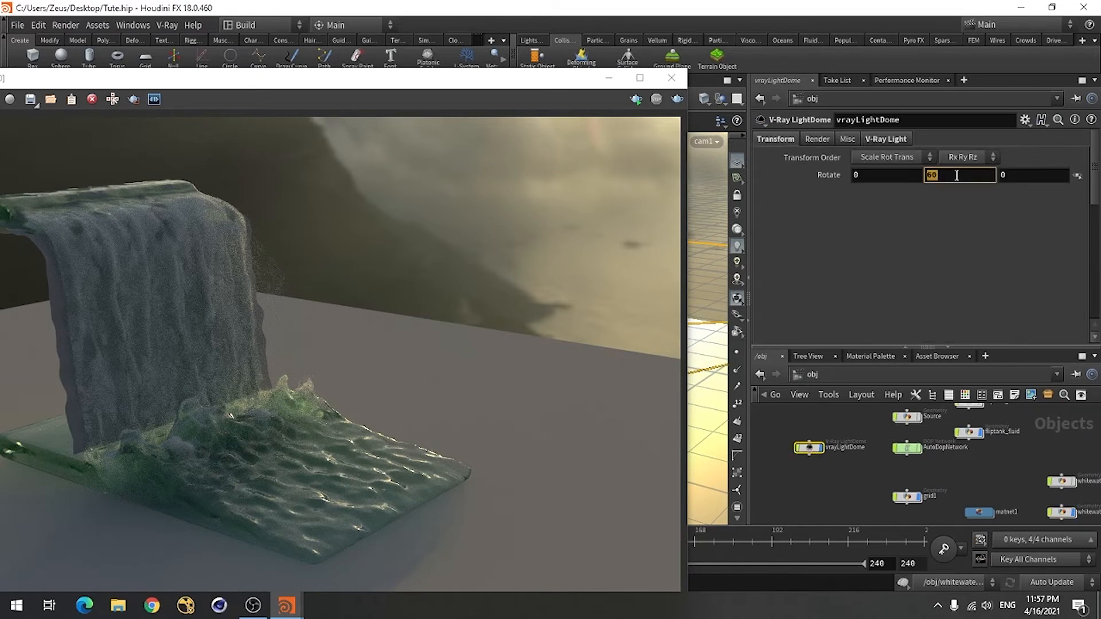
text(90)
key(Return)
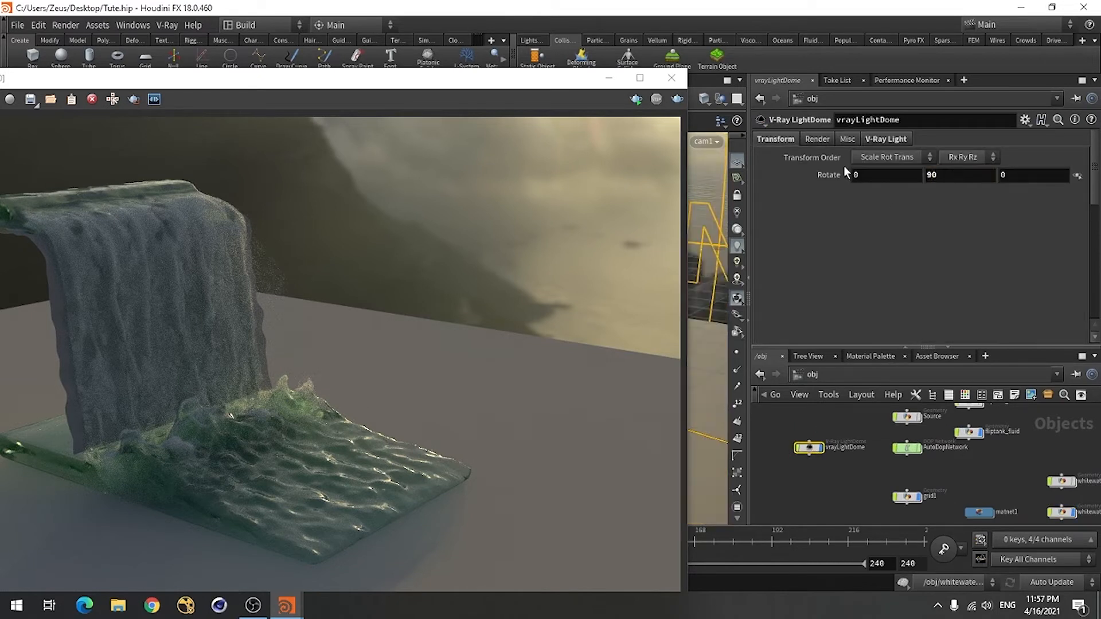
Step: Test render the waterfall under the rotated dome light, then stop the render
drag(432, 84, 459, 38)
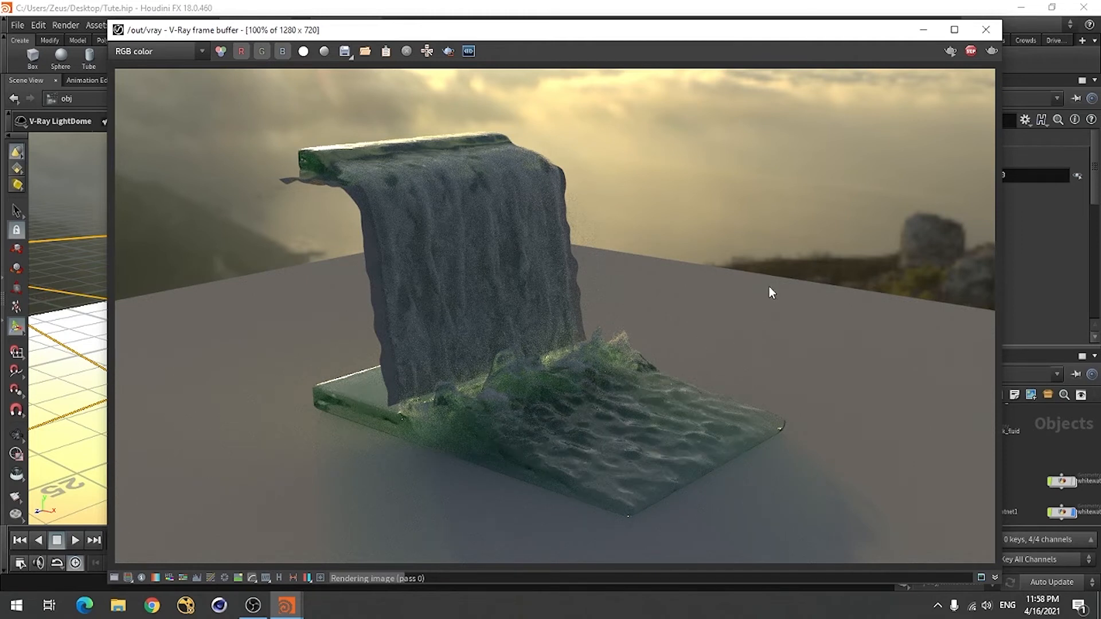
click(971, 52)
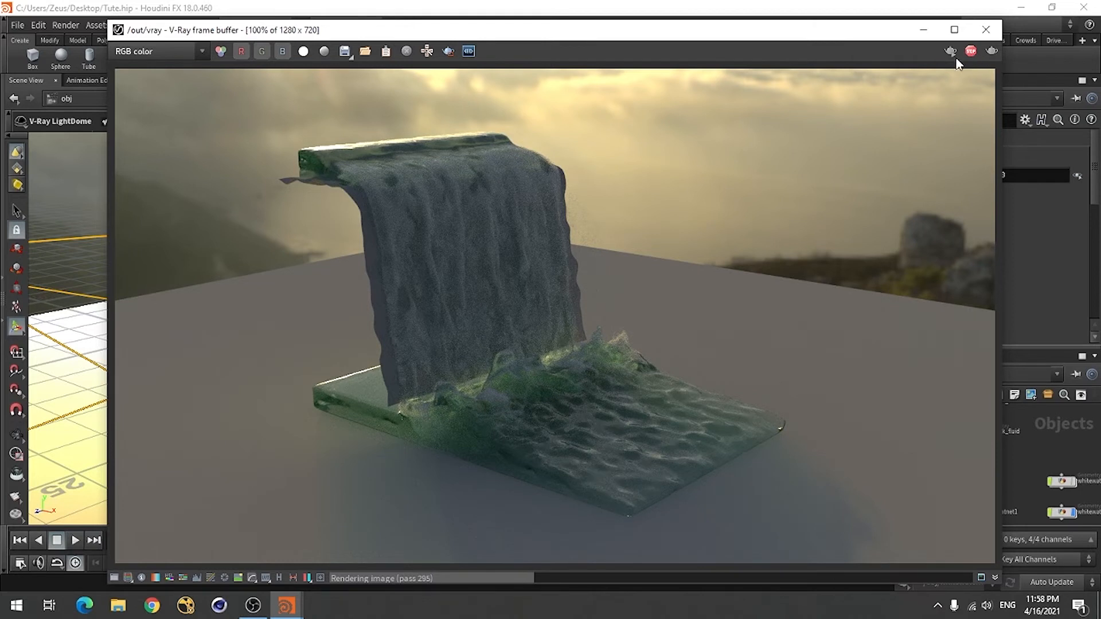
drag(852, 37, 669, 47)
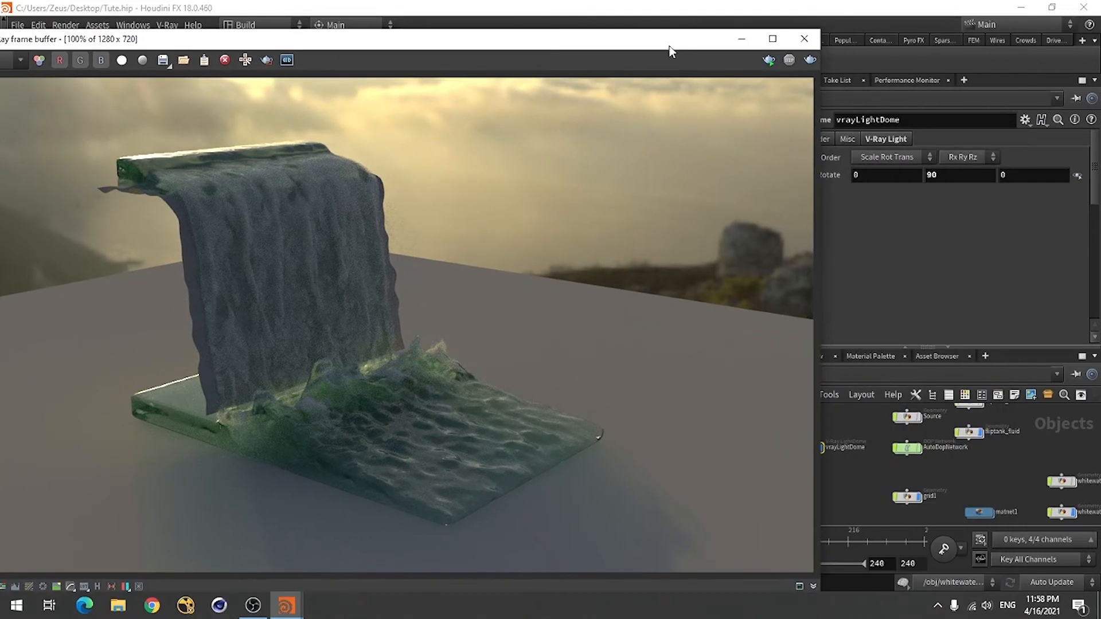
Step: Set the dome light's Y rotation to -90 and test render the scene again
click(955, 177)
text(-)
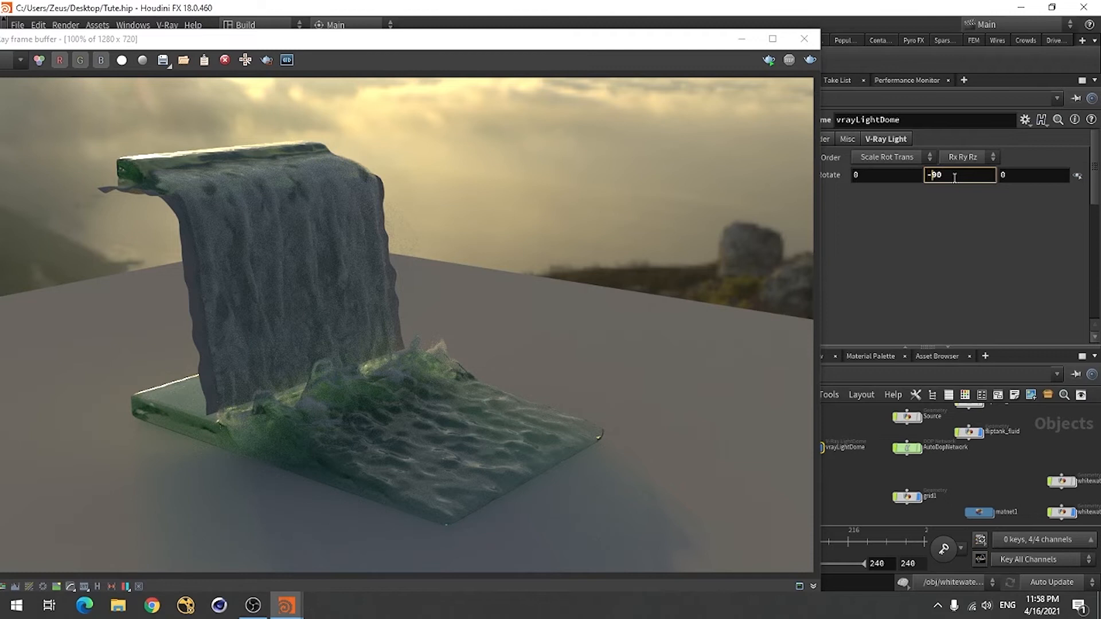
key(Return)
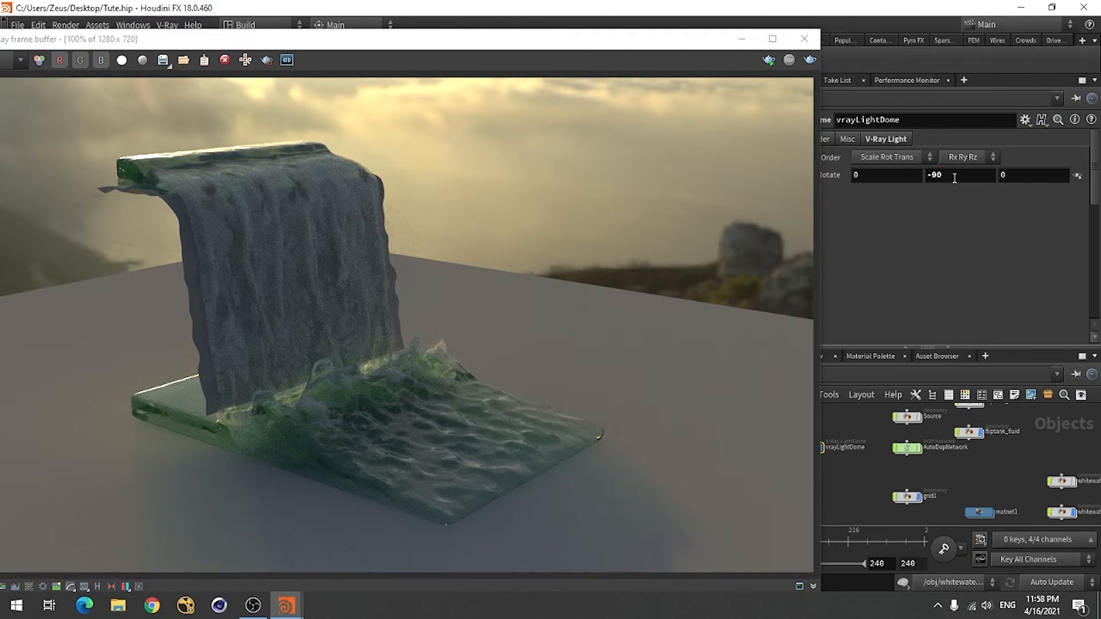
click(809, 59)
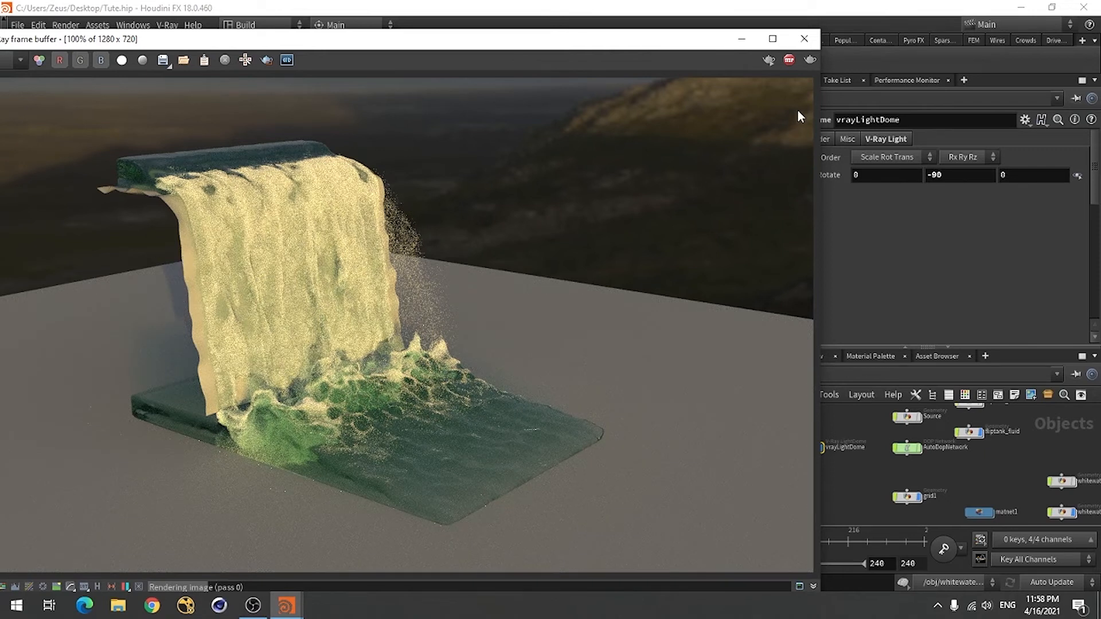
Step: Assign the vrayMtl1 material from matnet1 to the Cliff object
click(742, 38)
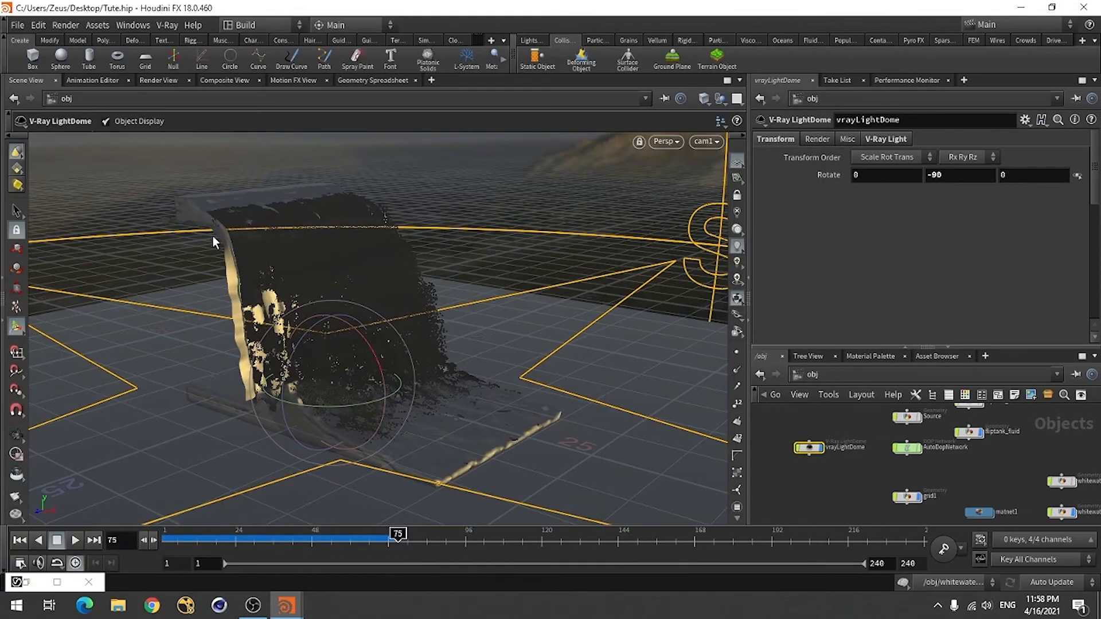
double_click(979, 512)
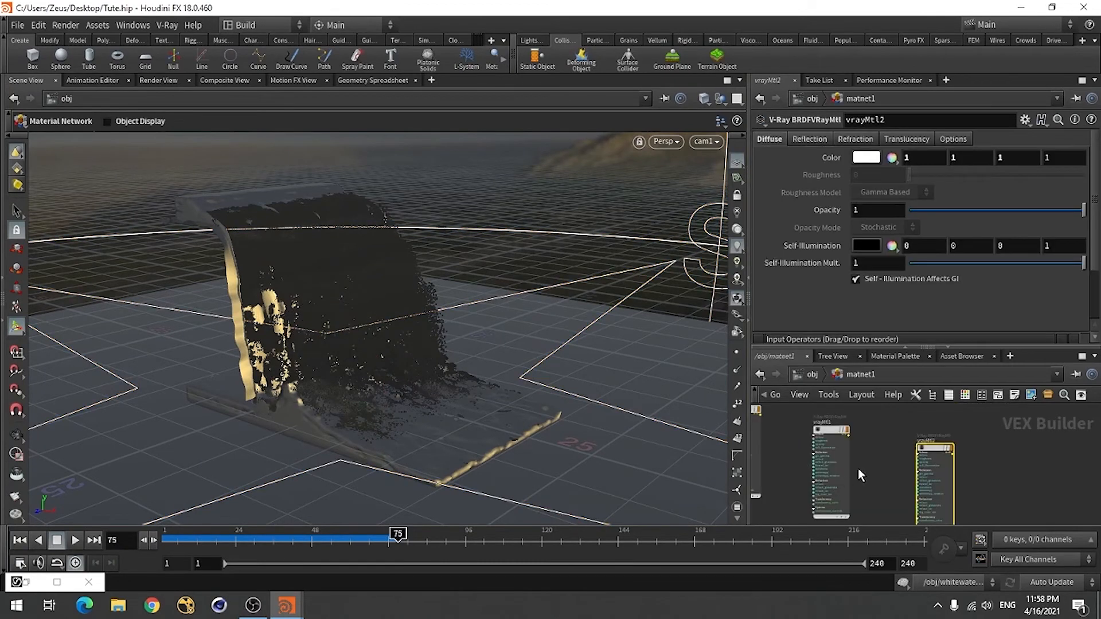
click(830, 435)
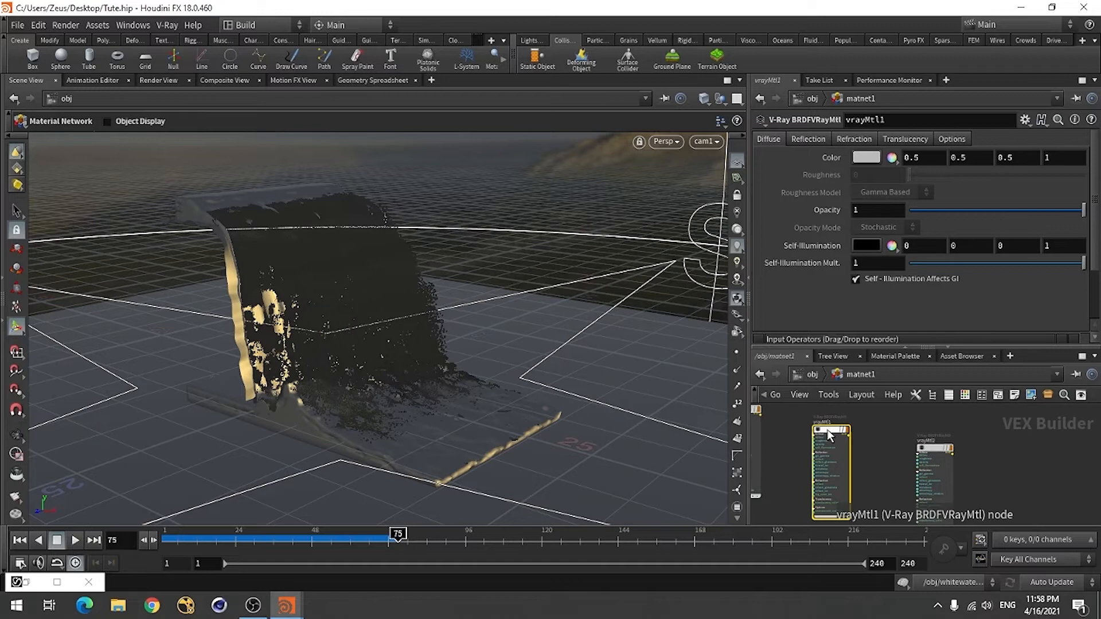
click(809, 374)
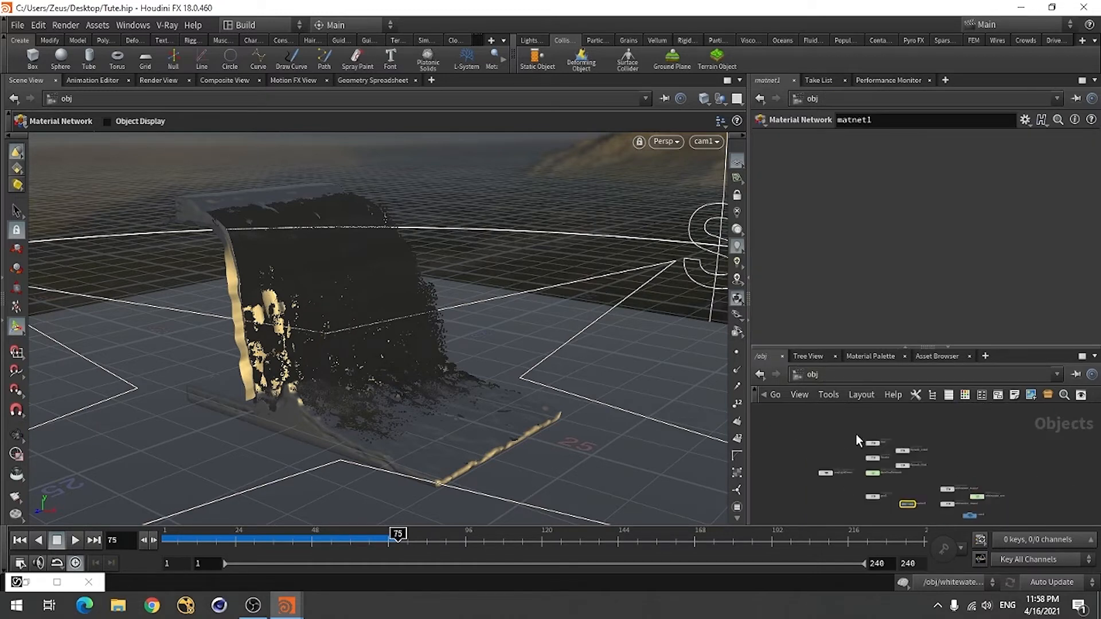
scroll(856, 435, up, 5)
click(885, 430)
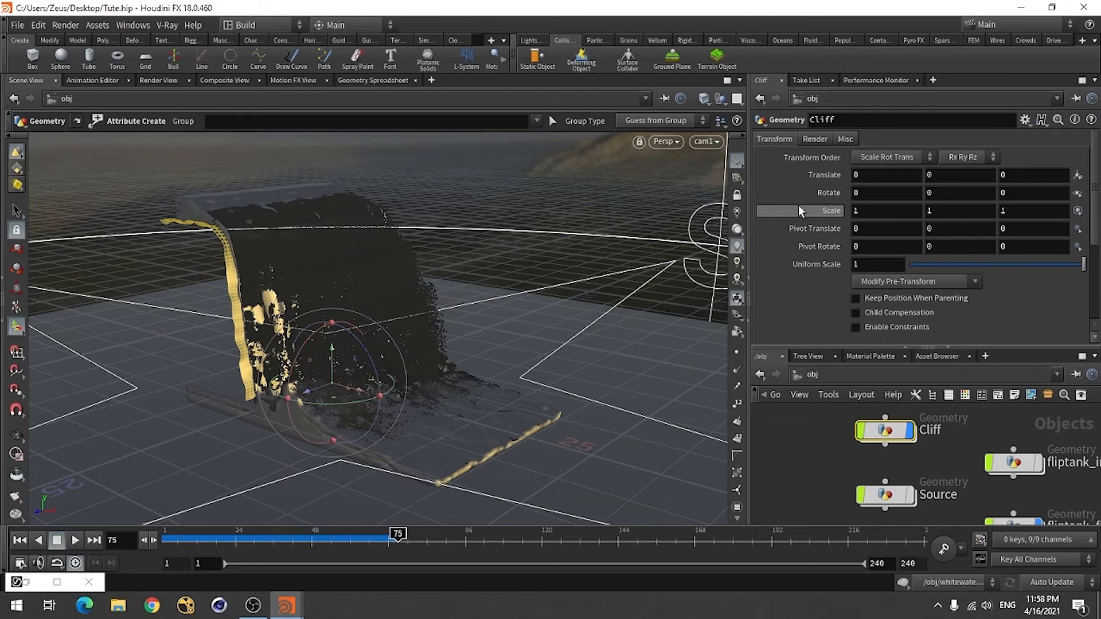
click(815, 139)
click(1077, 158)
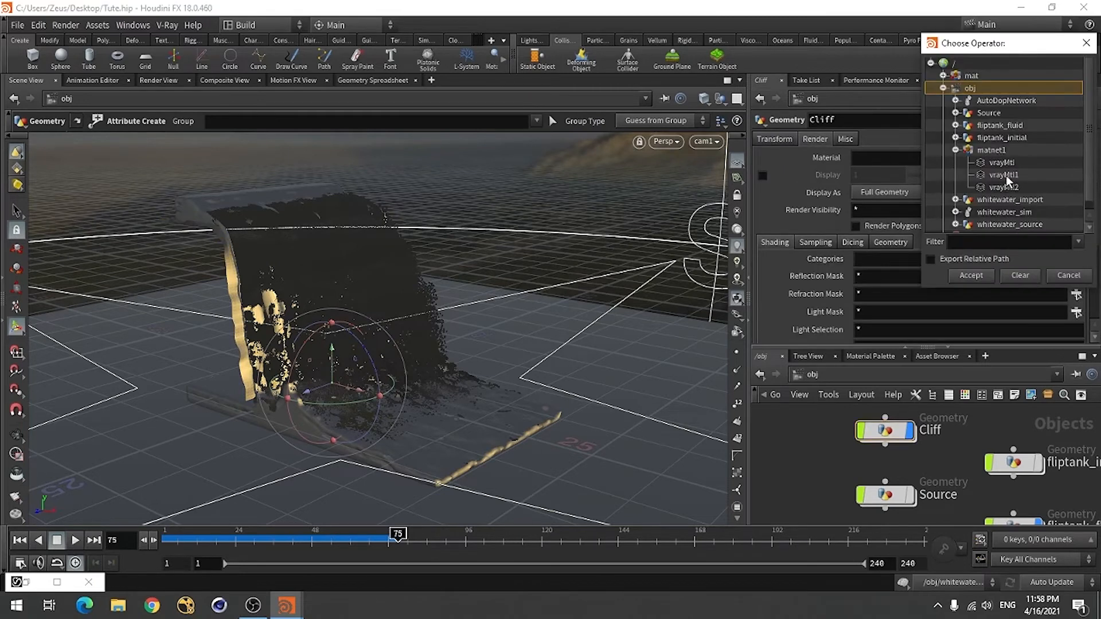
double_click(1004, 175)
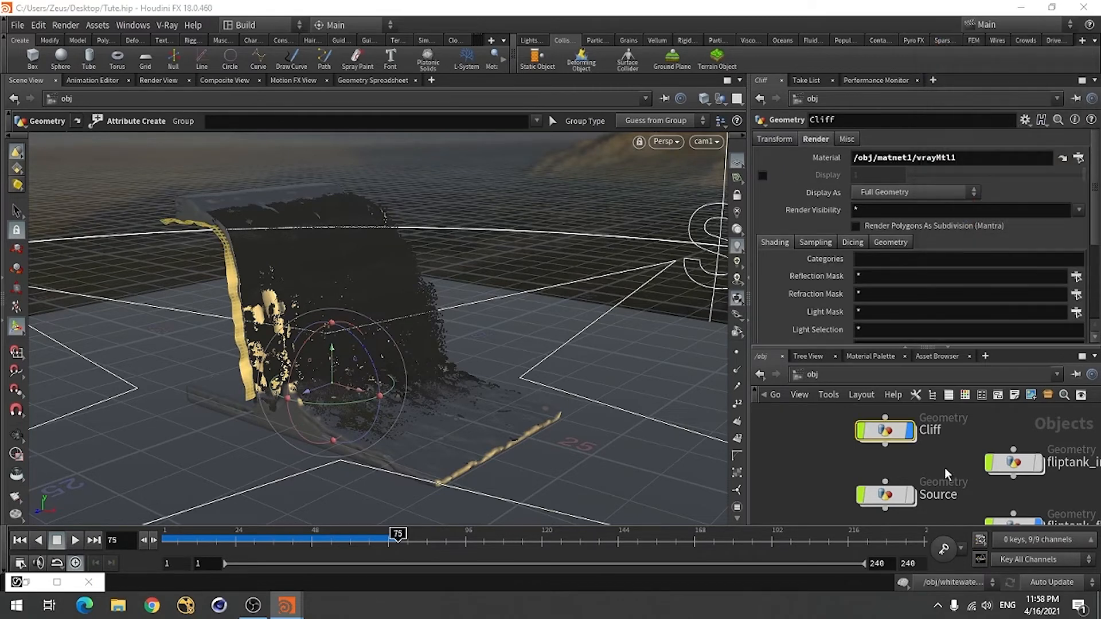
Step: Set the diffuse color of vrayMtl1 to a dark brown of 0.176, 0.11, 0.044
click(1062, 158)
click(866, 158)
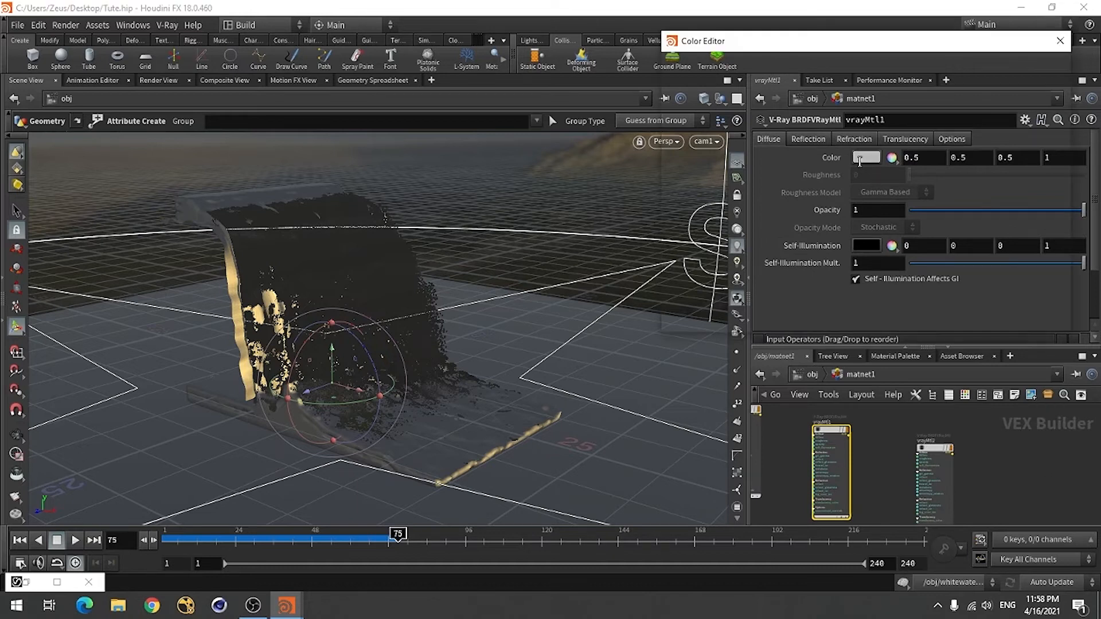
click(836, 140)
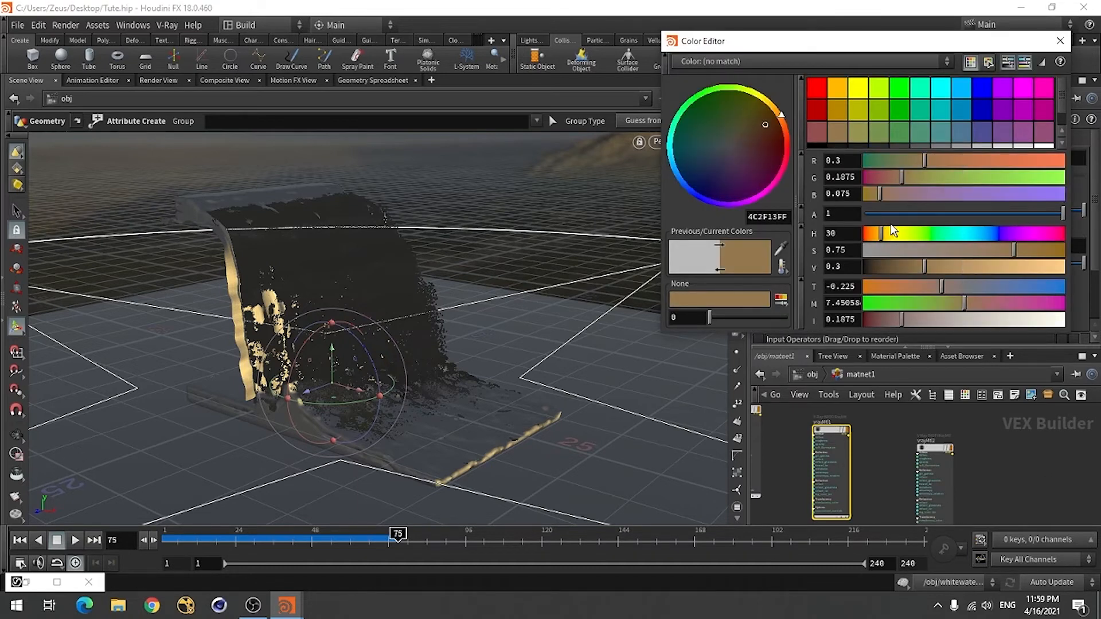
drag(920, 268, 900, 270)
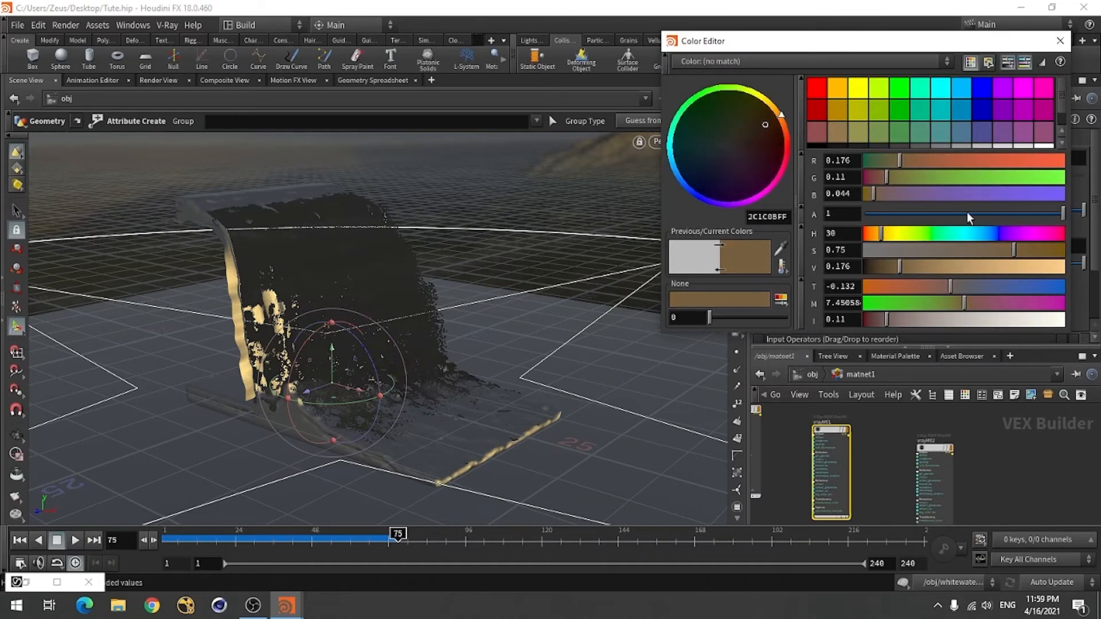
click(1058, 46)
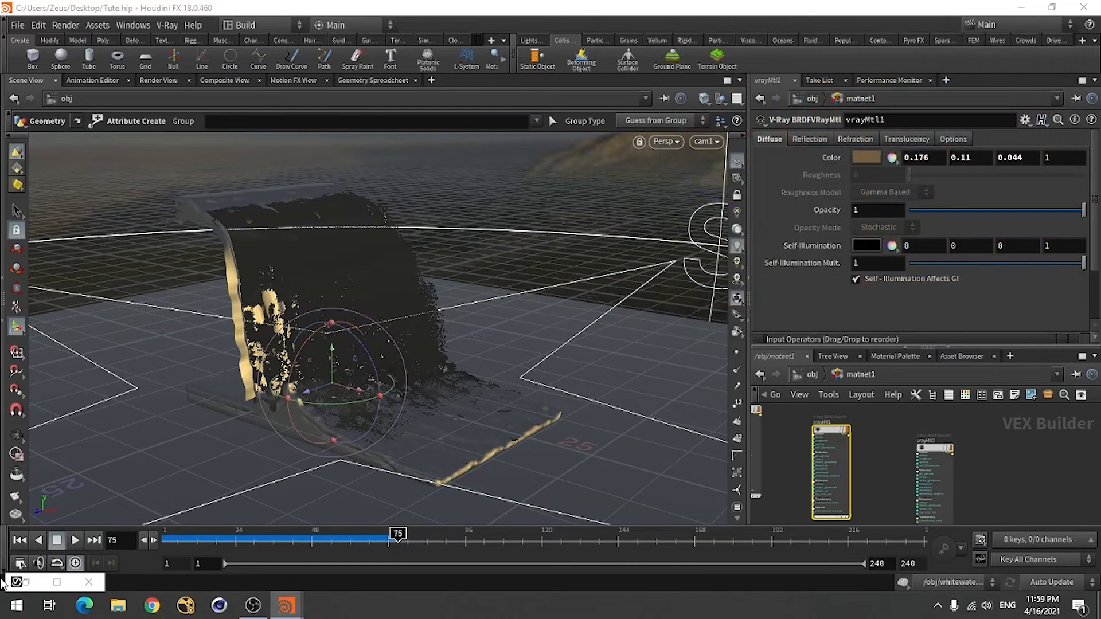
Step: Test render the scene with the dark brown cliff material, then stop the render
click(34, 583)
click(810, 59)
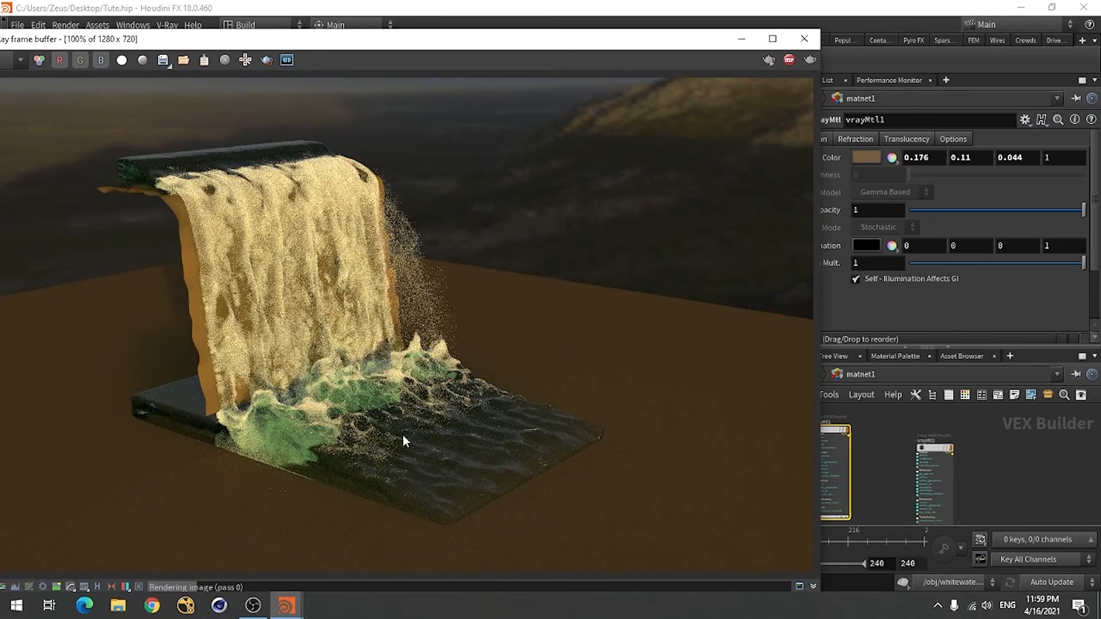
click(789, 60)
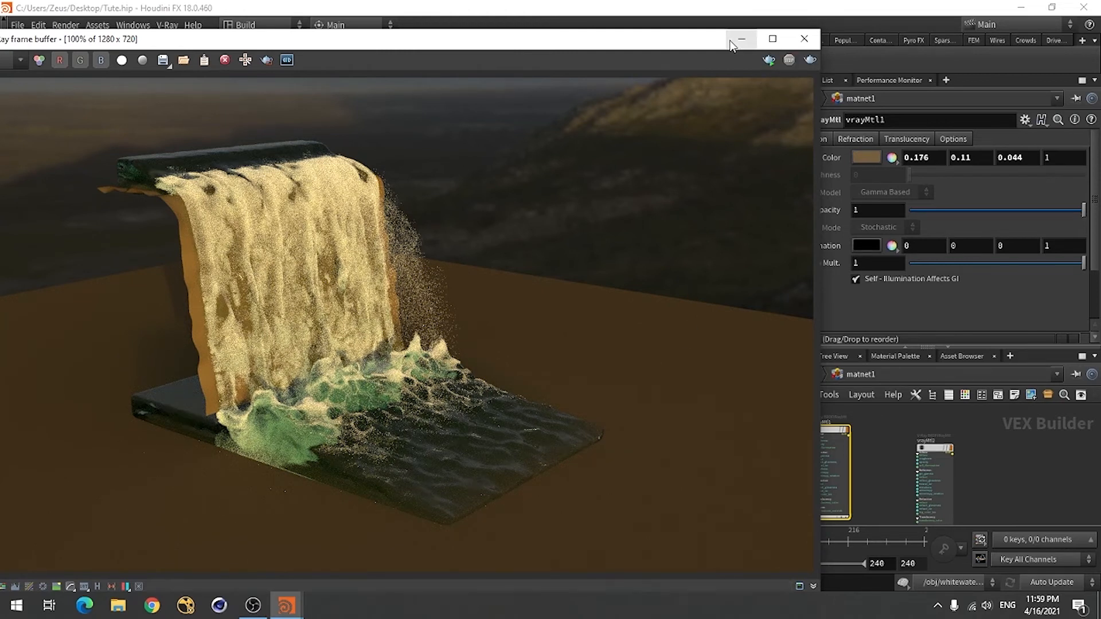
Step: Lighten and desaturate the vrayMtl1 diffuse color to 0.263, 0.17884, 0.09468
drag(709, 45, 596, 61)
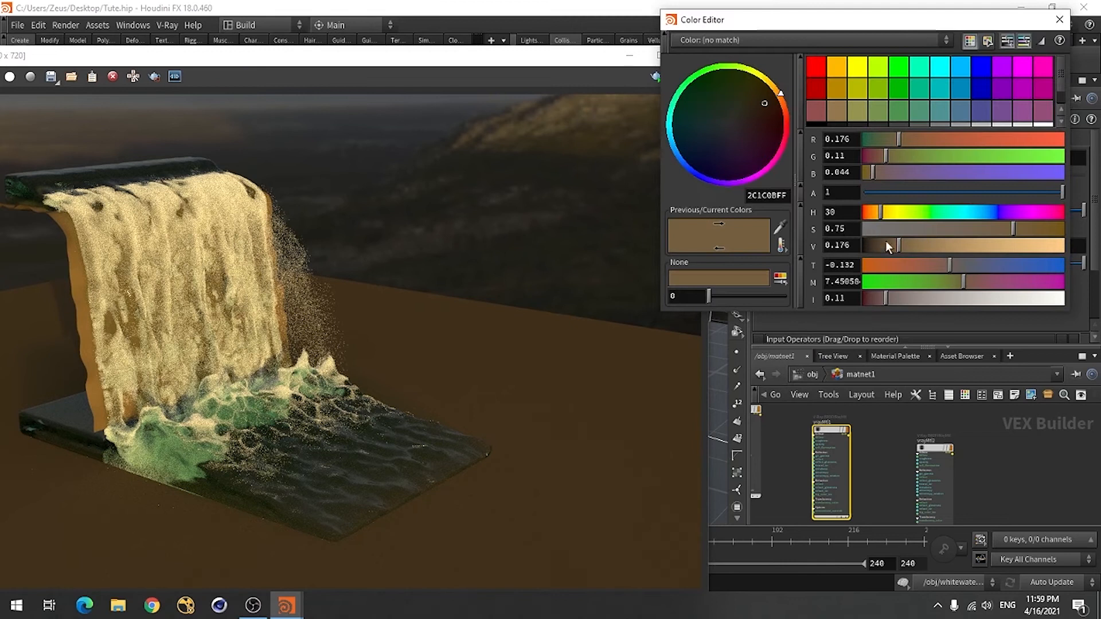
drag(885, 247, 916, 247)
drag(1012, 230, 991, 230)
click(1060, 21)
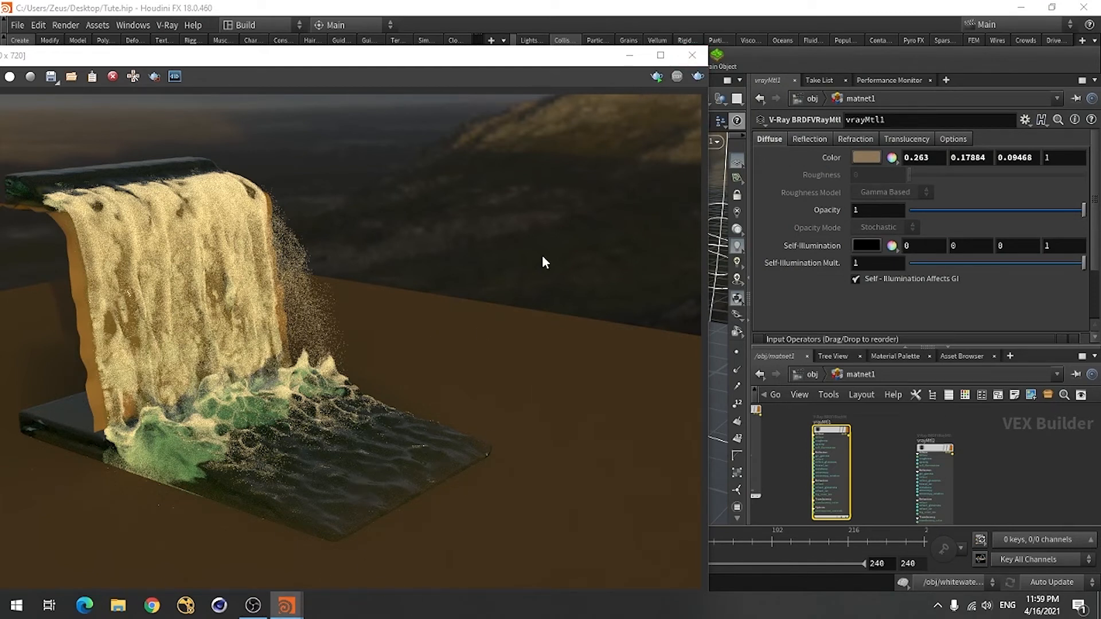
Step: Minimize the render window, enlarge the network editor and go inside the fliptank_fluid object
click(630, 57)
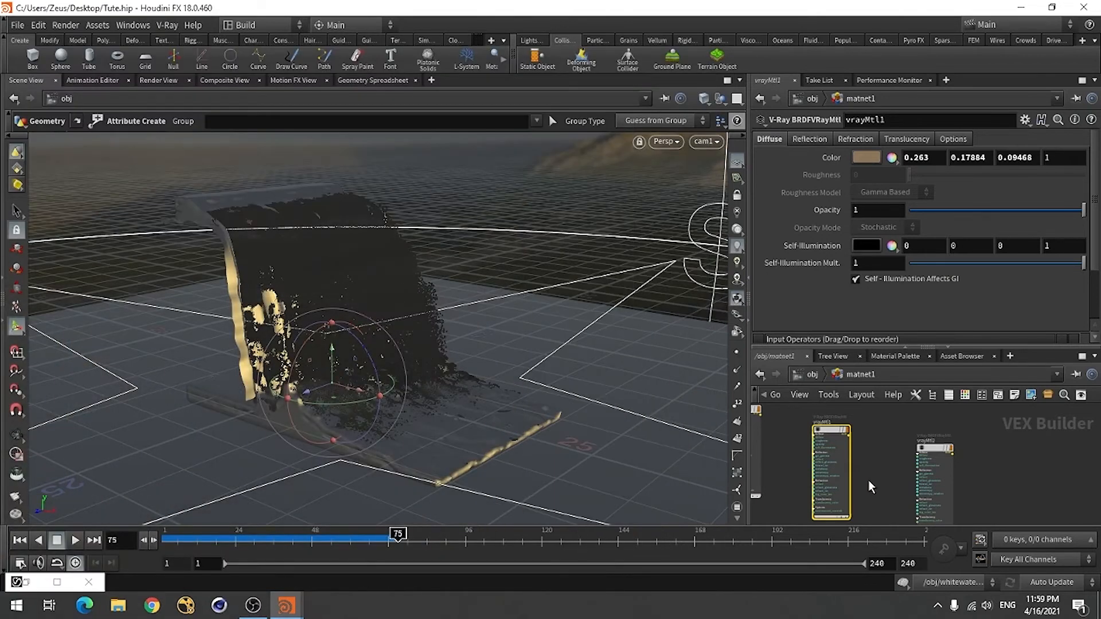
click(905, 346)
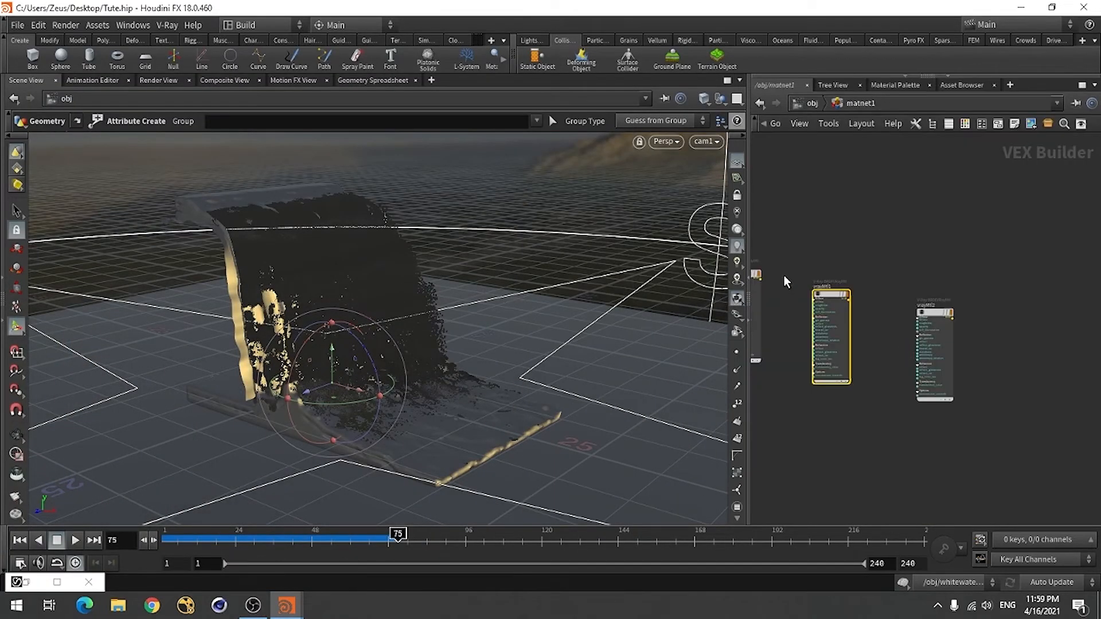
drag(746, 225, 637, 221)
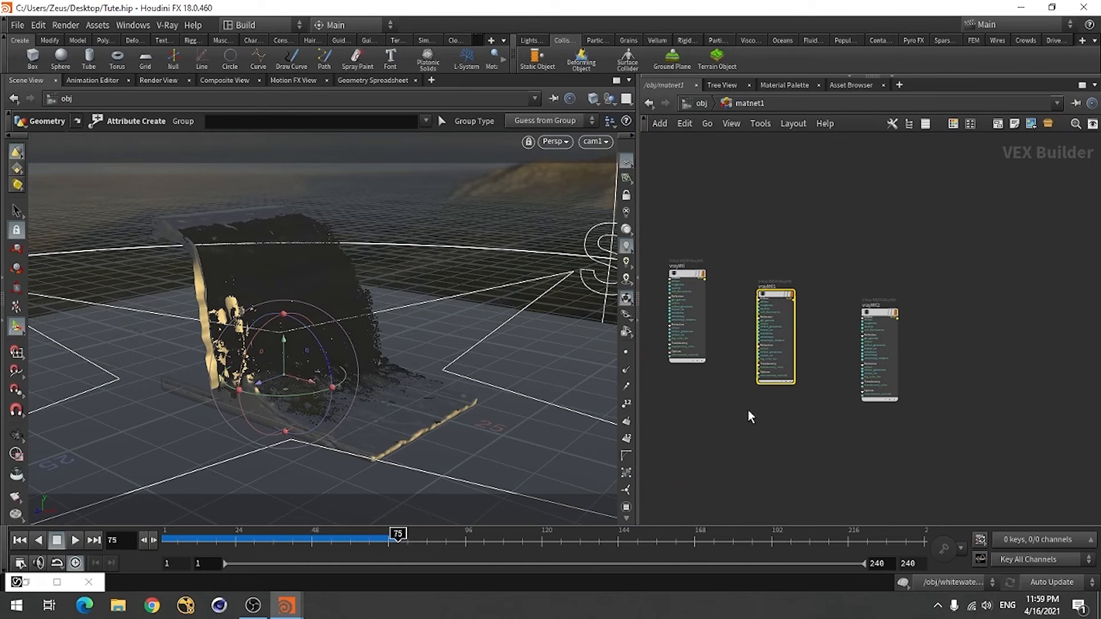
click(702, 104)
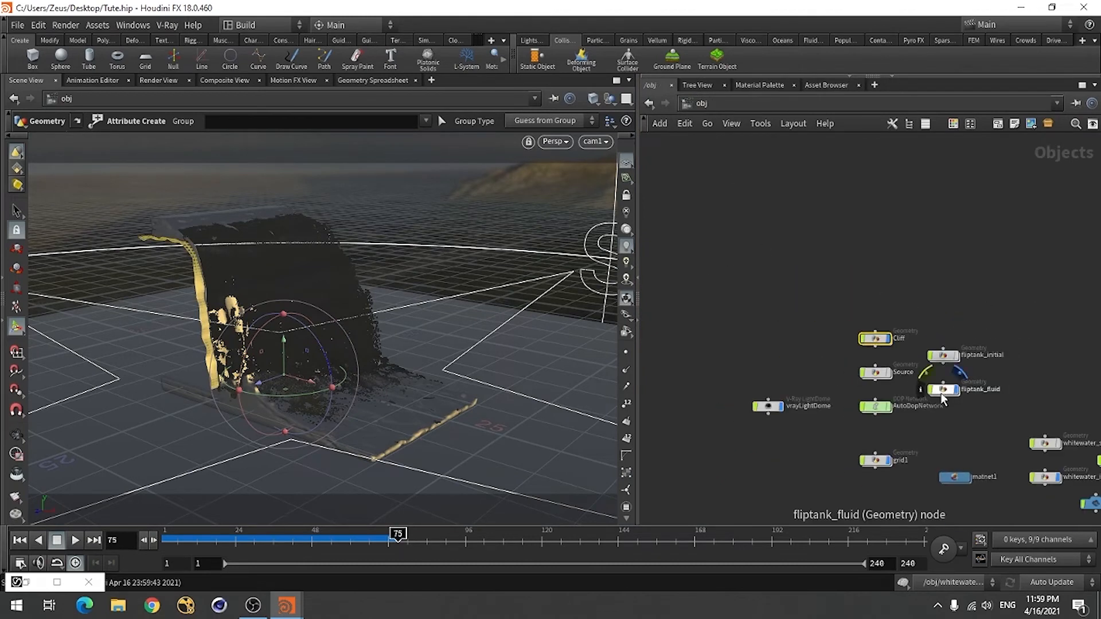
double_click(1005, 380)
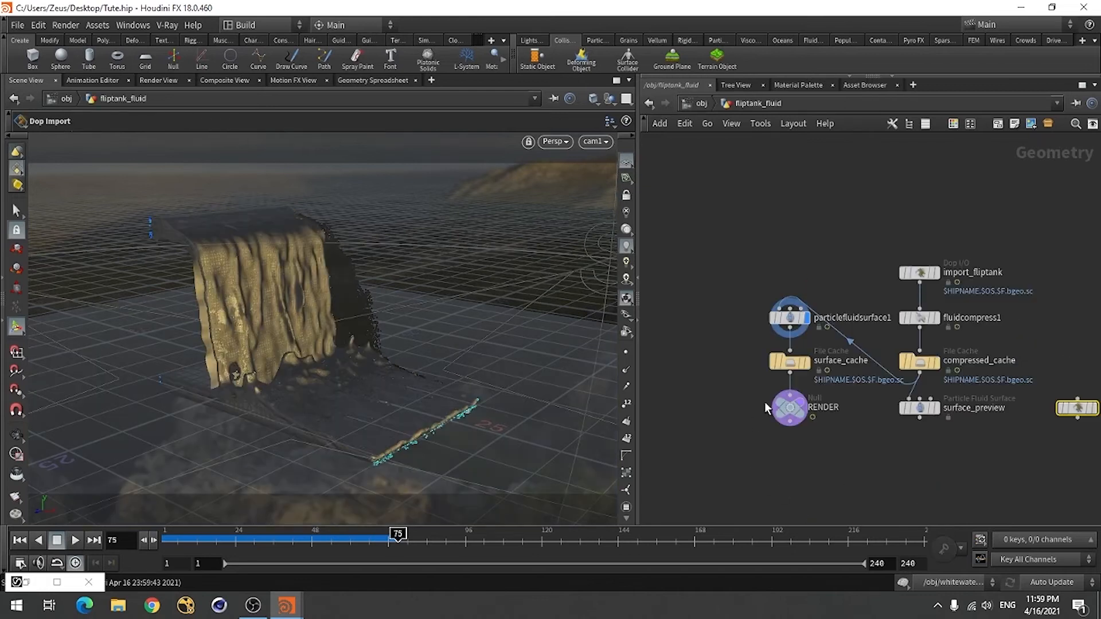
Step: Move the RENDER null down and insert a Point VOP between surface_cache and RENDER
scroll(771, 384, up, 3)
drag(802, 423, 802, 502)
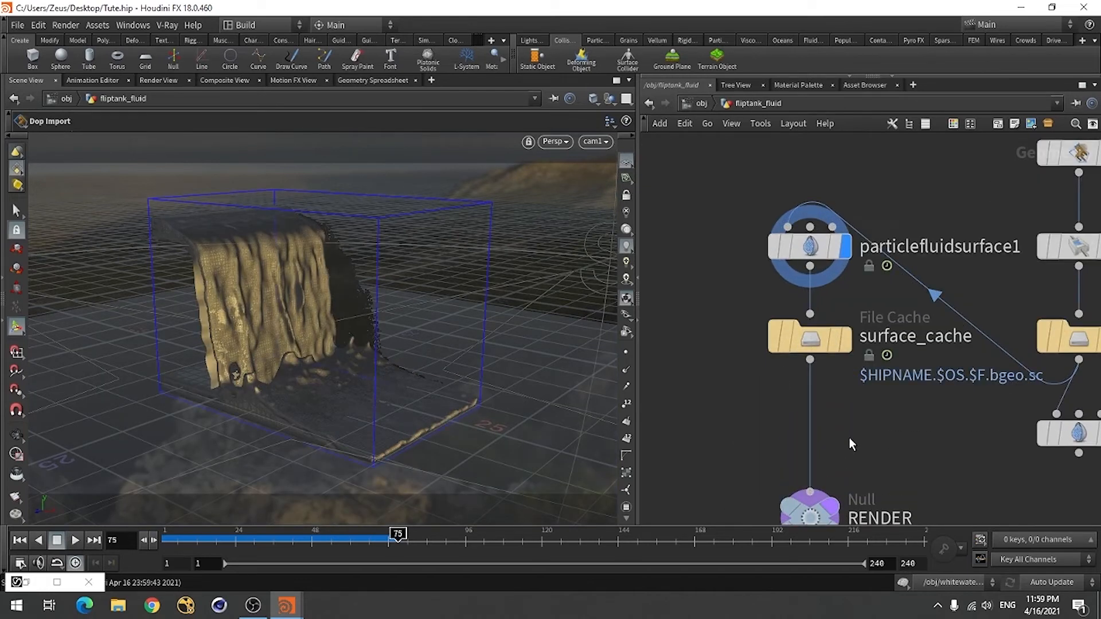
key(Tab)
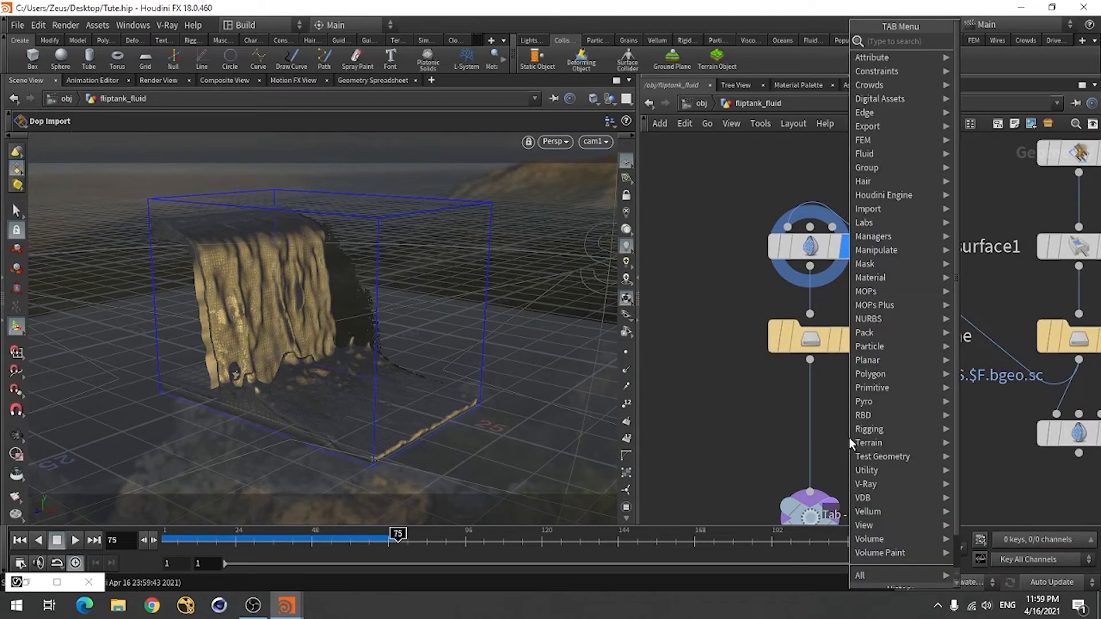
text(poi)
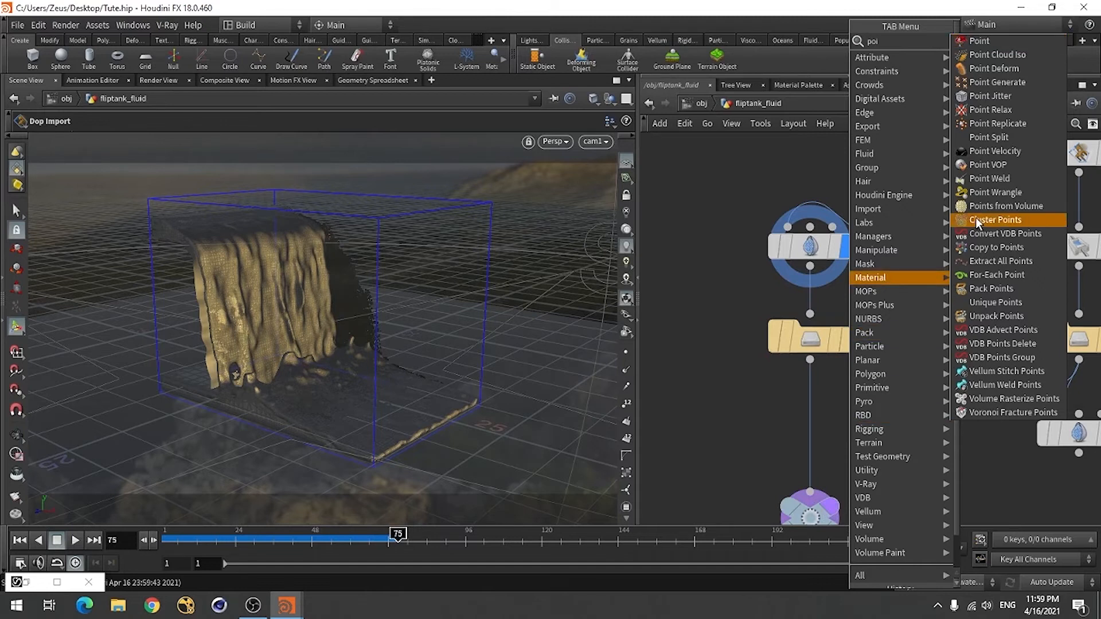
click(998, 167)
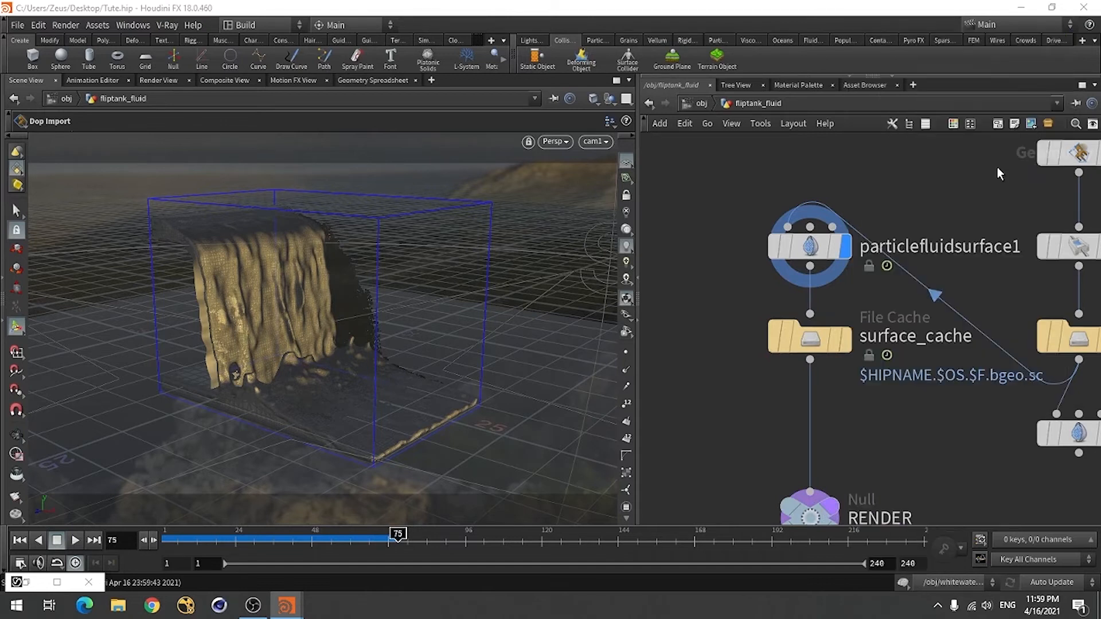
click(814, 439)
Step: Go inside the new Point VOP and add a Bind node beside geometryvopglobal1
double_click(814, 439)
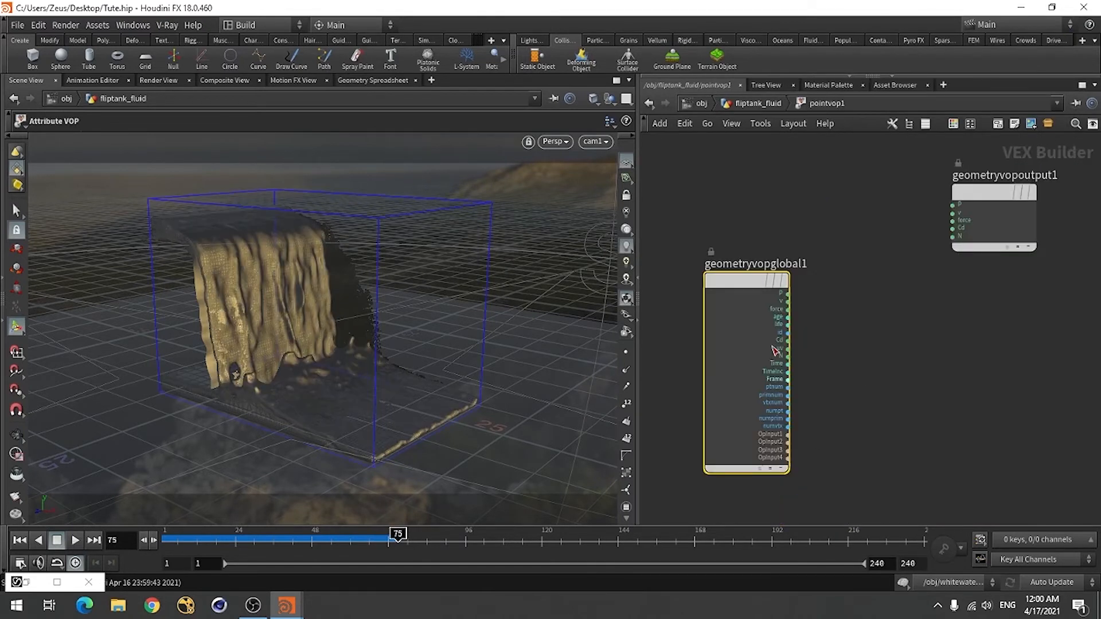
click(757, 104)
double_click(814, 437)
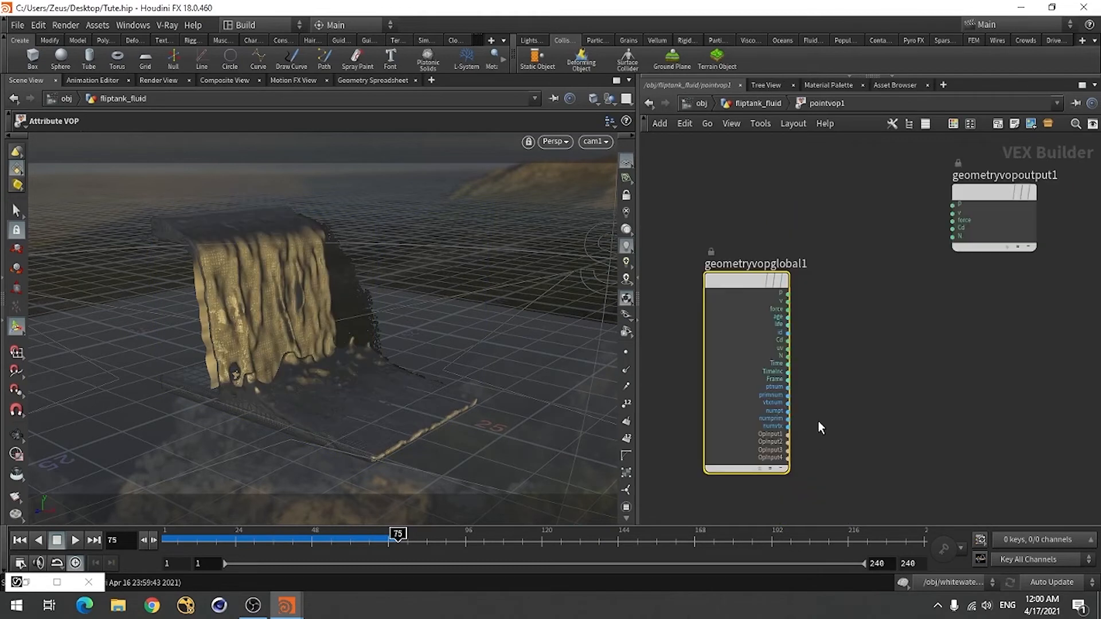
key(Tab)
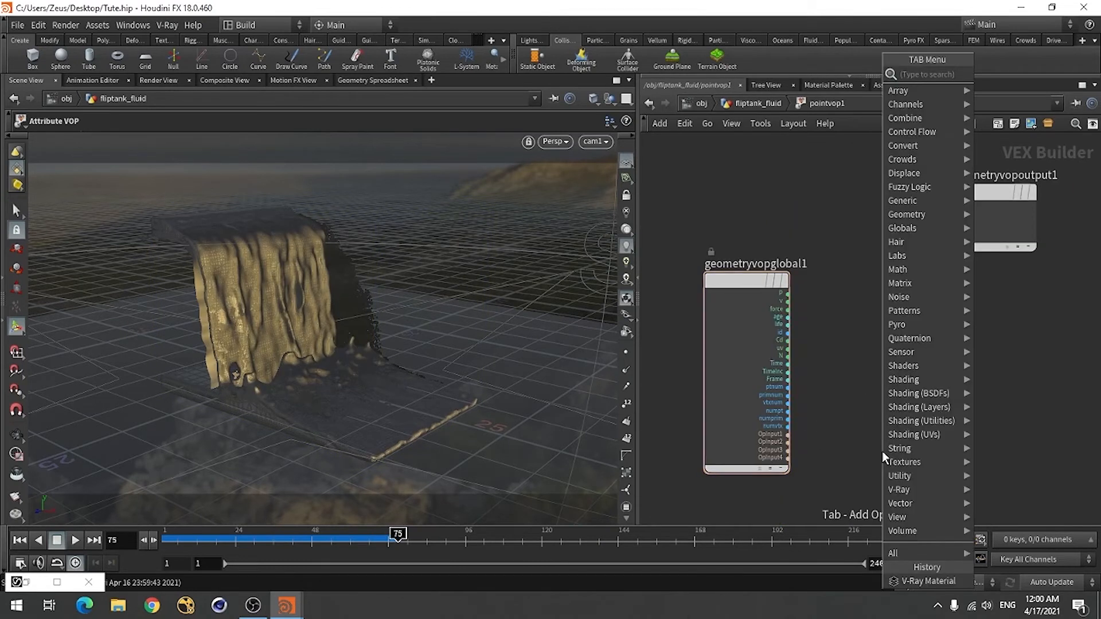
text(bind)
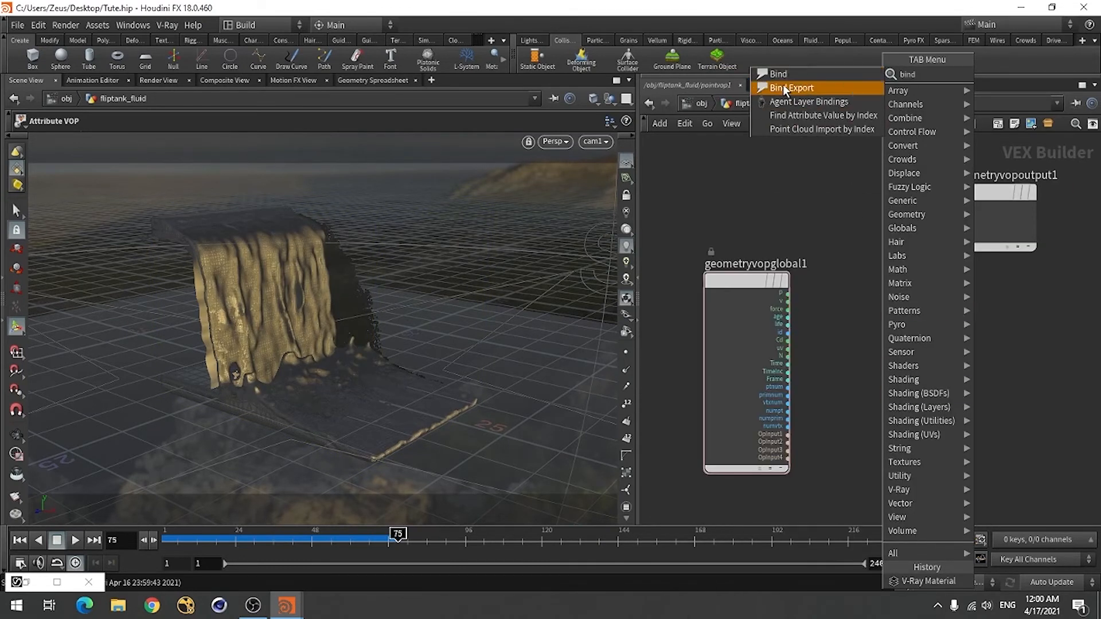
click(785, 76)
click(897, 388)
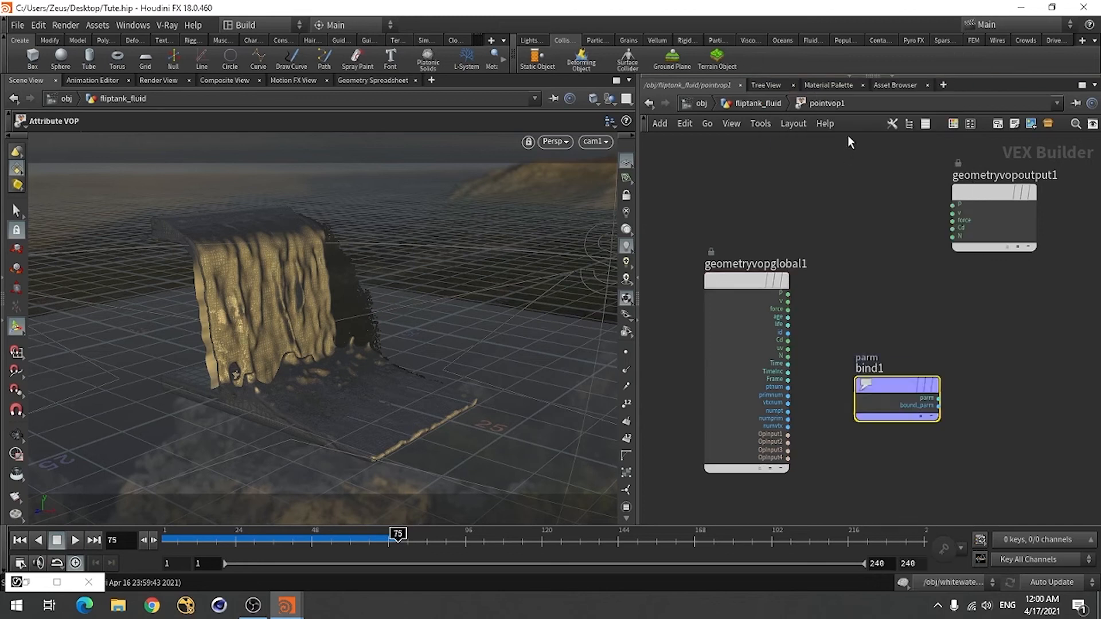
Step: Bring back the parameter pane and set the Bind node's Name parameter to vorticity
click(883, 77)
double_click(772, 140)
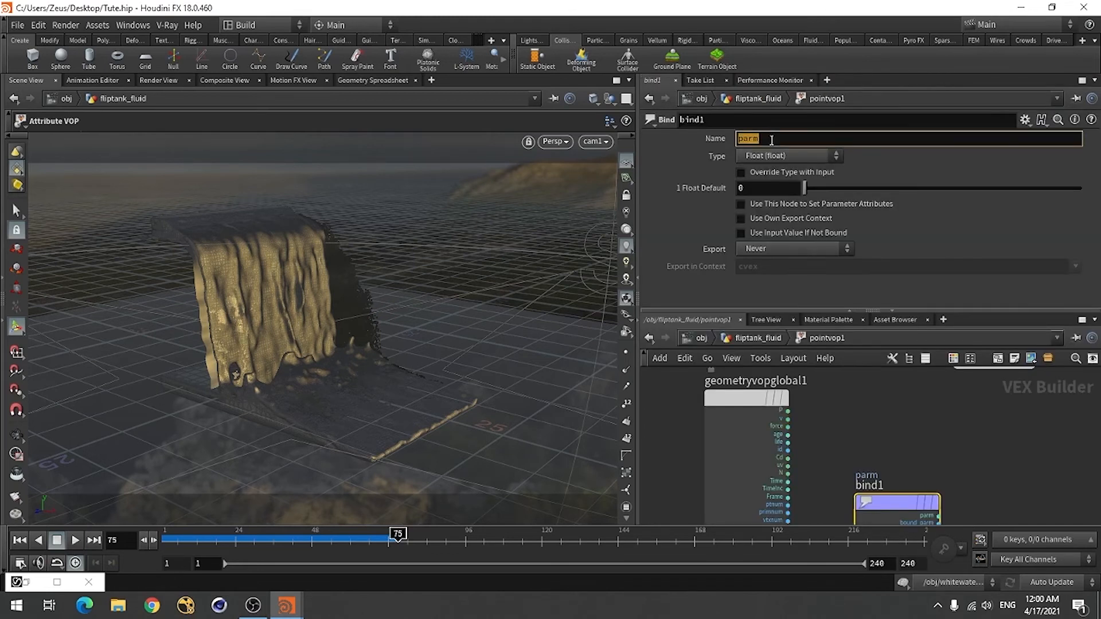
text(vo)
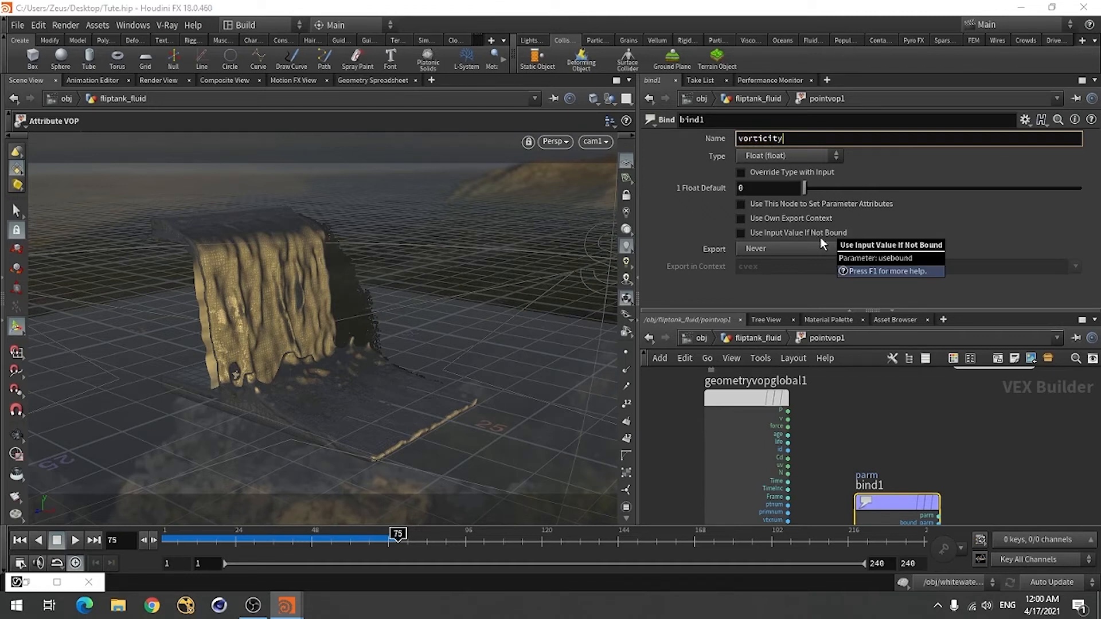
text(rticity)
key(Return)
Step: Add a Ramp Parameter node beside the vorticity Bind node
scroll(834, 390, down, 3)
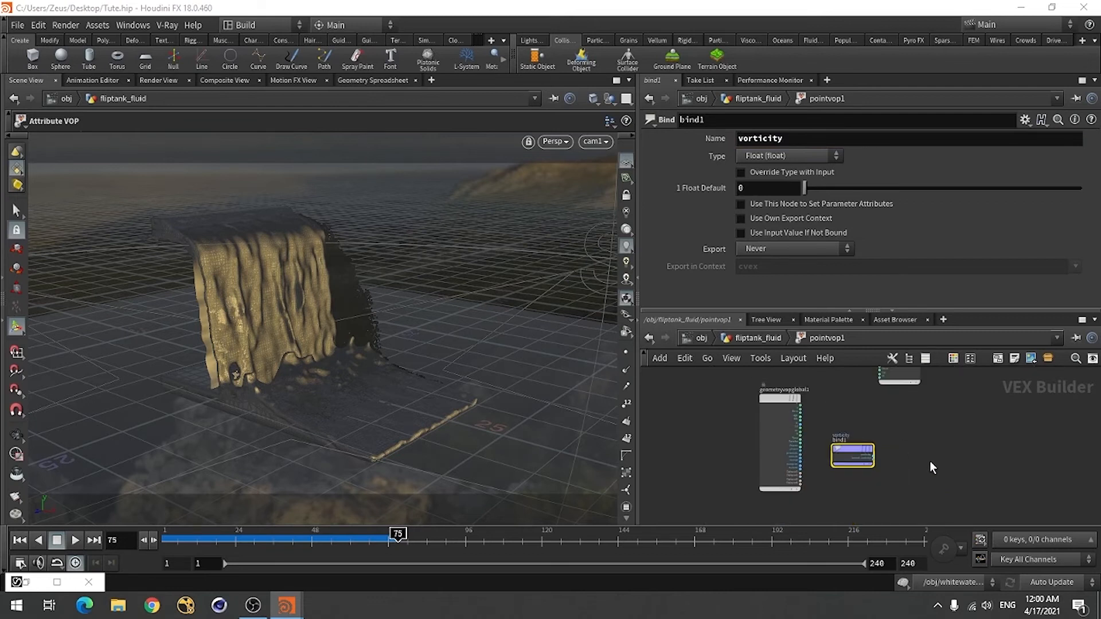
key(Tab)
text(ram)
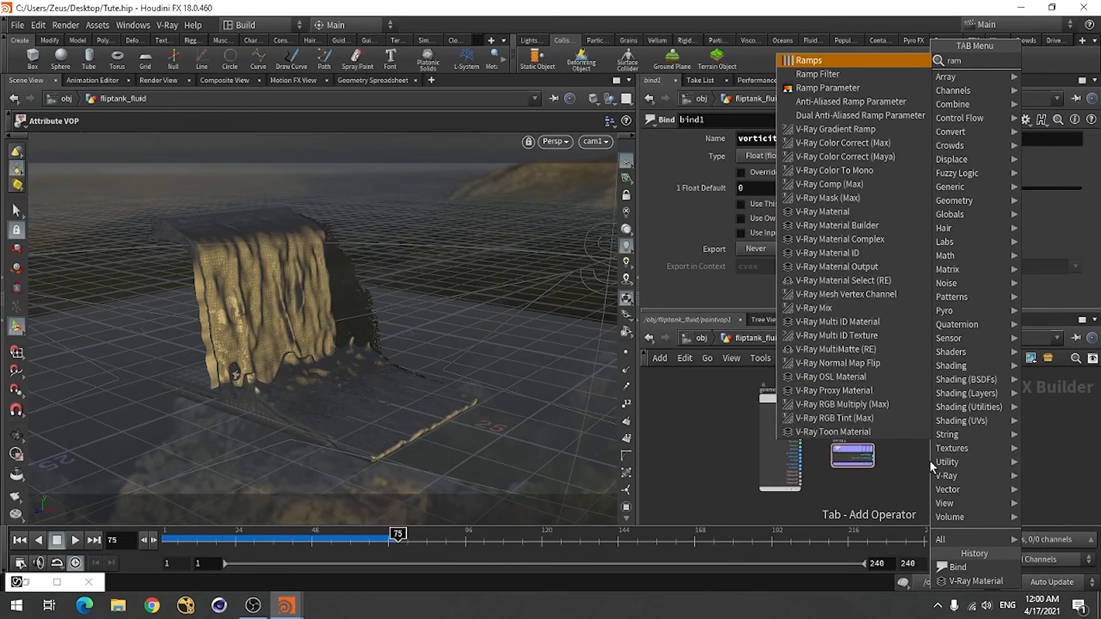
click(829, 87)
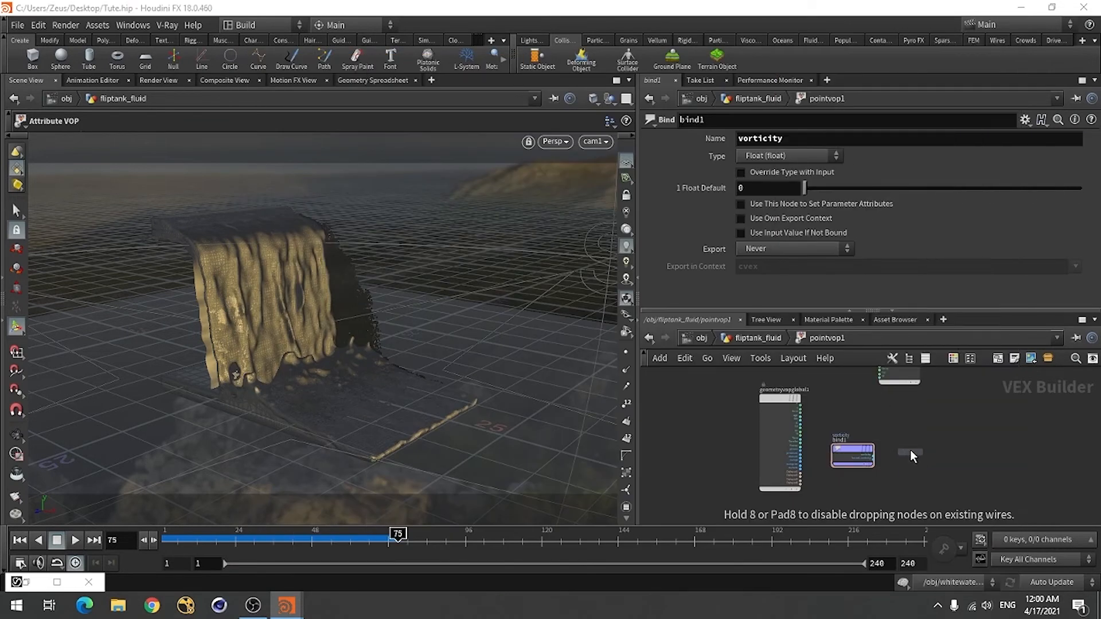
click(910, 450)
scroll(911, 449, up, 4)
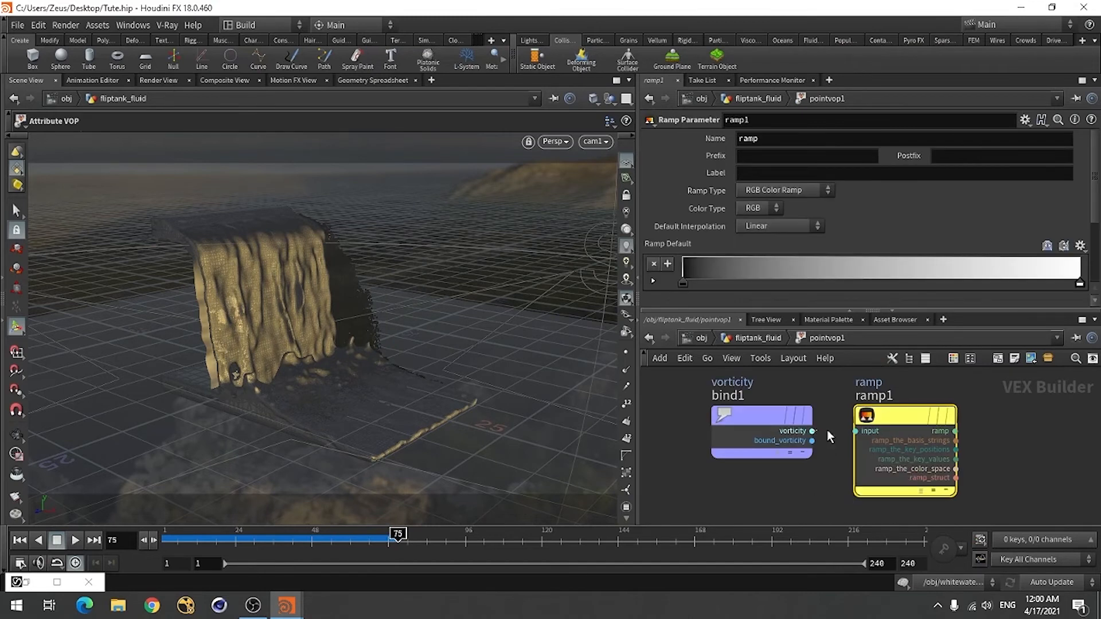
Step: Move geometryvopoutput1 beside the ramp node and wire the ramp output into its Cd input
scroll(779, 474, down, 5)
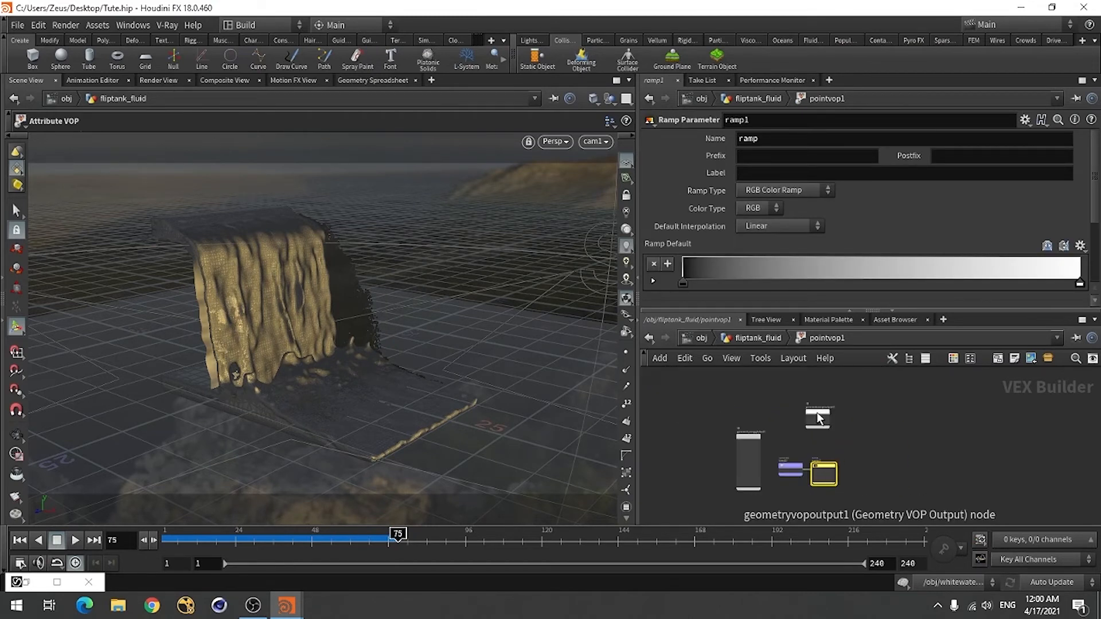
drag(818, 417, 882, 452)
scroll(826, 476, up, 5)
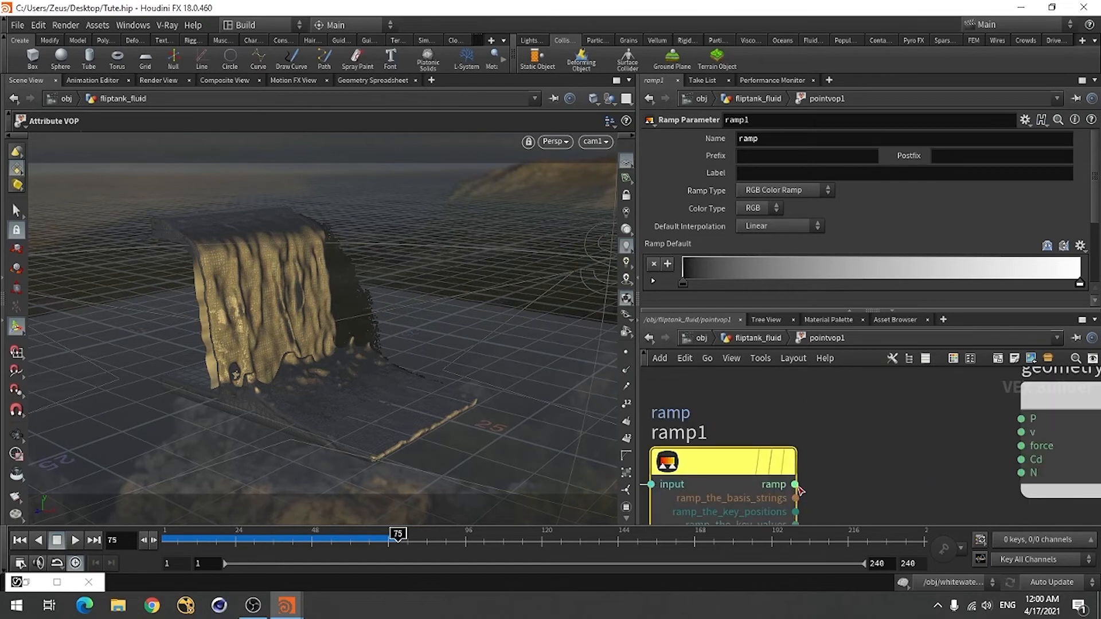
click(794, 485)
click(982, 456)
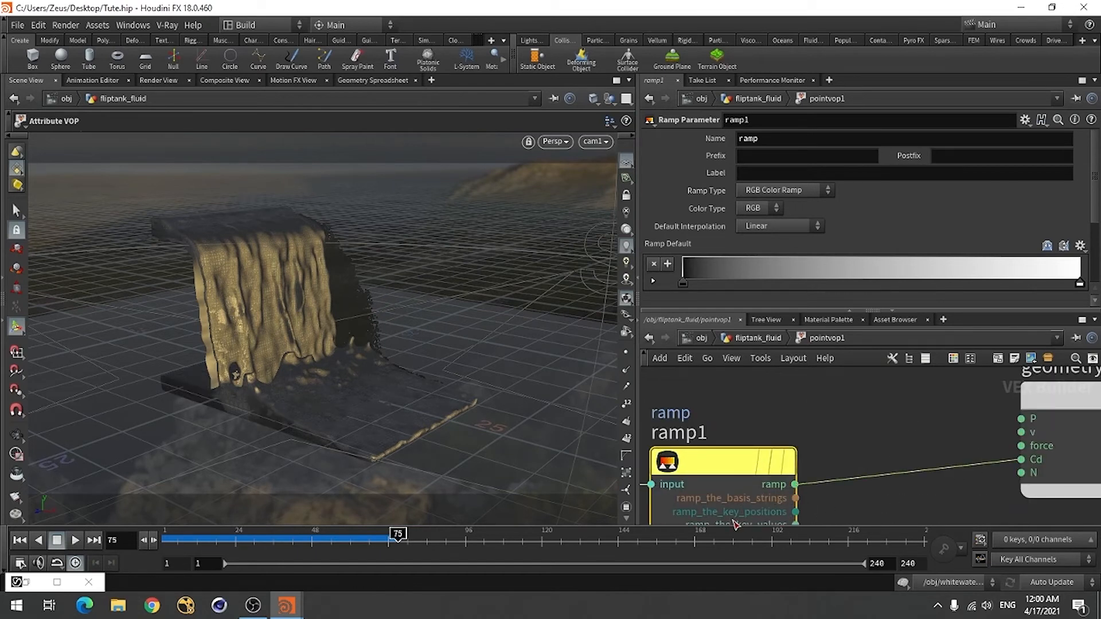
key(h)
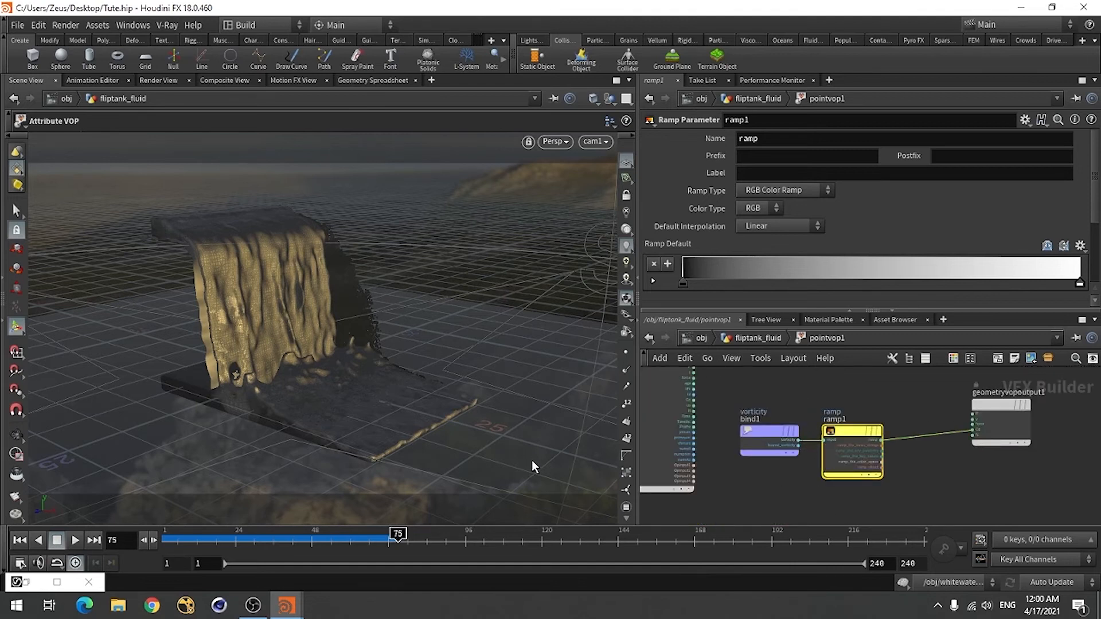
Step: Examine the points' vorticity values at frame 88 in the Geometry Spreadsheet, sorted by vorticity, and return to the scene view at frame 72
click(364, 81)
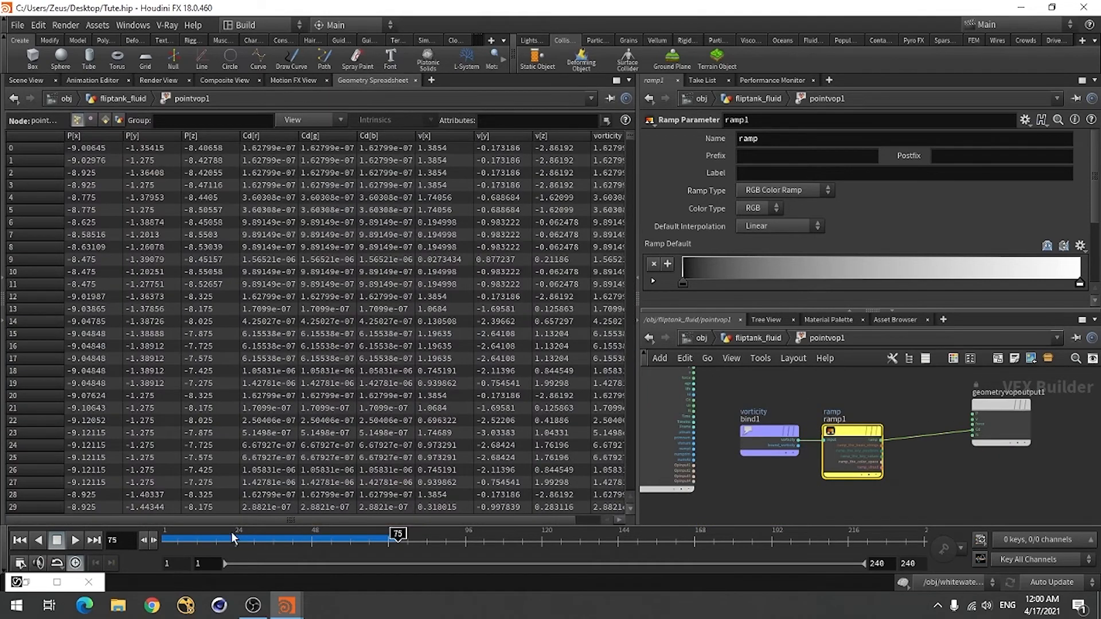
drag(267, 522, 292, 522)
click(438, 537)
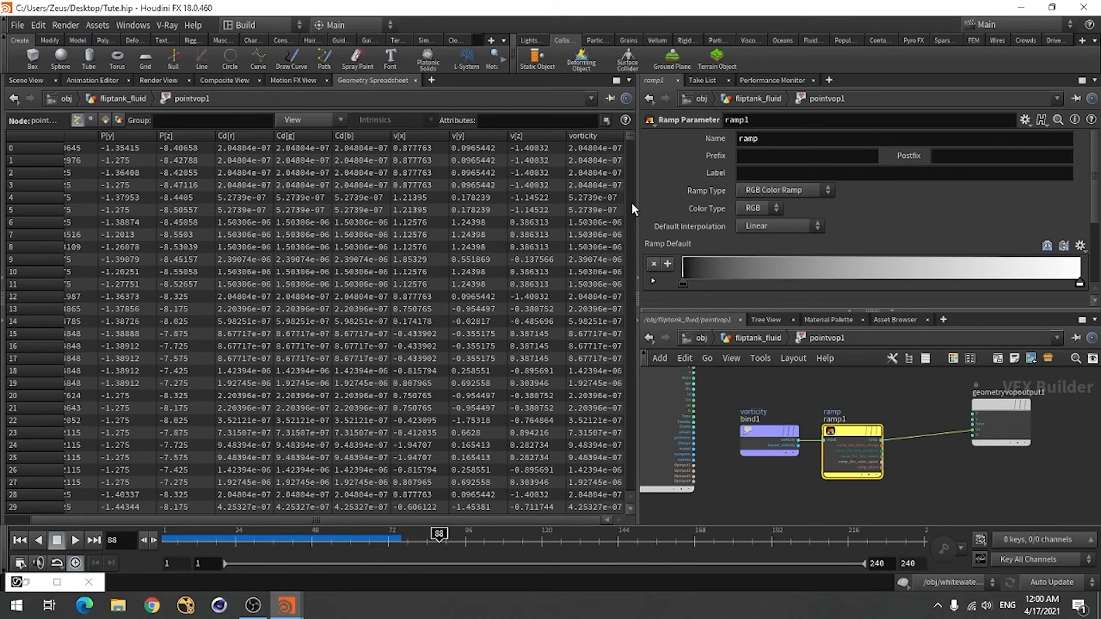
click(593, 136)
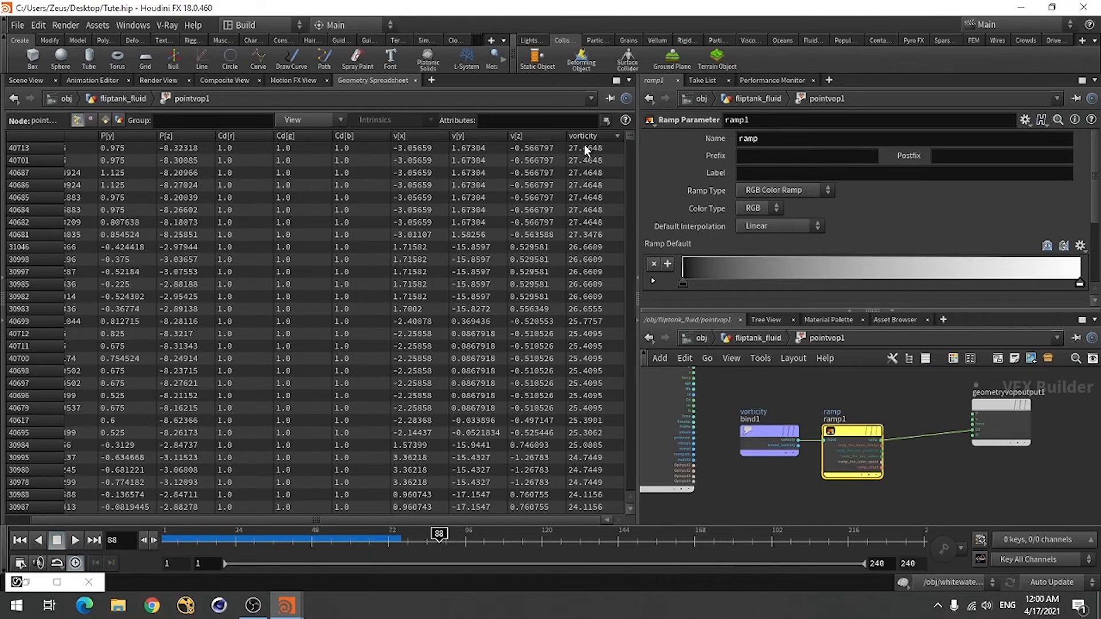
click(591, 137)
click(586, 136)
click(22, 81)
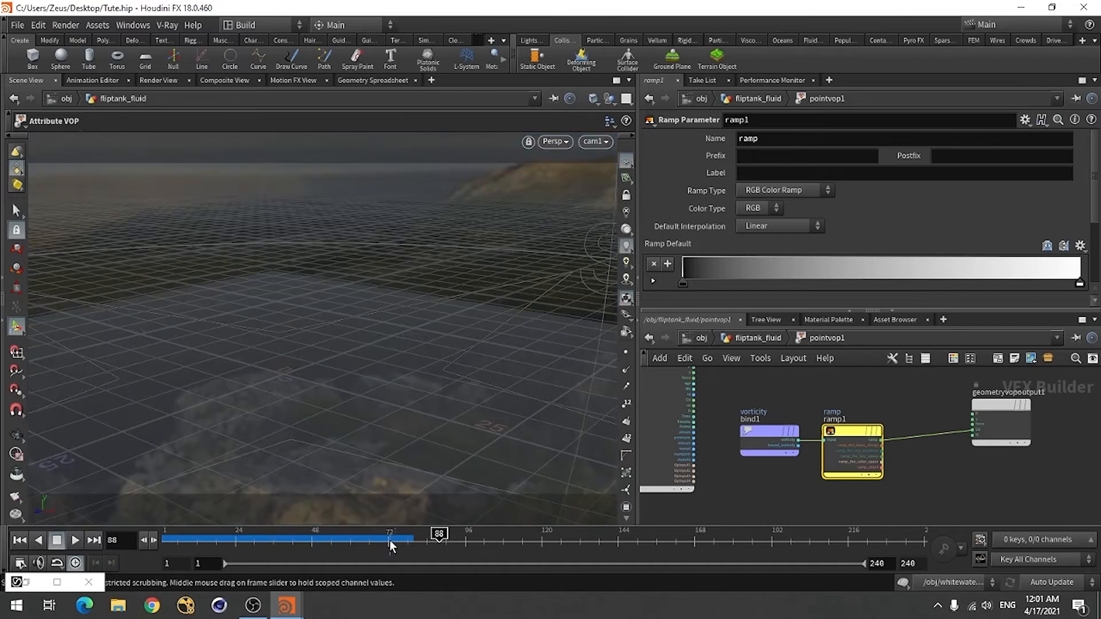
click(389, 544)
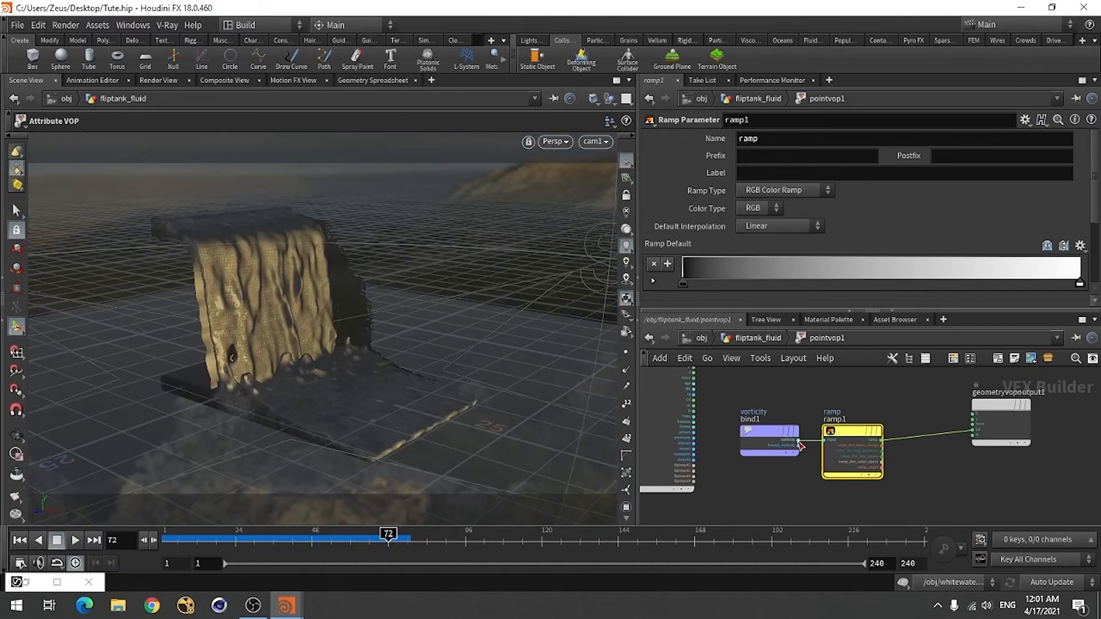
Step: Insert a Fit Range node between the vorticity Bind and the ramp and set its Source Max to 30
drag(867, 432, 900, 431)
key(Tab)
text(fit)
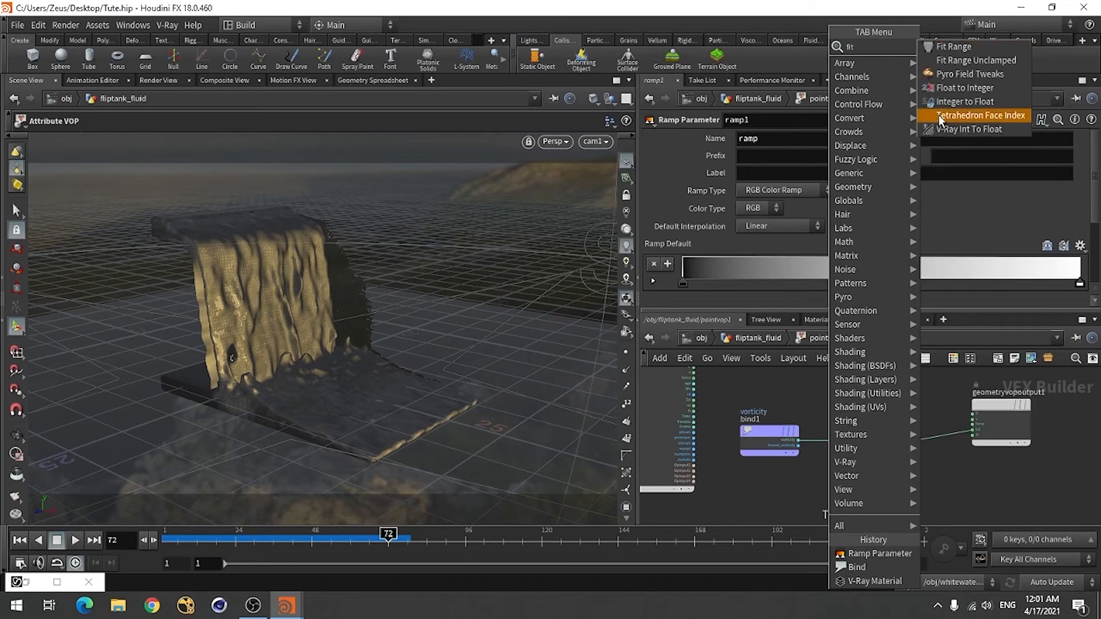
click(964, 47)
click(834, 439)
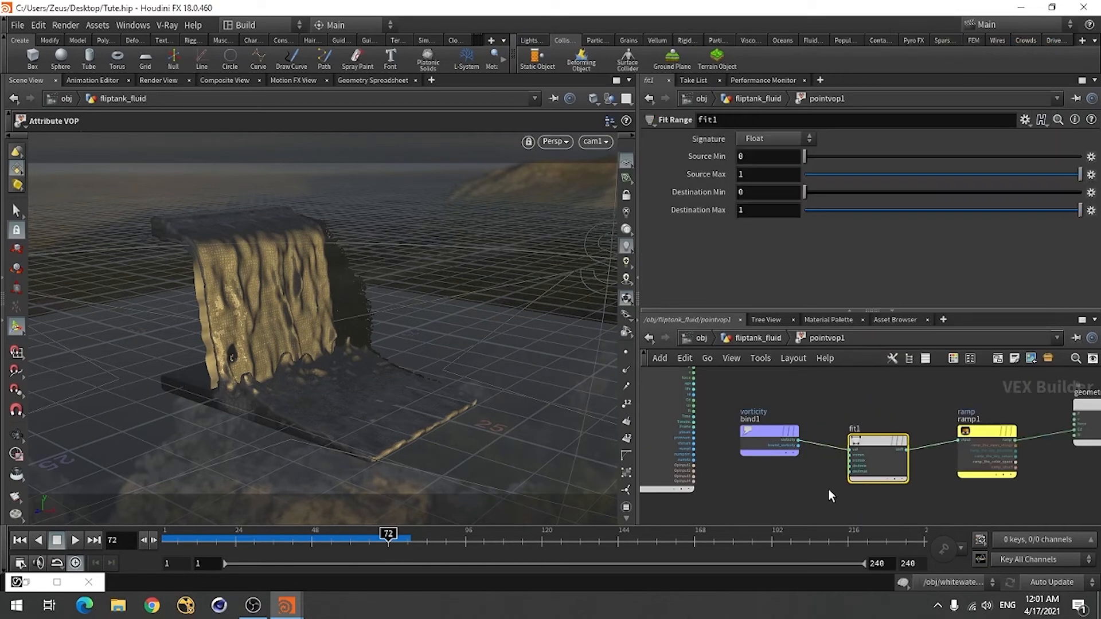
click(746, 176)
key(Return)
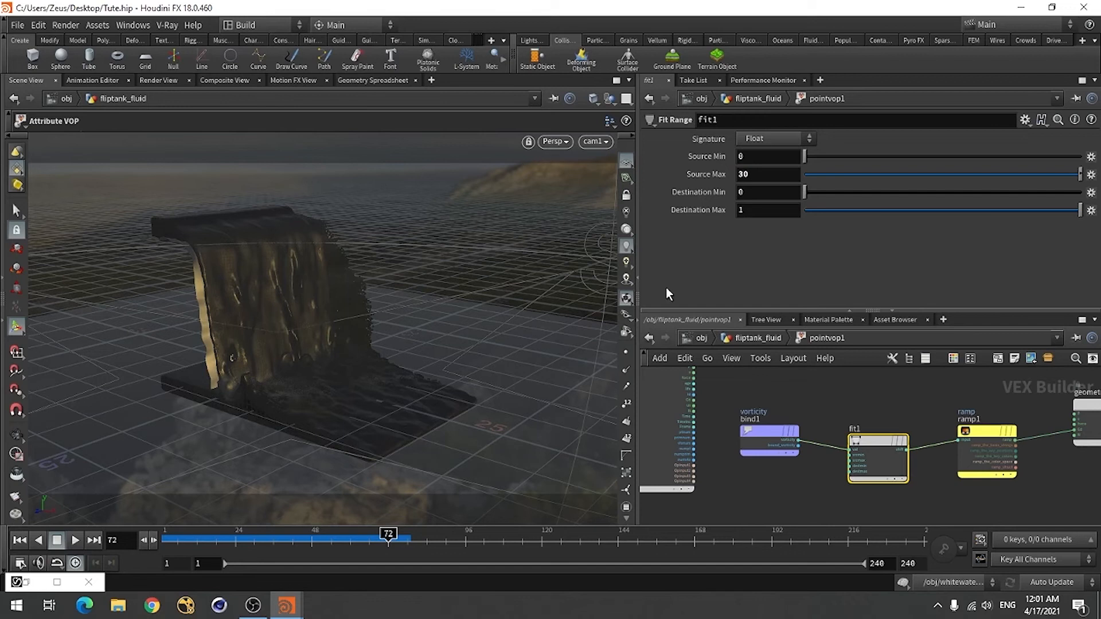
Step: Leave the Point VOP for the object level and go inside the matnet1 material network
click(758, 338)
click(701, 338)
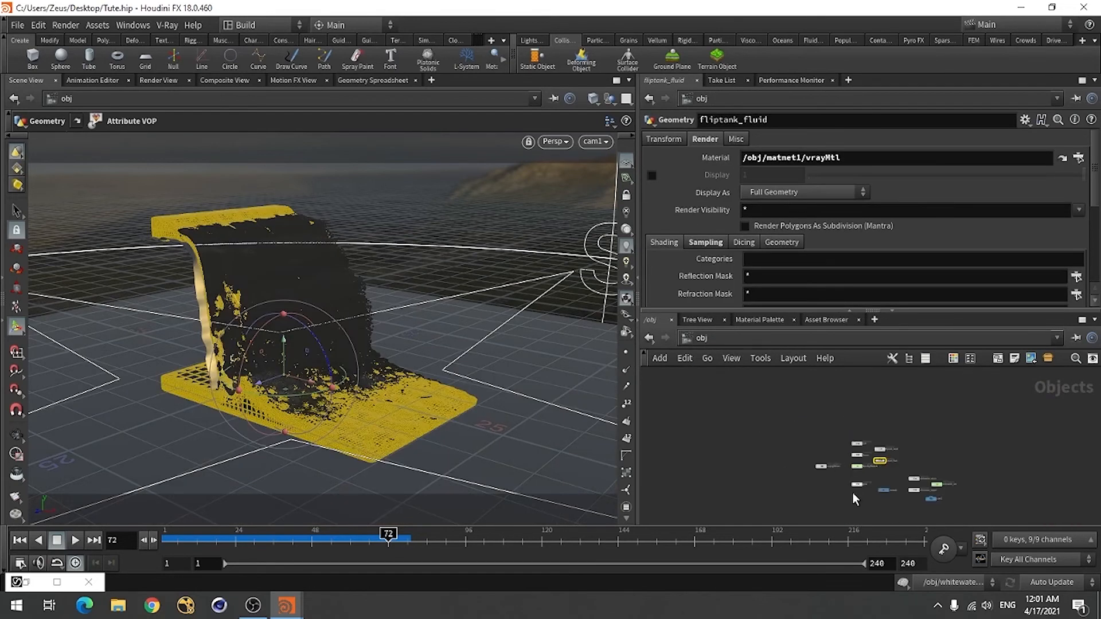
scroll(855, 499, down, 3)
scroll(891, 491, up, 5)
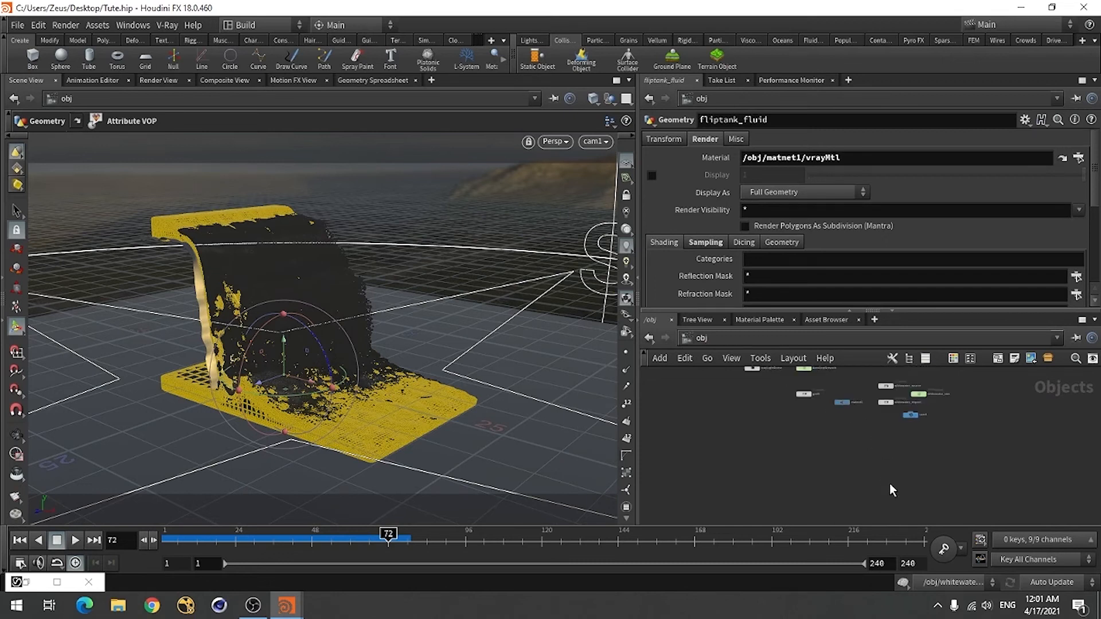
scroll(865, 460, up, 4)
double_click(843, 416)
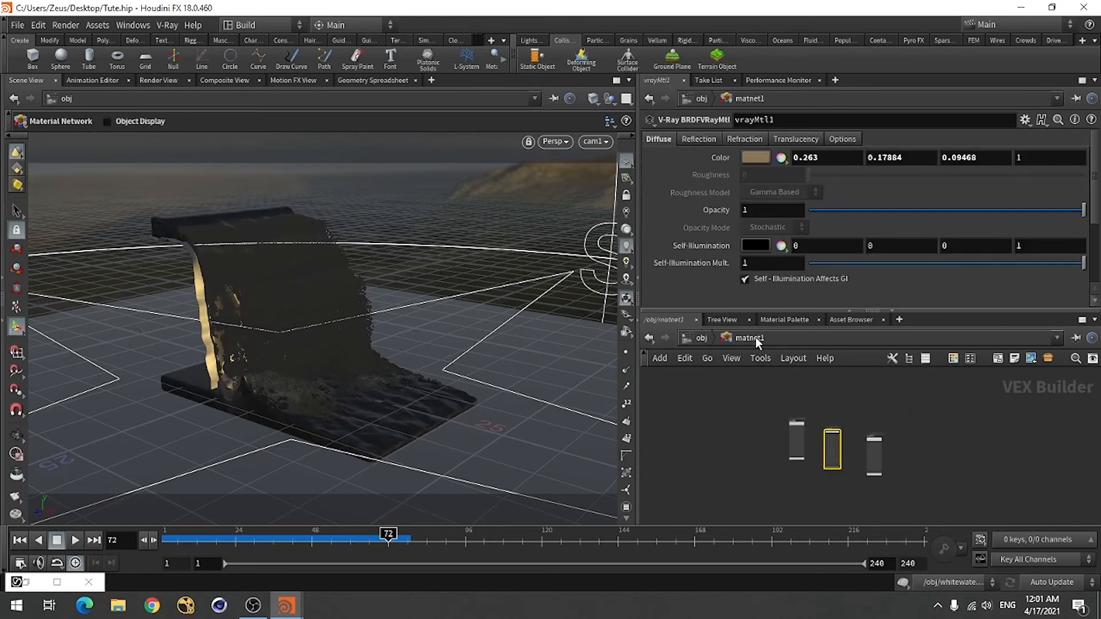
Step: Enlarge the network view and move vrayMtl and vrayMtl1 apart to free space between them
drag(637, 268, 606, 269)
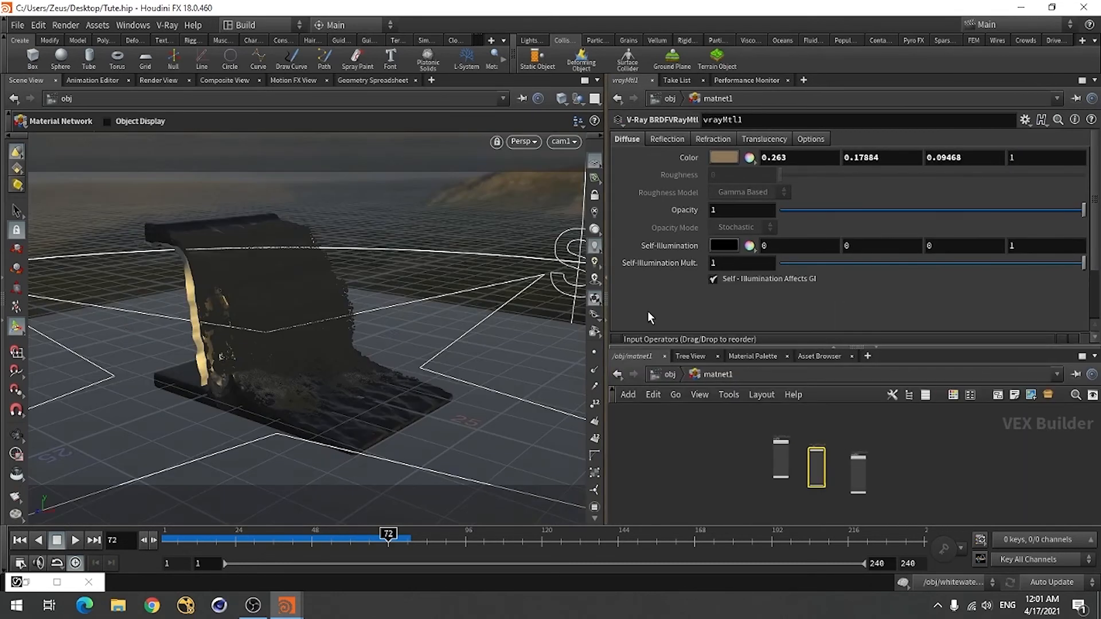
click(829, 346)
scroll(792, 335, up, 6)
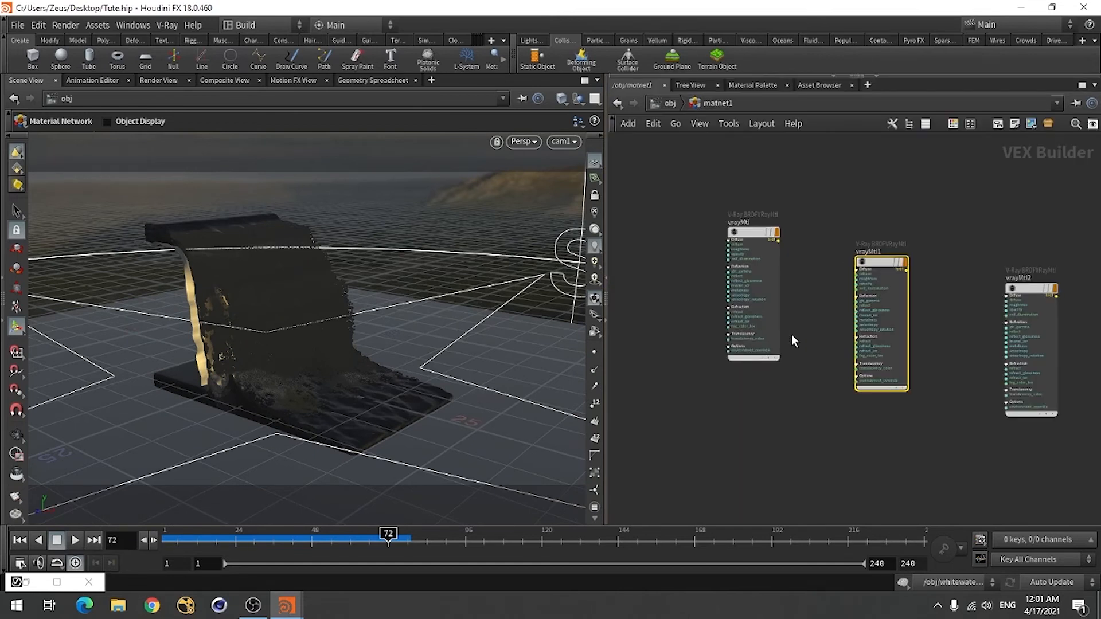
drag(878, 262, 948, 214)
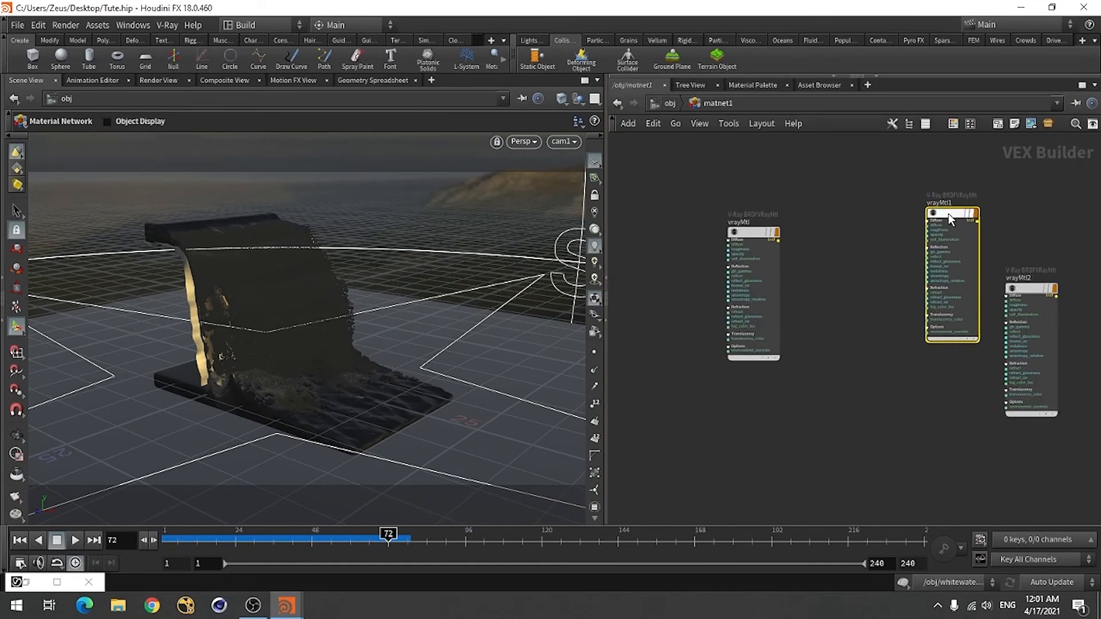
drag(749, 236, 655, 225)
scroll(861, 346, down, 2)
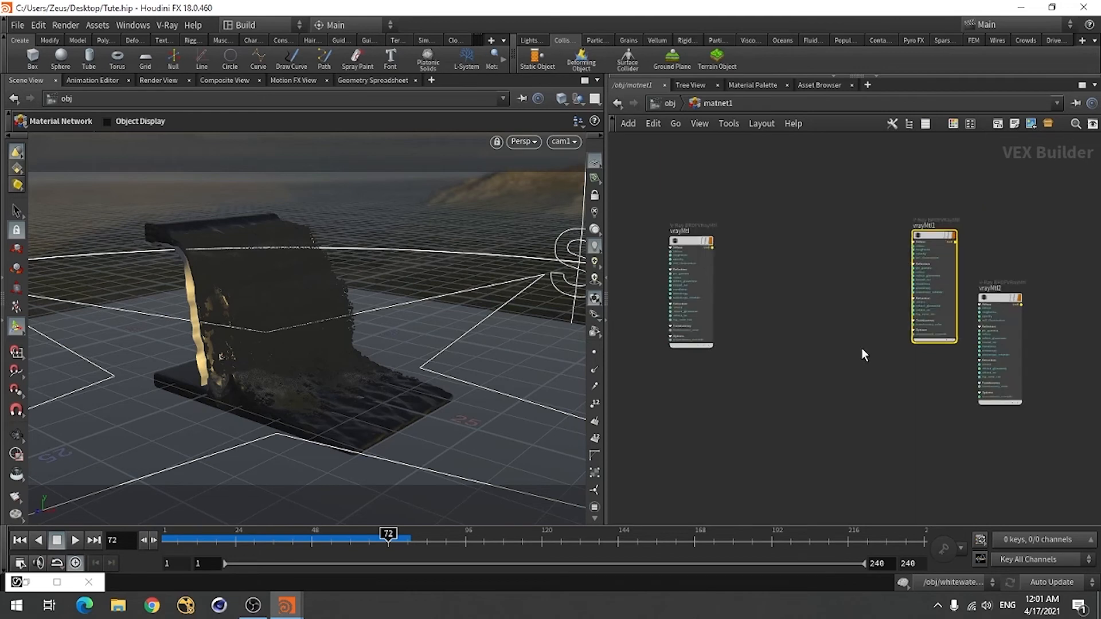
scroll(807, 373, up, 2)
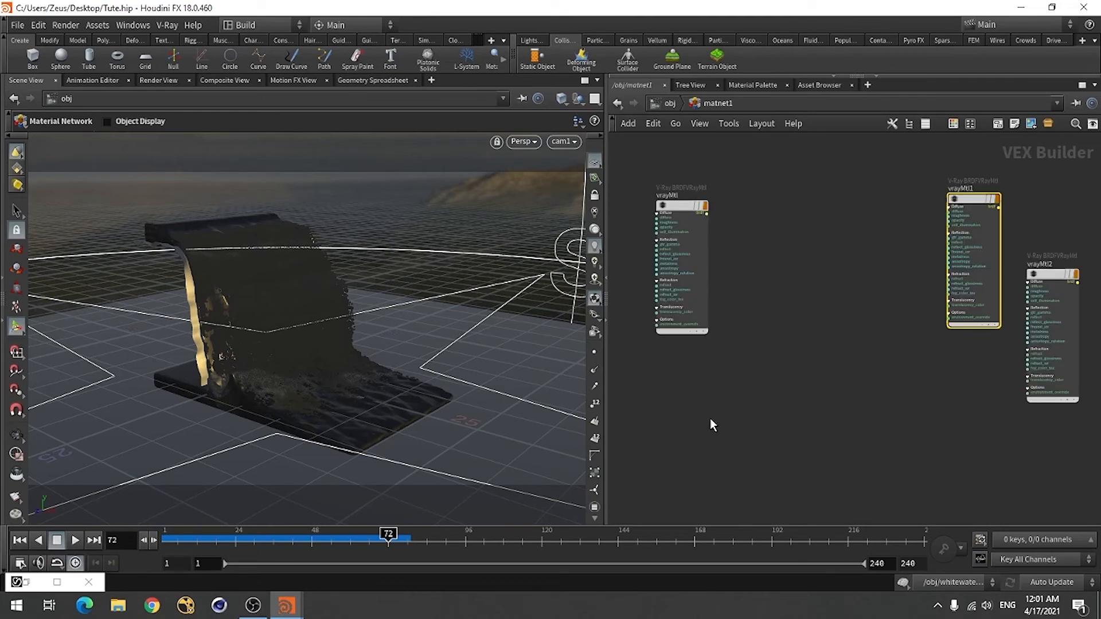
Step: Add another V-Ray Material node below vrayMtl
key(Tab)
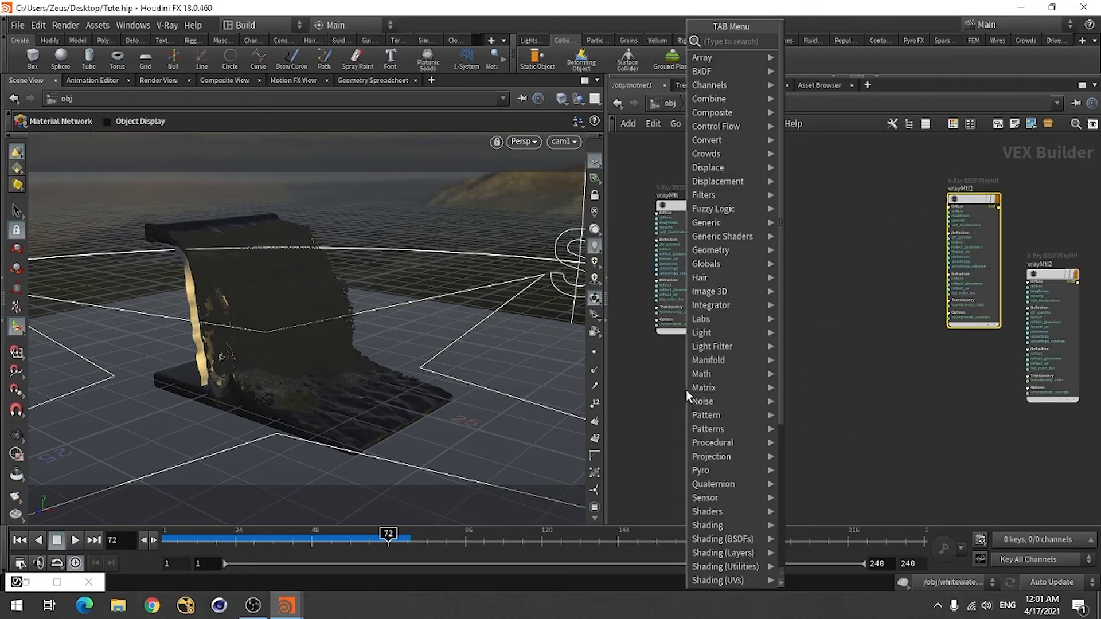
mouse_move(714, 496)
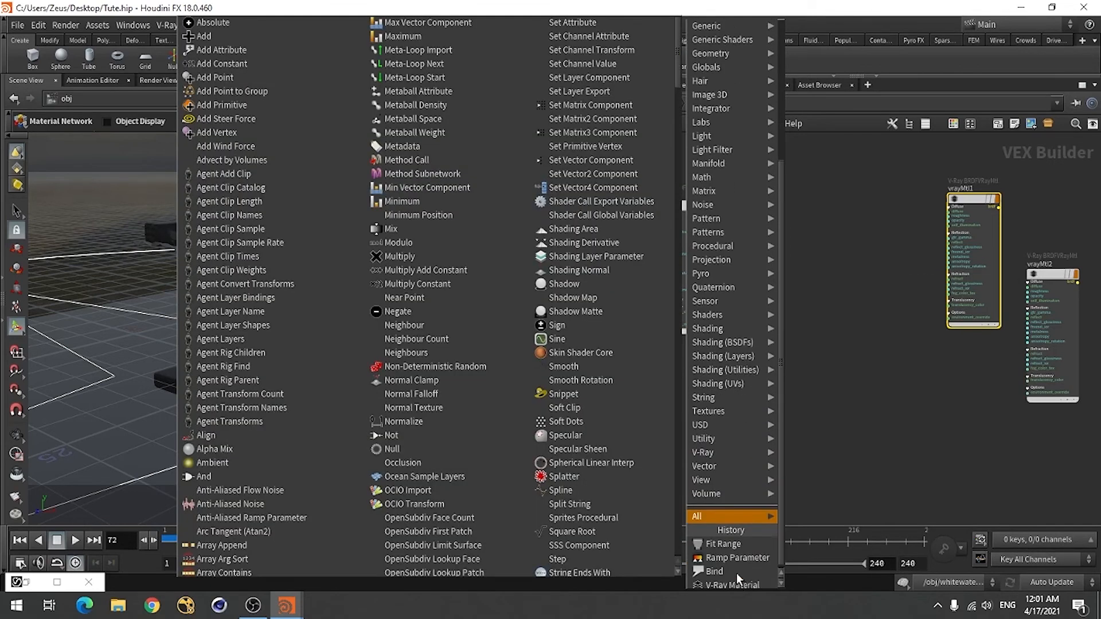
scroll(736, 573, down, 4)
click(730, 581)
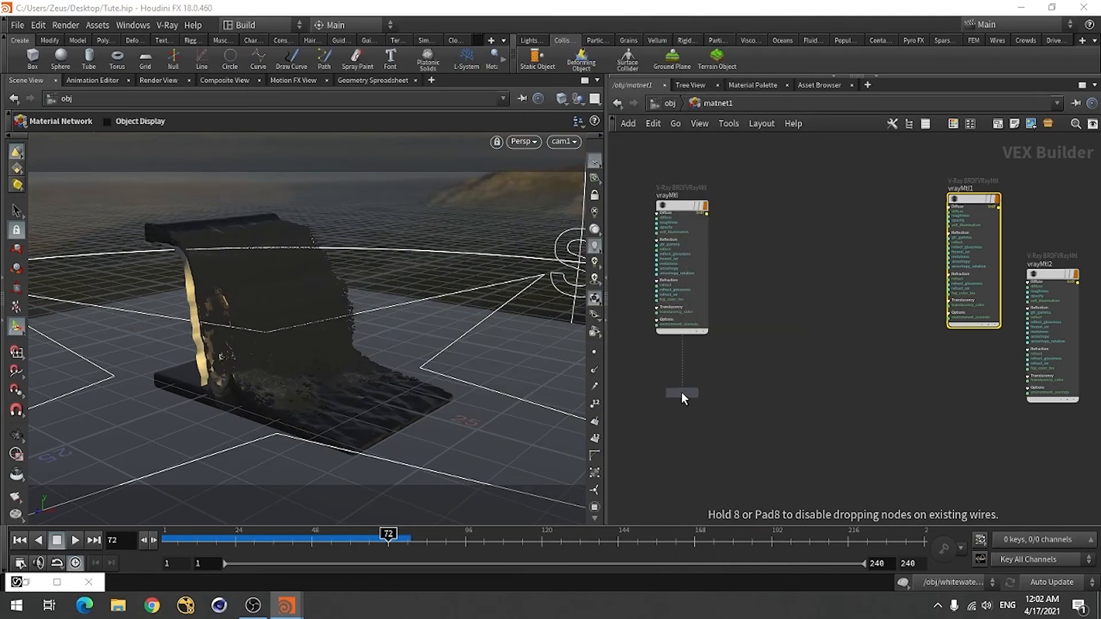
click(681, 392)
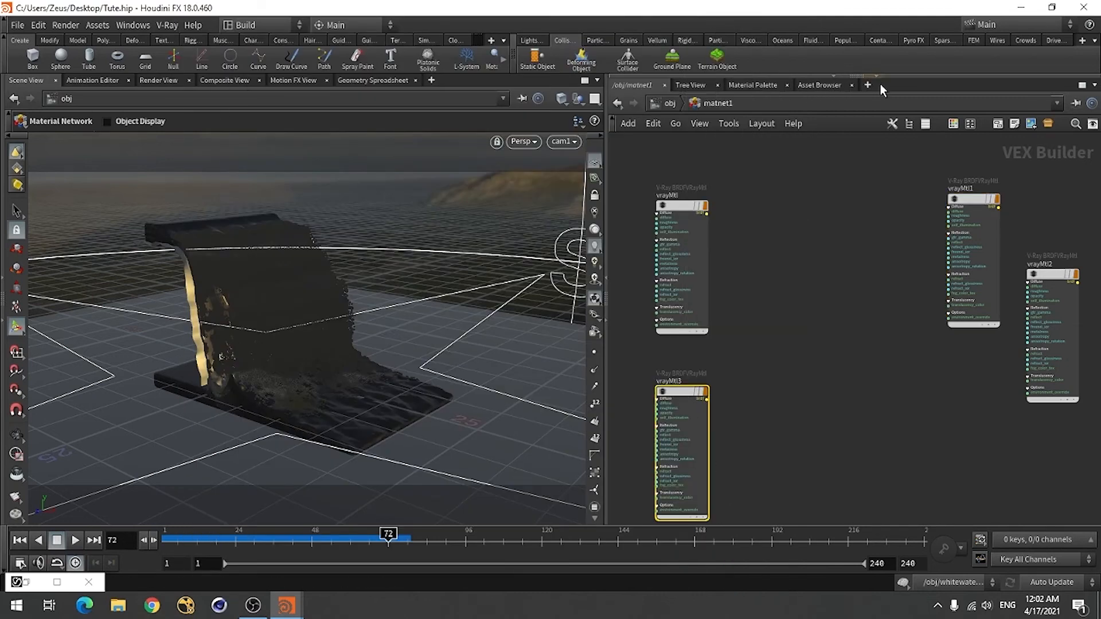
Step: Add a V-Ray Blend (Material) node beside vrayMtl and vrayMtl3
key(Tab)
mouse_move(809, 306)
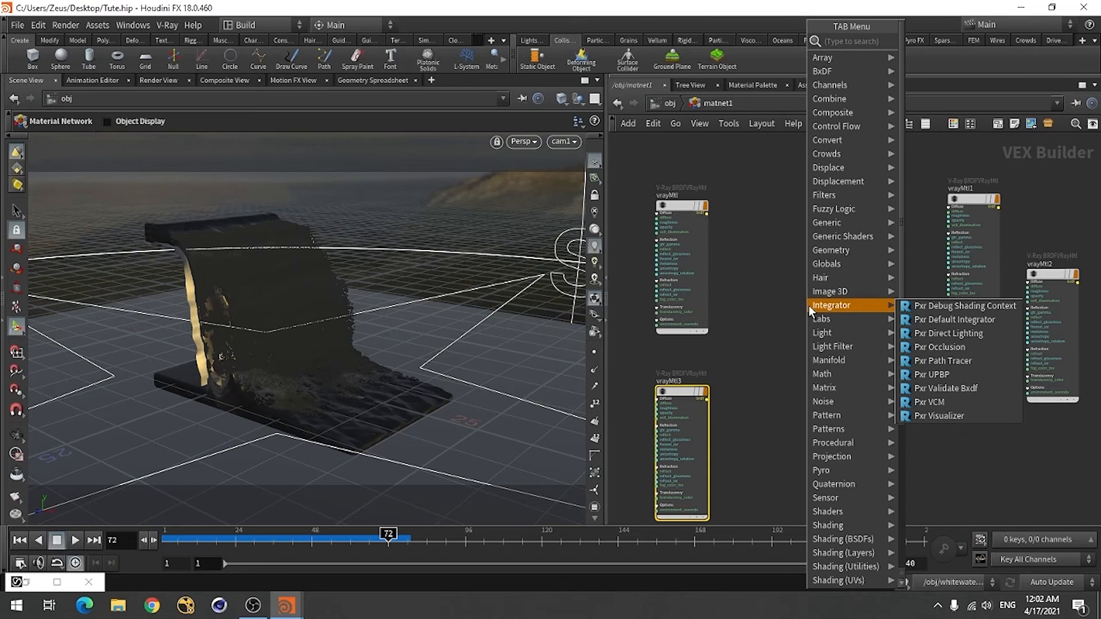
text(vray ble)
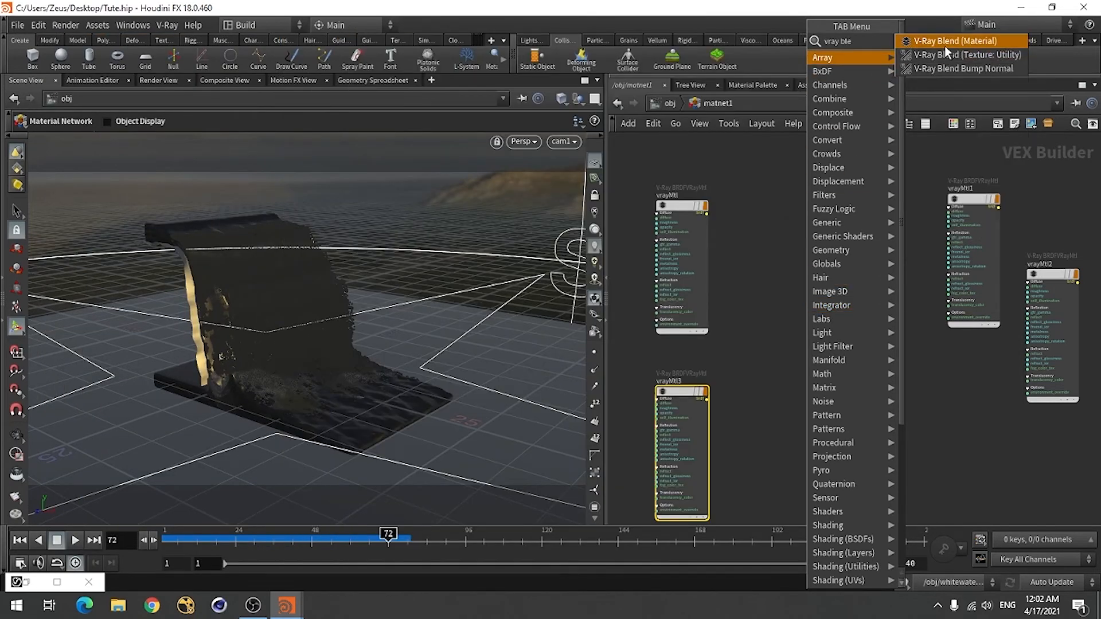
click(946, 43)
click(792, 337)
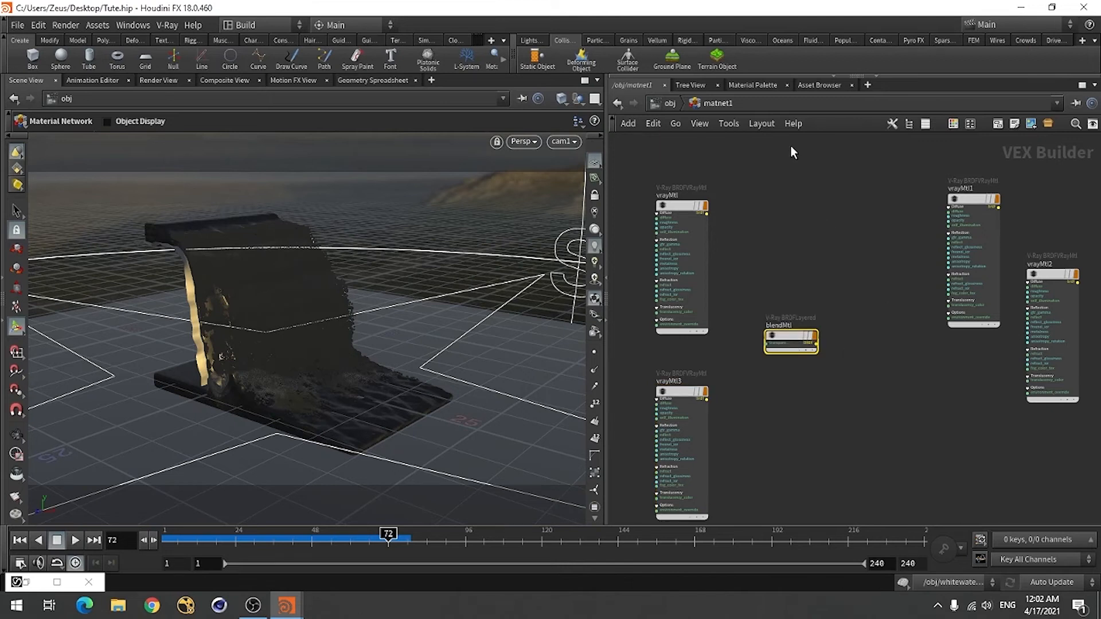
Step: Bring back the parameter pane and set the blend material's BRDF Count to 2
click(874, 77)
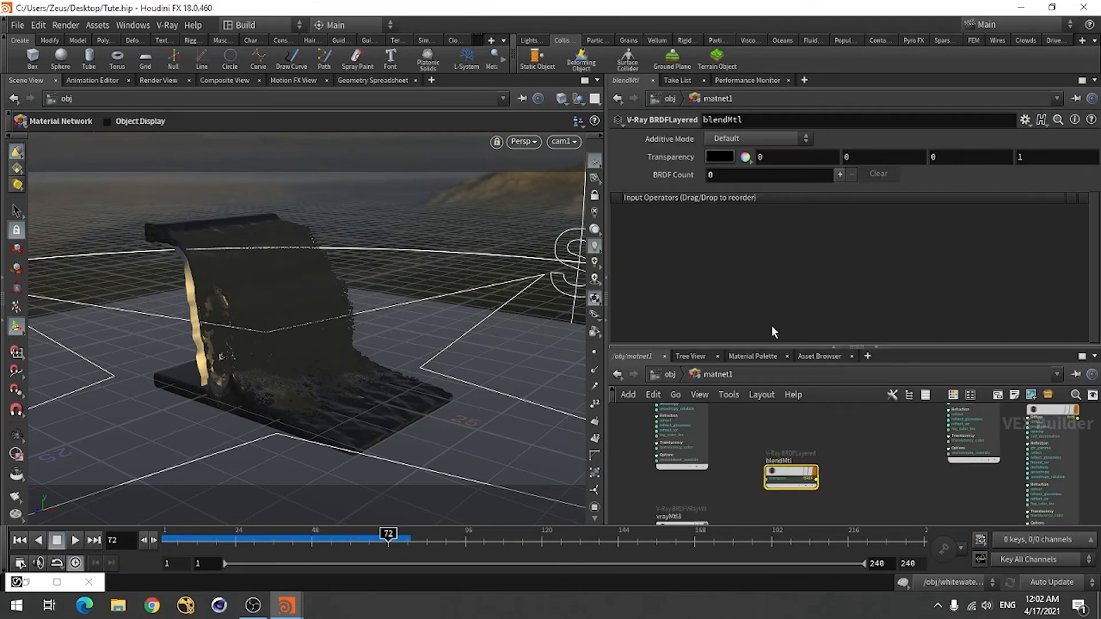
click(839, 175)
click(839, 176)
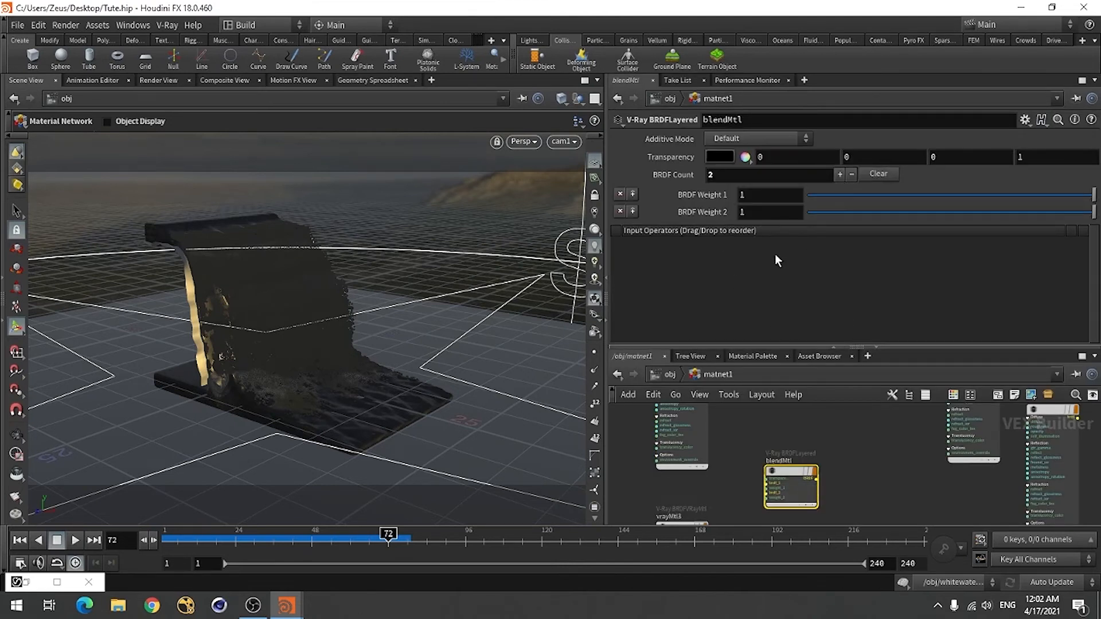
Step: Wire vrayMtl's brdf output into brdf_1 of blendMtl and vrayMtl3's brdf output into brdf_2
click(834, 348)
scroll(803, 327, up, 3)
scroll(786, 298, down, 1)
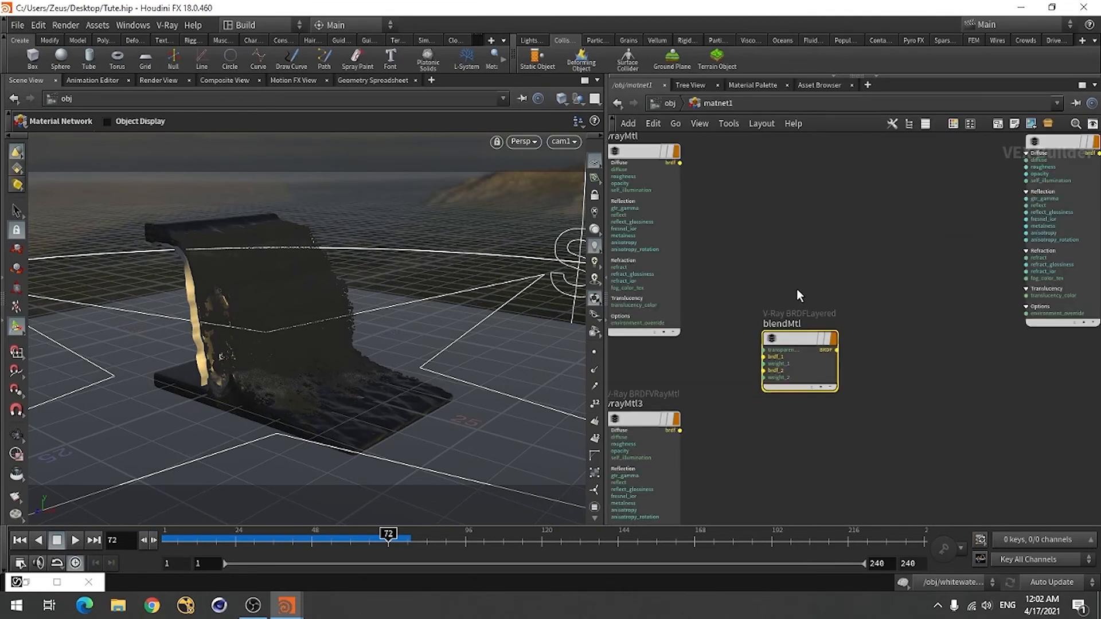
click(680, 163)
scroll(745, 373, up, 4)
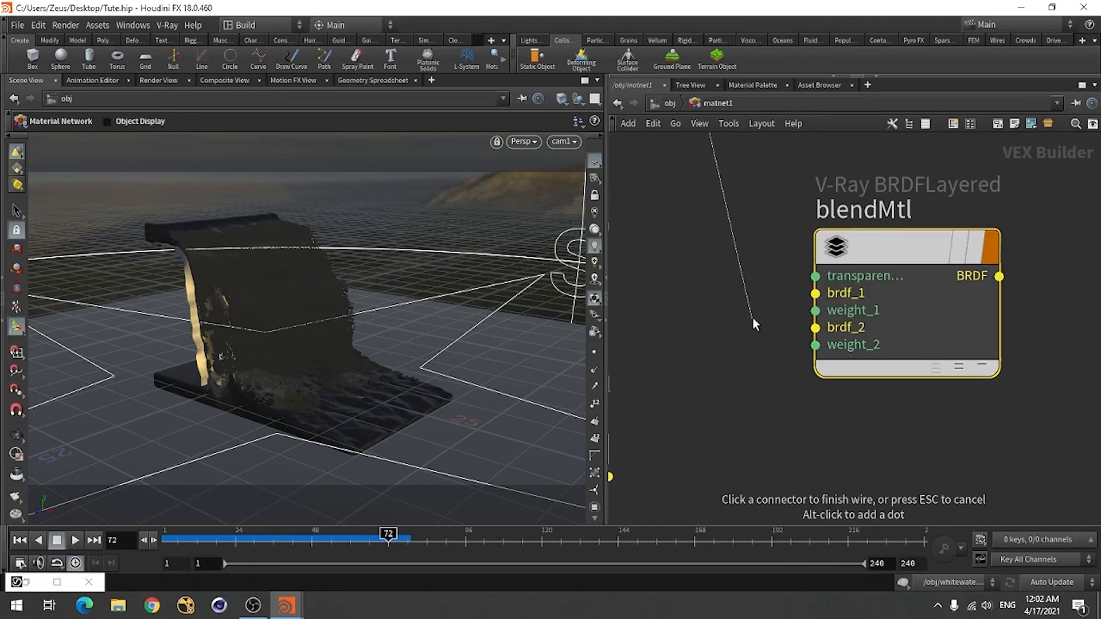
click(815, 293)
scroll(865, 394, down, 2)
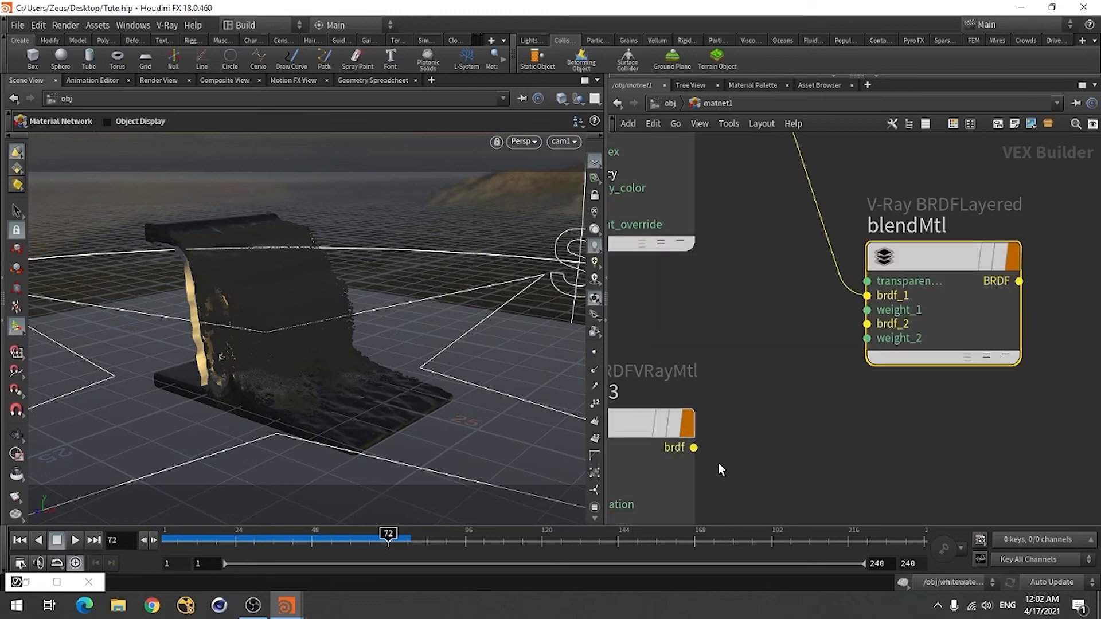
click(693, 447)
click(867, 324)
scroll(851, 386, down, 4)
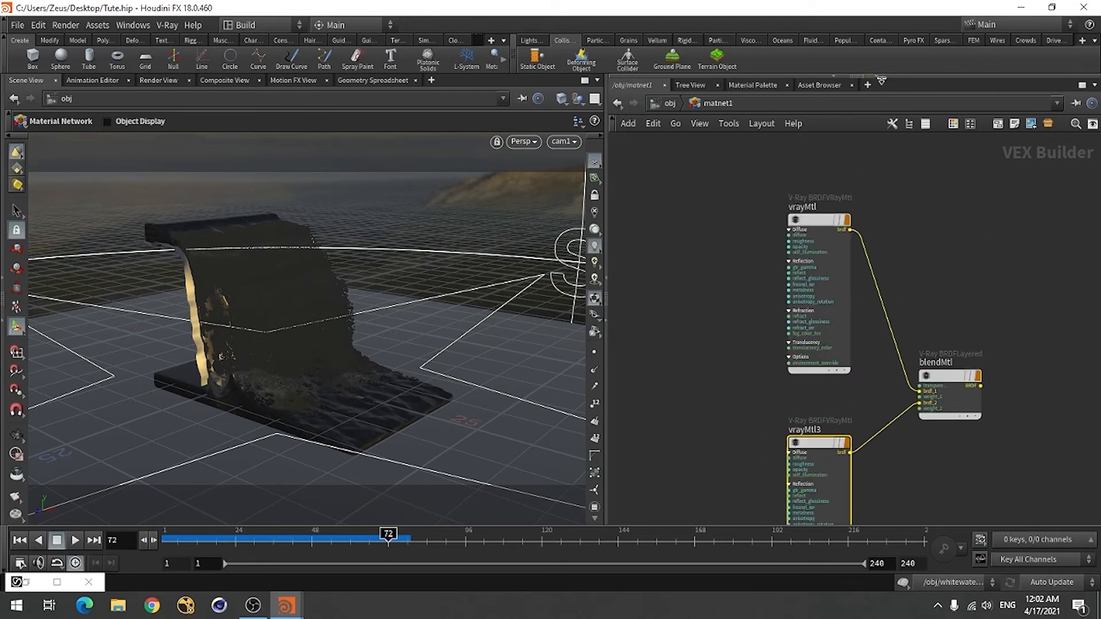
Step: Show the parameters of vrayMtl3 and set its diffuse color to white
click(882, 79)
click(689, 174)
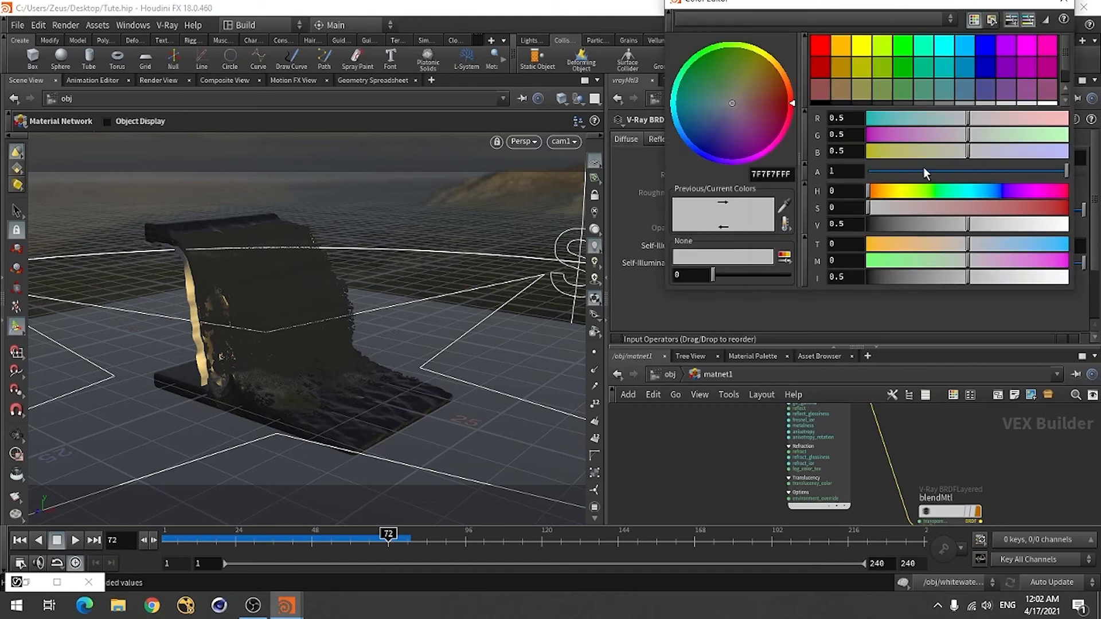
scroll(1065, 63, down, 1)
click(1049, 89)
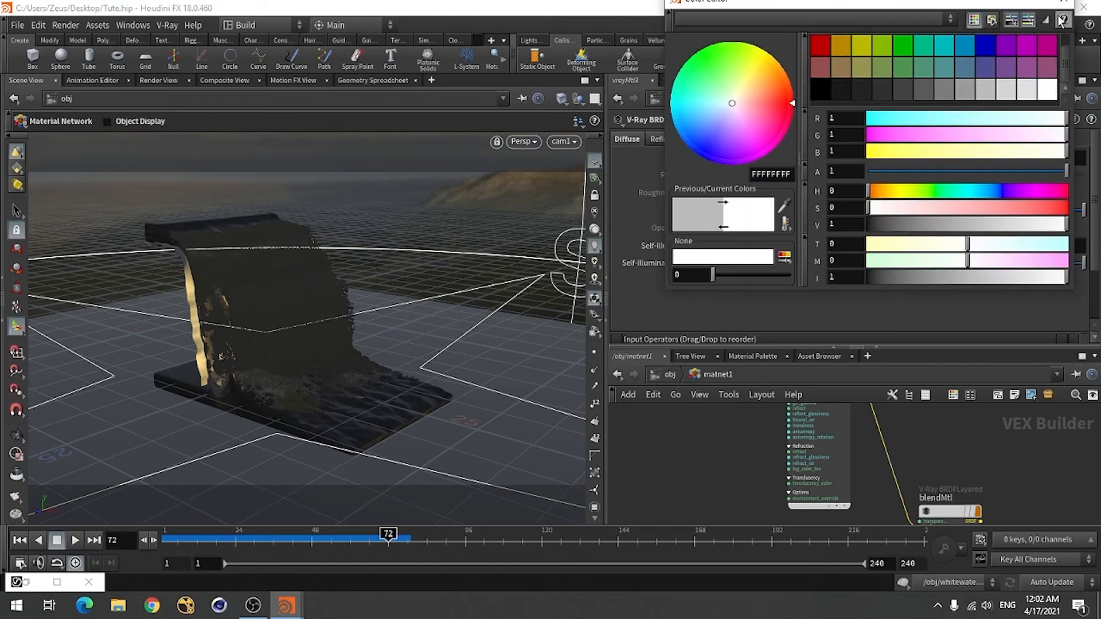
Step: Close the color editor and add a V-Ray User Color node between vrayMtl and vrayMtl3
click(1063, 1)
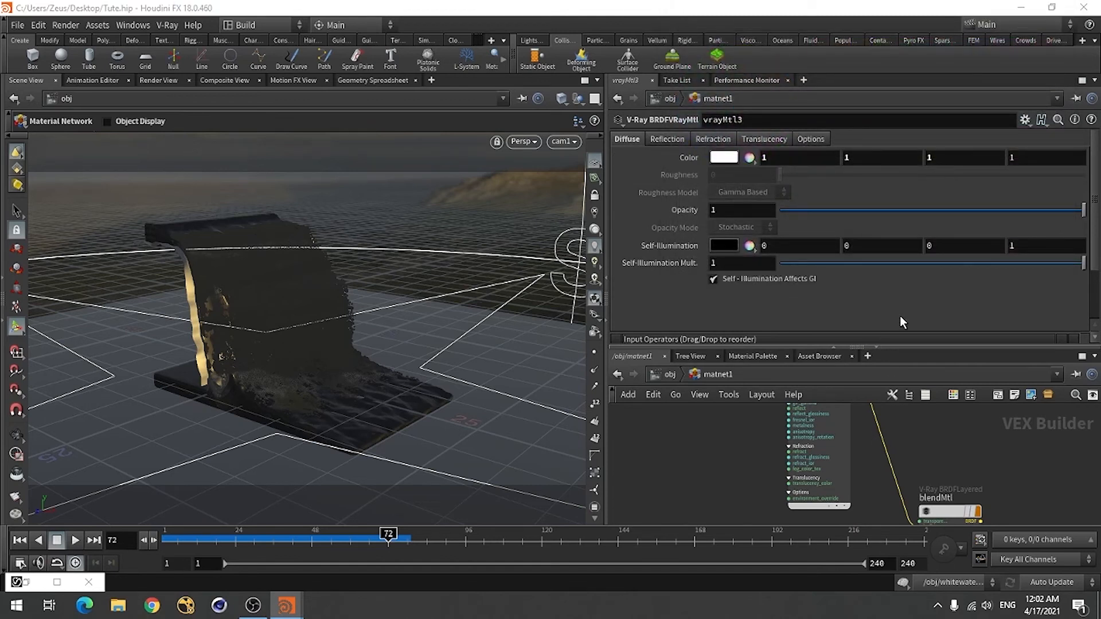
click(834, 346)
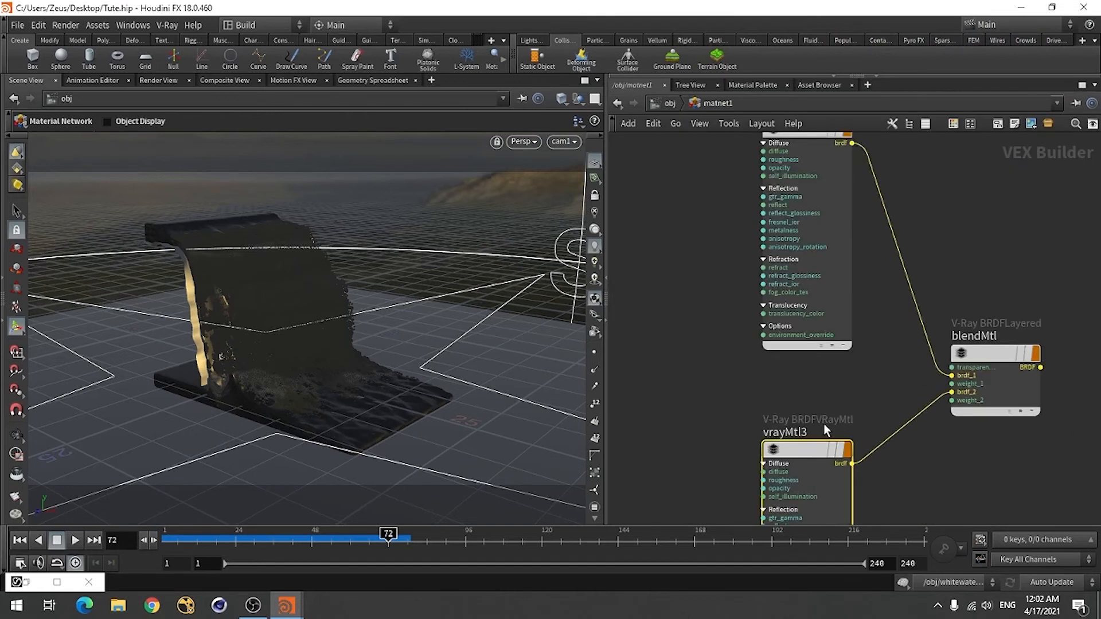
key(Tab)
scroll(672, 365, down, 5)
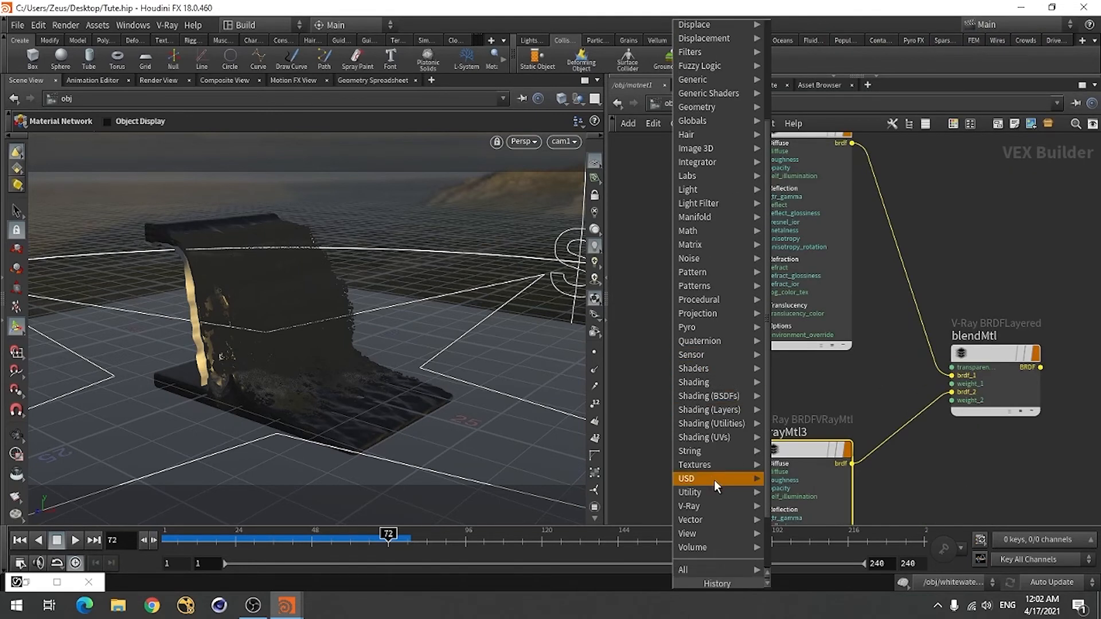
mouse_move(718, 504)
mouse_move(876, 539)
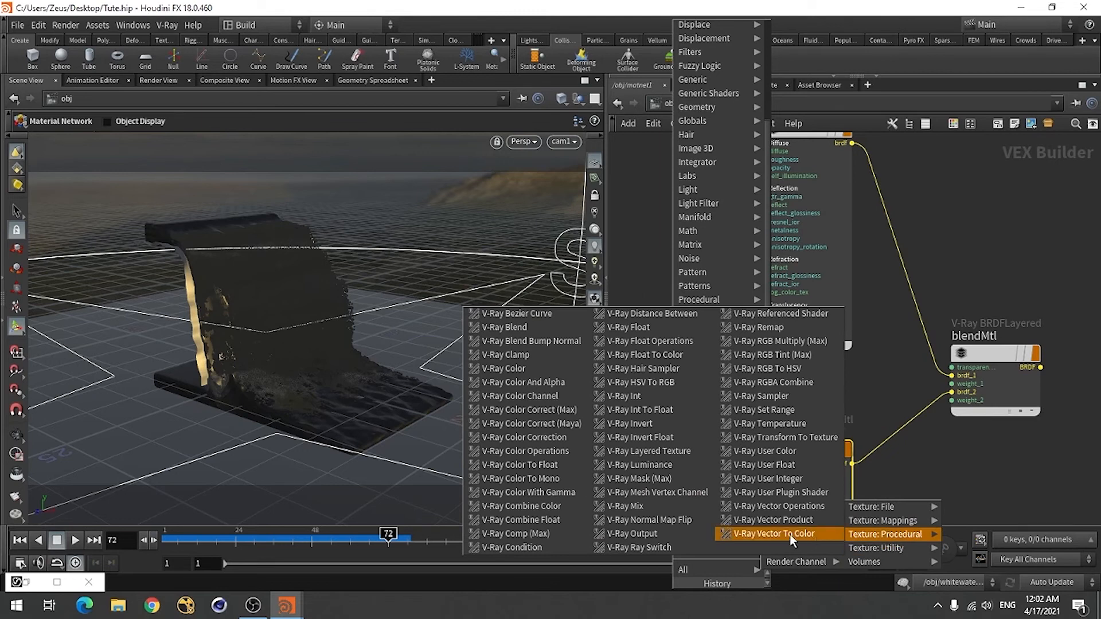
click(790, 452)
click(691, 367)
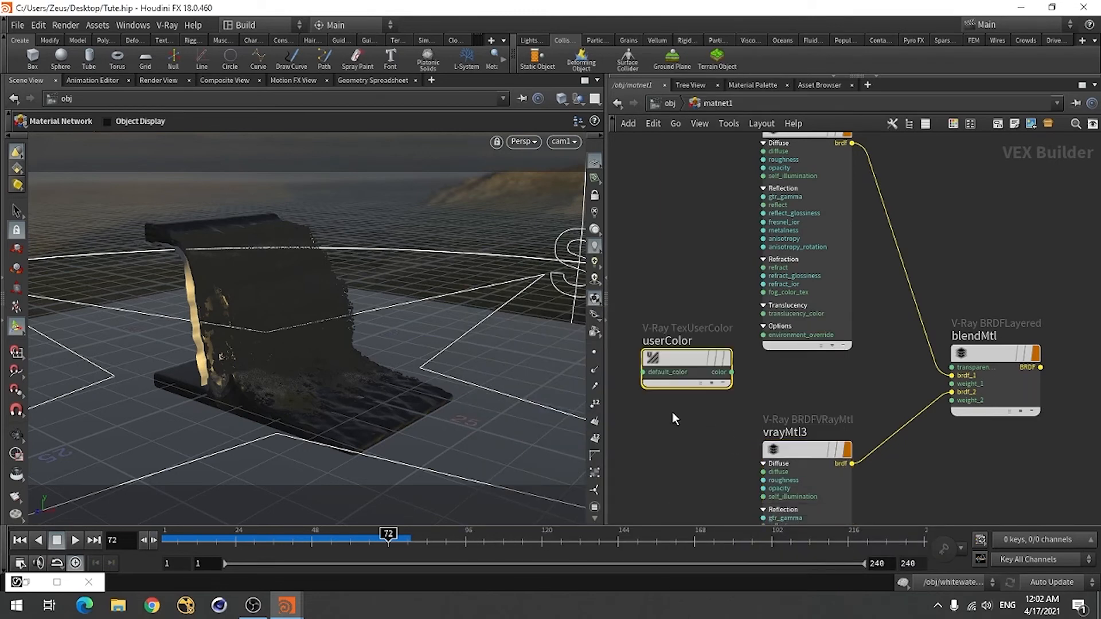
Step: Check the userColor node's attribute and wire its color output into weight_2 of blendMtl
click(877, 76)
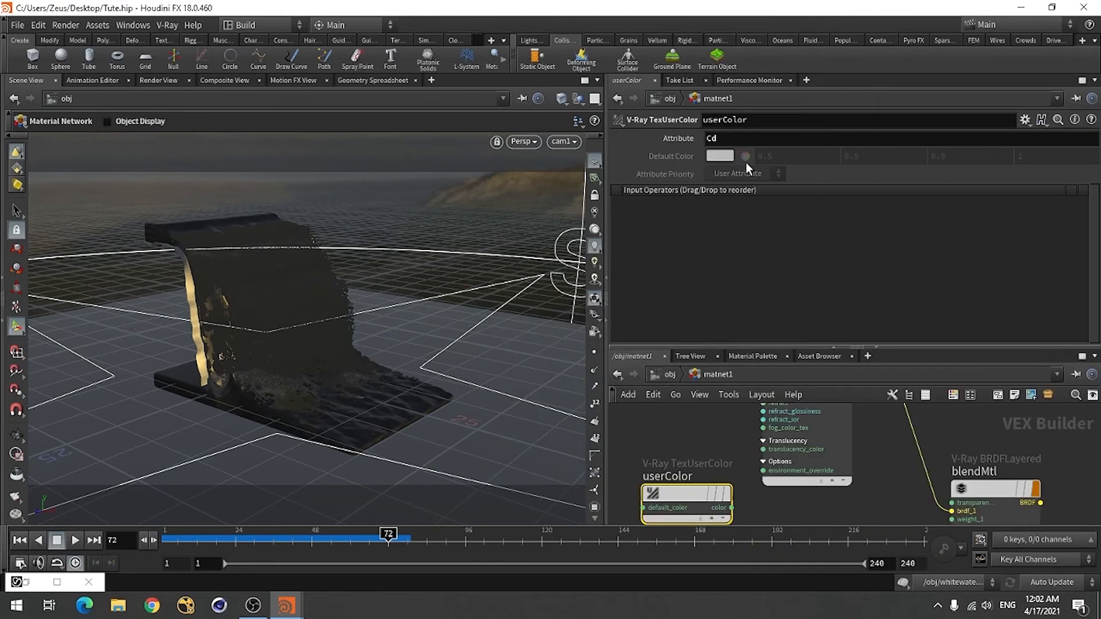
click(833, 346)
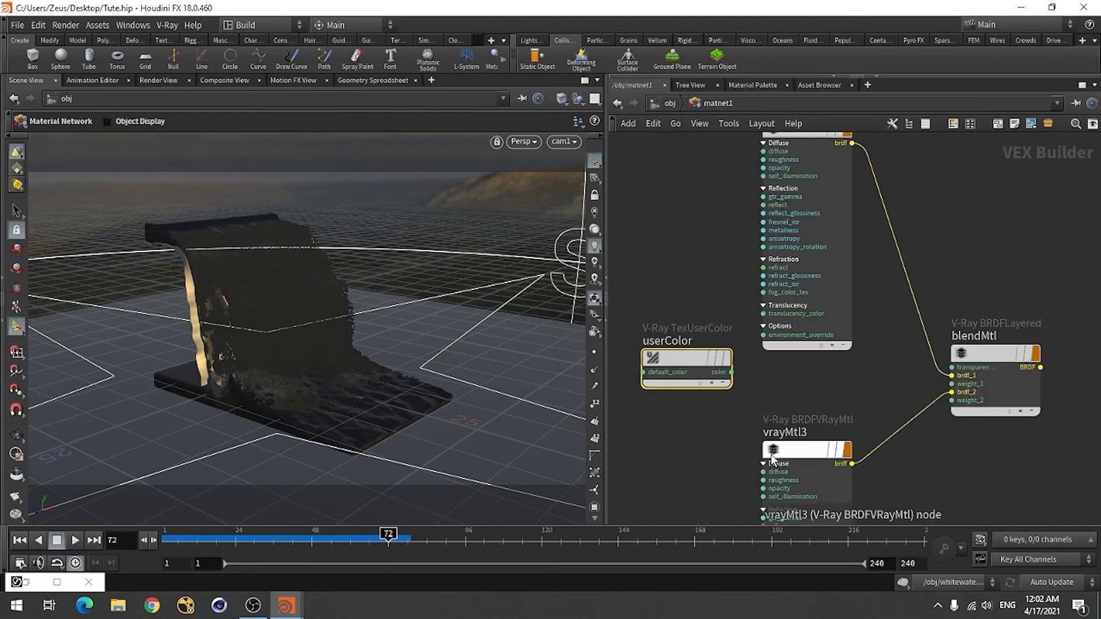
scroll(972, 436, up, 3)
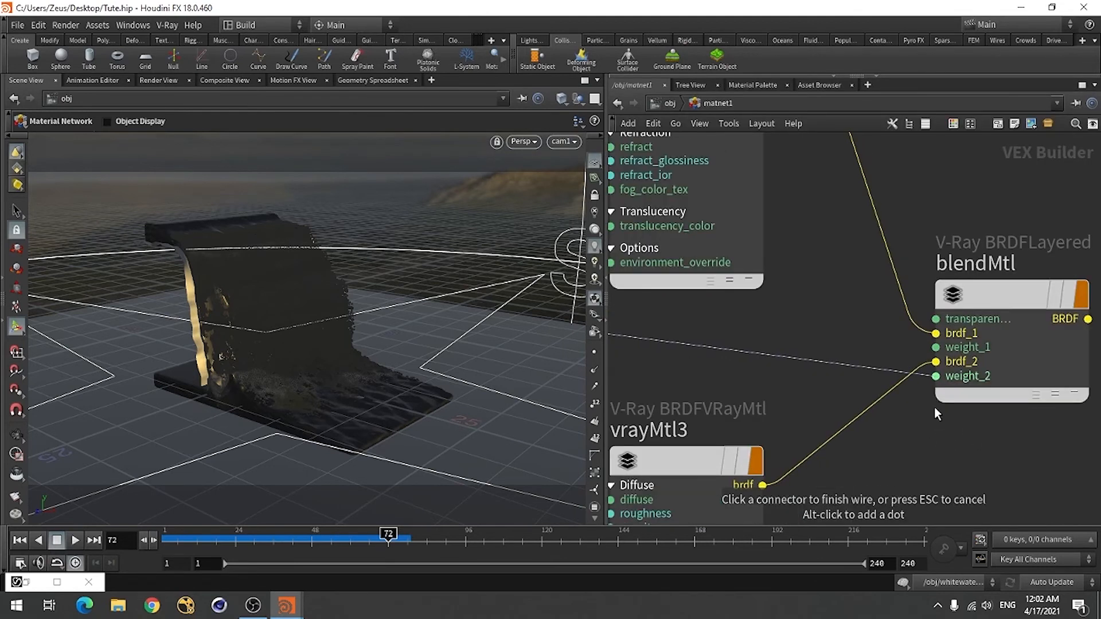
Step: Return to the object level and assign /obj/matnet1/blendMtl as the material of fliptank_fluid
click(671, 105)
scroll(840, 380, down, 3)
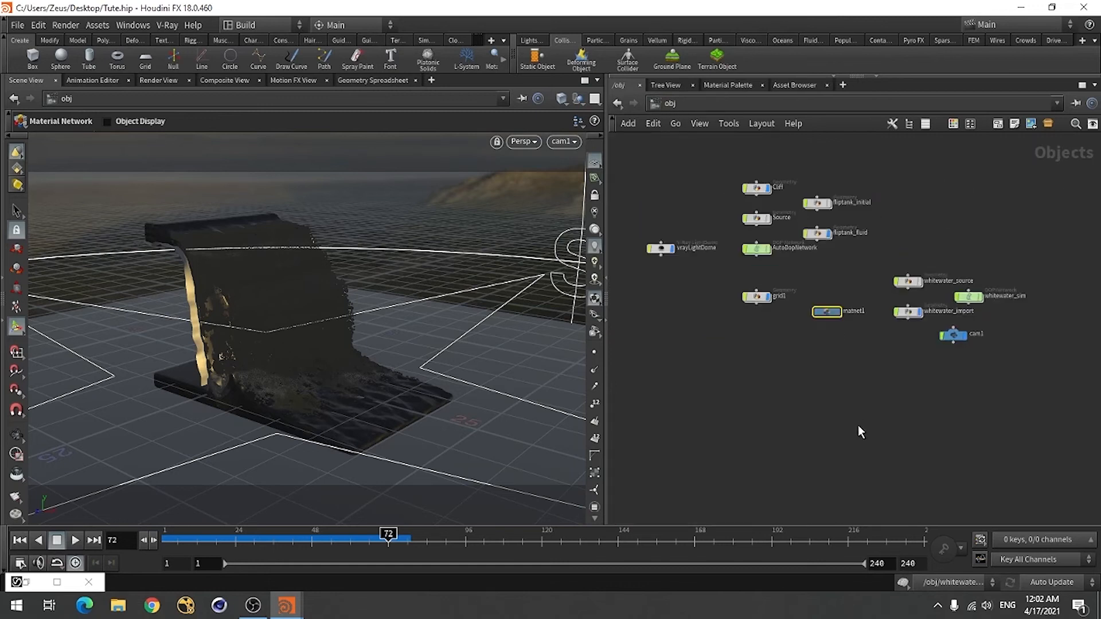
scroll(799, 276, up, 6)
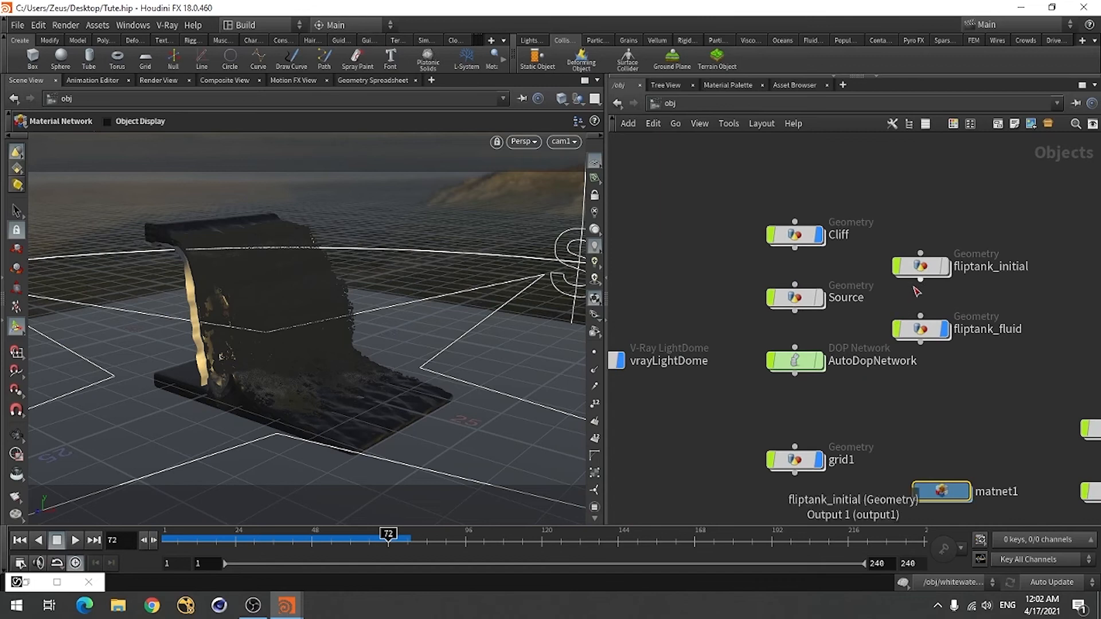
click(920, 329)
click(876, 77)
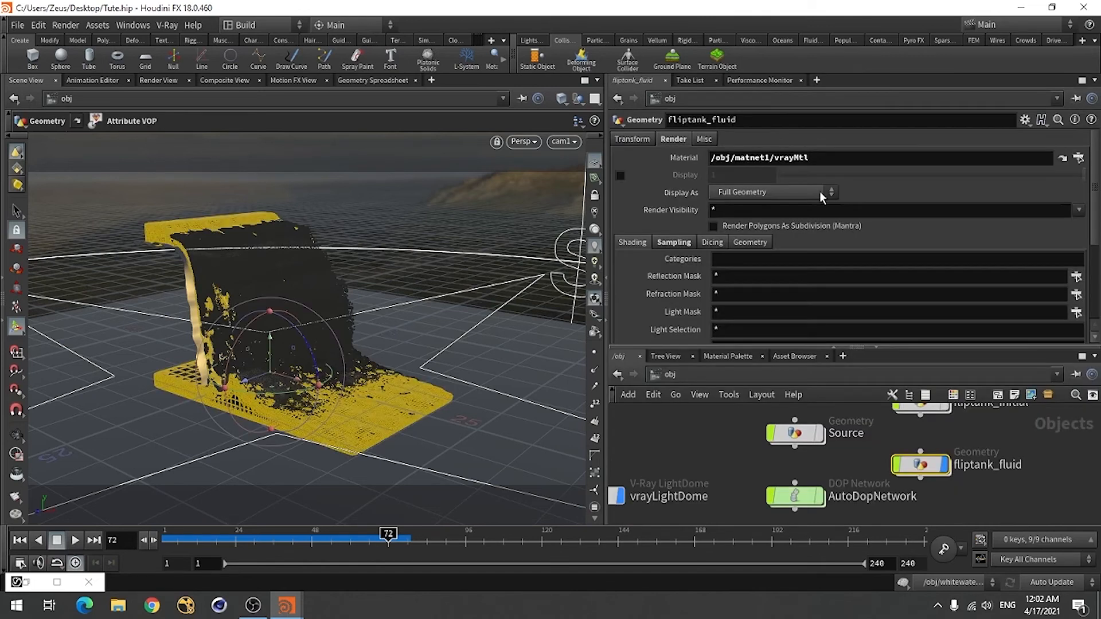
click(1077, 158)
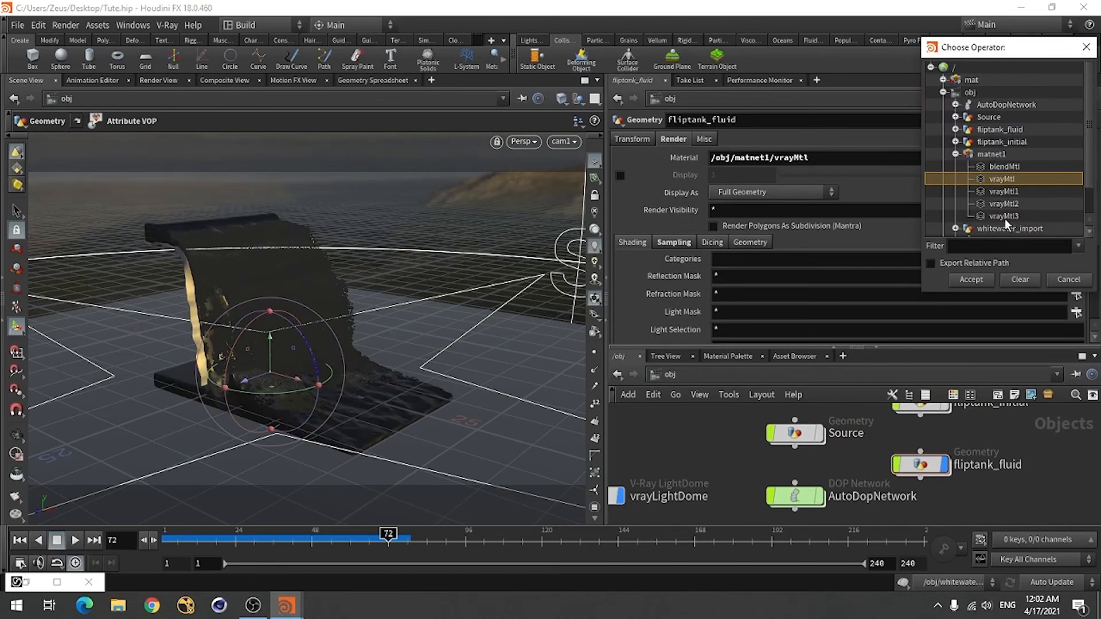
double_click(1005, 166)
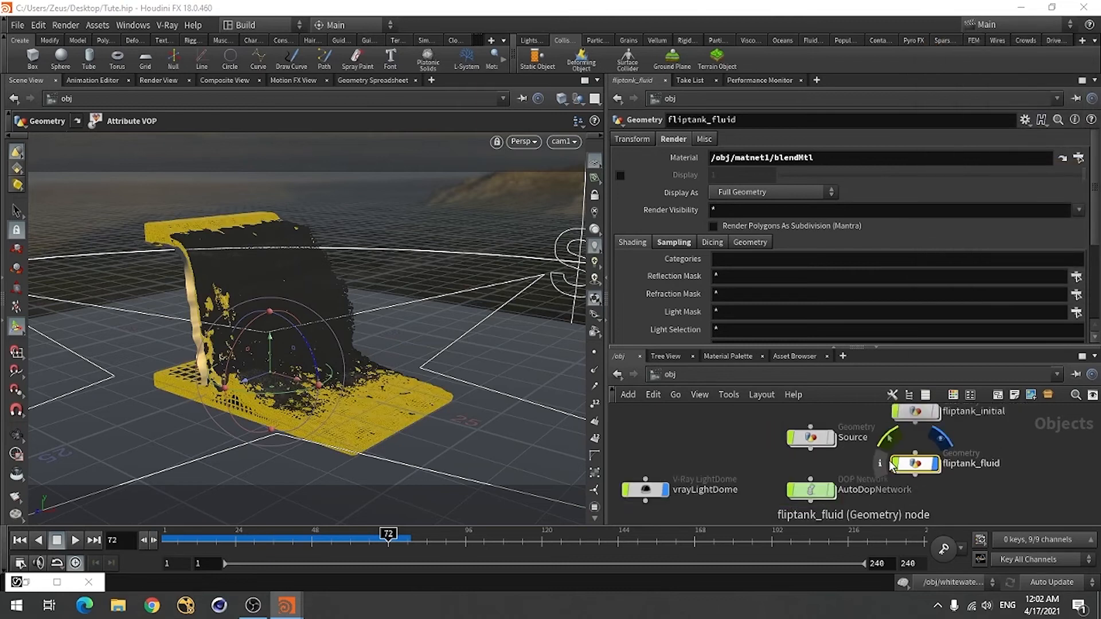
Step: Turn off the display of whitewater_import, render the waterfall with the blend material, and stop the render
scroll(850, 503, down, 5)
scroll(931, 469, up, 6)
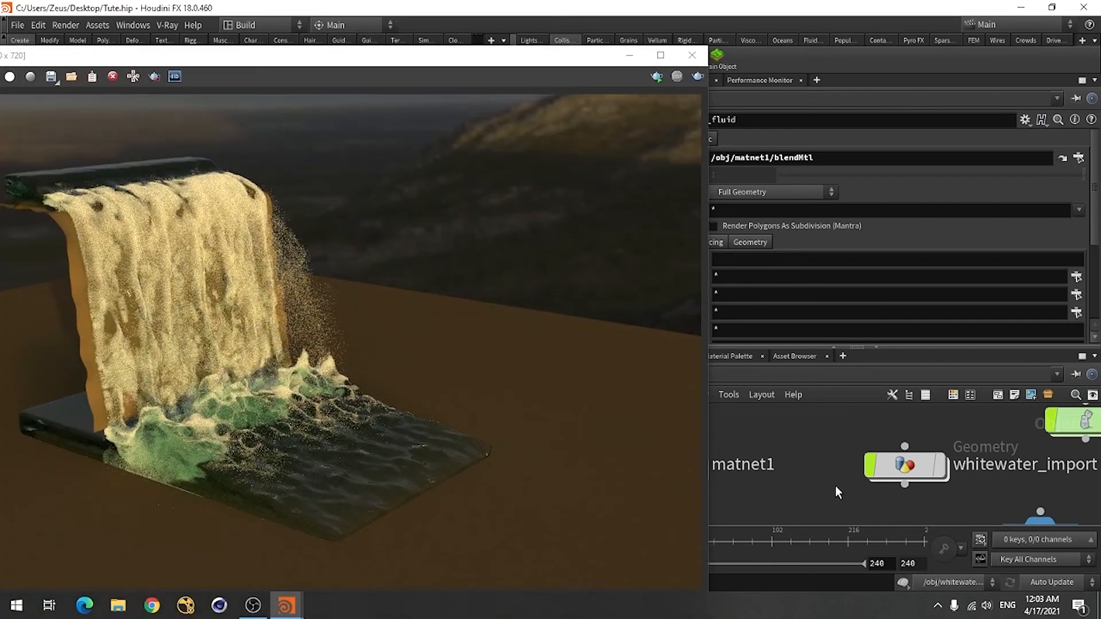
click(654, 80)
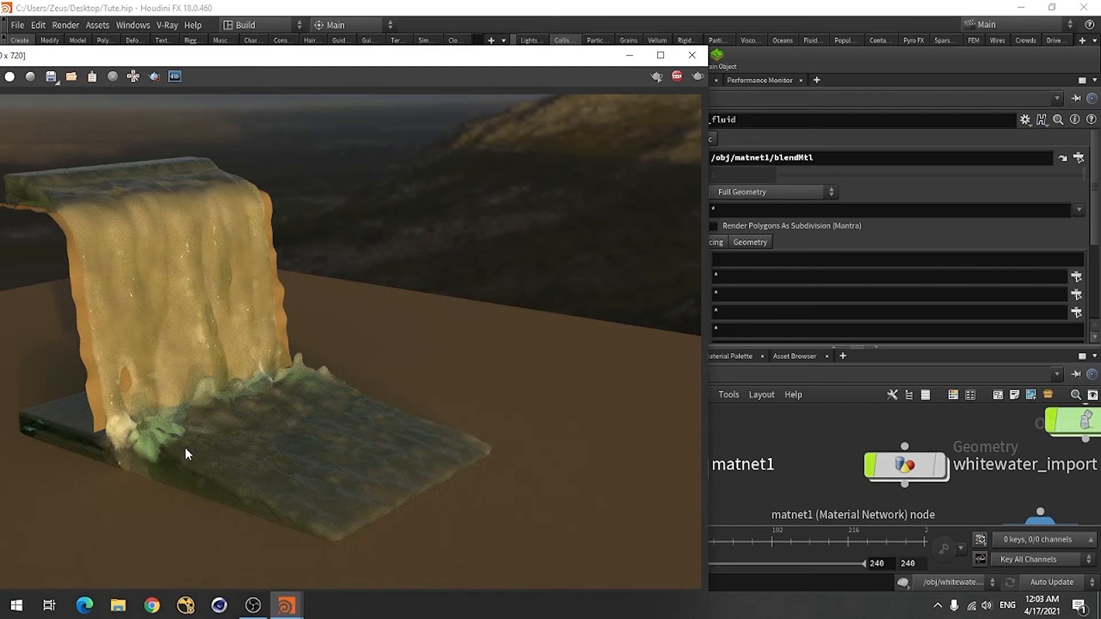
click(673, 78)
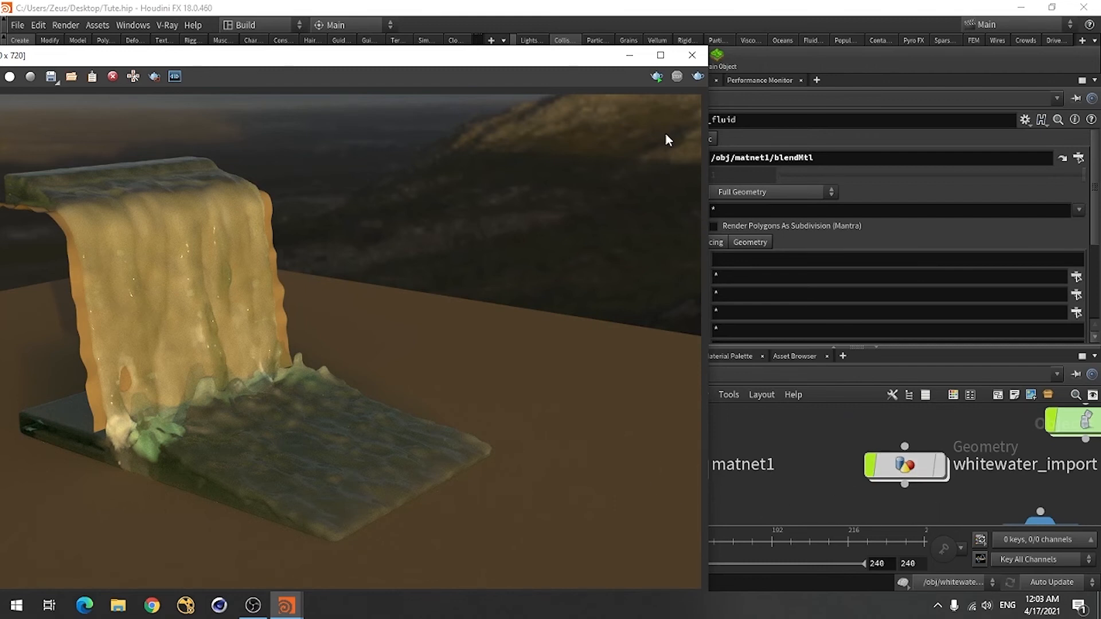
Step: Move the frame buffer aside and open pointvop1 inside fliptank_fluid to examine the fit1 range parameters
drag(556, 56, 460, 48)
key(h)
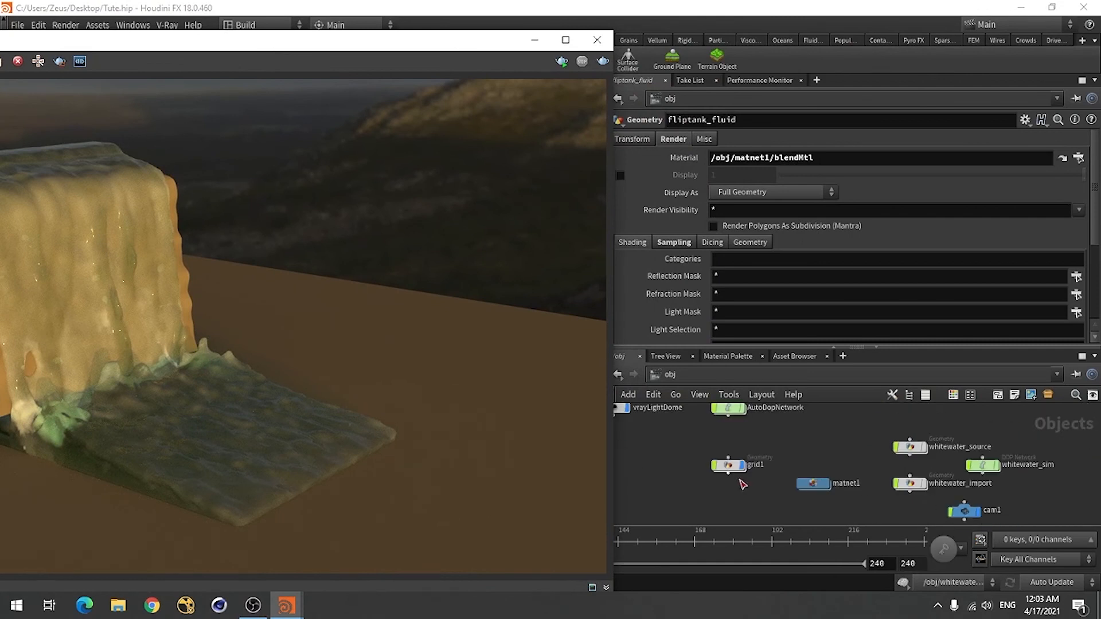
scroll(866, 506, down, 4)
scroll(829, 453, up, 8)
scroll(807, 481, down, 5)
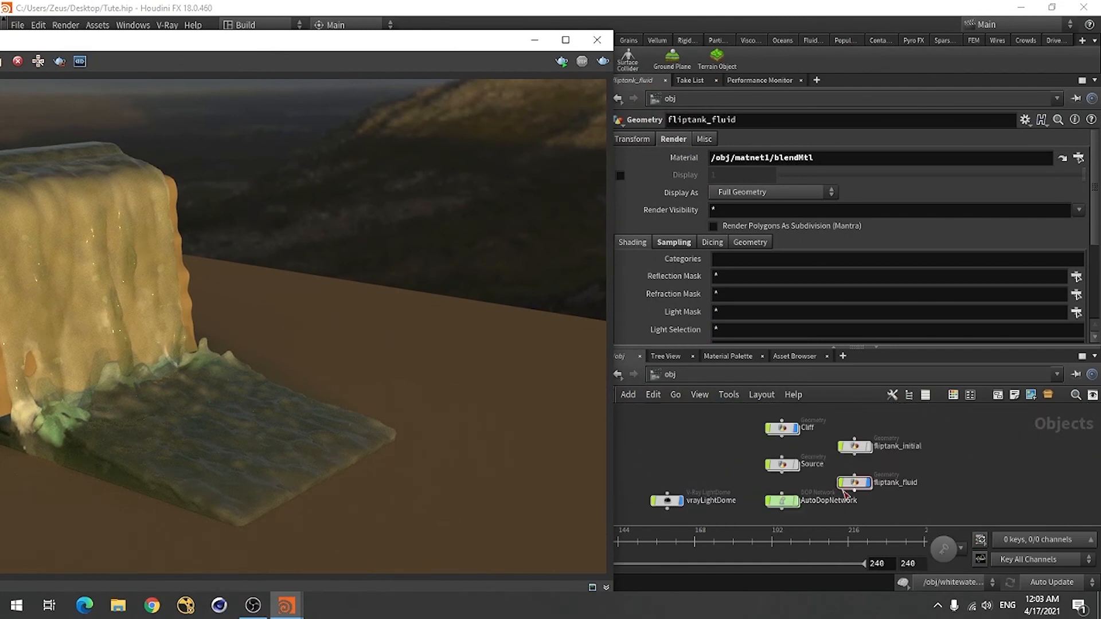
scroll(845, 490, up, 5)
double_click(836, 484)
scroll(890, 494, up, 4)
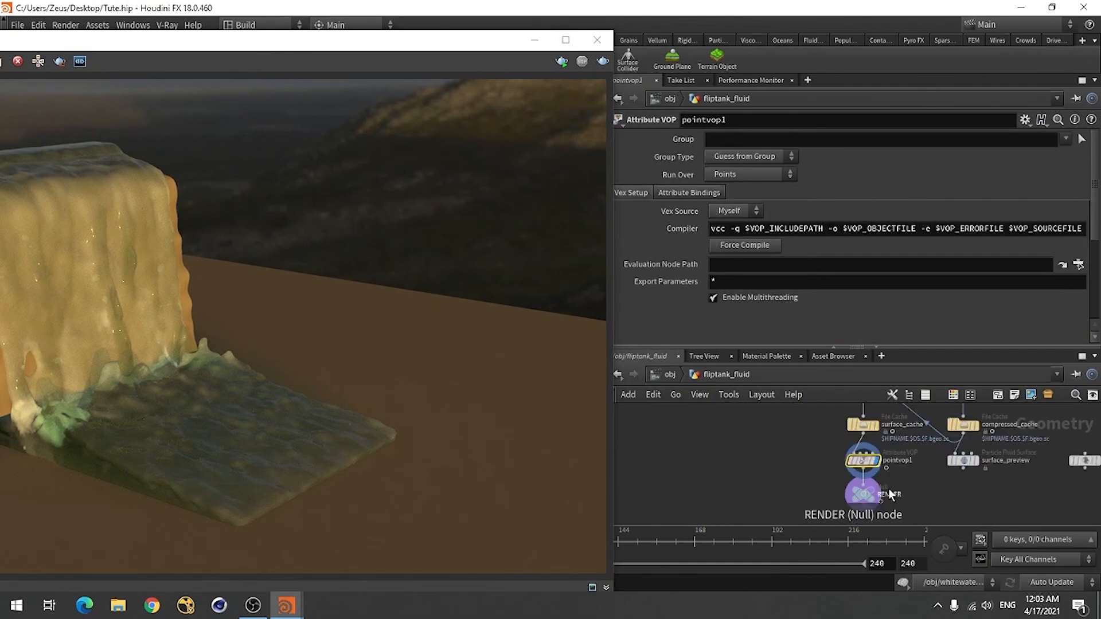
scroll(890, 495, up, 2)
double_click(846, 450)
scroll(849, 512, up, 5)
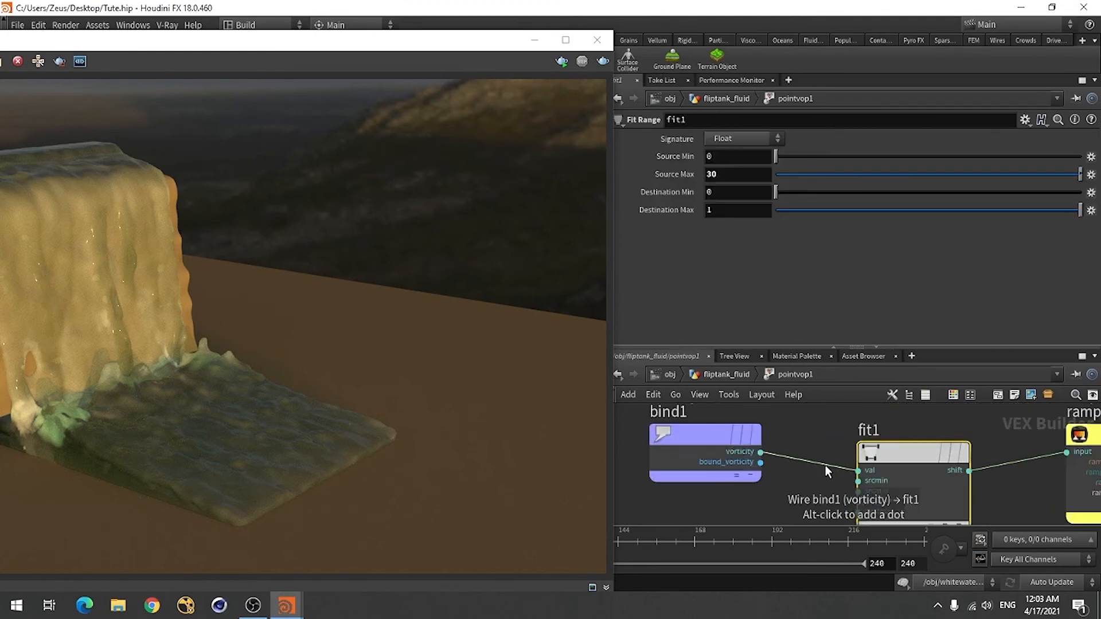
scroll(825, 466, up, 2)
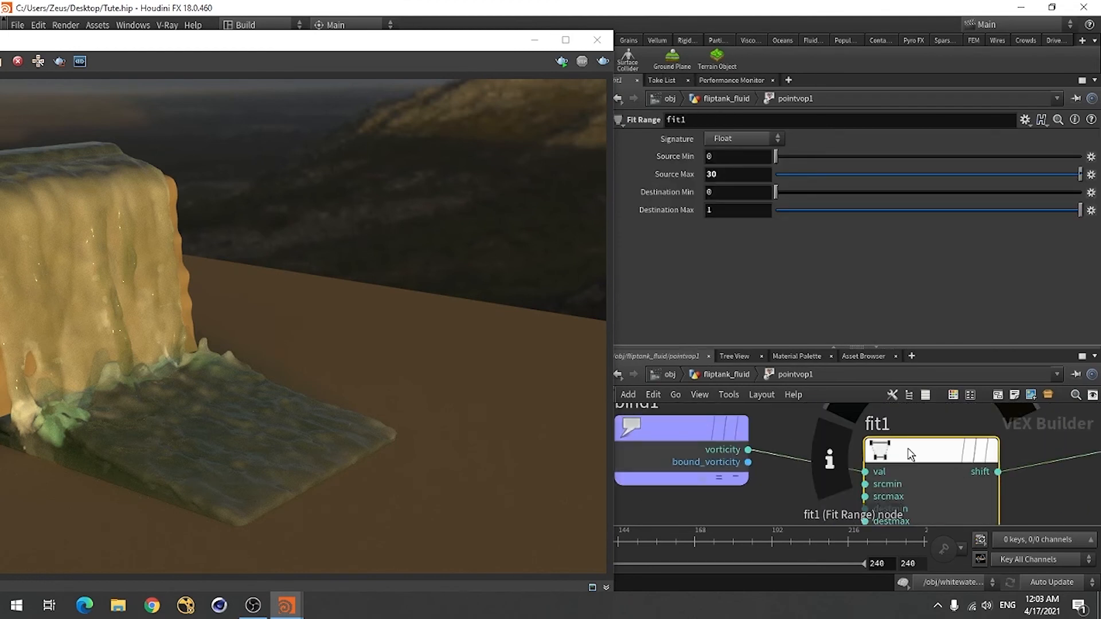
Step: Minimize the frame buffer and raise fit1's Destination Min to 0.244
click(527, 44)
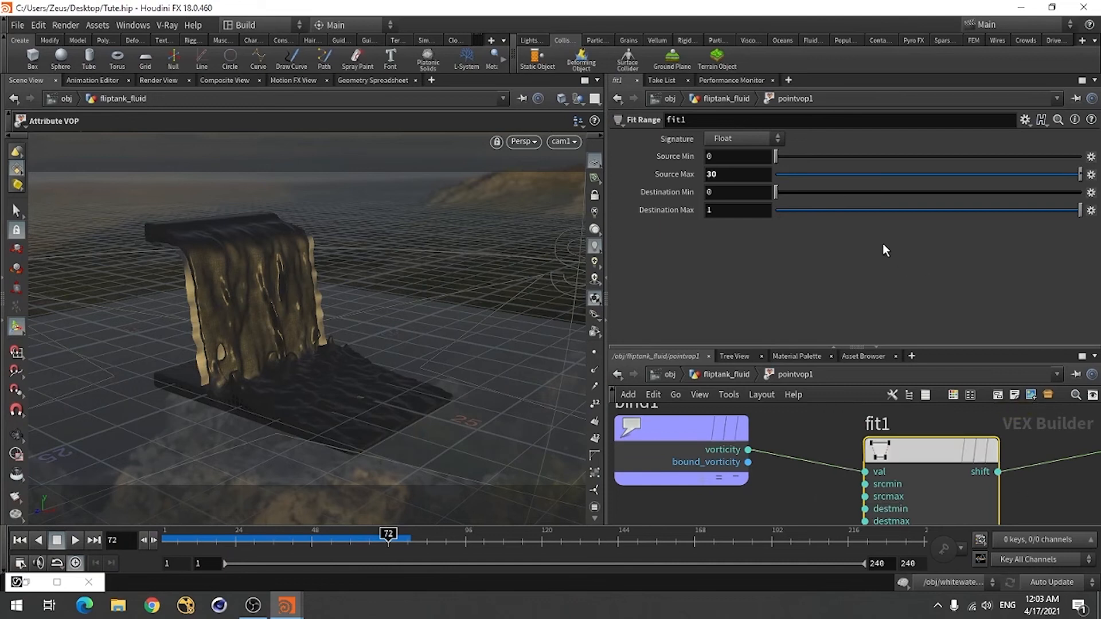
mouse_move(778, 193)
mouse_down()
mouse_move(954, 192)
mouse_move(749, 200)
mouse_up()
click(749, 196)
mouse_move(1081, 211)
mouse_down()
mouse_move(912, 213)
mouse_move(1080, 211)
mouse_up()
drag(775, 187, 850, 194)
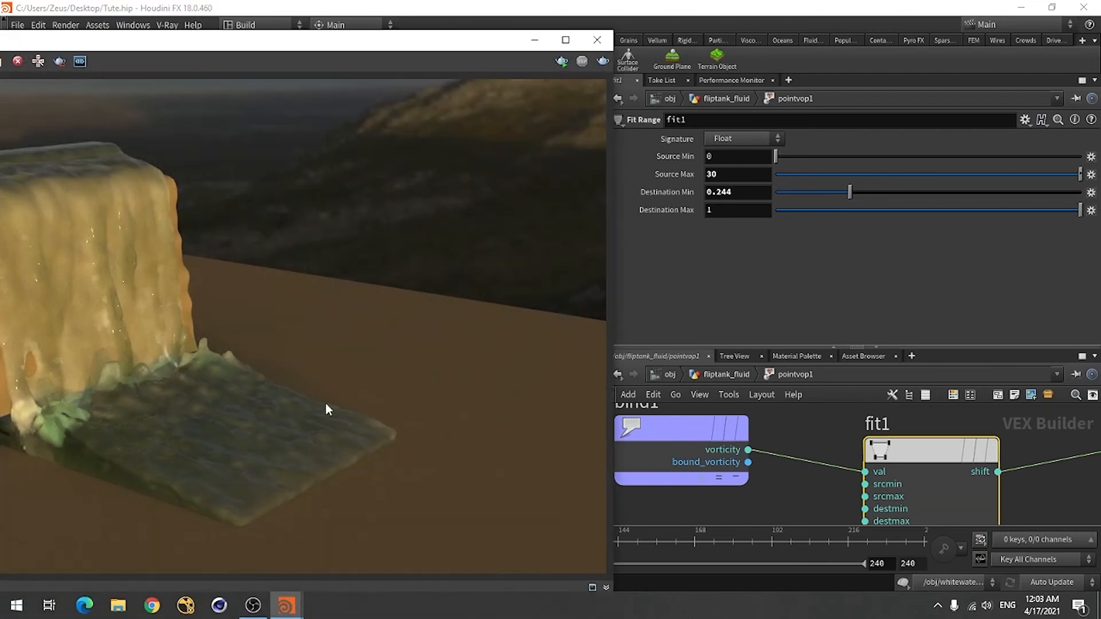
Step: Bring back the V-Ray frame buffer and run a short test render of the adjusted vorticity range
click(57, 582)
double_click(394, 42)
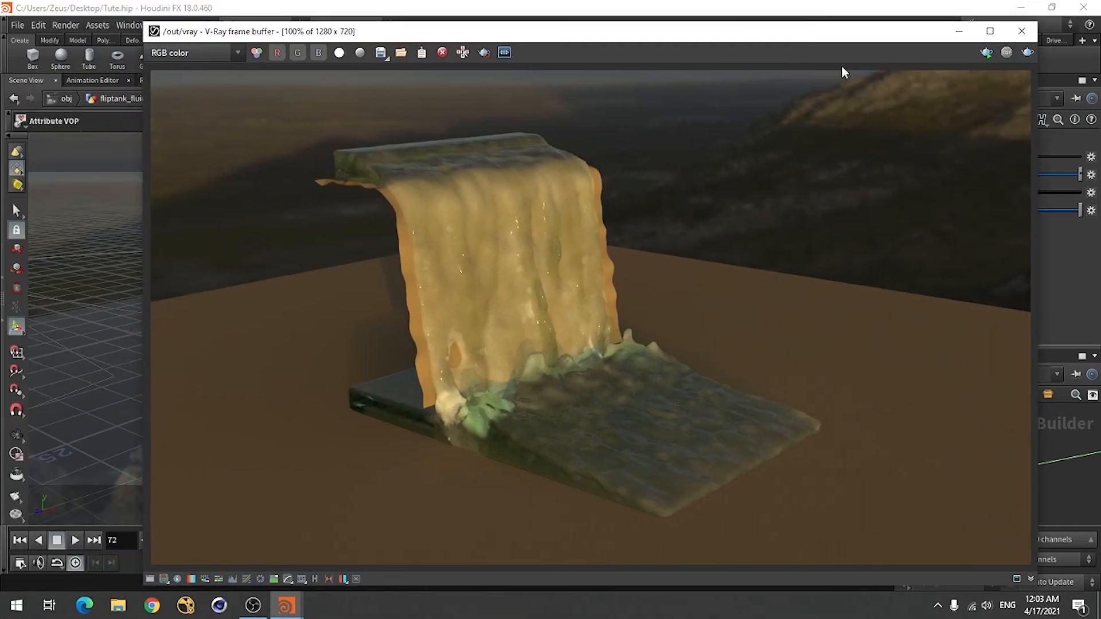
click(1027, 54)
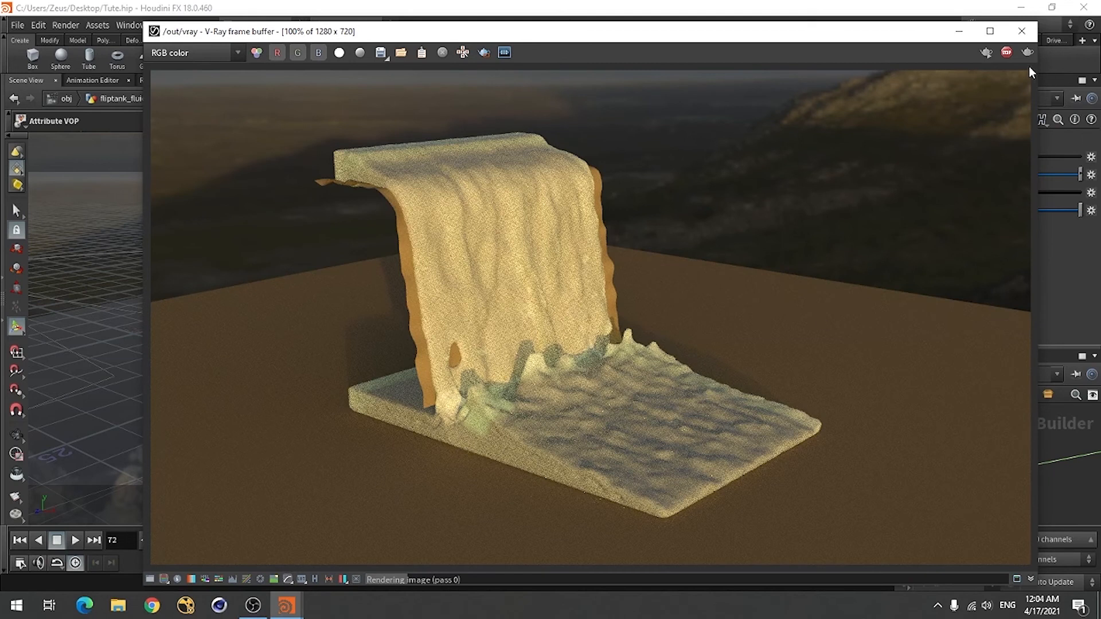
click(1008, 52)
Step: Lower fit1's Destination Min to 0.1 and run another short test render
drag(908, 32, 512, 103)
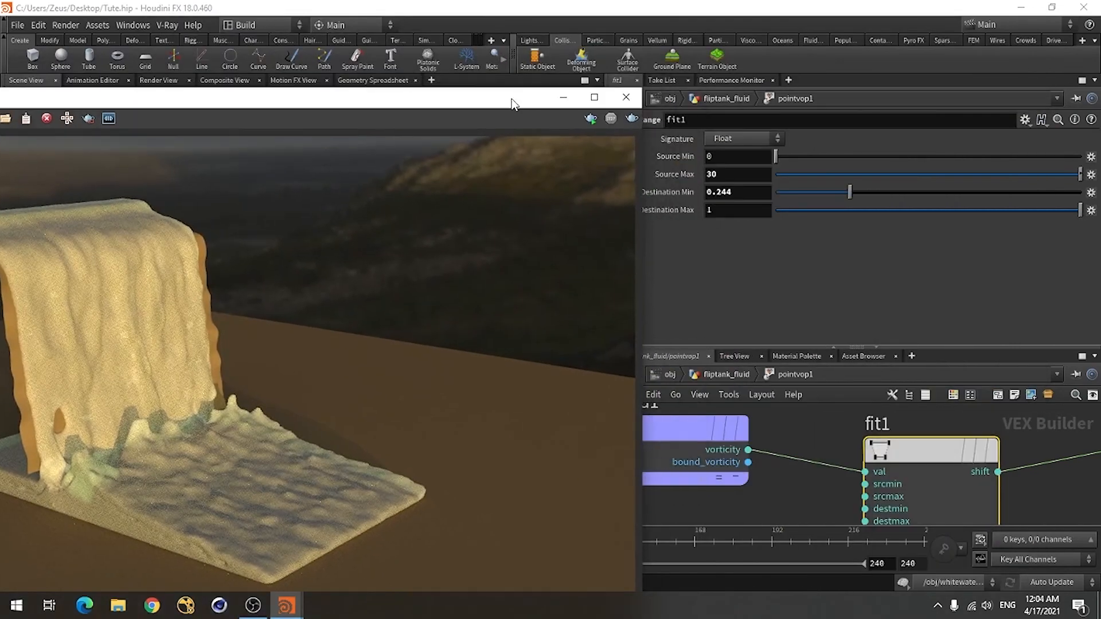
click(755, 194)
key(BackSpace)
key(BackSpace)
key(BackSpace)
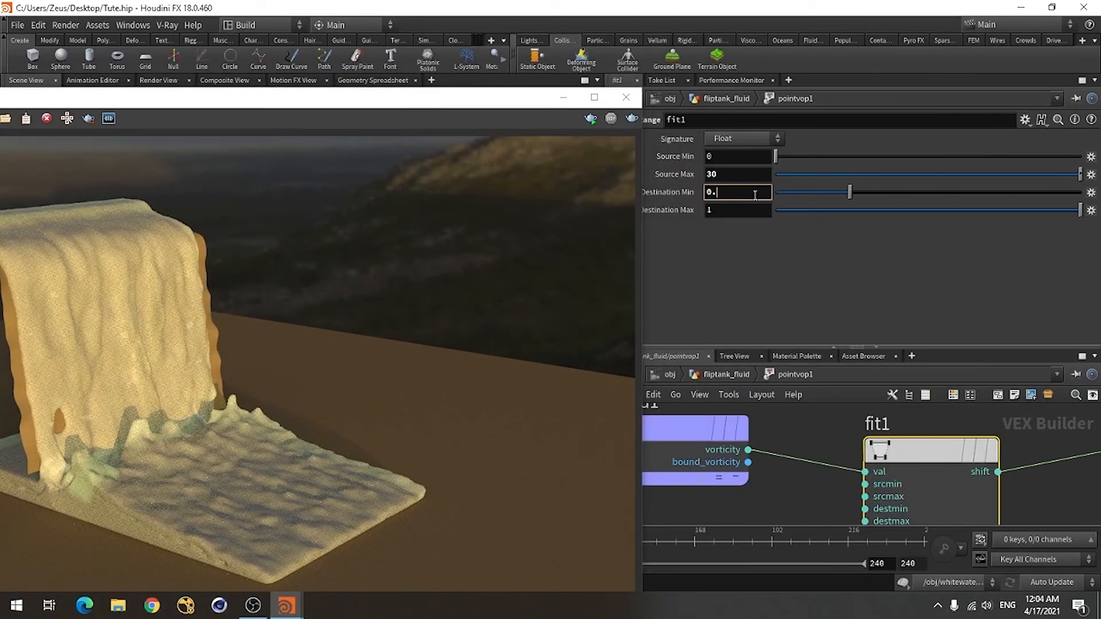
text(1)
key(Return)
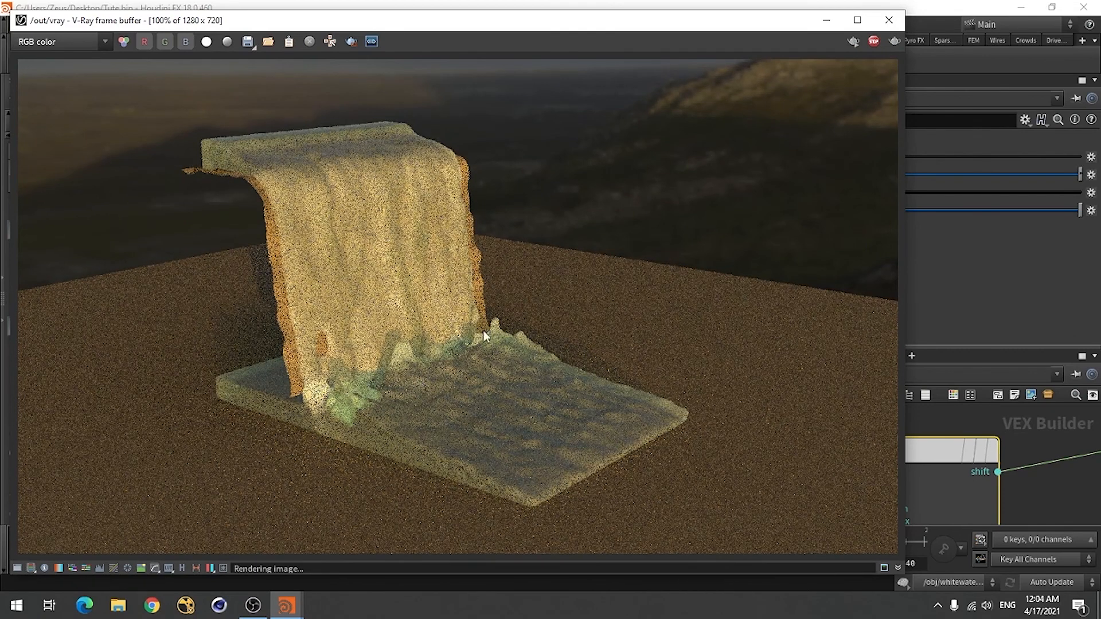
click(874, 41)
Step: Reset fit1's Destination Min to 0 and render the waterfall again
drag(772, 26, 568, 66)
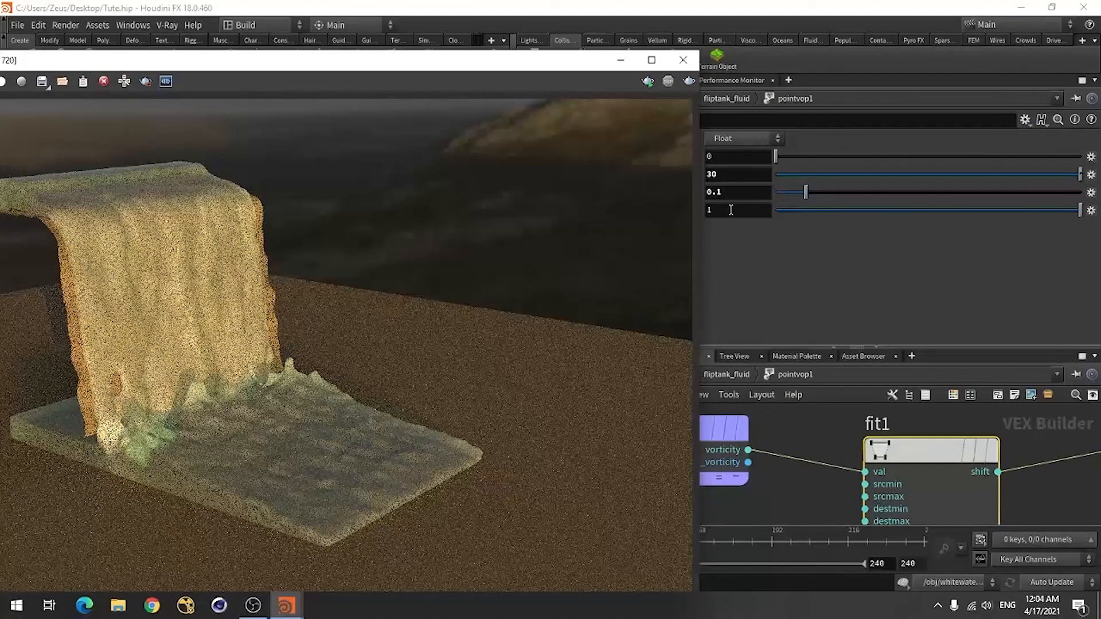
click(738, 193)
text(0)
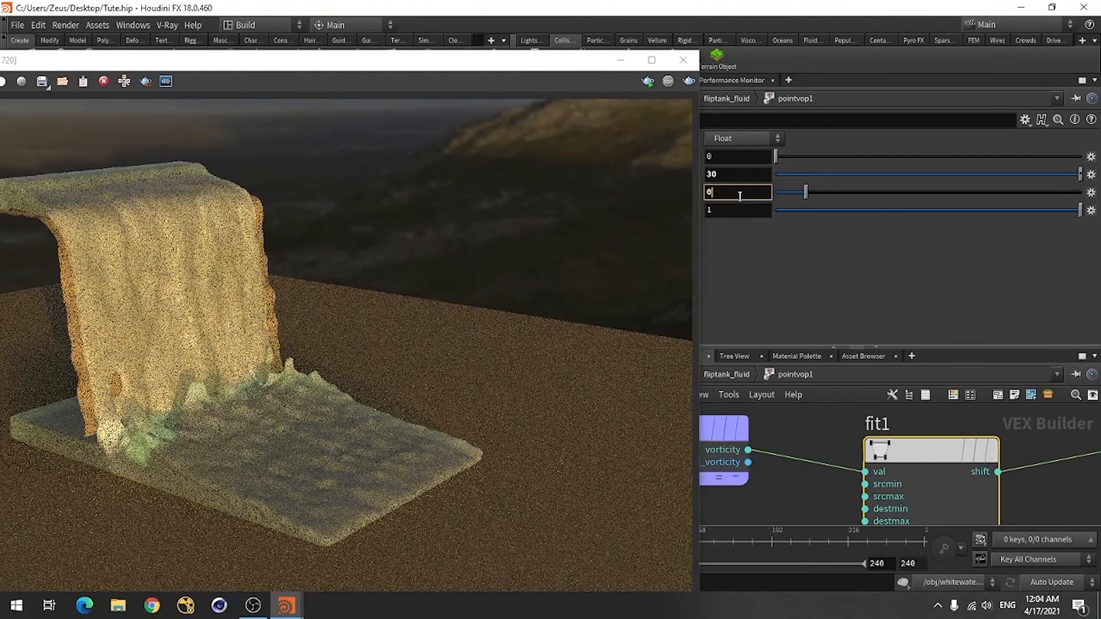
key(Return)
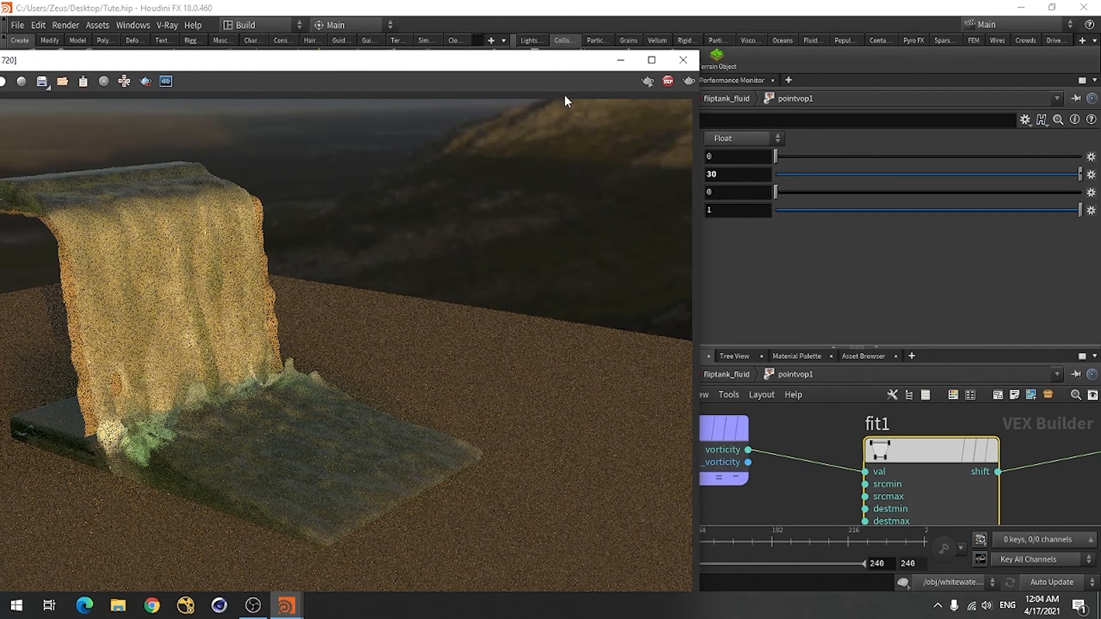
Step: Leave pointvop1, go back to the matnet1 material network, and show the parameters of blendMtl
key(u)
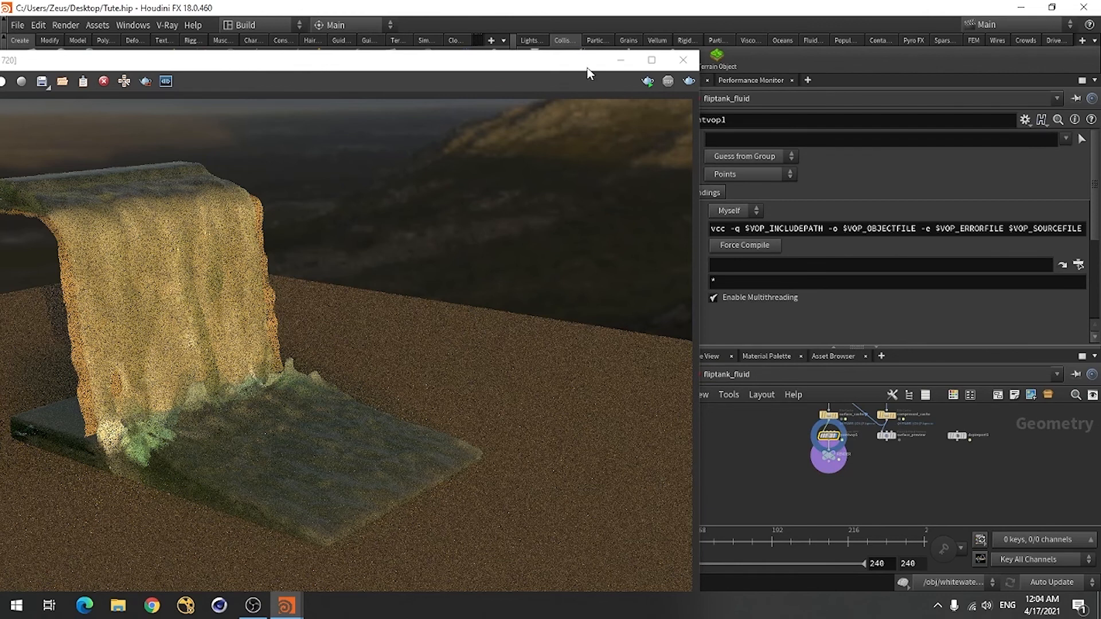
drag(588, 68, 518, 68)
click(670, 374)
scroll(822, 500, down, 3)
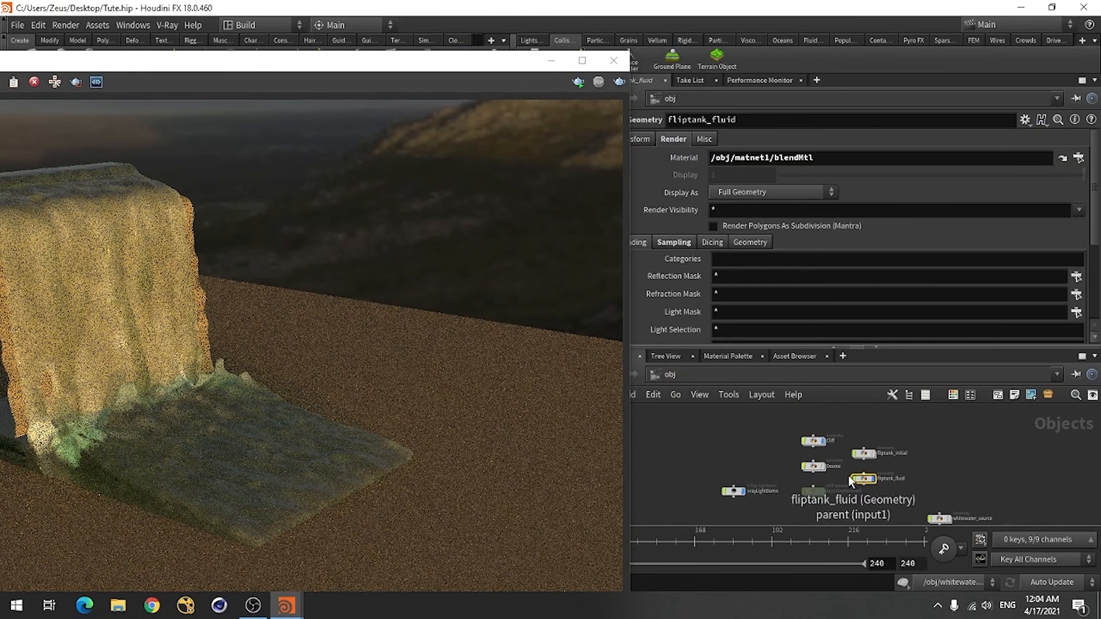
scroll(868, 486, up, 4)
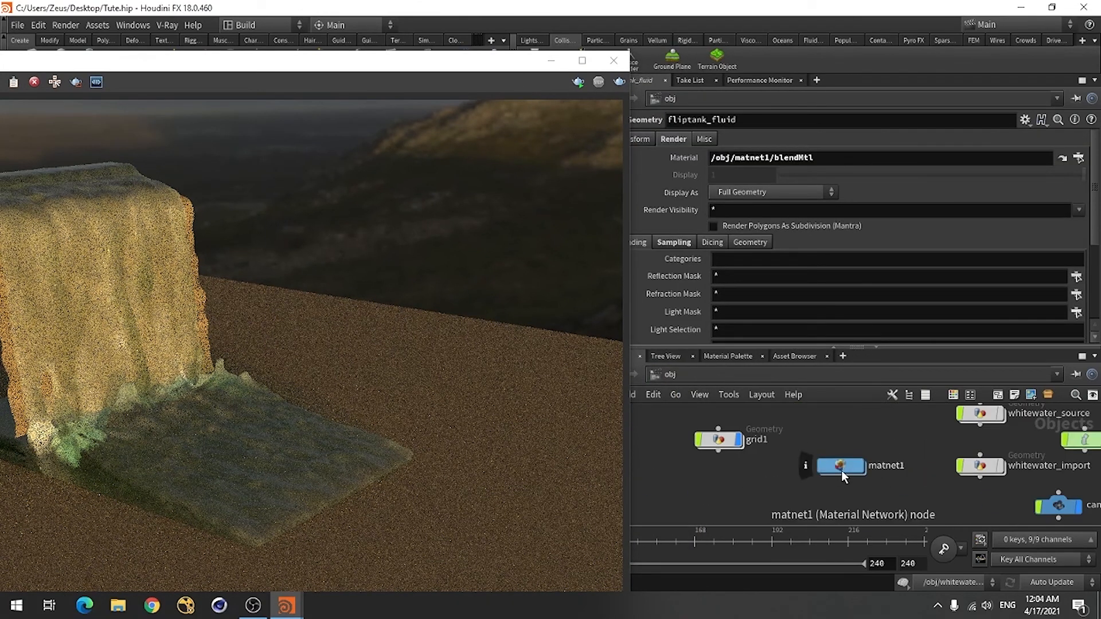
double_click(842, 470)
scroll(907, 467, up, 3)
click(896, 444)
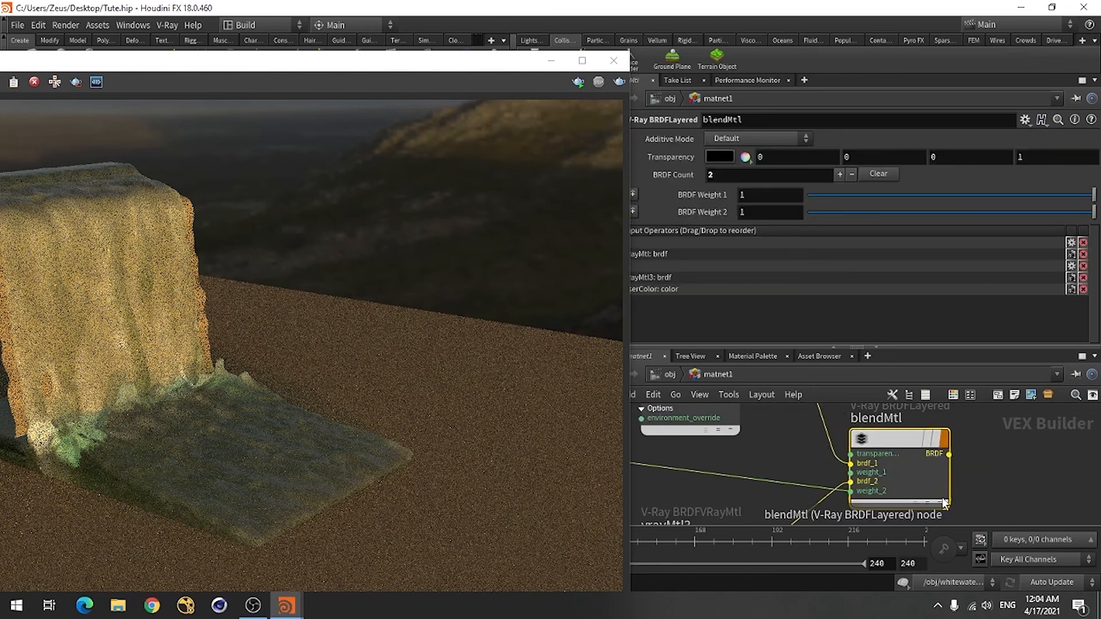
Step: Try blendMtl's BRDF Weight 2 at 0.391 with a short test render, and set the weight back to 1
drag(1068, 212, 920, 212)
drag(376, 68, 622, 59)
click(864, 81)
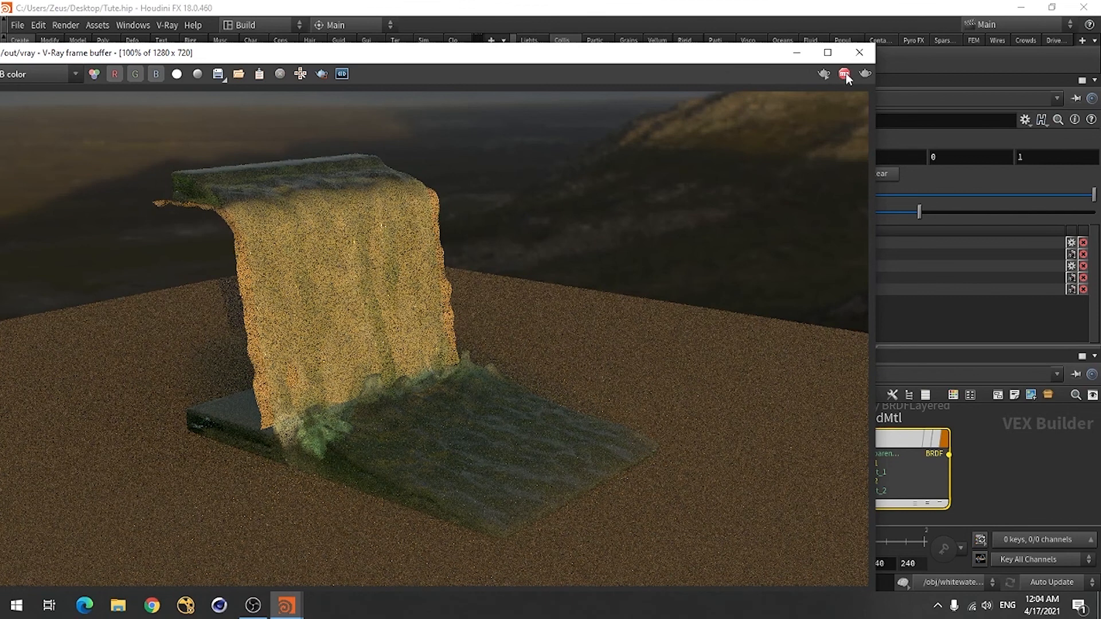
drag(740, 60, 539, 71)
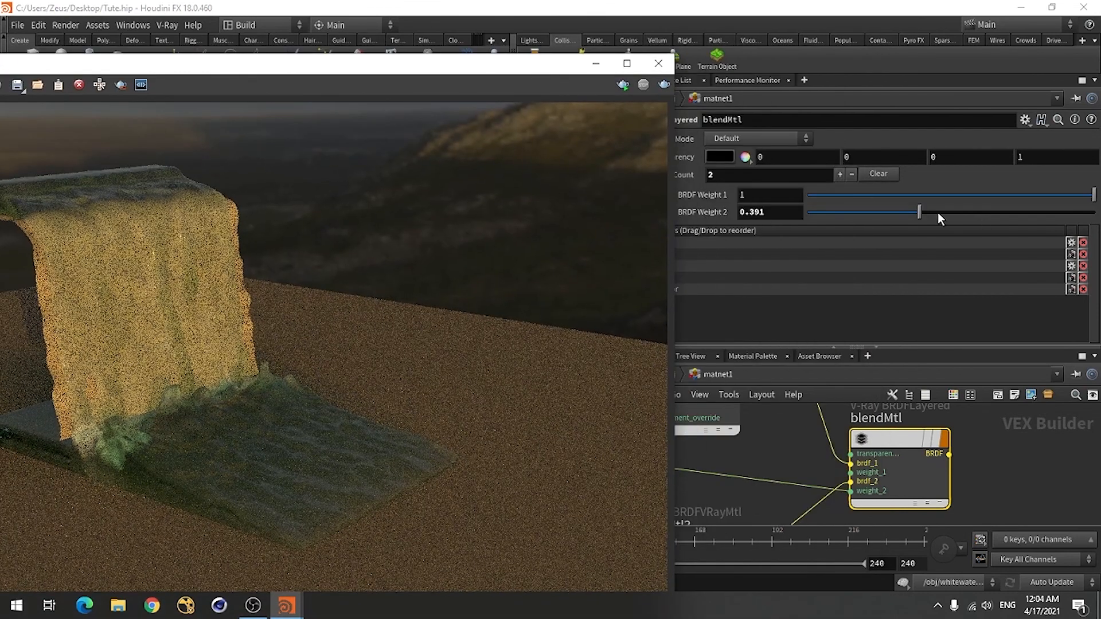
drag(938, 213, 1096, 215)
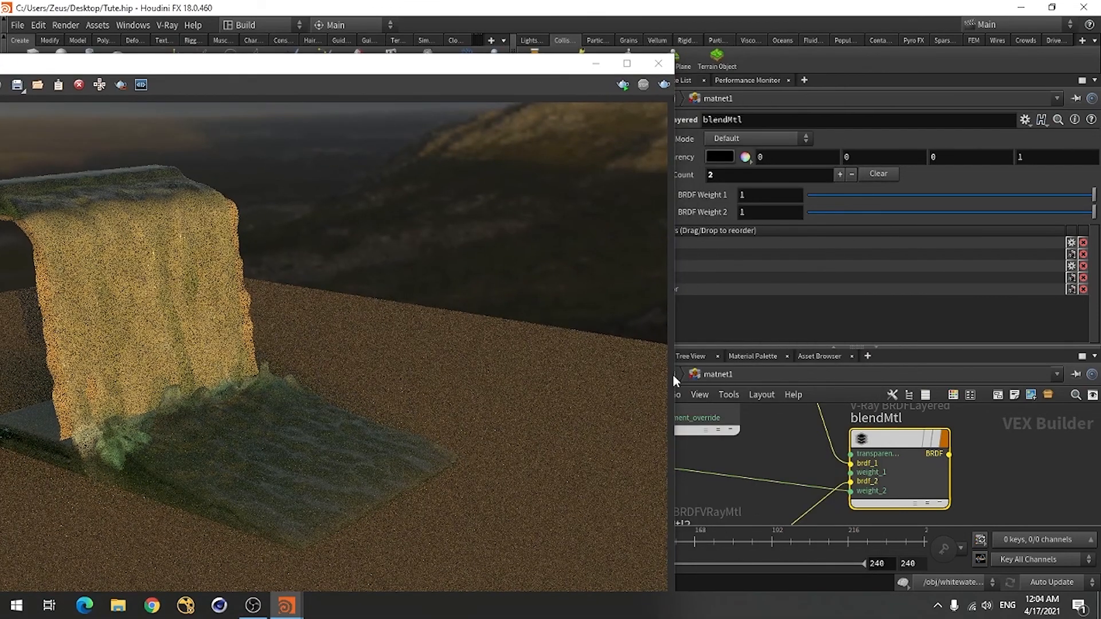
drag(562, 84, 467, 91)
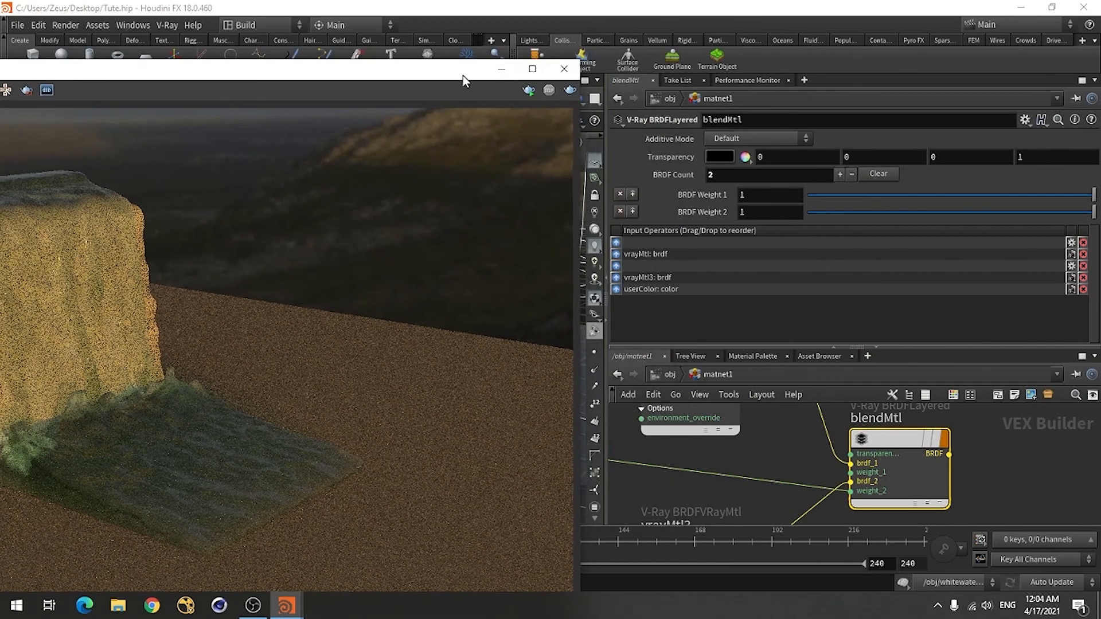
Step: Go up to the object level, turn on the display of whitewater_import, and render the waterfall with its whitewater
key(u)
scroll(831, 462, down, 6)
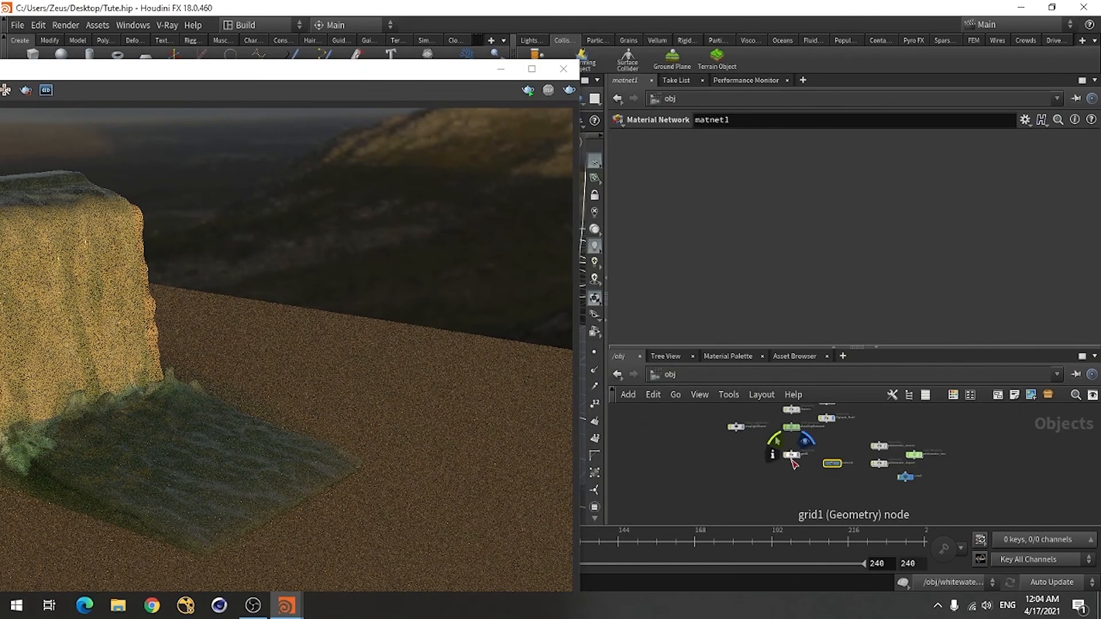
scroll(923, 456, up, 7)
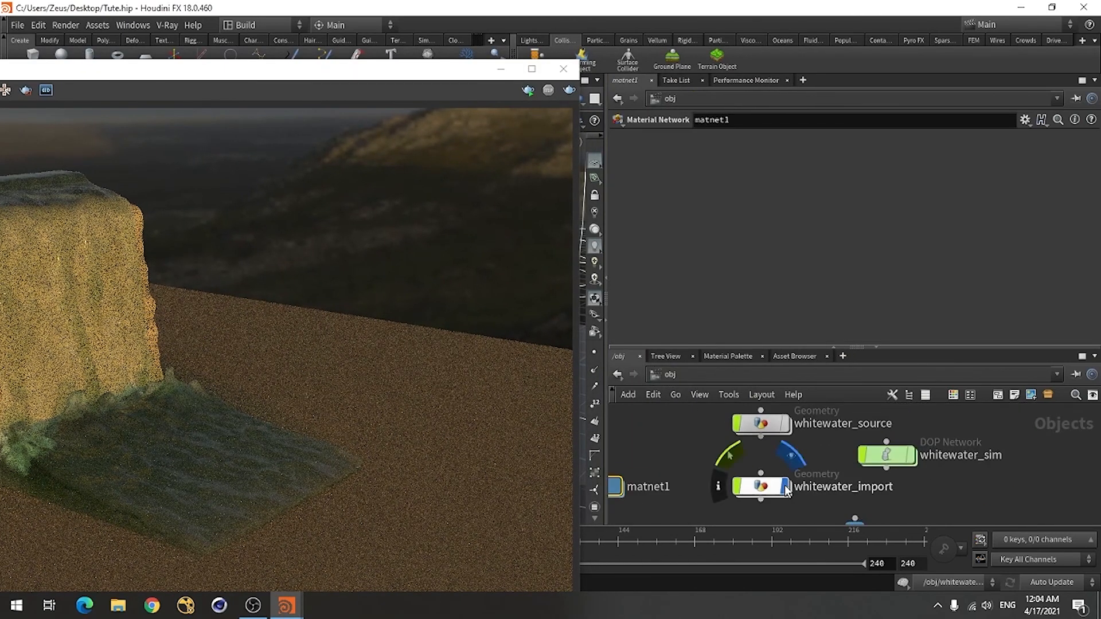
drag(332, 72, 817, 57)
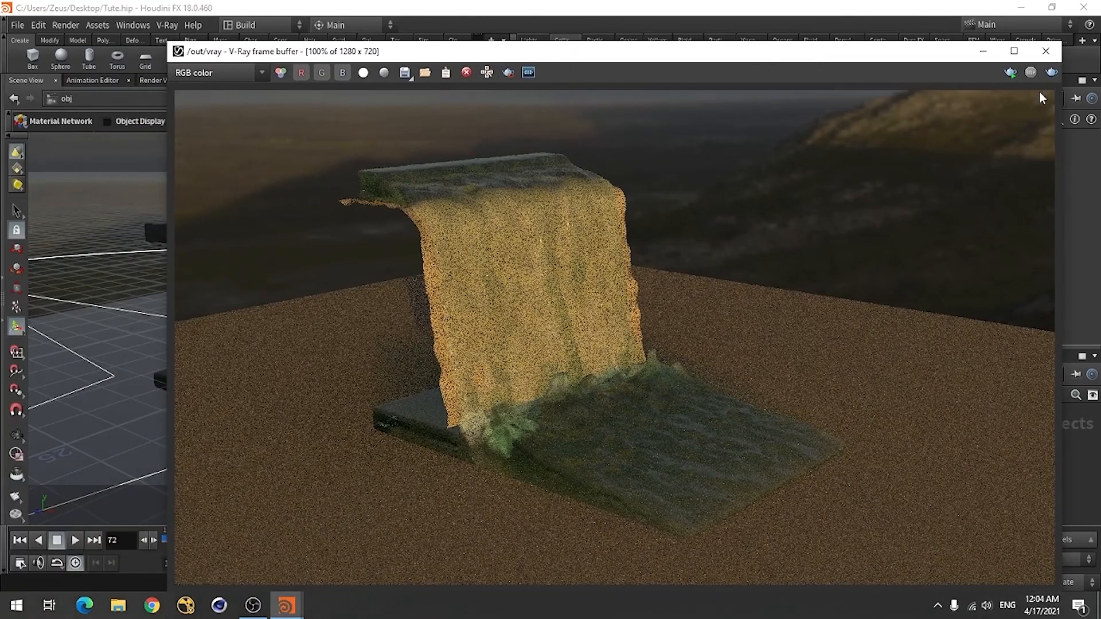
click(1052, 72)
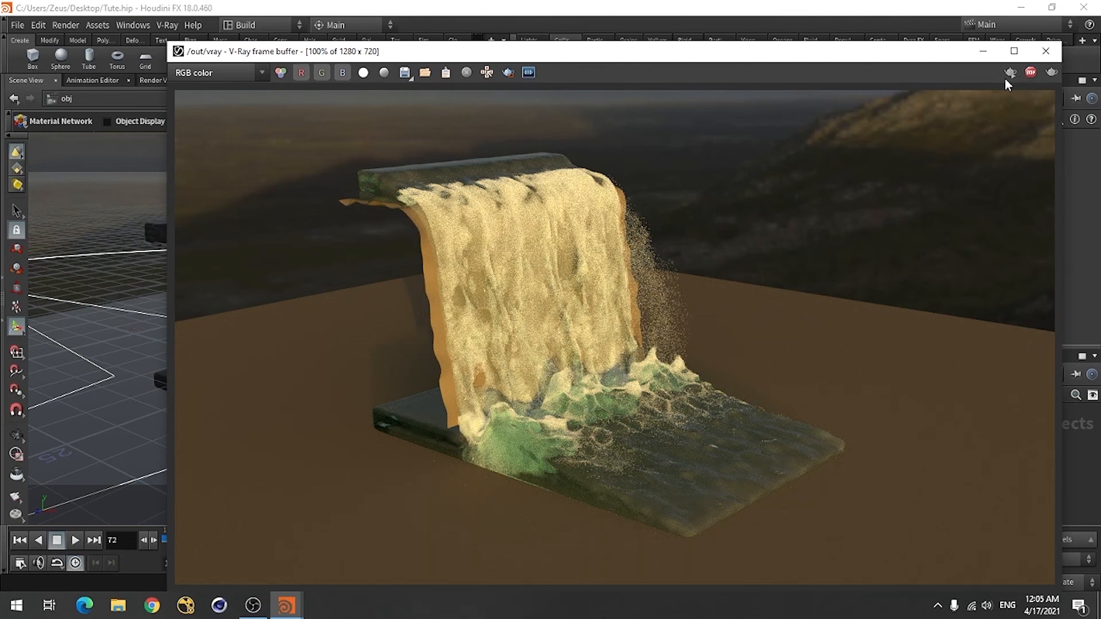
click(985, 52)
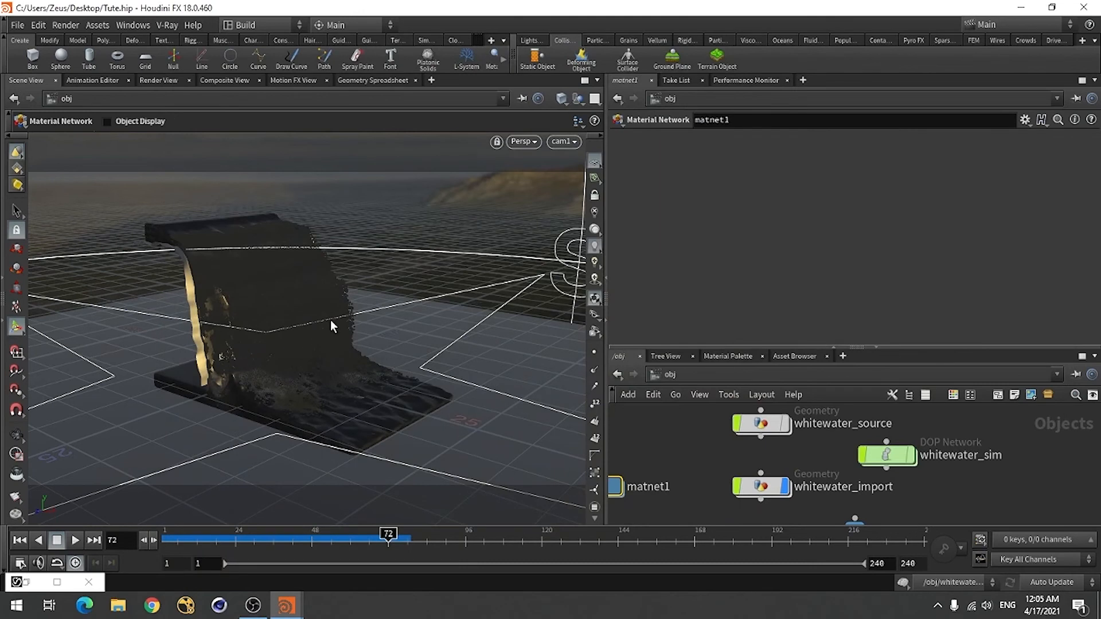
Step: Enter the fliptank_fluid network and move the display flag to the RENDER null below pointvop1
click(659, 372)
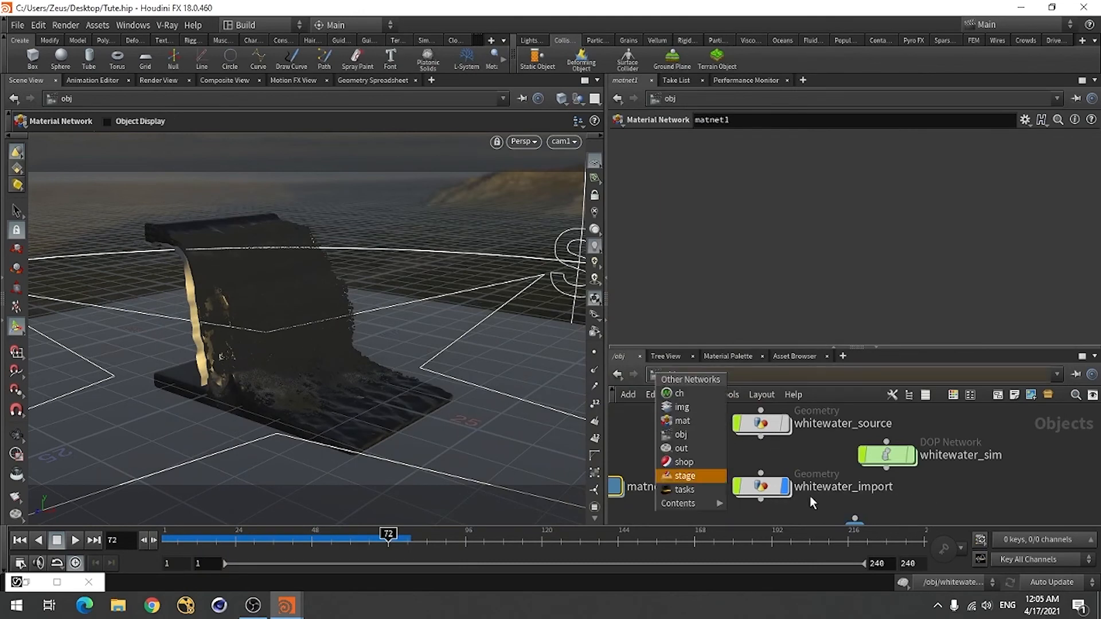
click(981, 485)
scroll(812, 498, down, 5)
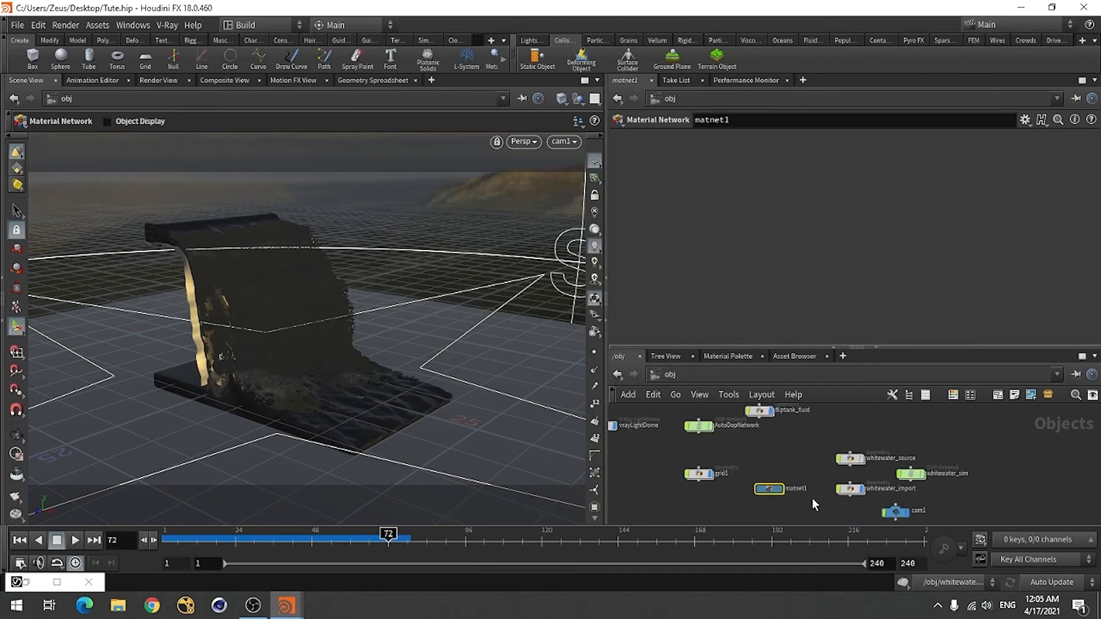
scroll(797, 445, up, 5)
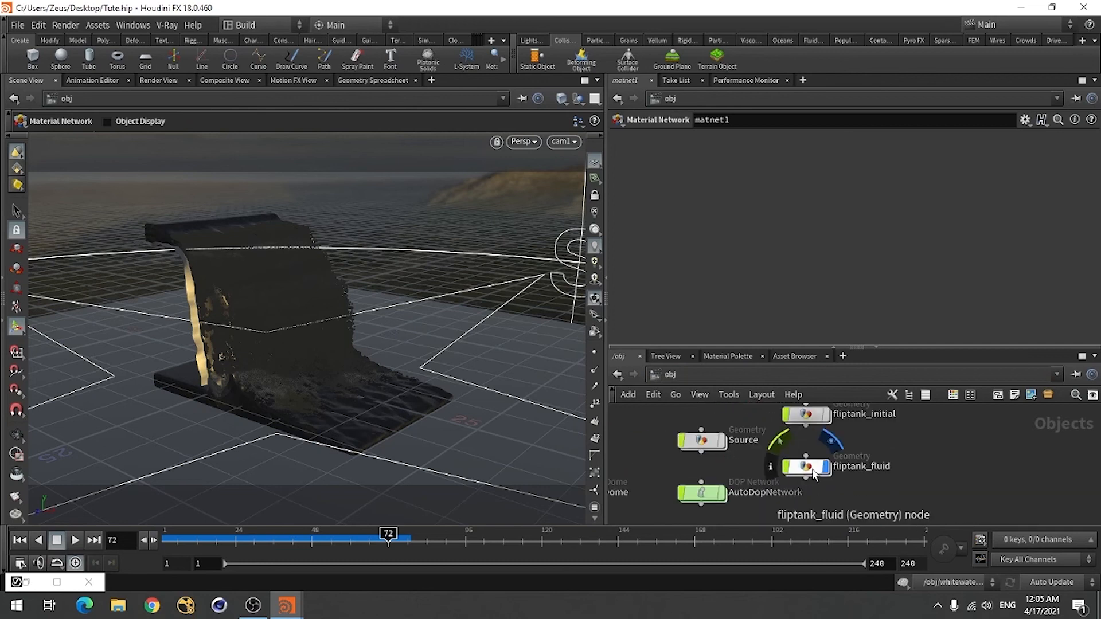
double_click(812, 466)
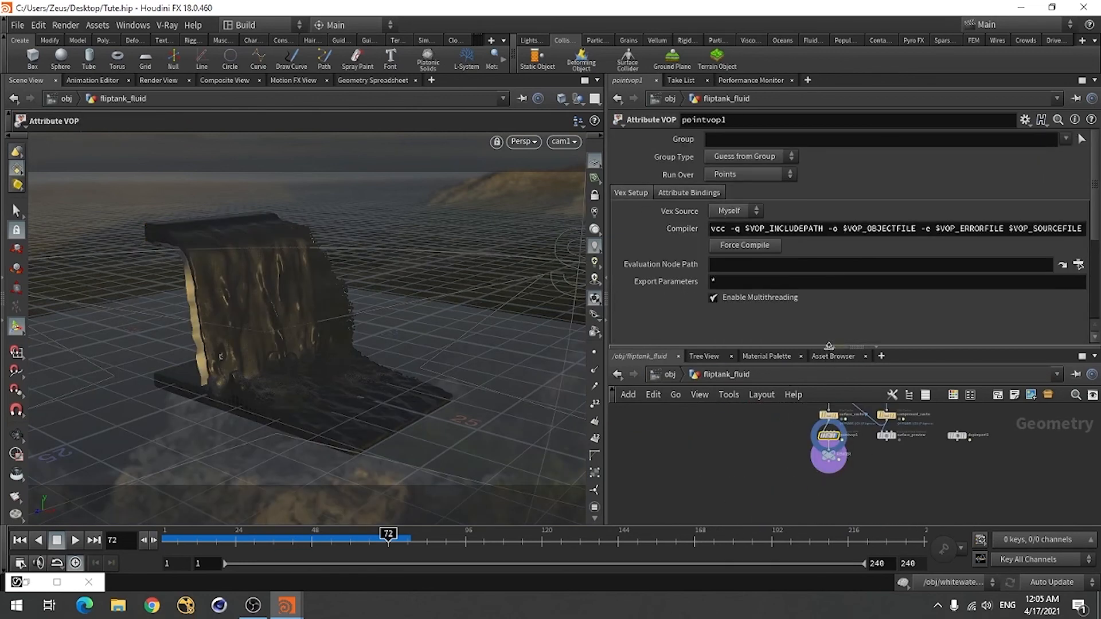
drag(829, 345, 829, 251)
scroll(824, 473, up, 2)
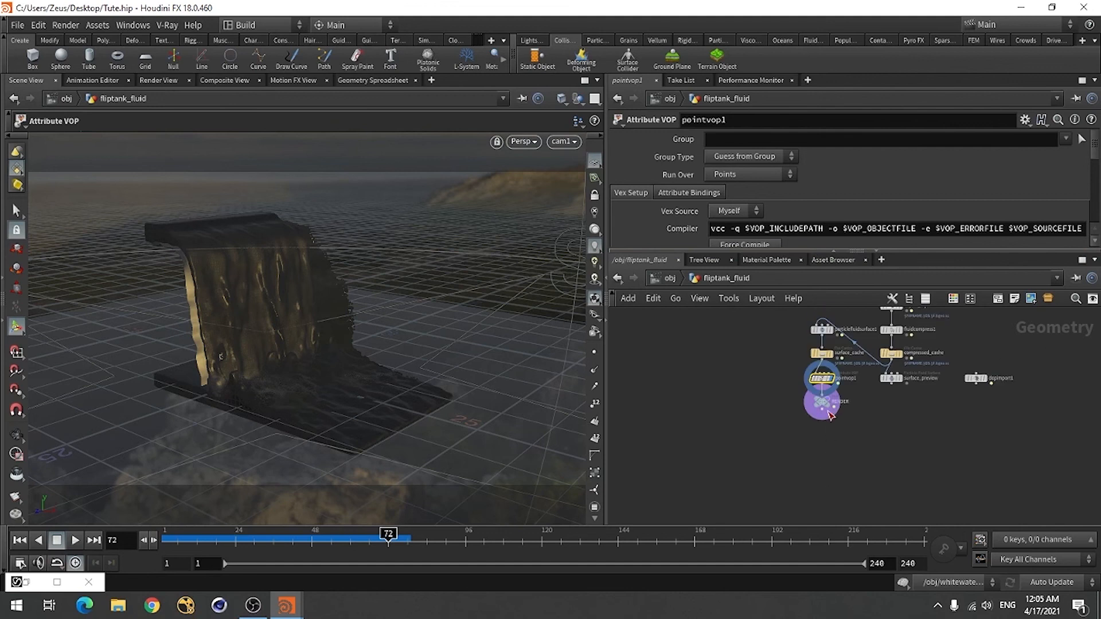
scroll(830, 414, up, 4)
click(827, 416)
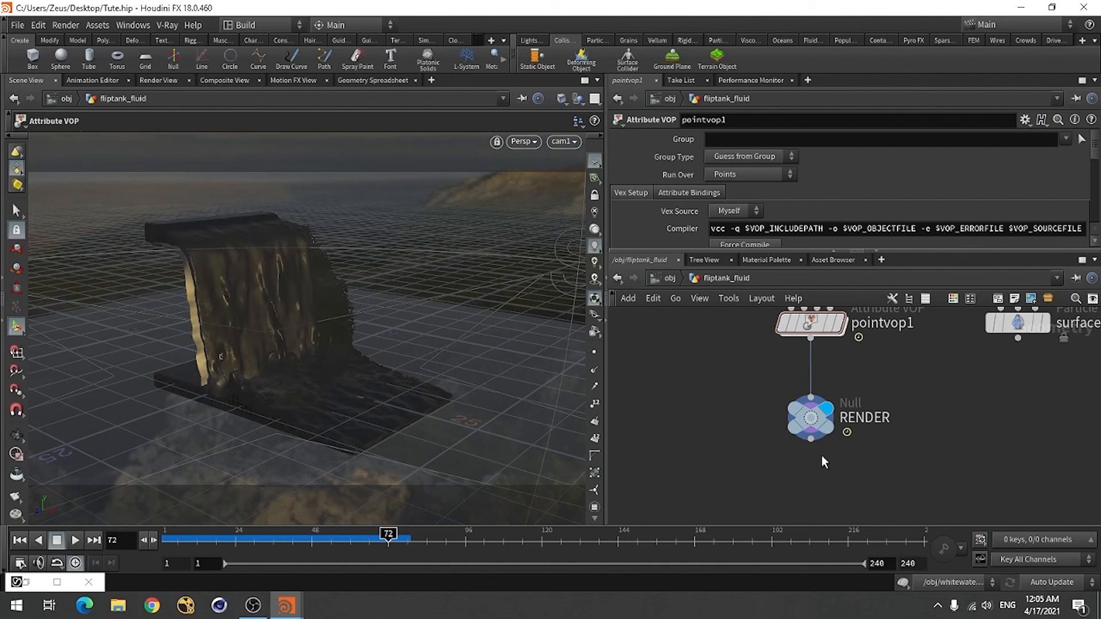
Step: Add a Copy and Transform node below the RENDER null, connect it to the null's output, and display it
key(Tab)
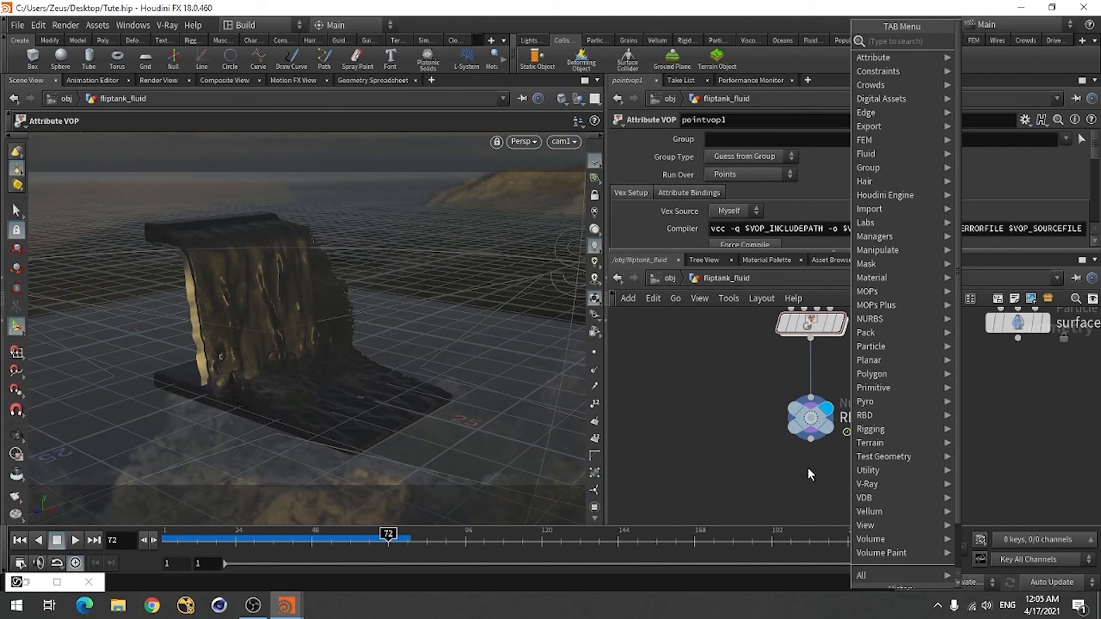
key(Escape)
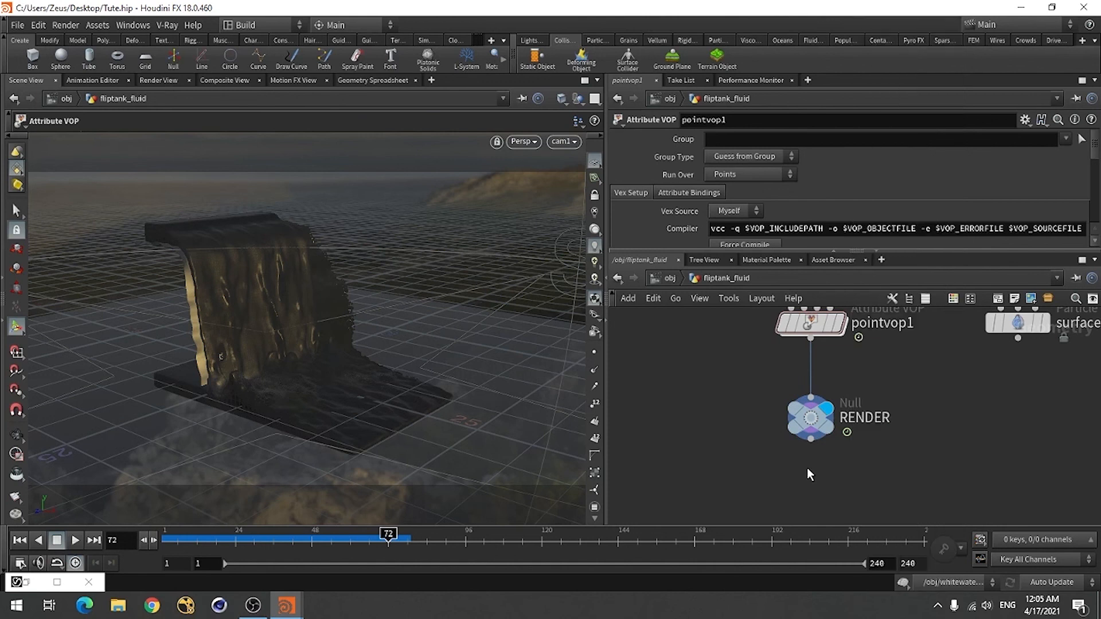
key(Tab)
text(copy)
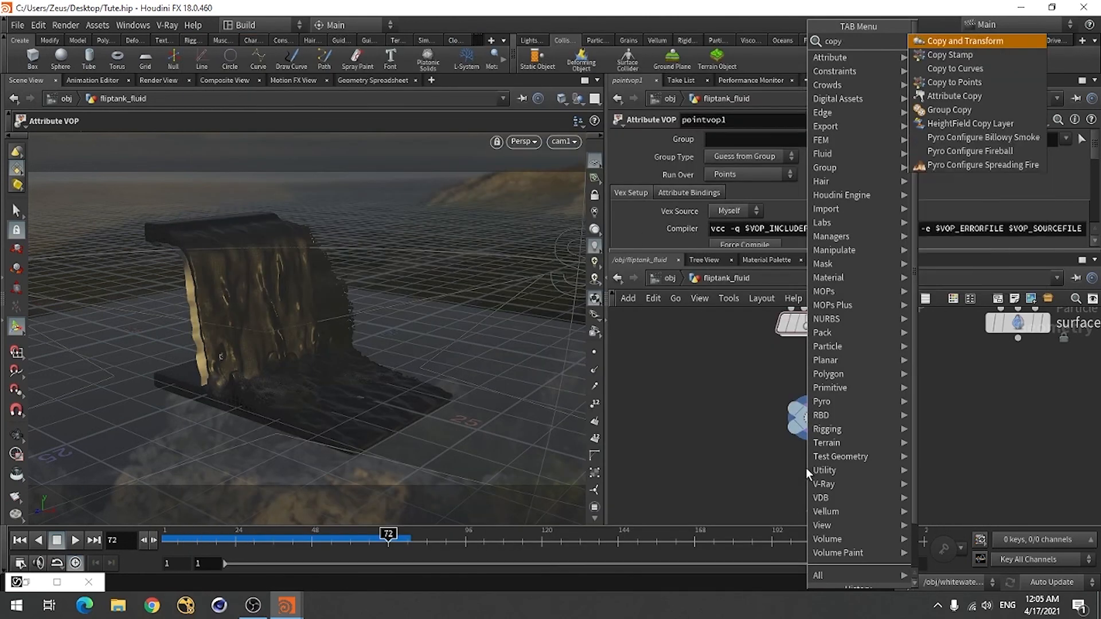
click(970, 44)
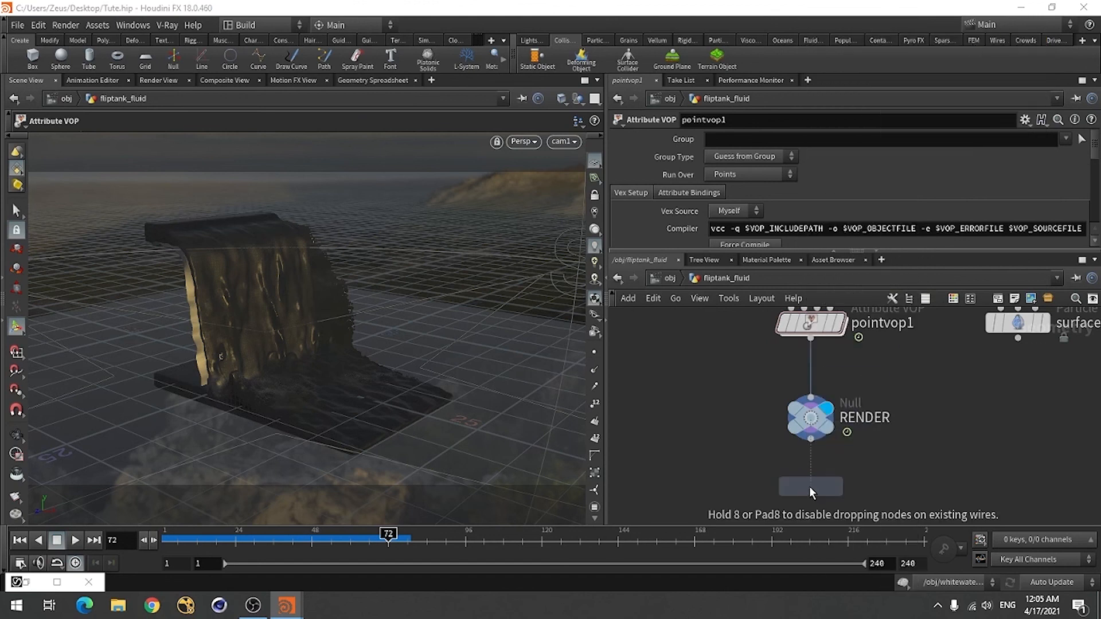
click(809, 486)
scroll(814, 443, up, 5)
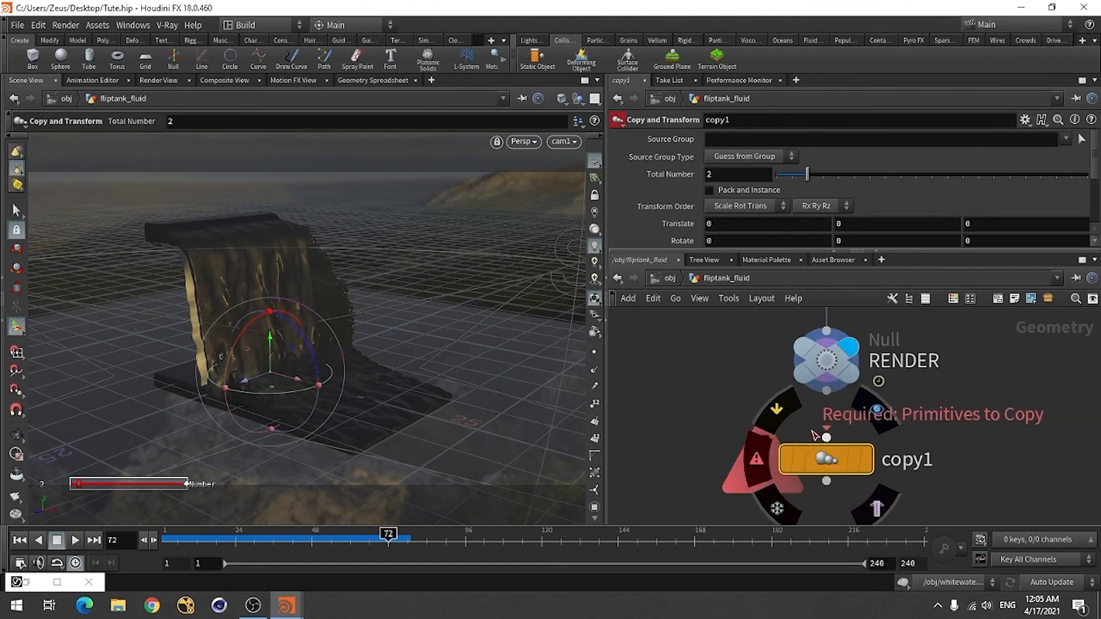
click(826, 390)
click(834, 458)
click(869, 459)
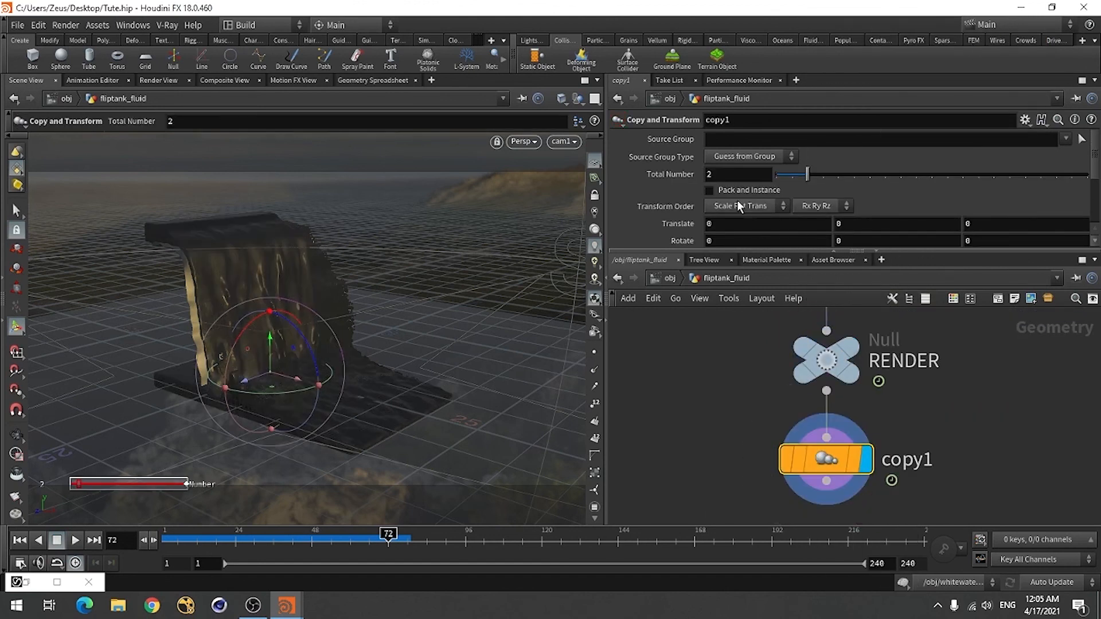
Step: Set copy1's Total Number to 5
click(714, 175)
text(5)
key(Return)
Step: Space the waterfall copies side by side by setting copy1's Z translation to 17.3, and inspect the widened waterfall
click(739, 224)
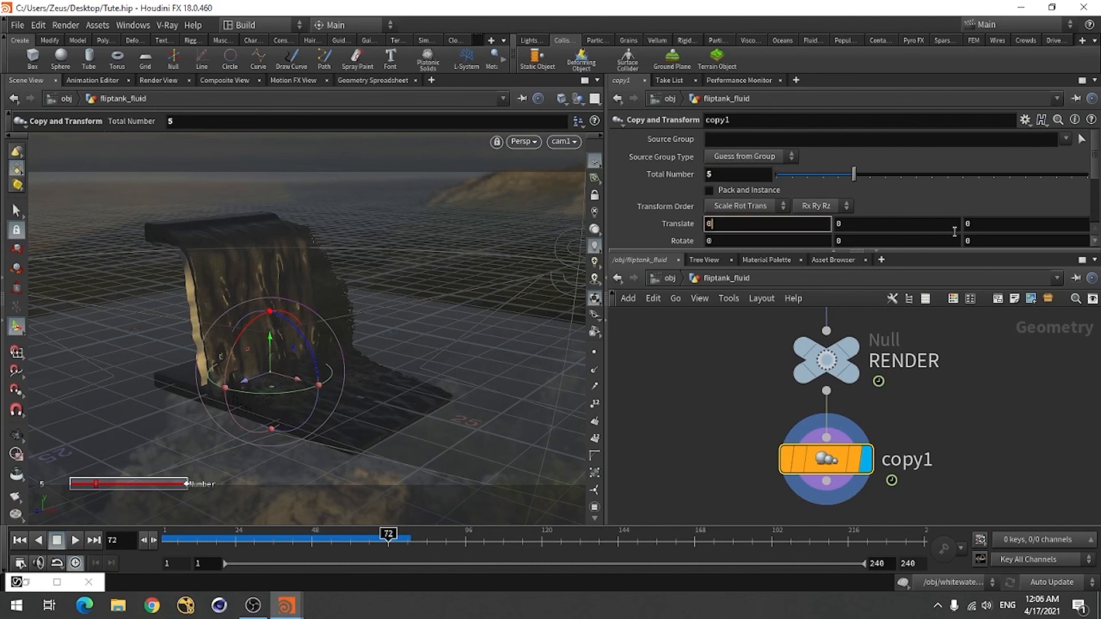
click(975, 224)
text(1.9)
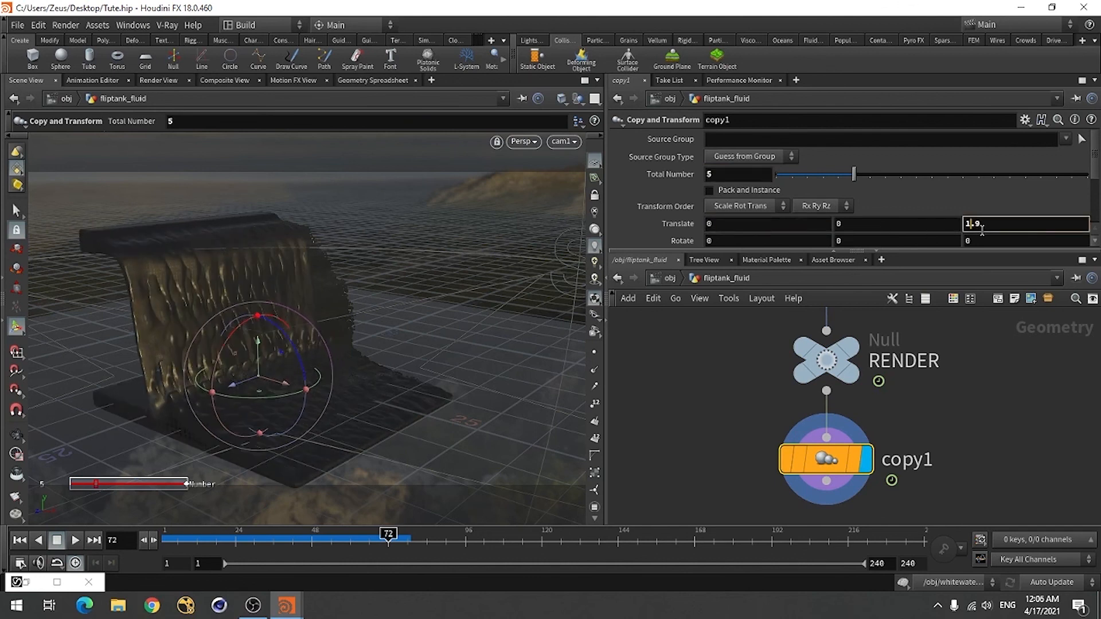
scroll(982, 229, up, 20)
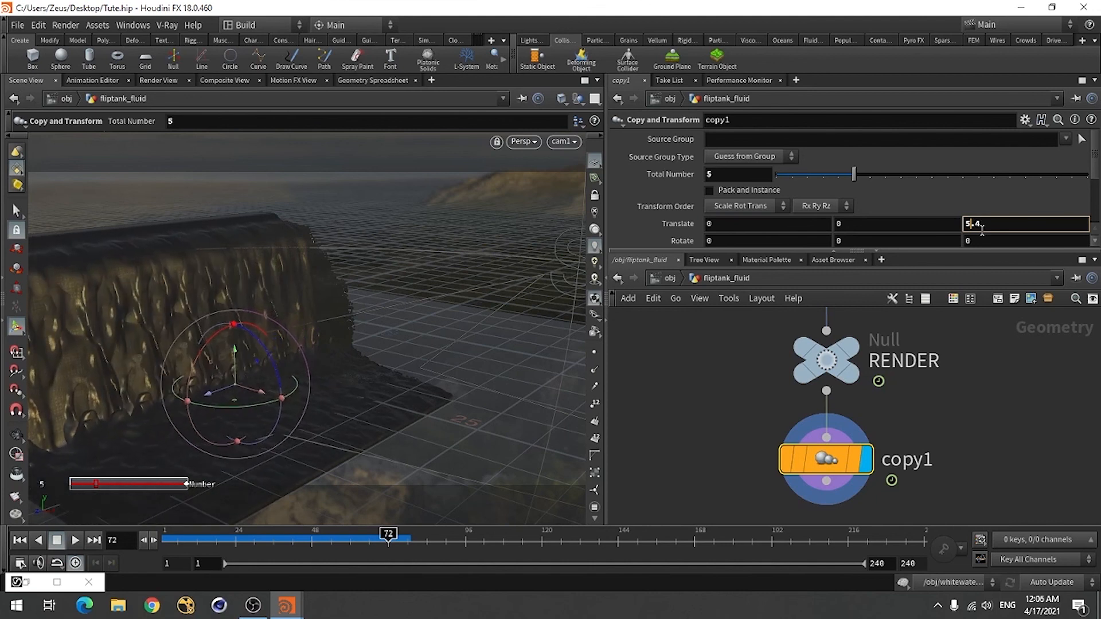
scroll(982, 230, up, 19)
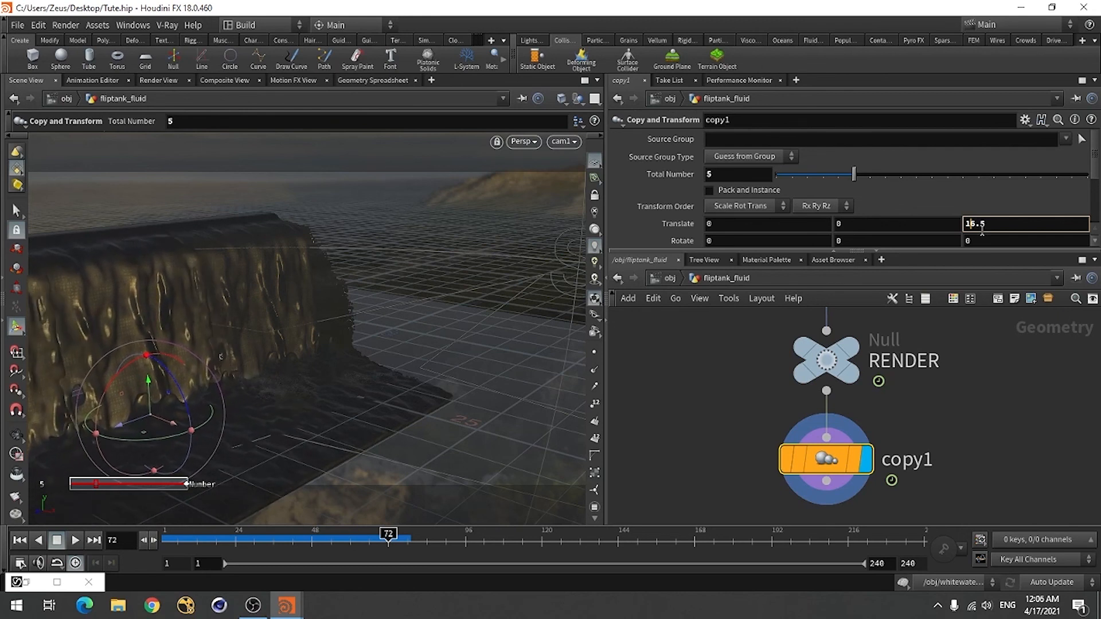
scroll(981, 230, up, 20)
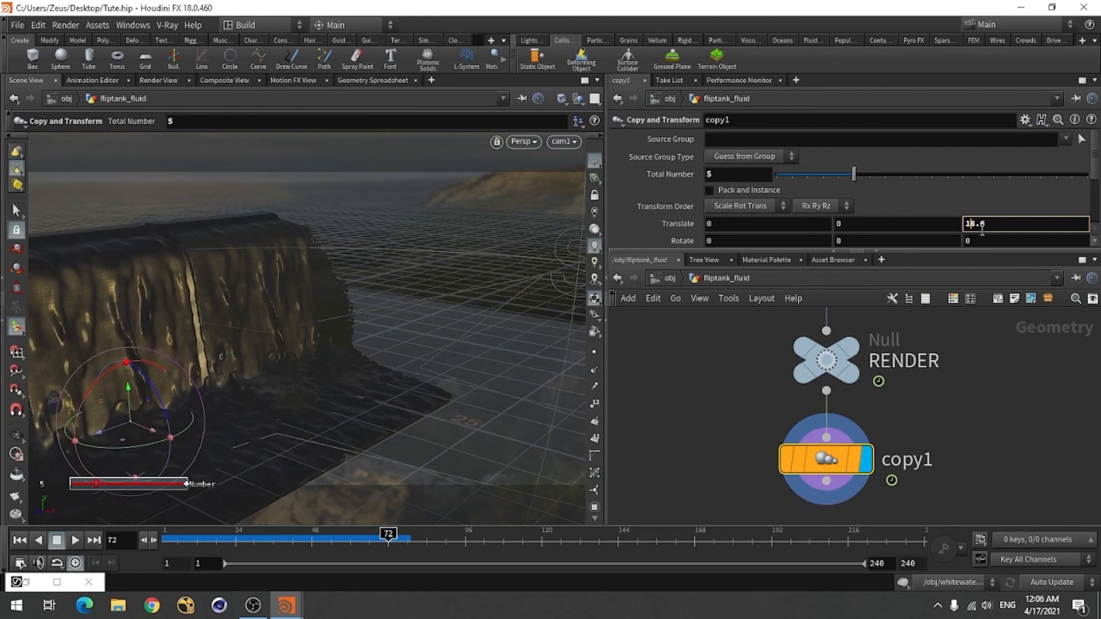
scroll(982, 229, down, 13)
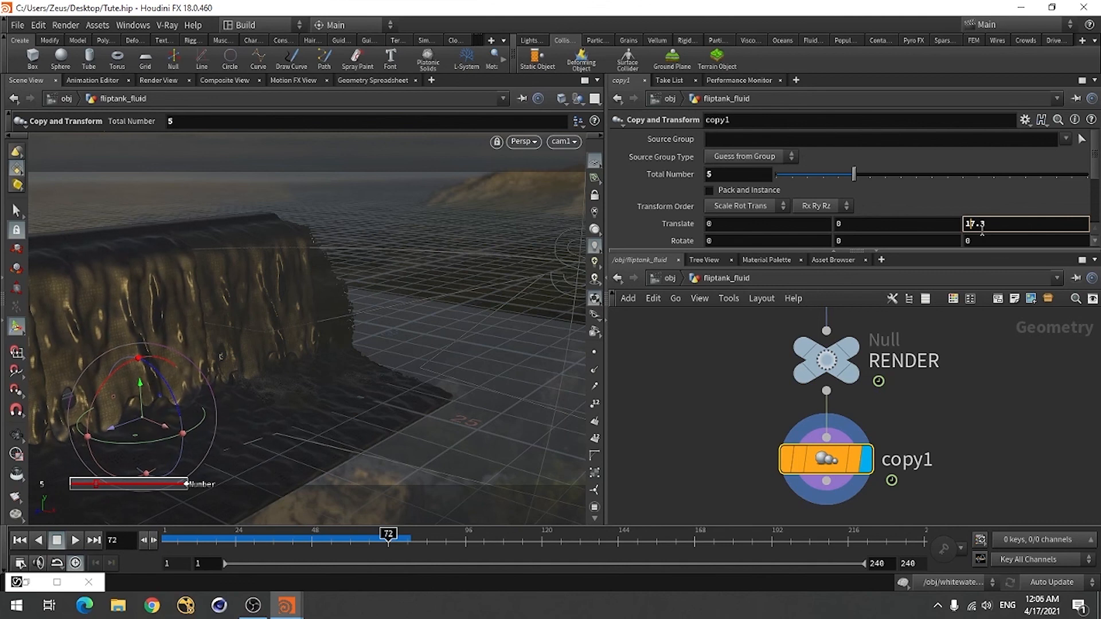
key(Escape)
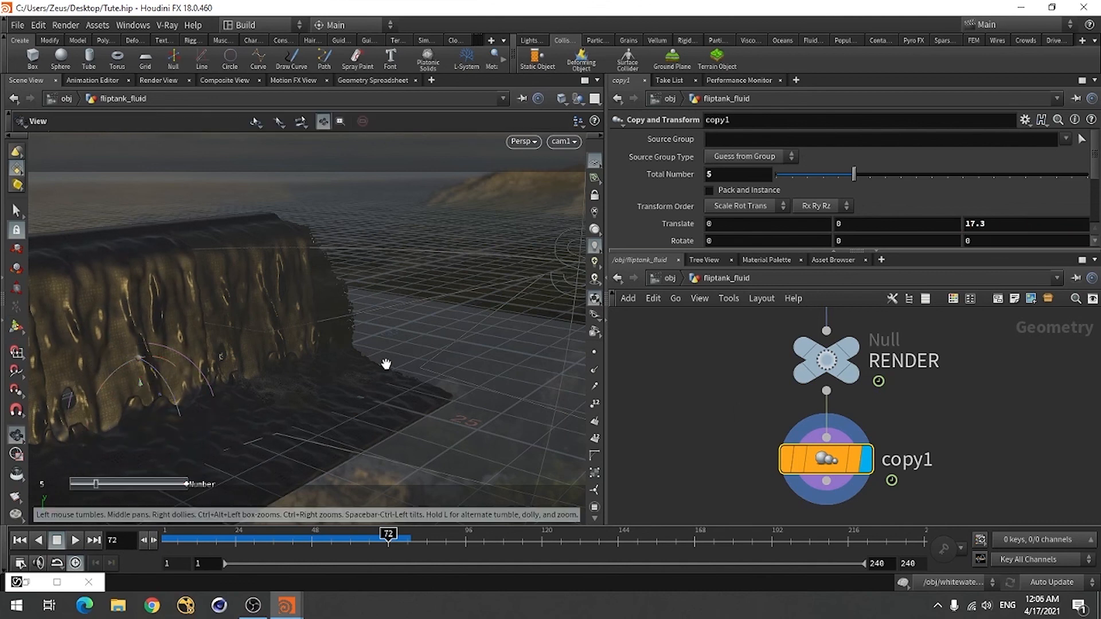
drag(386, 364, 350, 436)
key(Return)
mouse_move(776, 463)
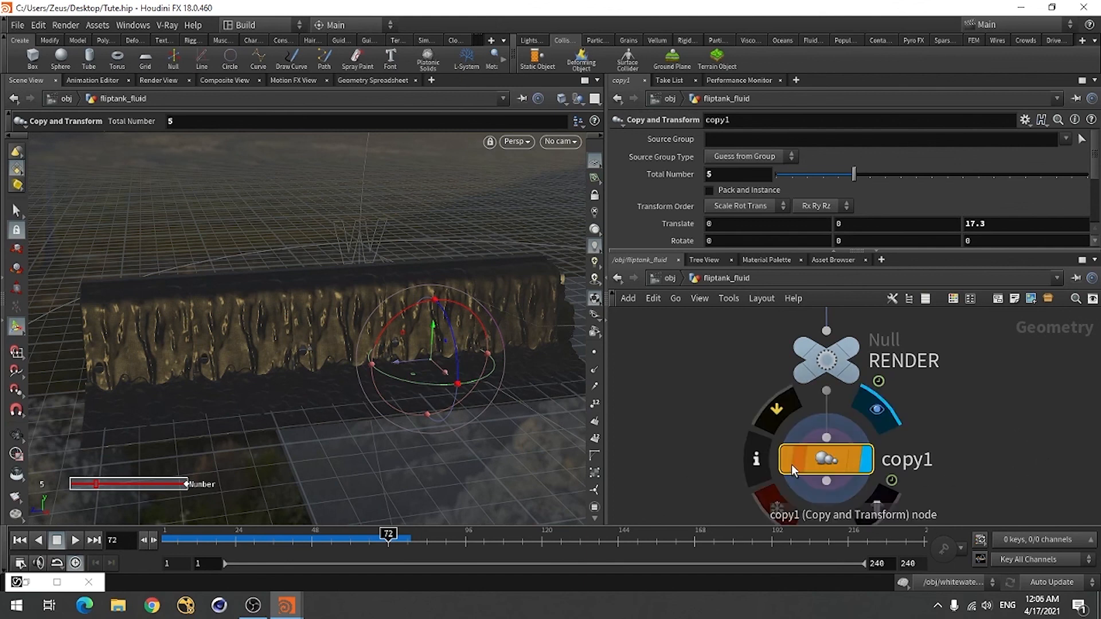
mouse_move(839, 460)
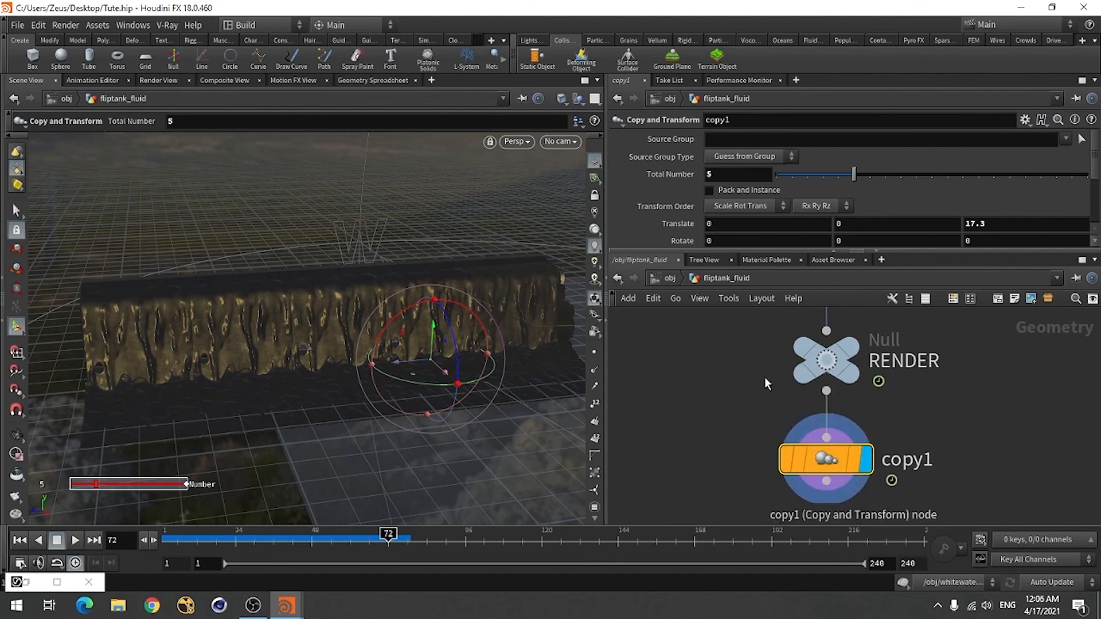
Step: Return to the object level, open the Cliff network, and move attribcreate1 farther below file1
click(667, 278)
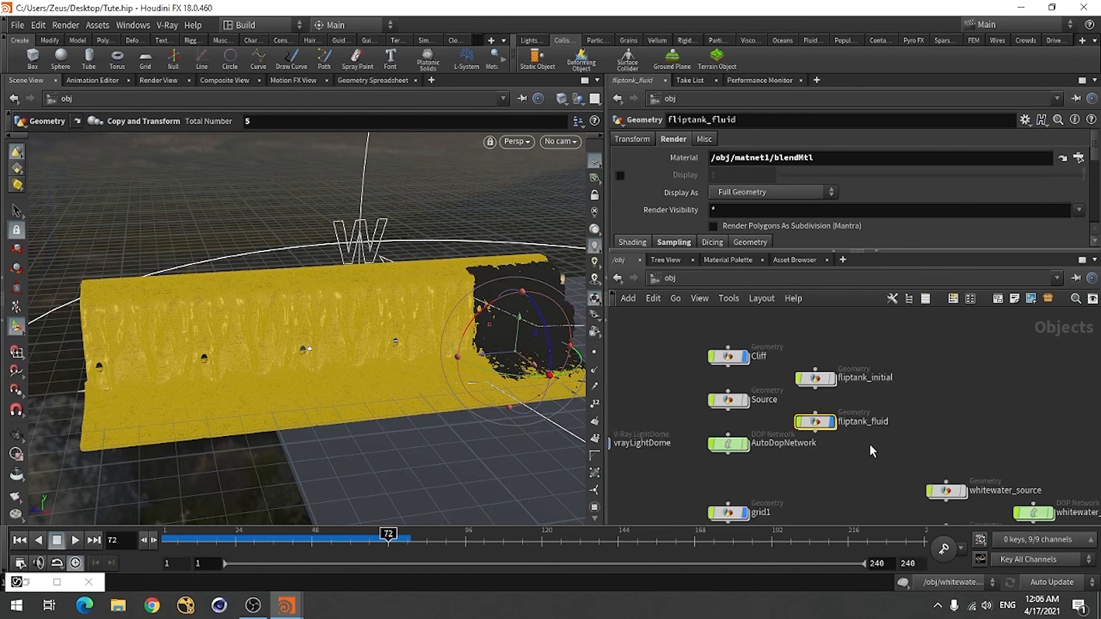
double_click(701, 339)
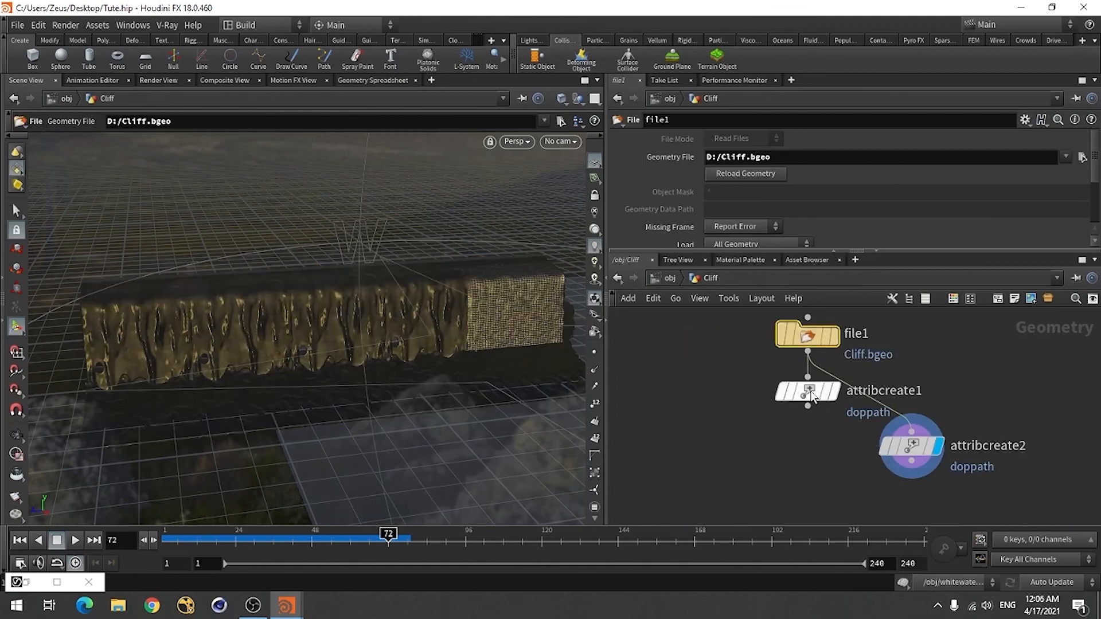
drag(808, 392, 800, 477)
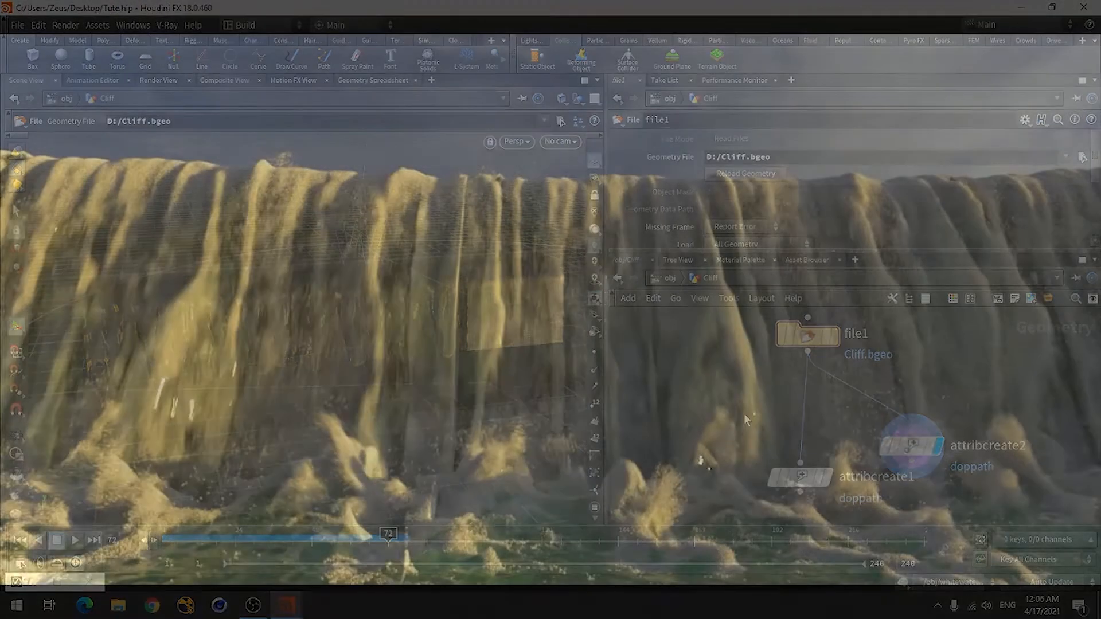